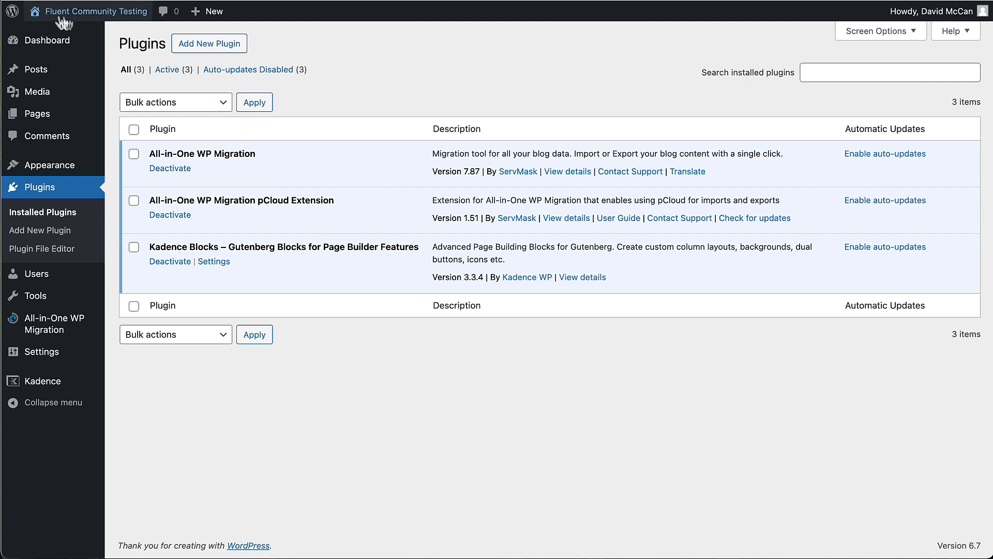
- Allow anyone to register on the site and keep Subscriber as the new user default role in the general settings
mouse_move(97, 16)
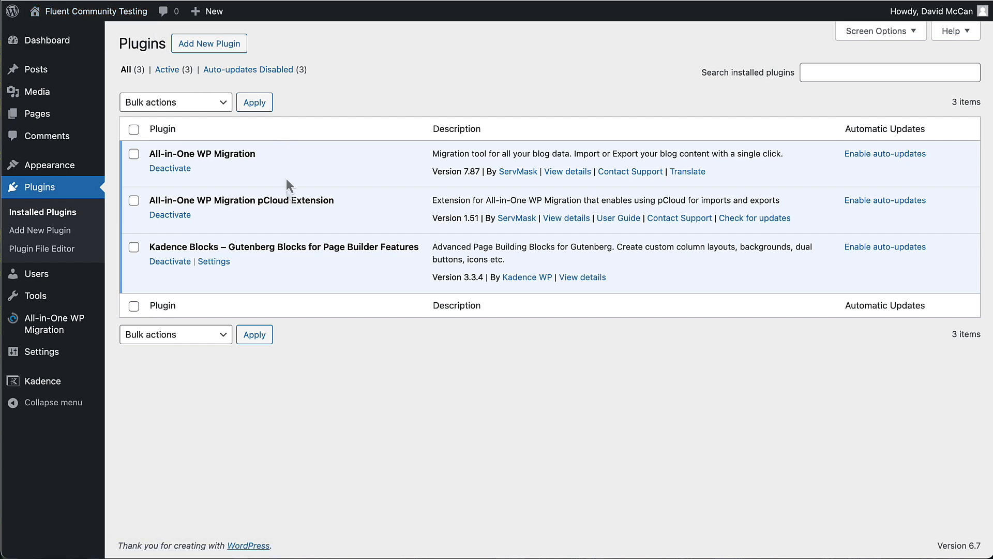
mouse_move(40, 357)
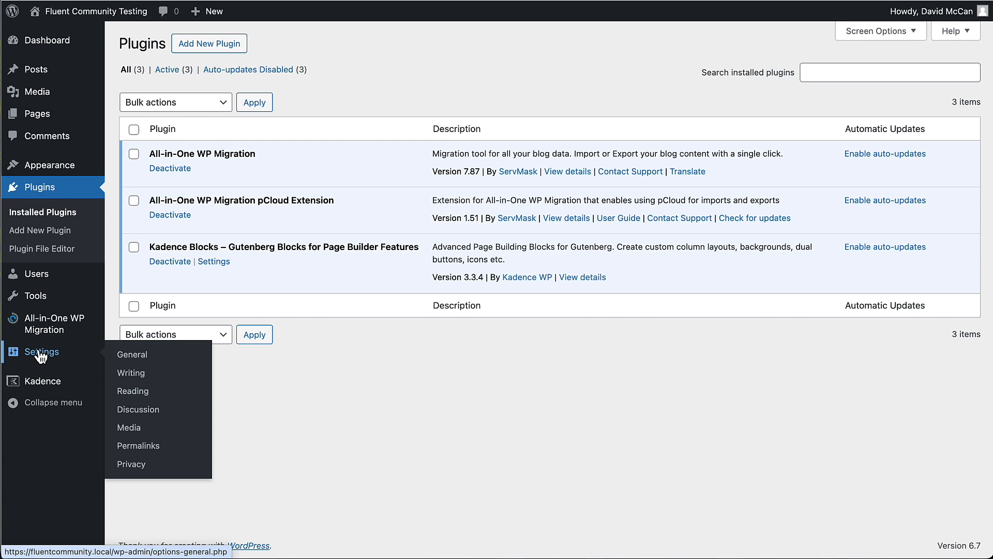
click(118, 360)
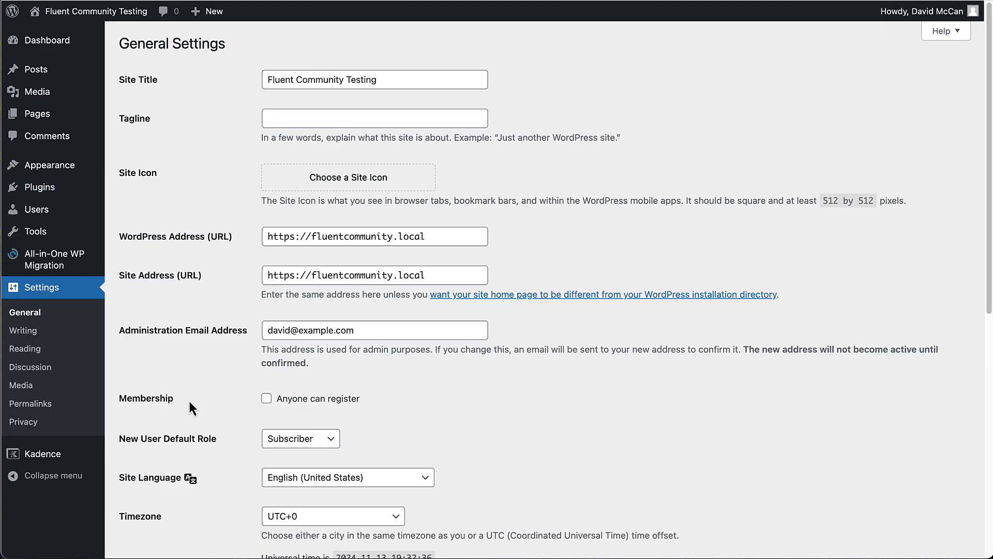
click(266, 398)
click(301, 439)
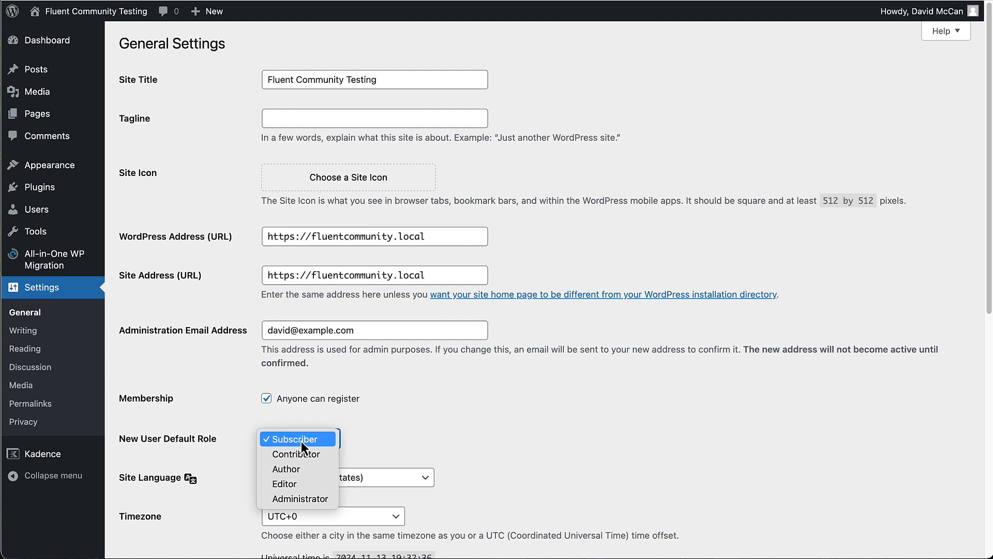
click(301, 440)
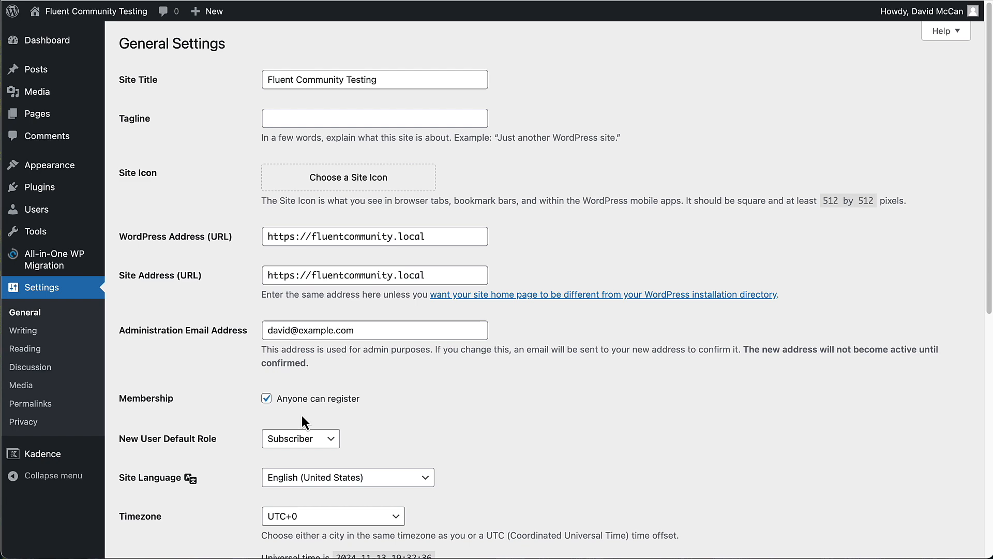
- Set the site timezone to Chicago, choose the day the week starts on, and save the general settings
scroll(302, 415, down, 3)
click(306, 396)
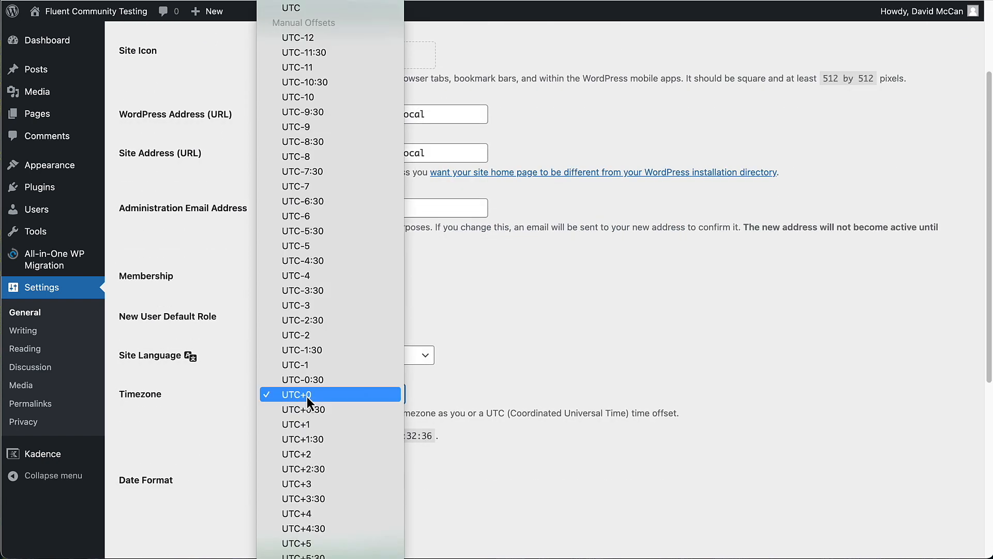
scroll(307, 396, up, 20)
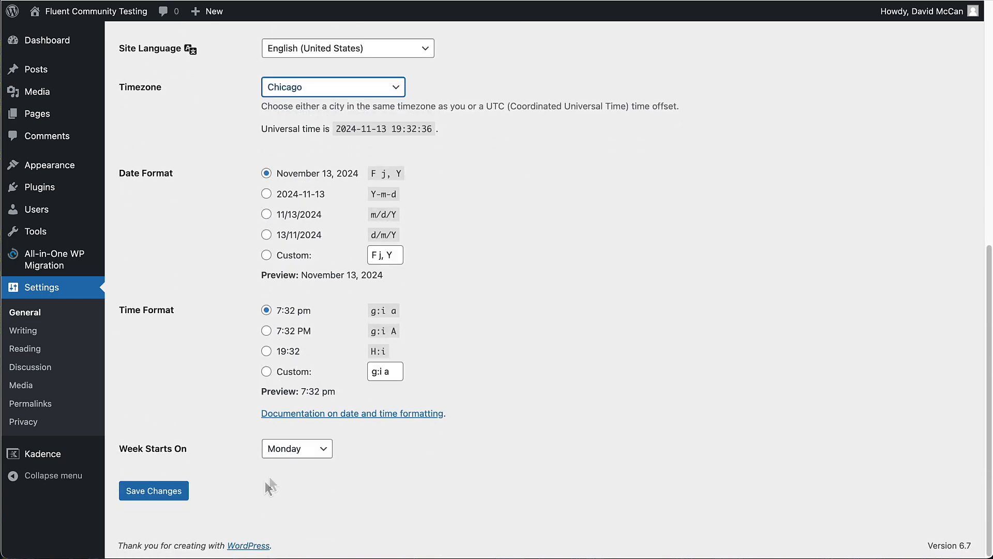
click(296, 449)
click(303, 436)
click(159, 494)
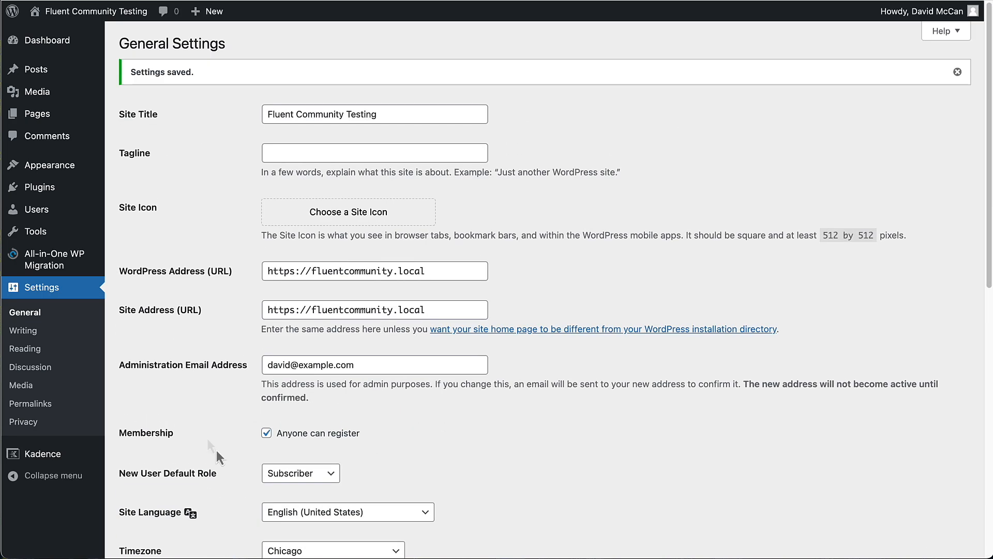
- Set the site's permalink structure to Post name and save it
click(32, 404)
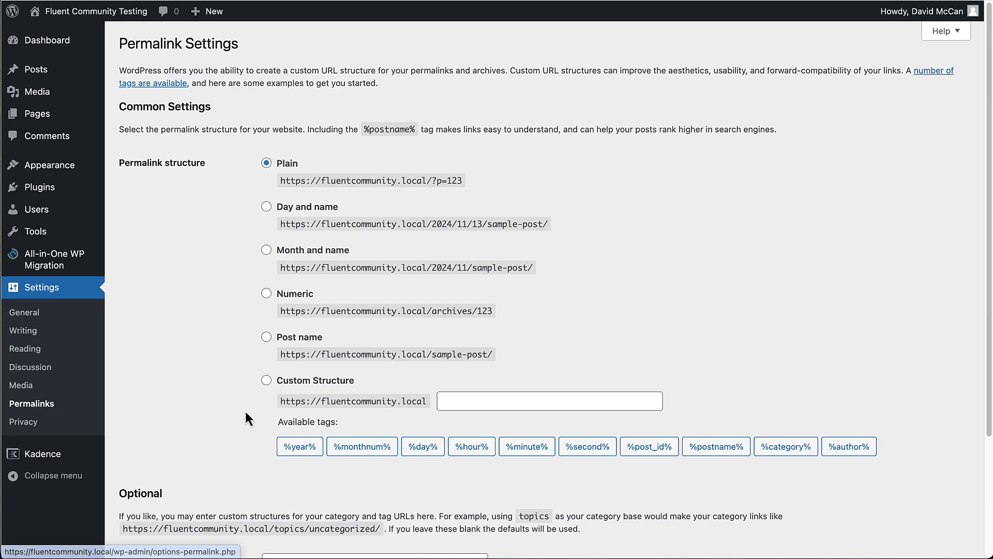
click(267, 337)
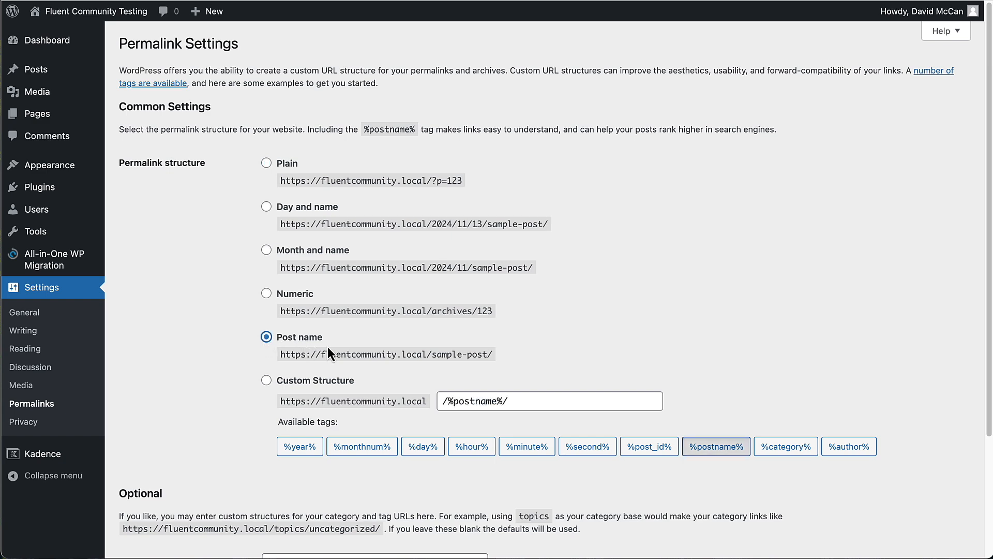
scroll(209, 367, down, 3)
click(162, 496)
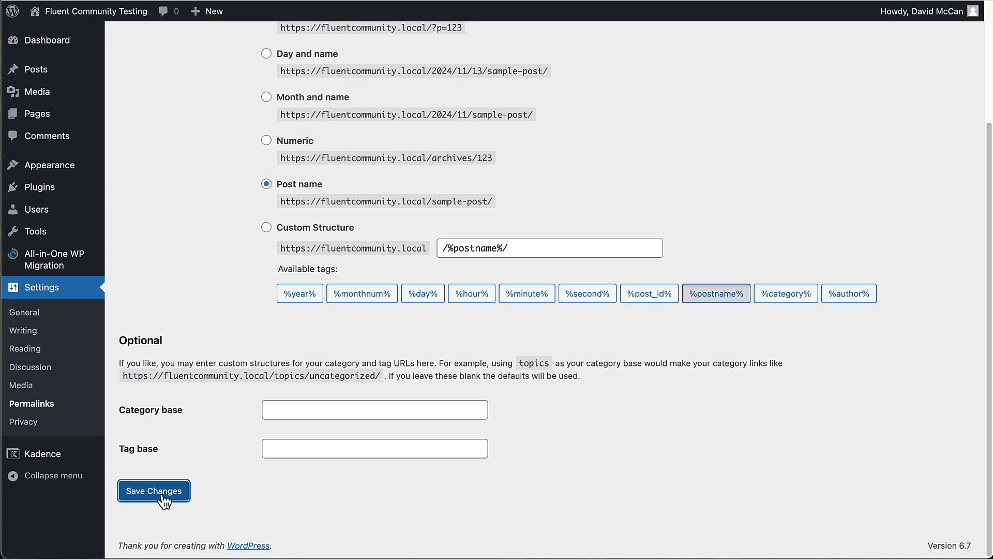
- Search the plugin directory for "fluent auth", and install and activate the FluentAuth plugin
mouse_move(40, 196)
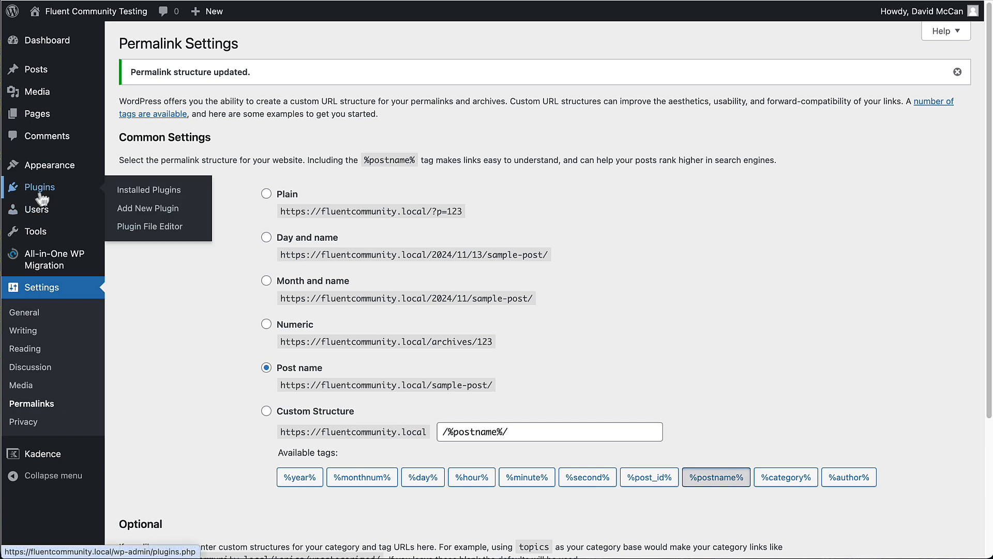
click(148, 208)
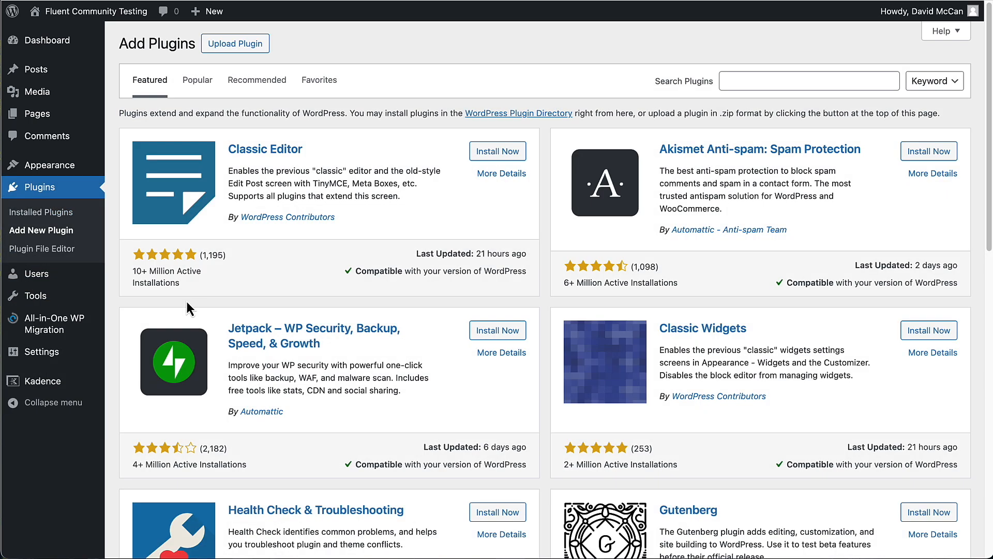
click(733, 78)
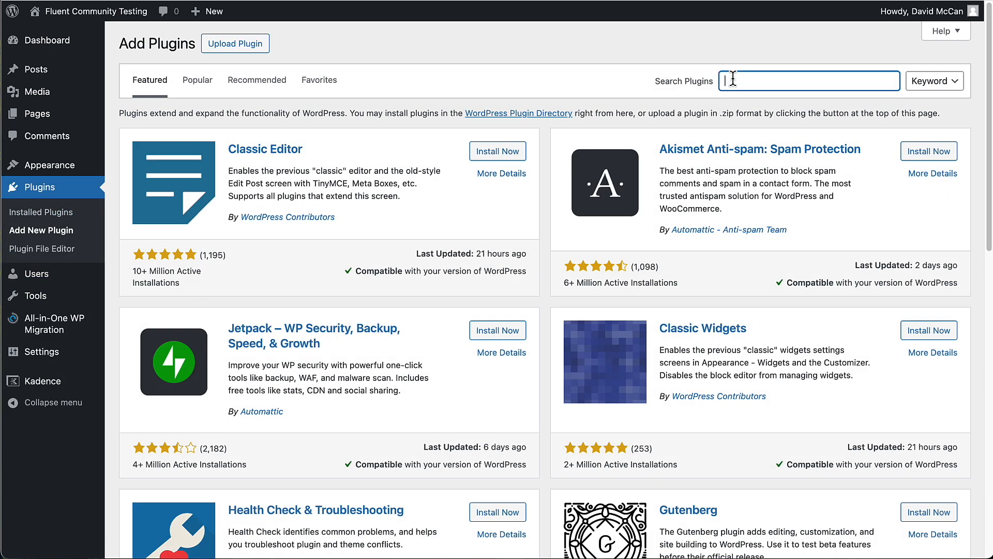
text(fluent auth)
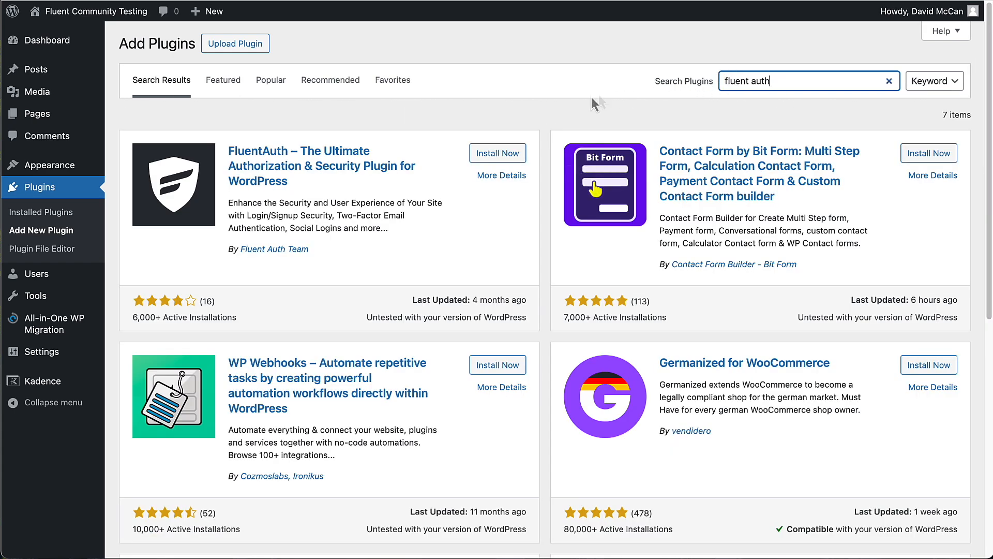
click(510, 157)
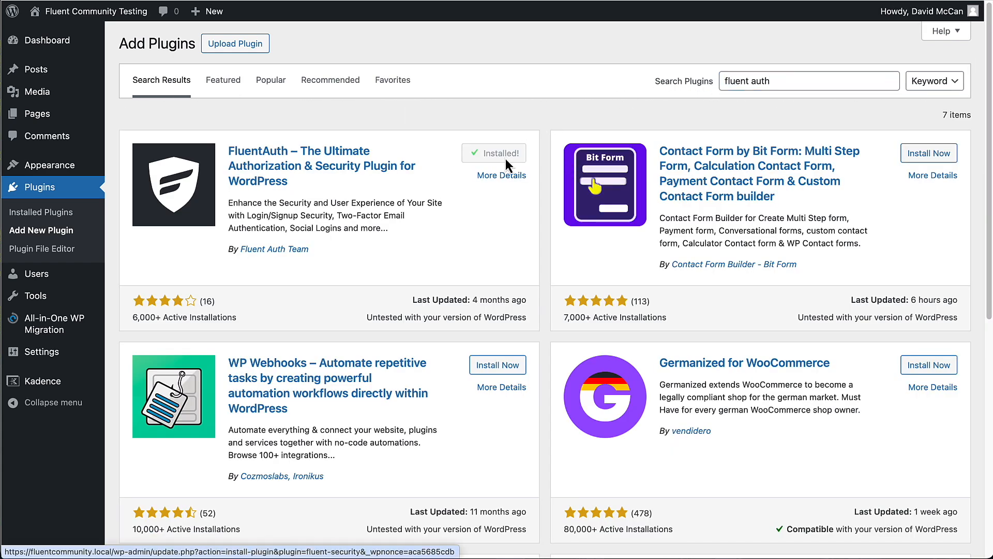
click(503, 153)
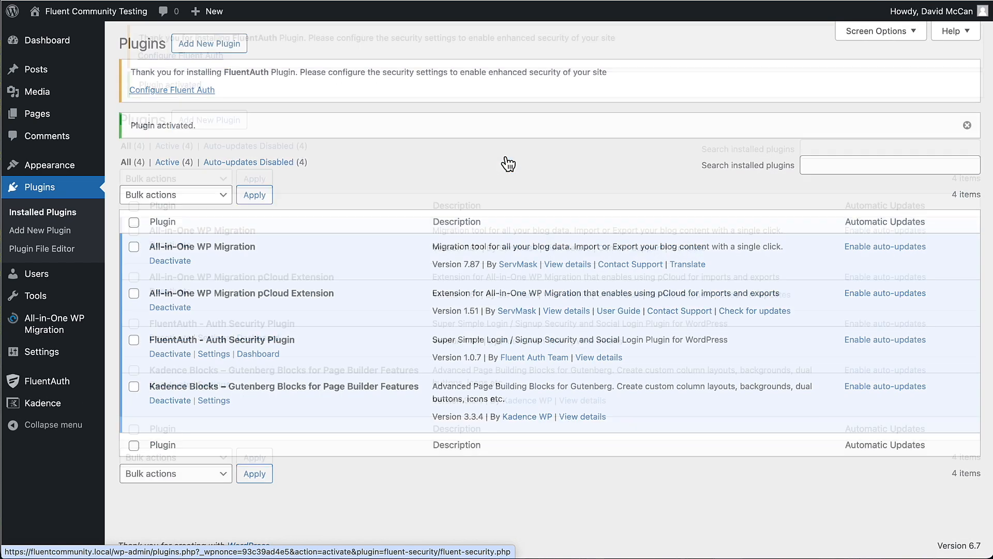
- Disable XML-RPC, remote app login and the public REST users endpoint in FluentAuth's core security settings, and save
click(200, 92)
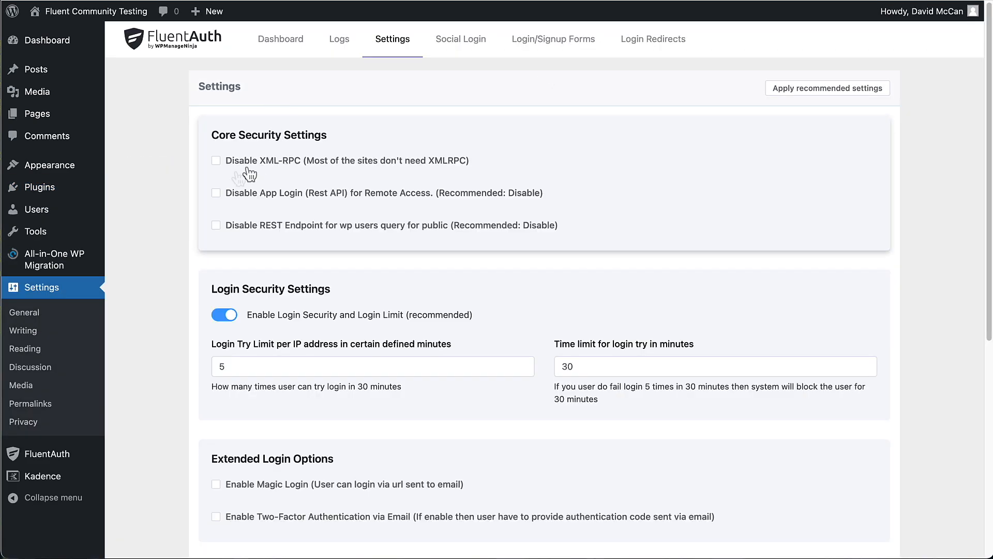
click(216, 162)
click(215, 193)
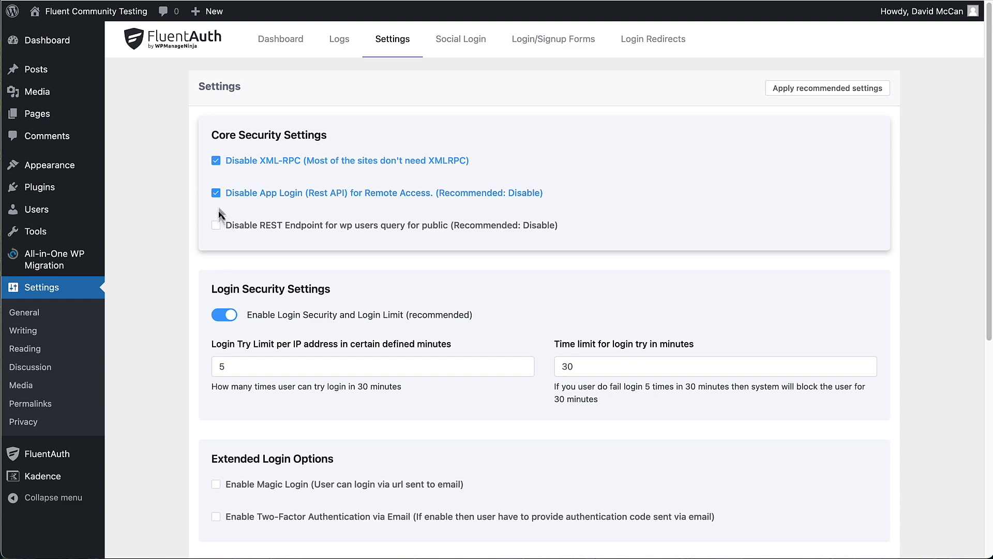
click(216, 225)
scroll(362, 196, down, 3)
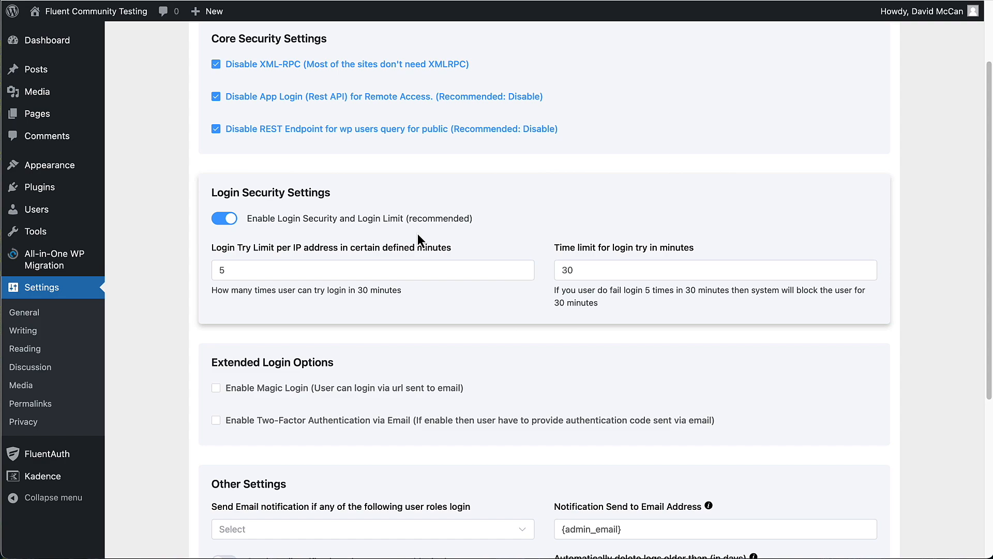
scroll(418, 234, down, 5)
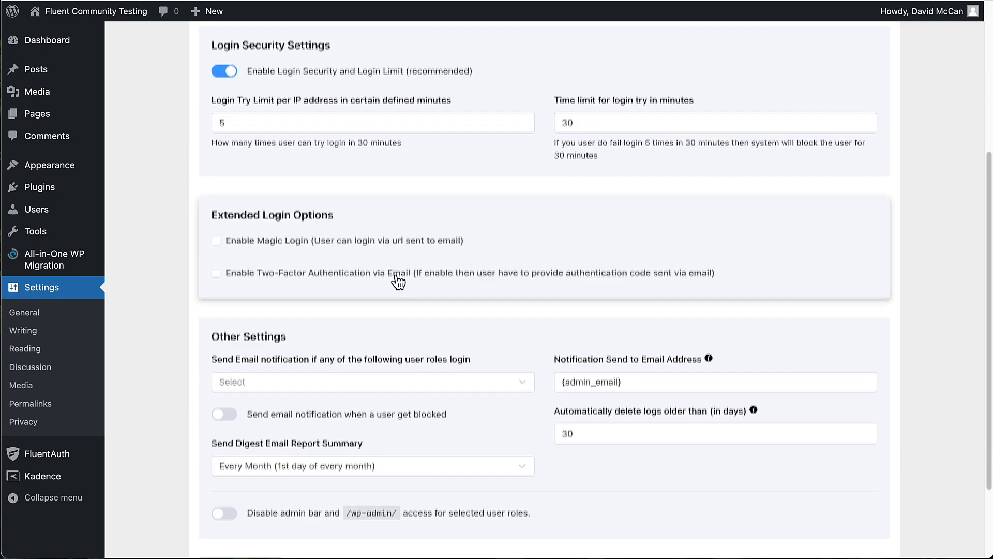
scroll(395, 280, down, 3)
click(251, 468)
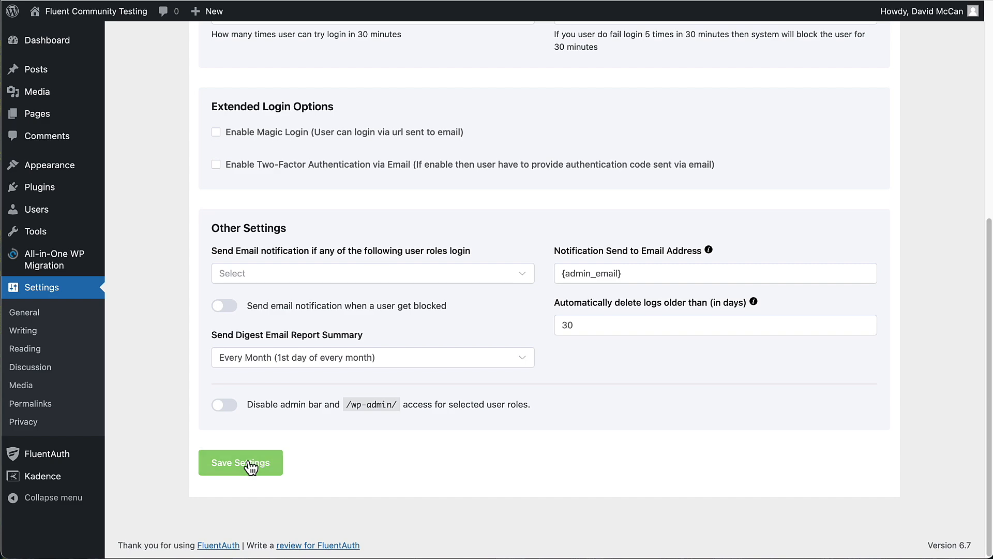
- Enable FluentAuth's social login and signup temporarily to view its Github and Google options, and switch it back off
scroll(252, 466, up, 7)
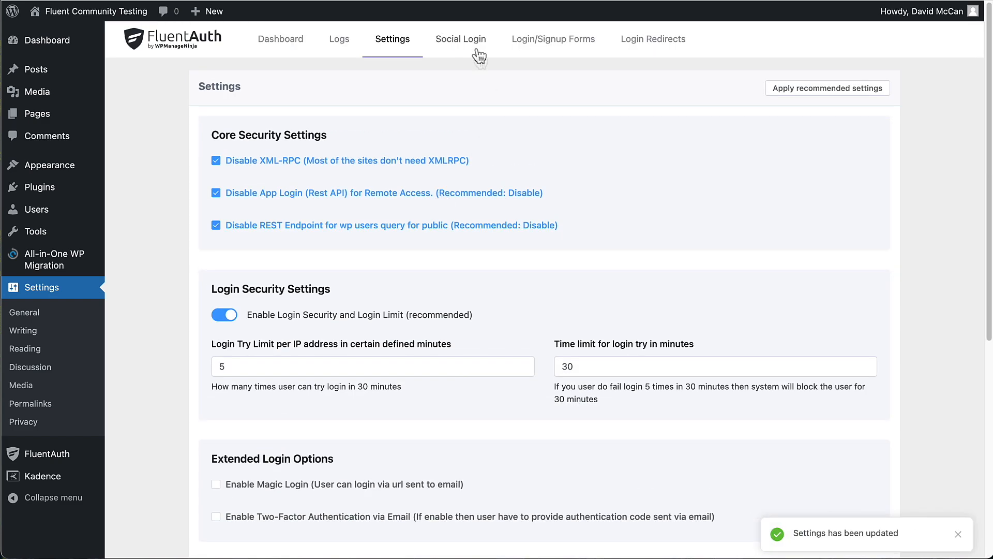
click(475, 41)
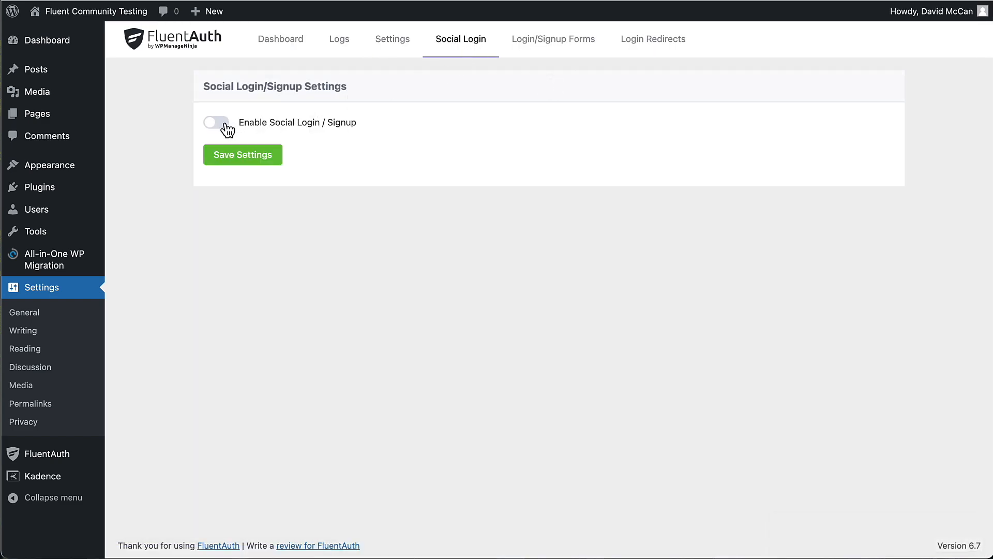
click(225, 123)
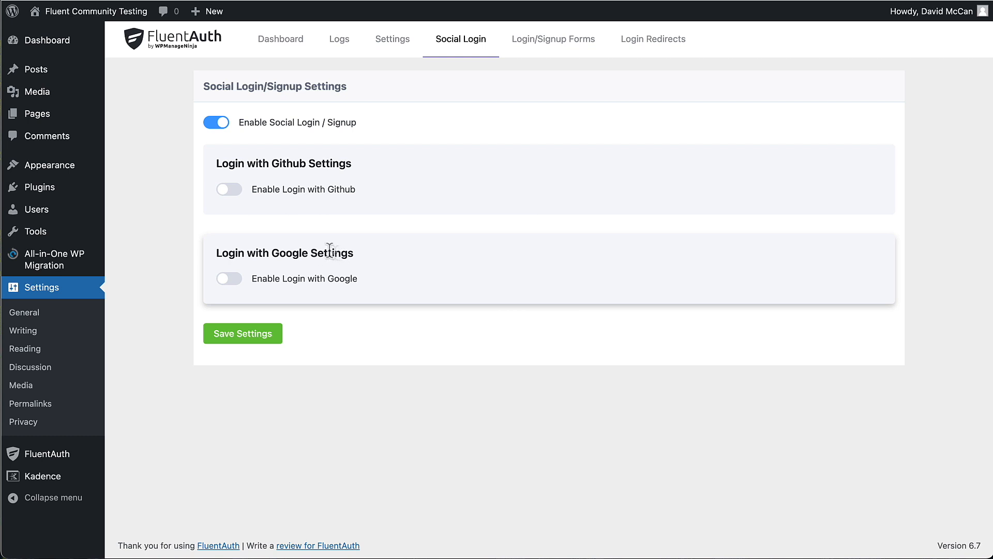
click(219, 124)
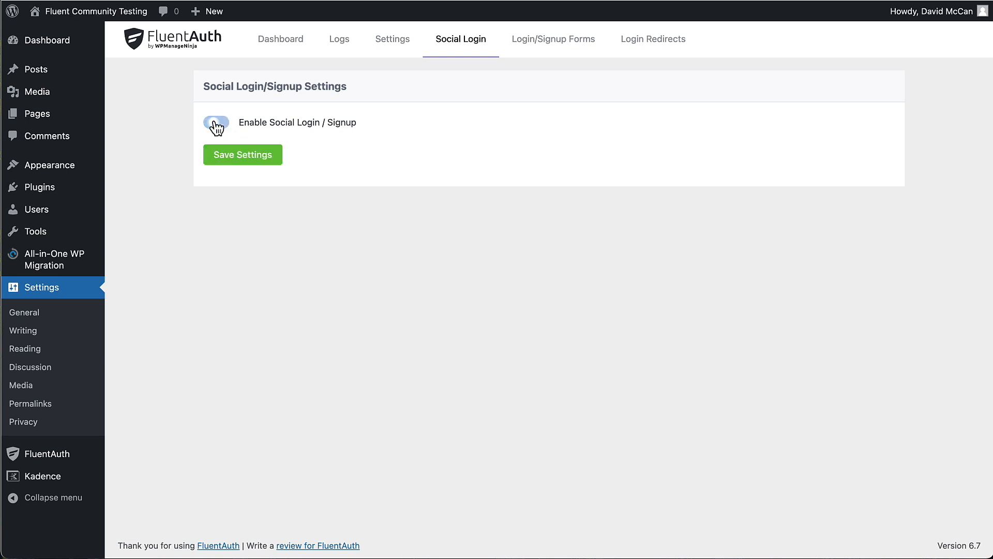
- Enable FluentAuth's custom login and signup shortcodes, review the available shortcodes, and save the settings
click(541, 46)
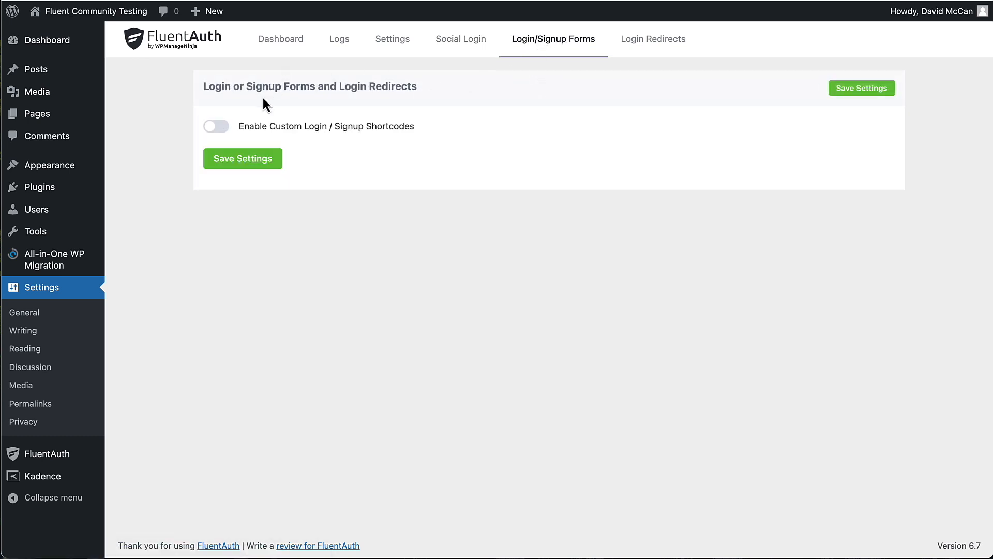
click(222, 127)
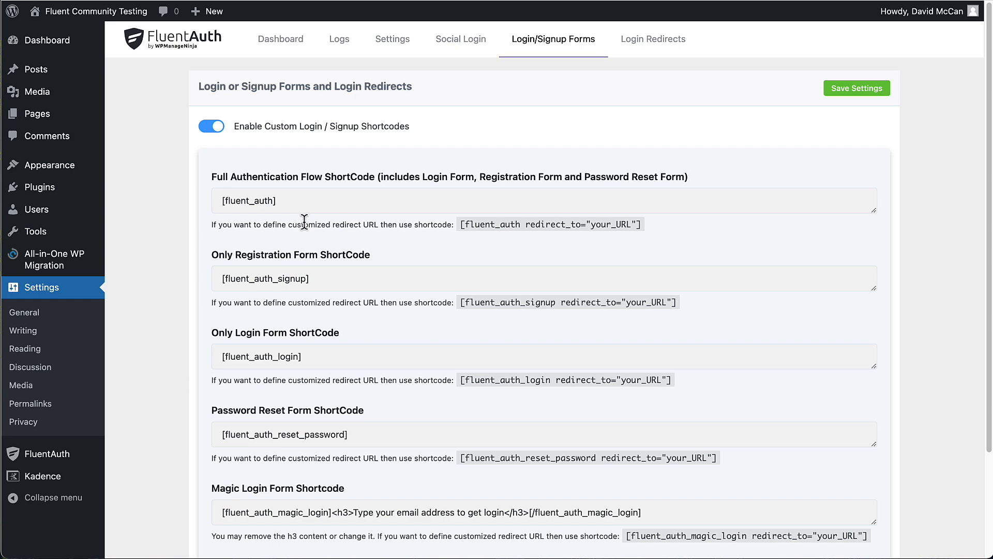
scroll(308, 220, down, 1)
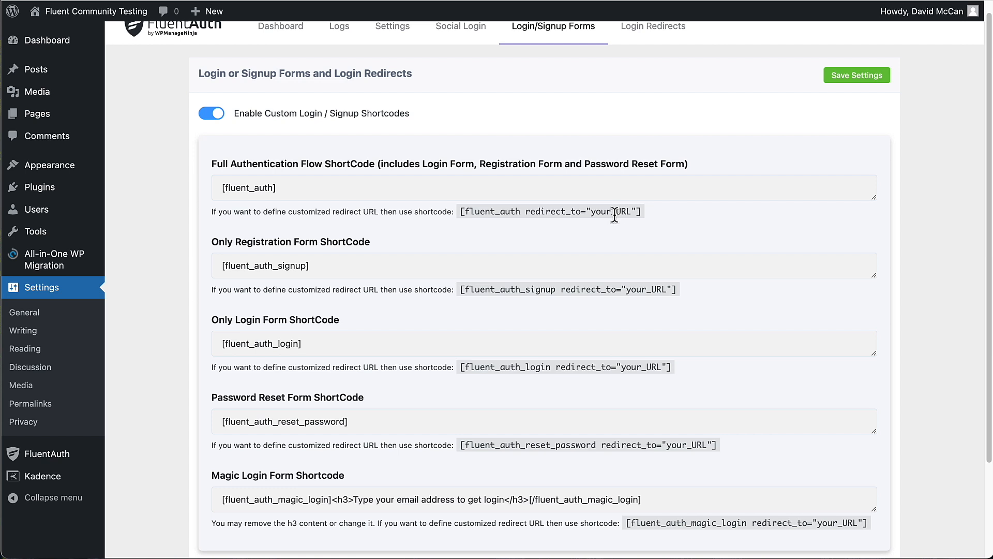
click(853, 78)
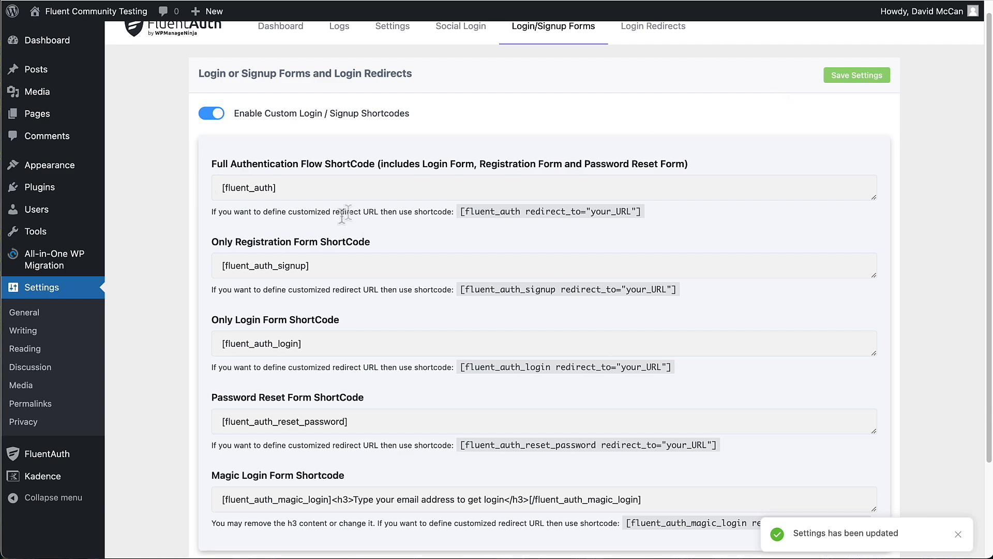
scroll(339, 266, up, 1)
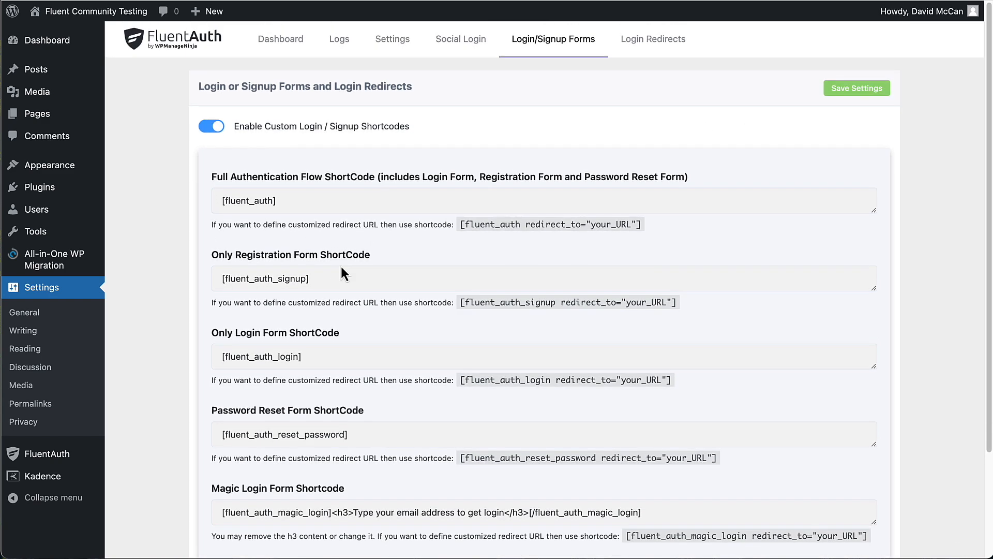
- Enable custom login redirects temporarily to view the default redirect URL and advanced rule options, and switch them back off
click(646, 39)
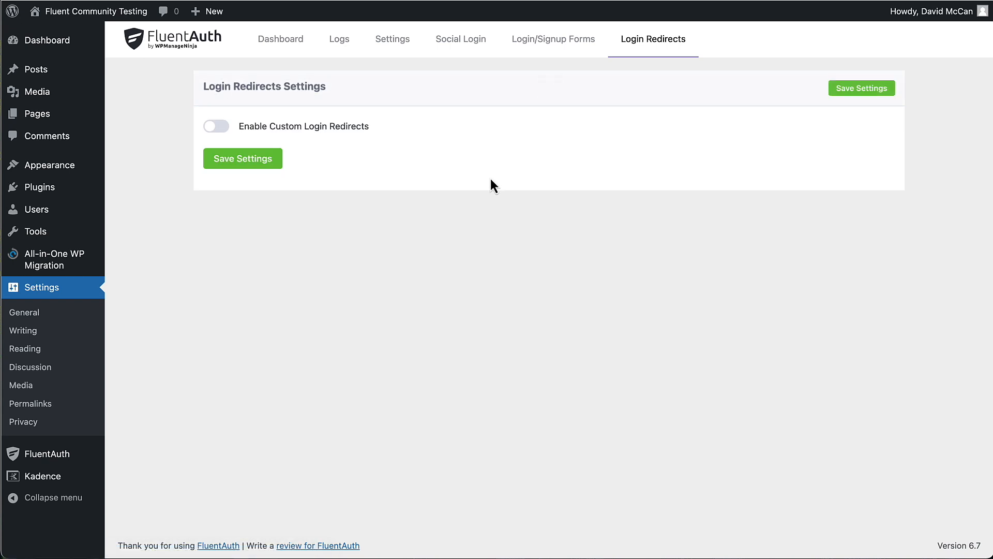
click(216, 126)
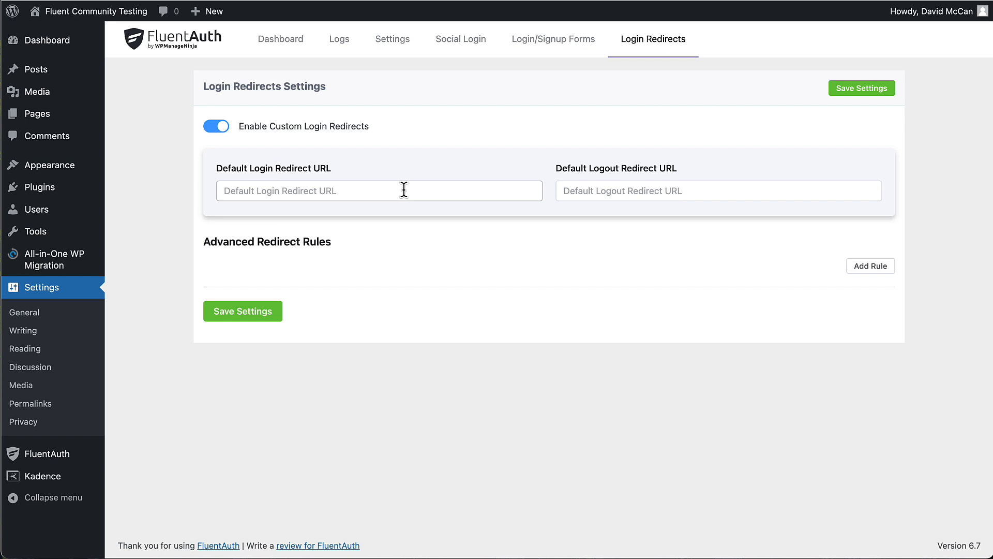
click(212, 127)
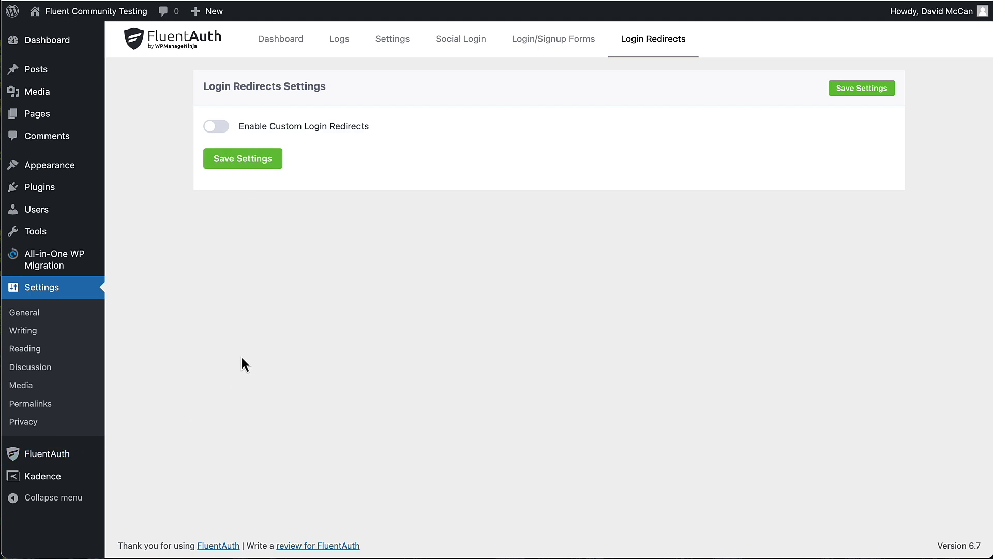
mouse_move(45, 192)
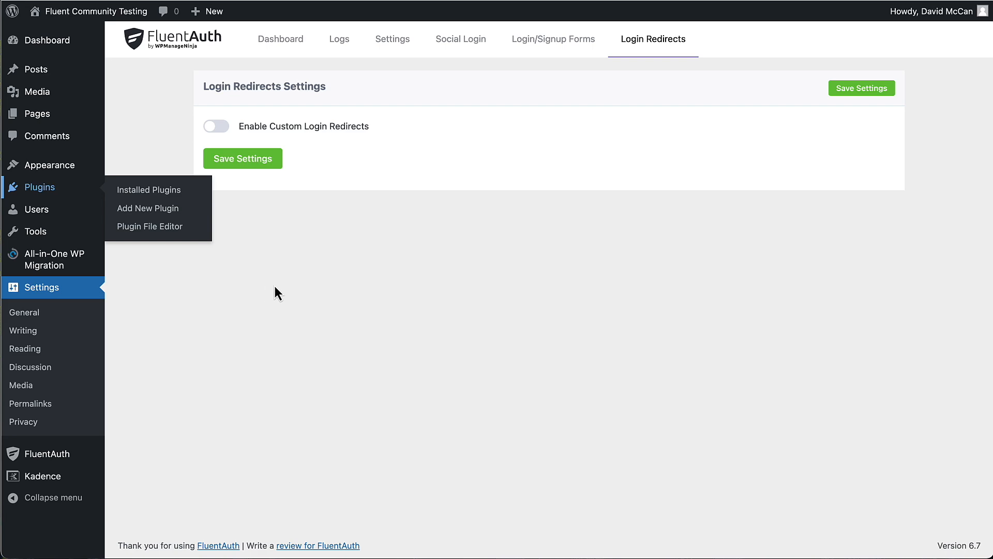
- Upload, install and activate the FluentCommunity Pro 1.0.95 plugin zip, and install its required core plugin
click(167, 209)
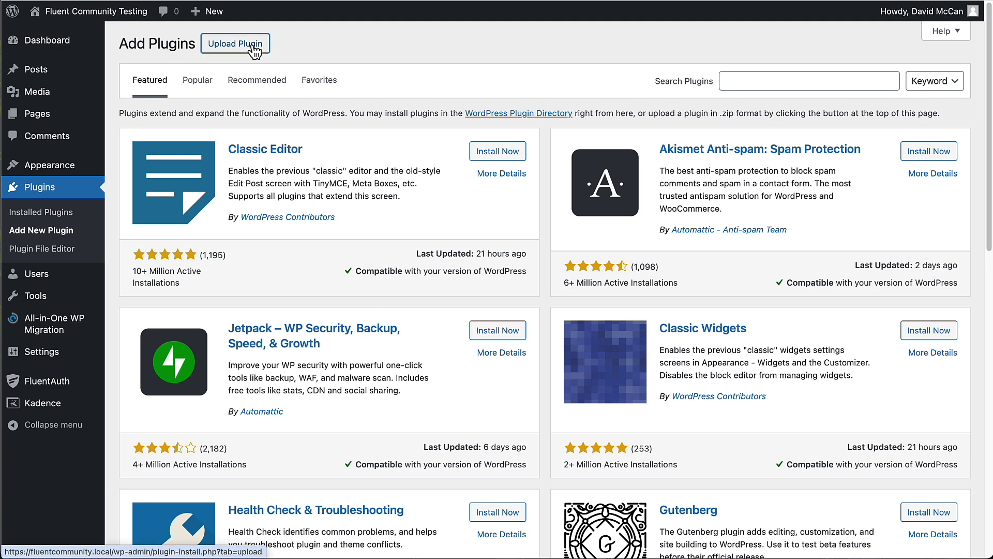
click(249, 45)
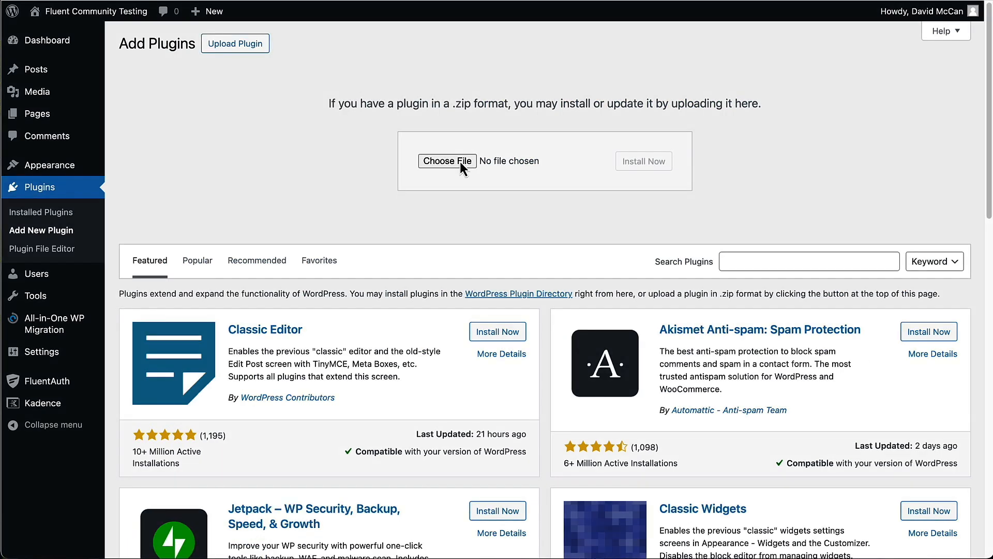
click(460, 161)
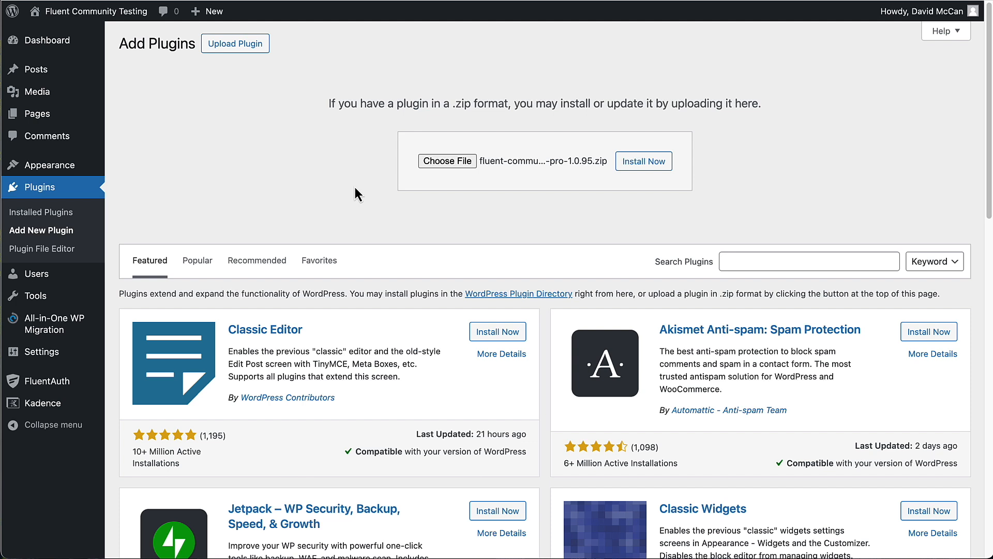
click(643, 163)
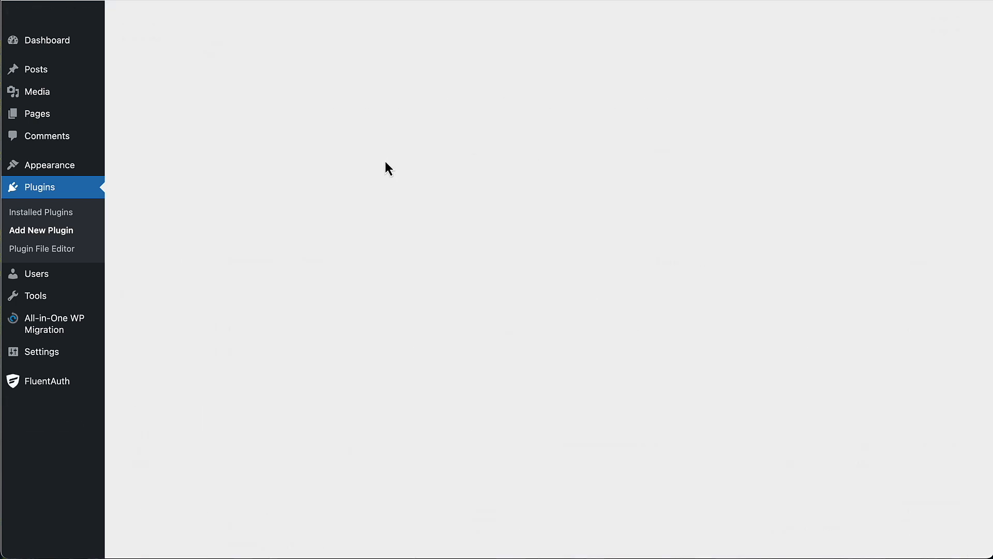
click(166, 156)
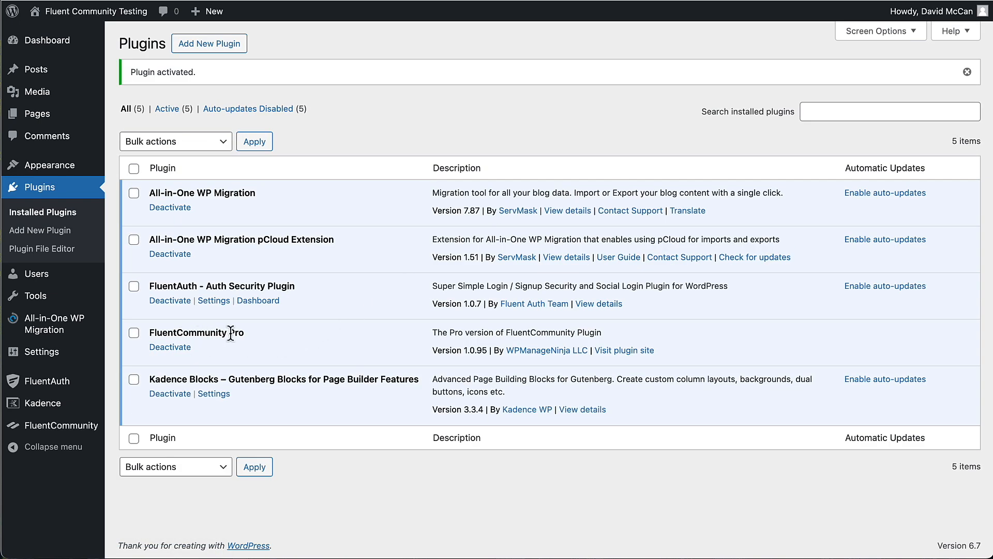
click(60, 427)
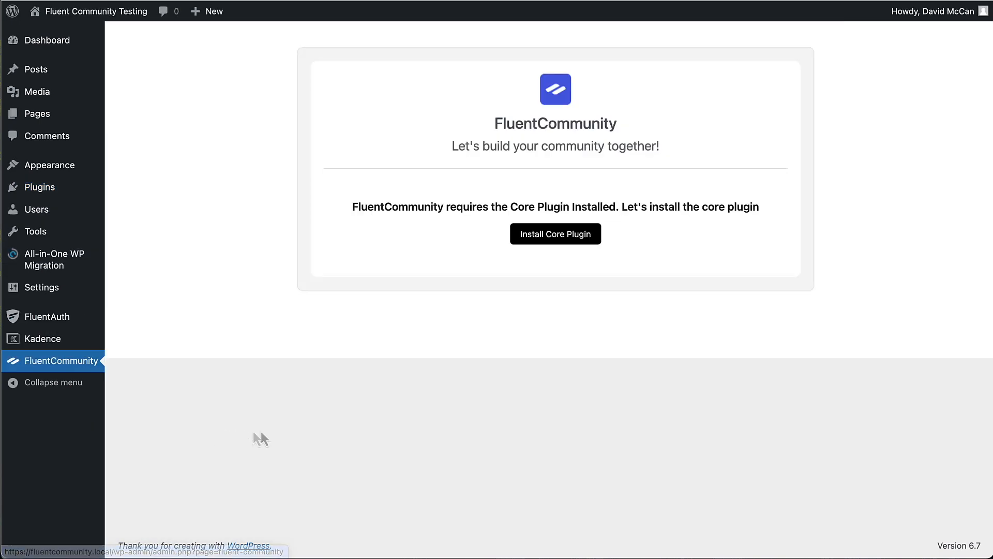
click(555, 239)
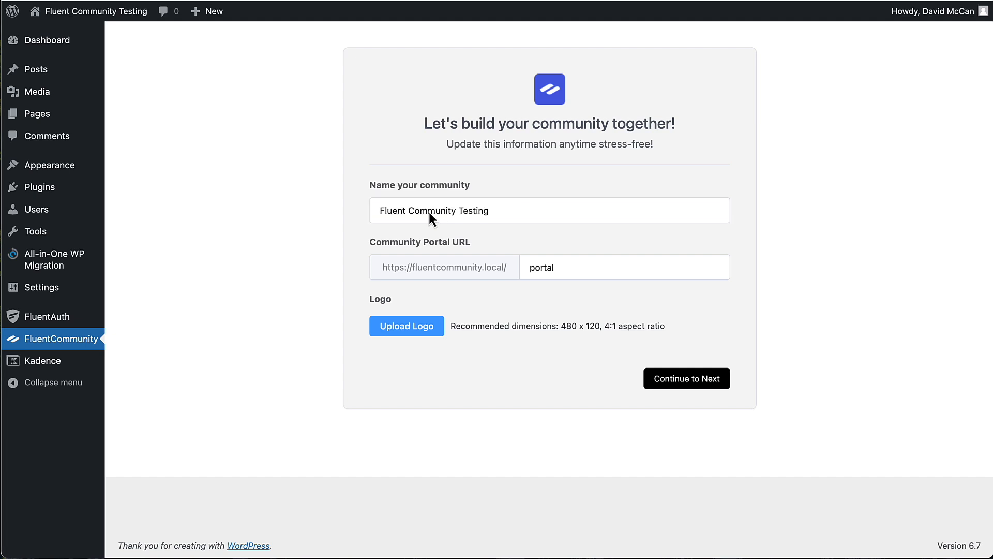
- Name the community "Birdwatchers Social Club" and set its portal URL slug to "community" in the setup wizard
drag(378, 210, 486, 206)
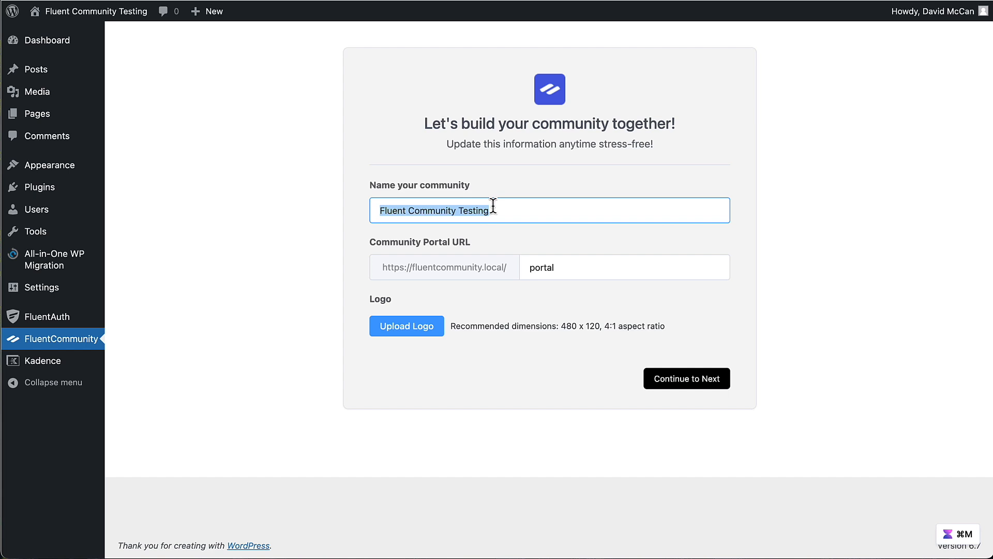
text(Birdwatchers)
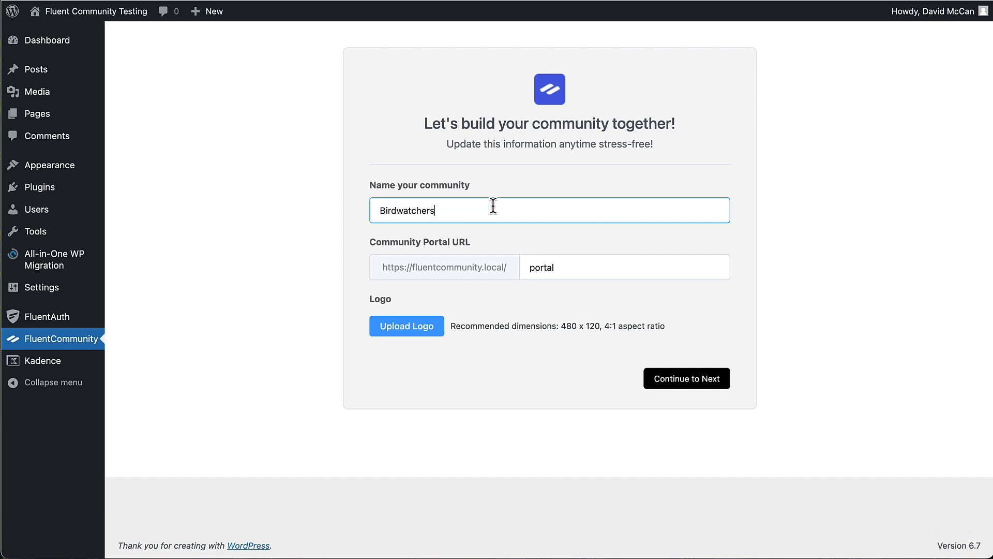
text( Social Club)
double_click(542, 267)
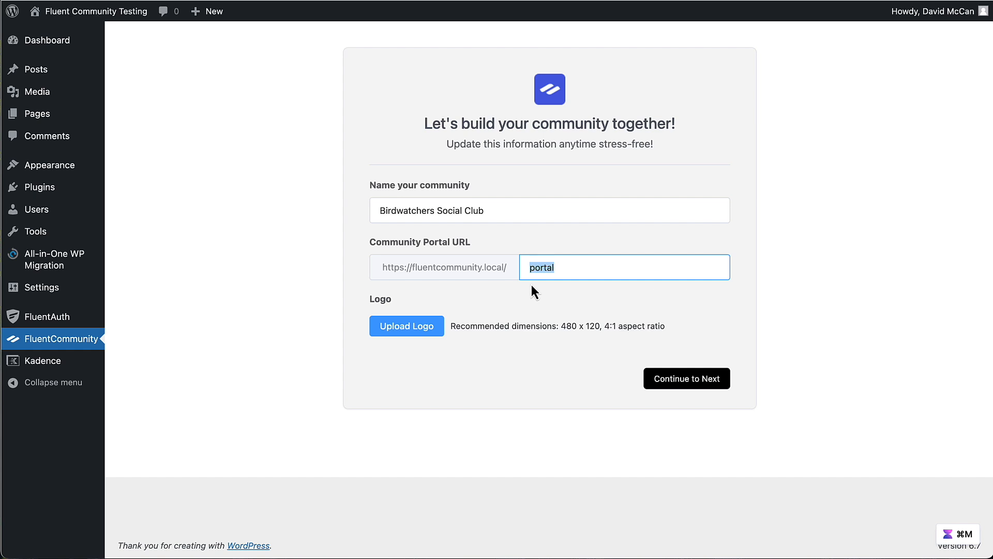
text(community)
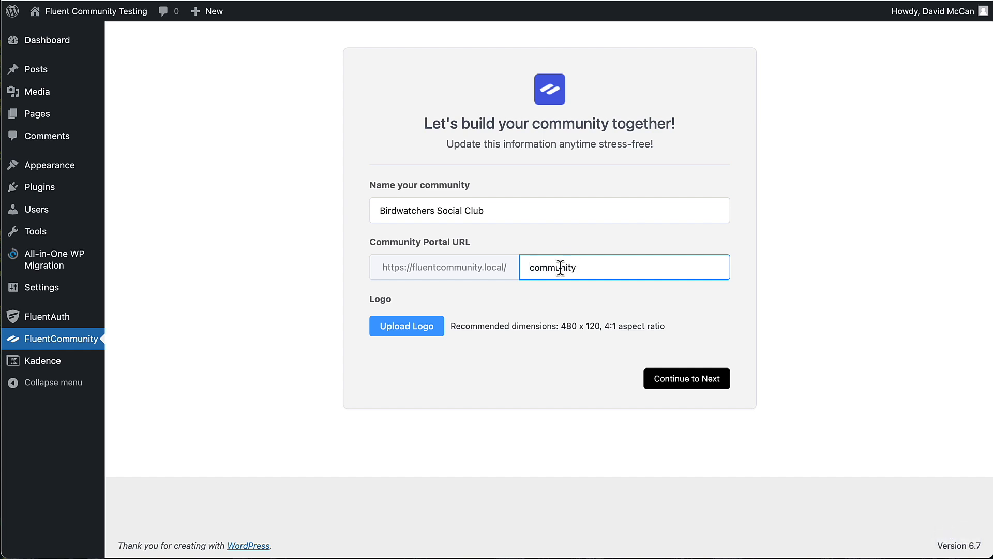
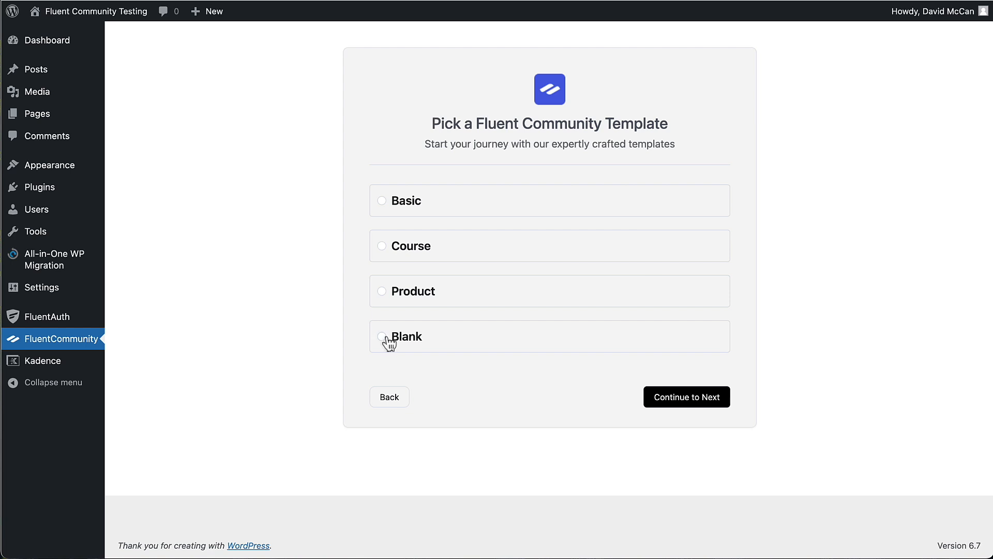
- Choose the Blank community template and set portal access to Only Logged In Users
click(383, 339)
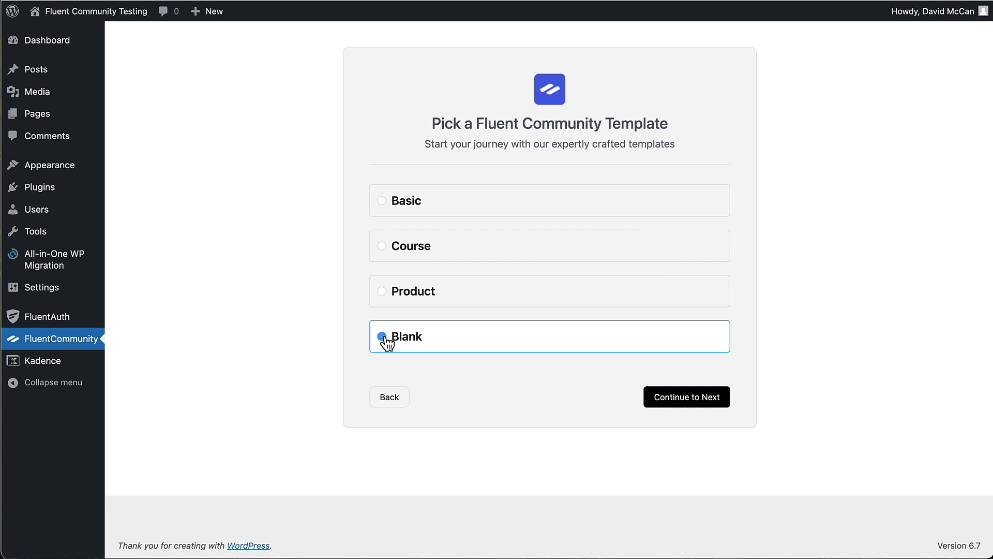
click(679, 397)
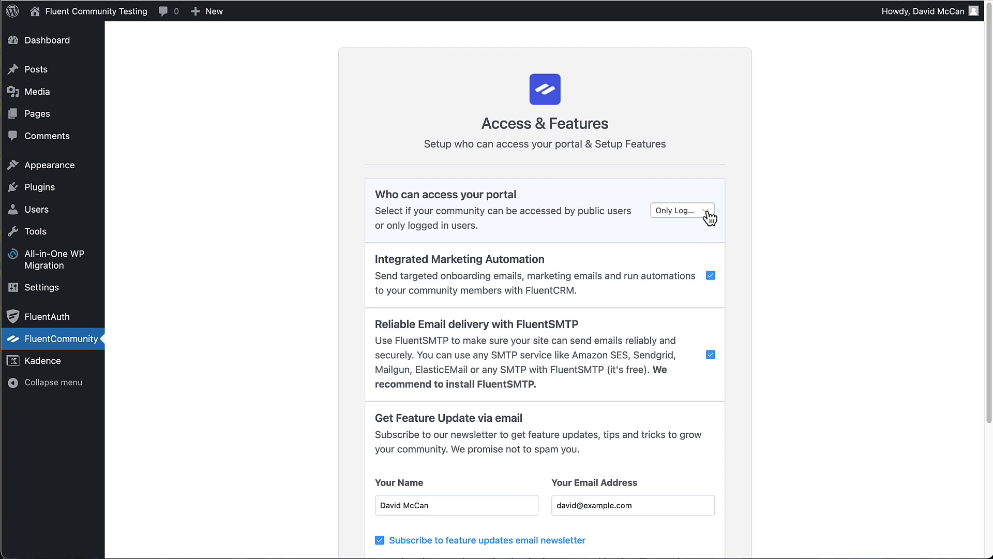
click(709, 218)
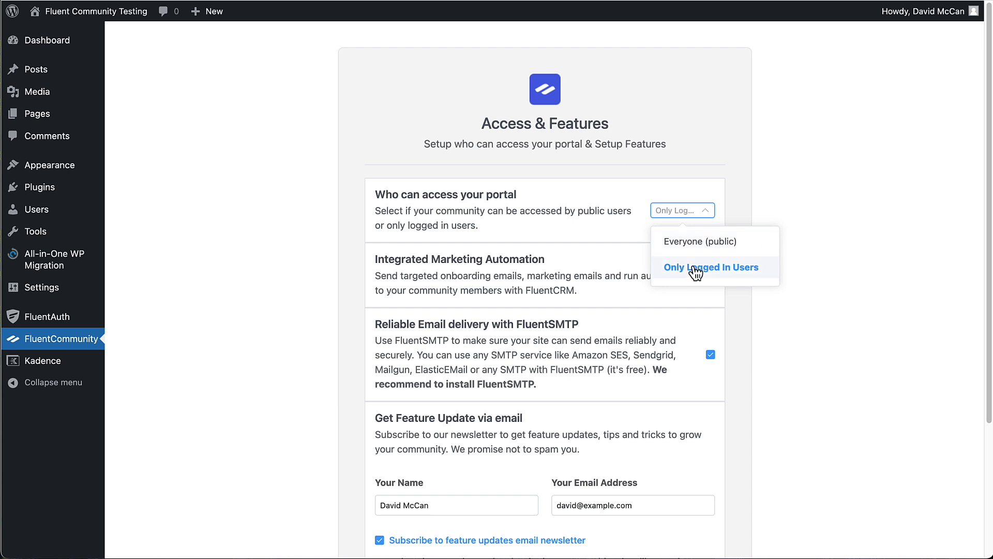
click(696, 269)
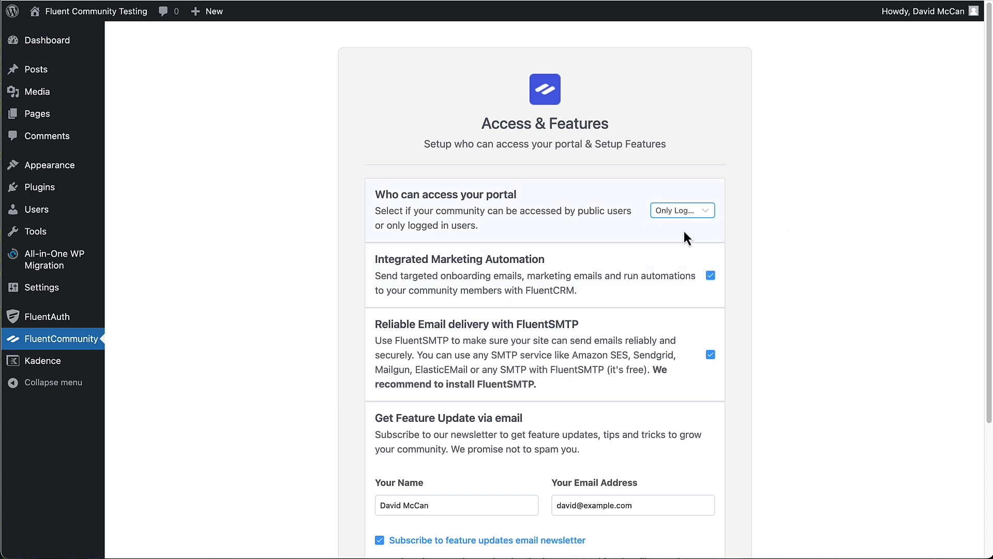
- Deselect FluentSMTP email delivery and the feature updates newsletter, and save to finish the community setup
scroll(647, 246, down, 1)
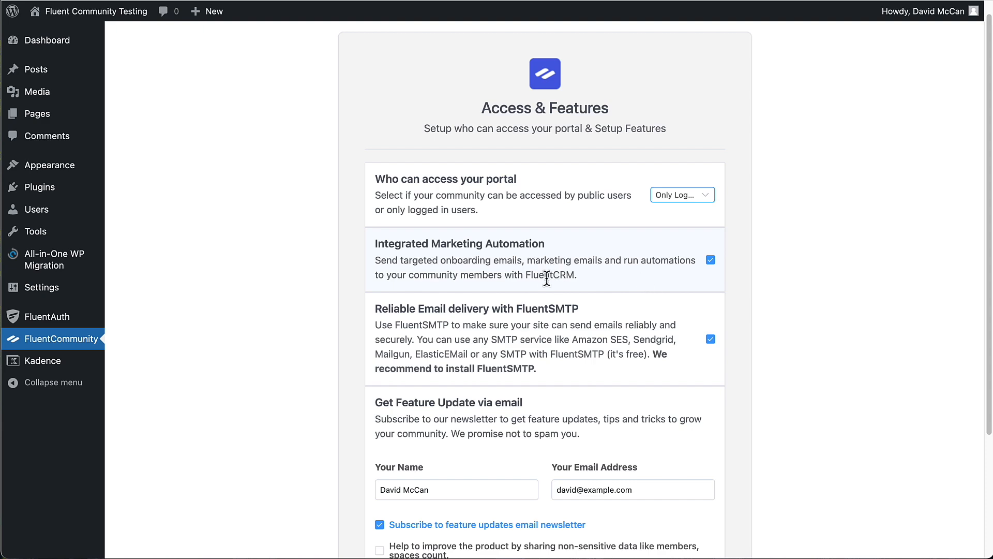
scroll(546, 279, down, 1)
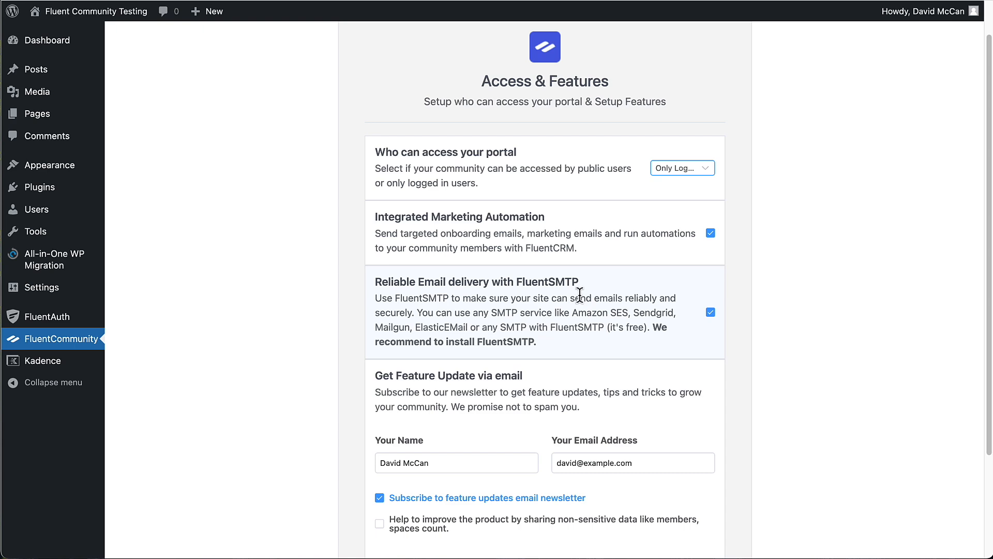
click(710, 312)
scroll(618, 306, down, 1)
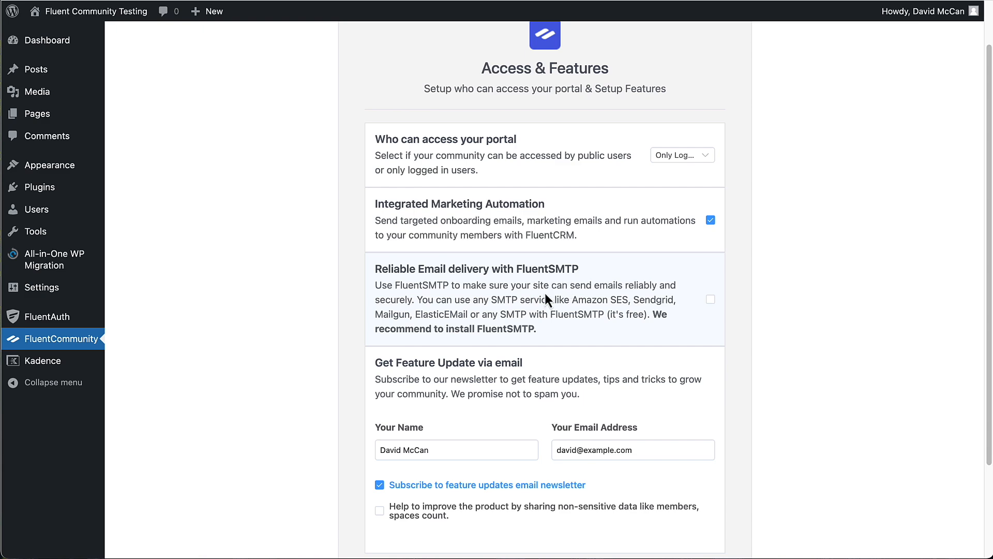
scroll(554, 294, down, 6)
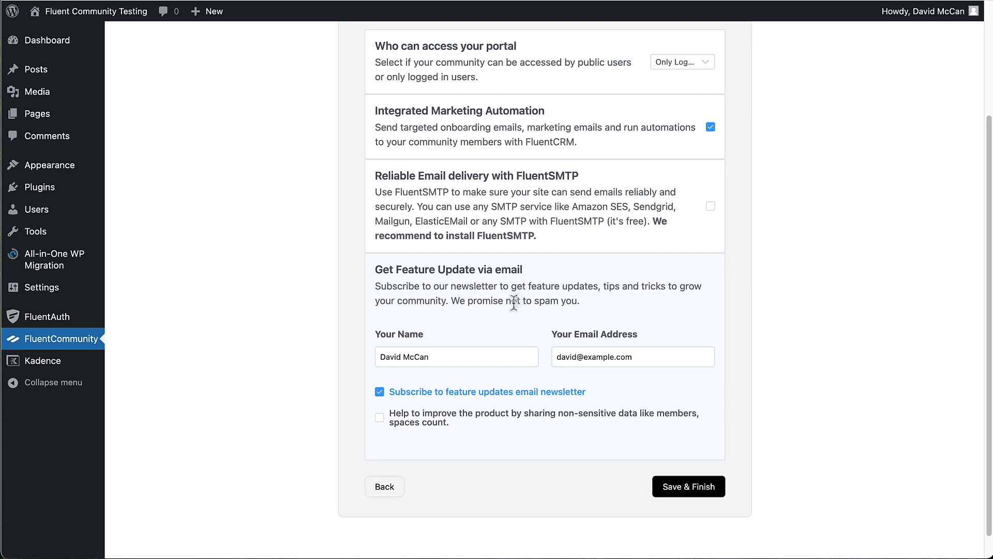
click(382, 392)
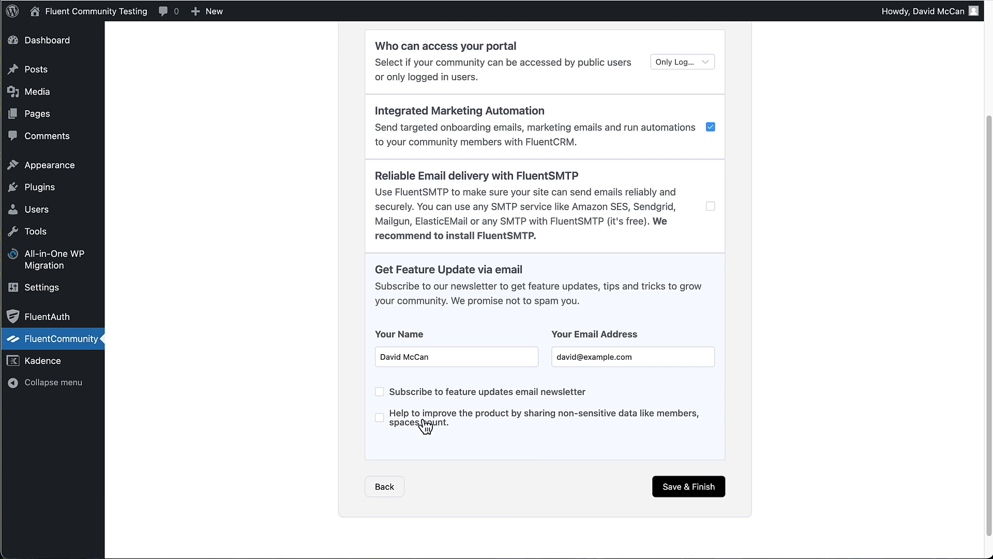
click(678, 488)
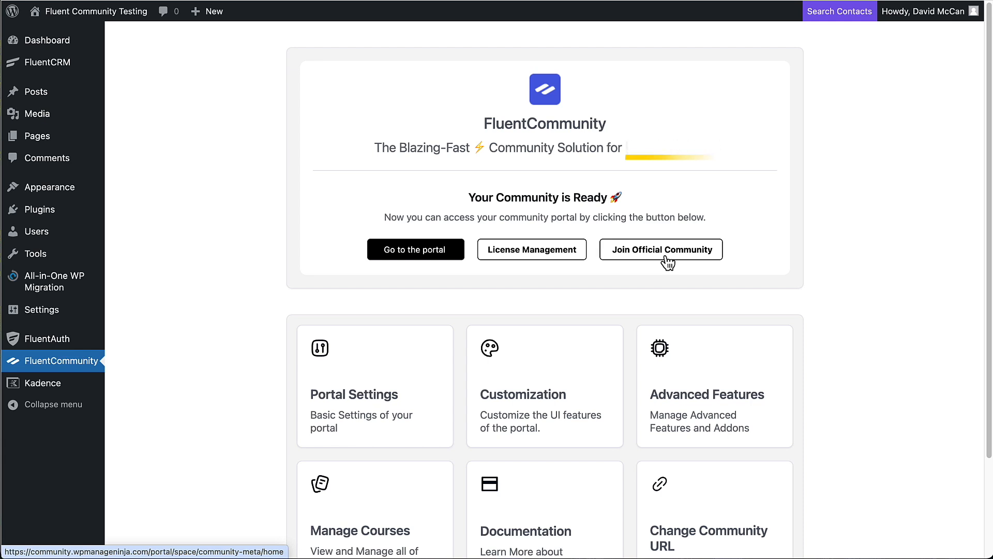
- Activate the FluentCommunity license with the license key, and try to open the Portal Settings page
click(533, 257)
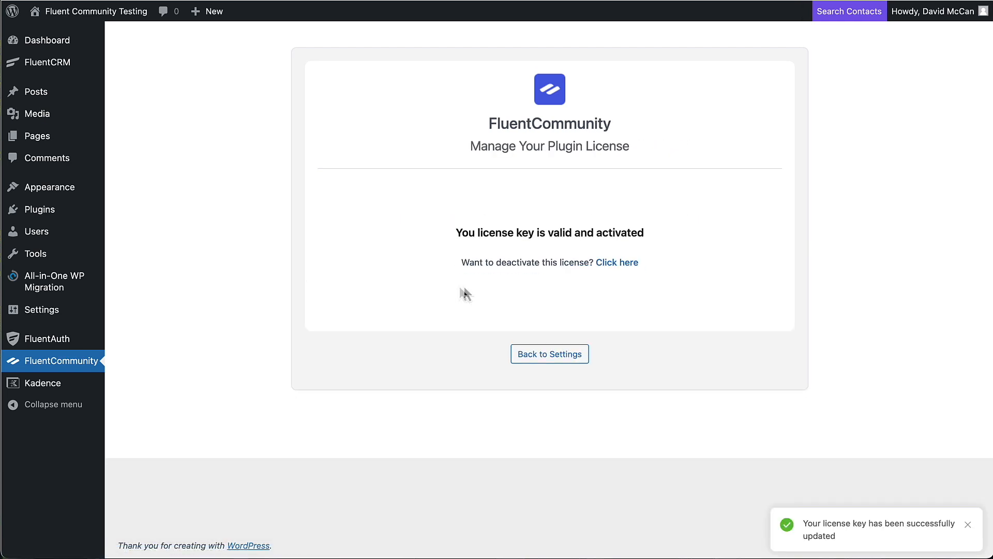
click(553, 357)
scroll(265, 258, down, 3)
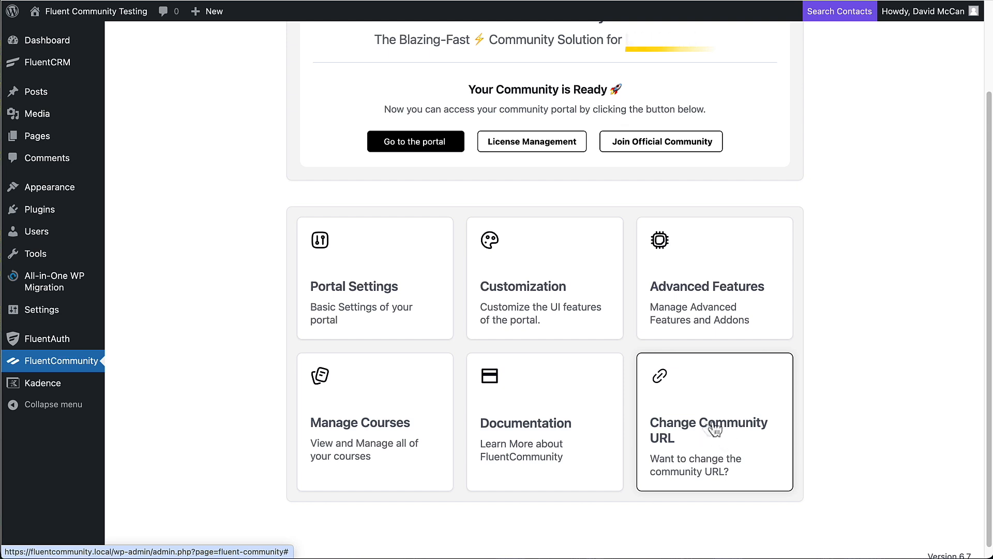
click(406, 279)
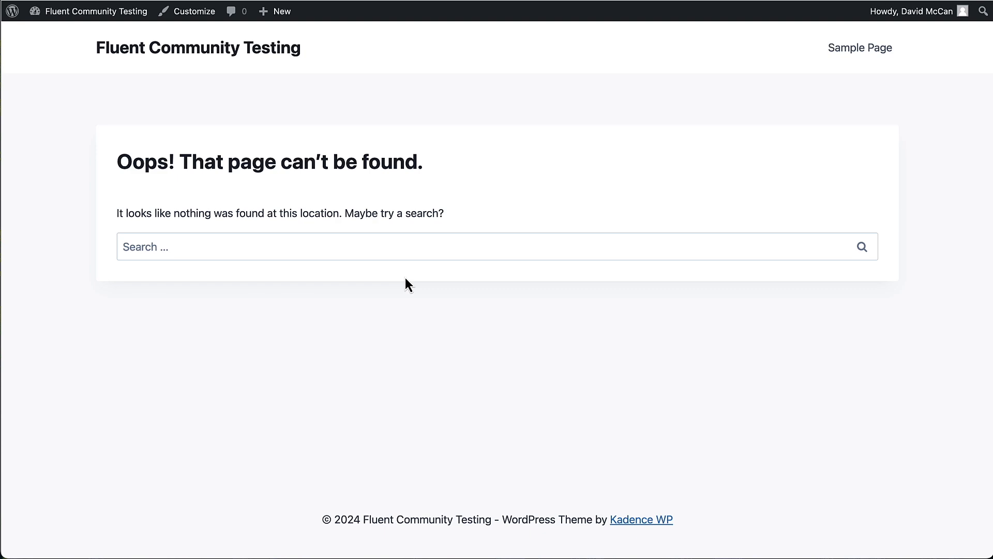
- Return to the site's admin dashboard and re-save the permalink settings with the Post name structure
mouse_move(92, 16)
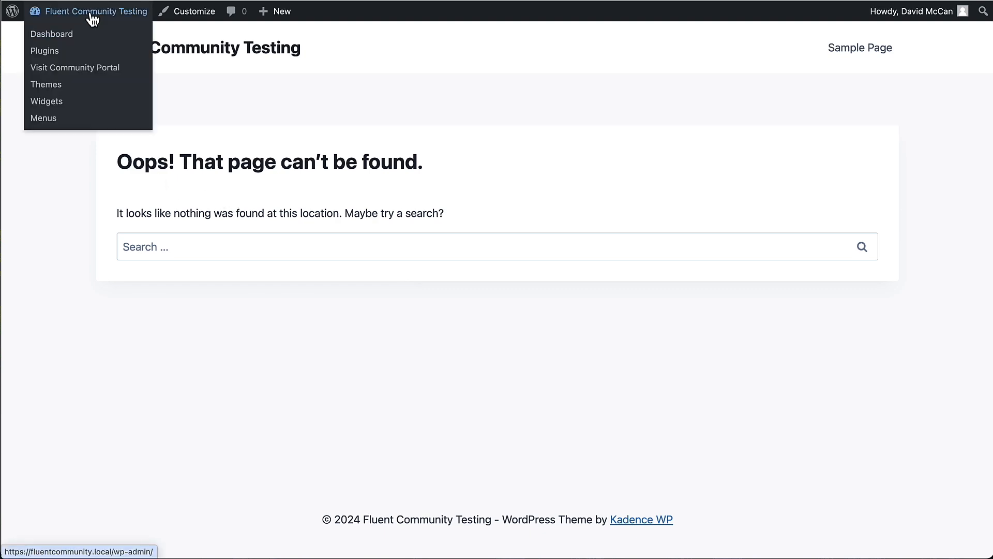
click(68, 35)
mouse_move(62, 356)
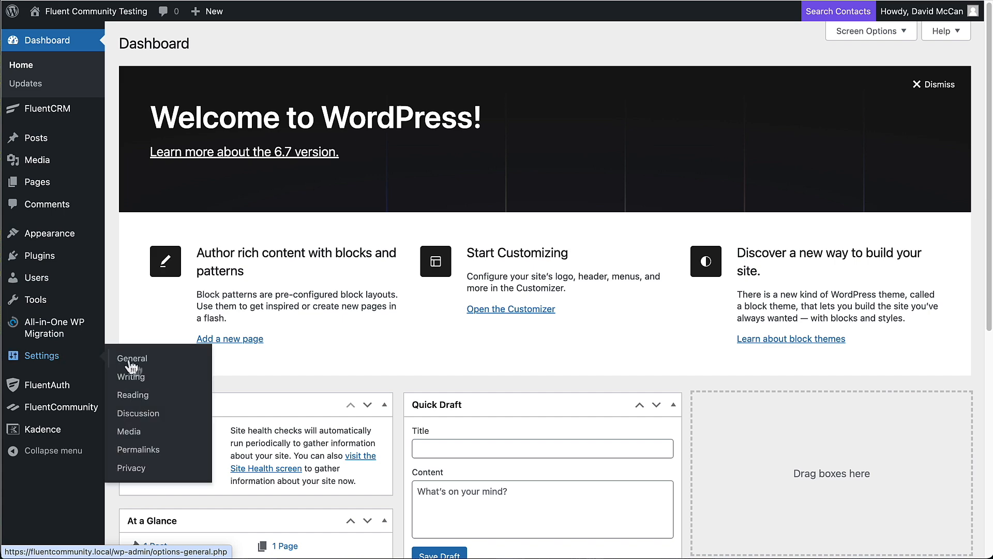
click(138, 449)
scroll(230, 495, down, 3)
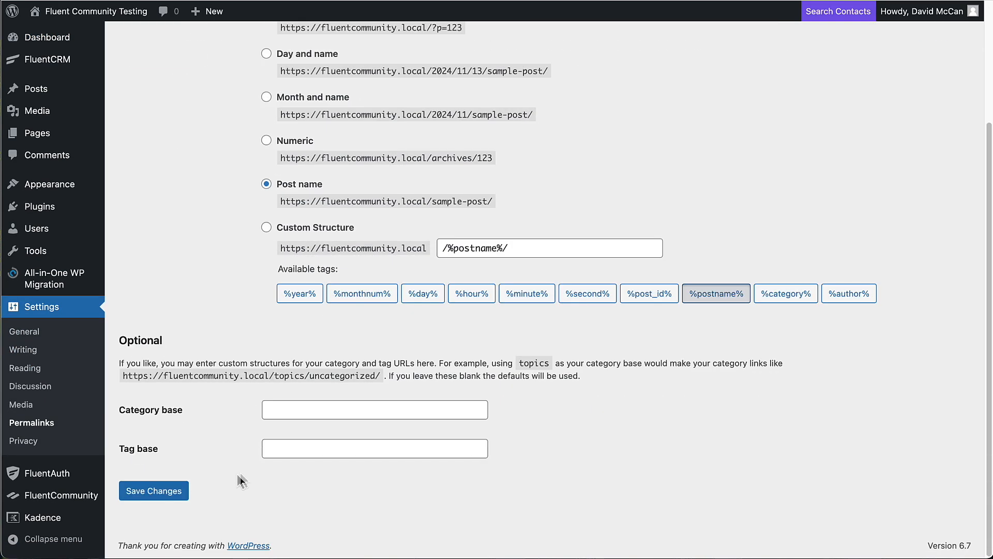
click(172, 495)
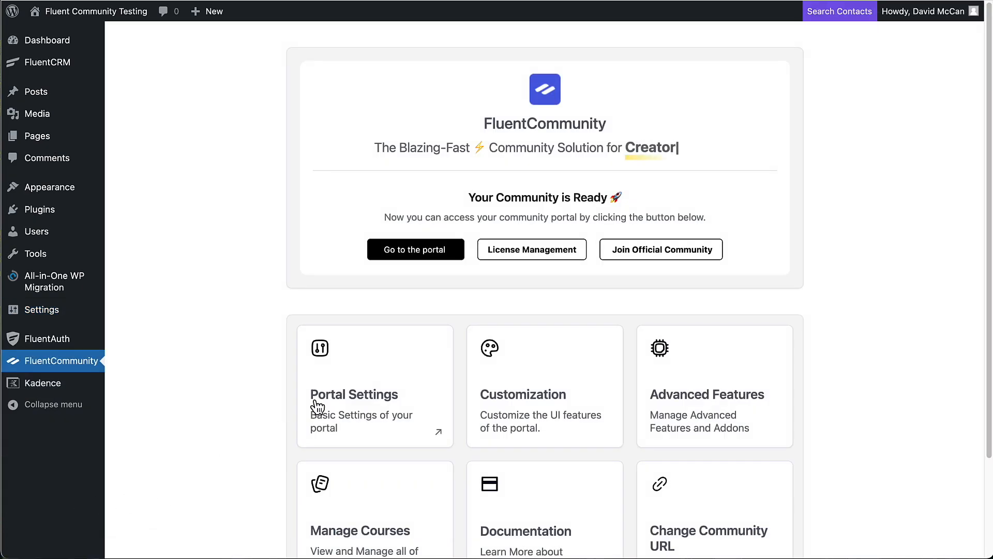
- Upload fluent-community-logo-dark.png as the dark mode site logo in FluentCommunity's general portal settings
click(335, 392)
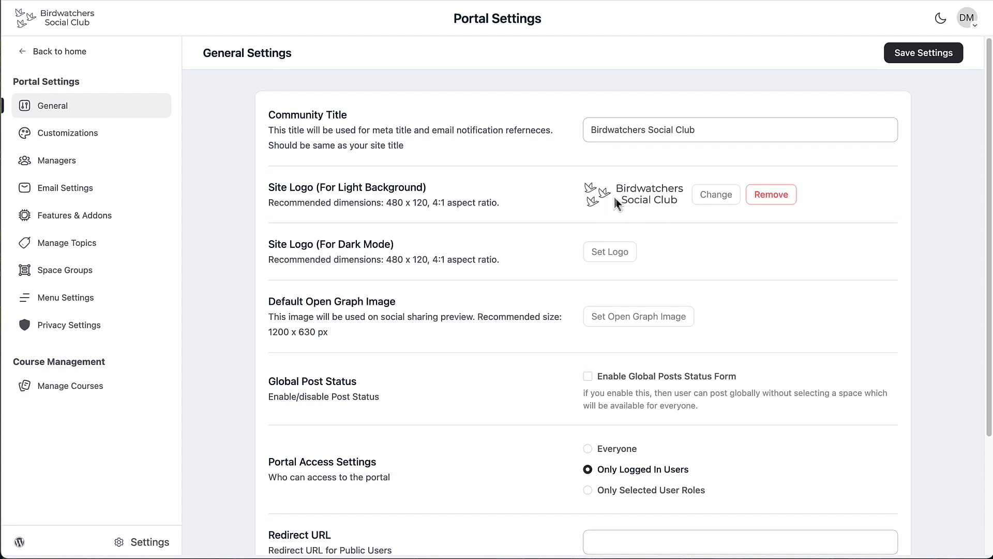
click(623, 253)
scroll(558, 247, down, 3)
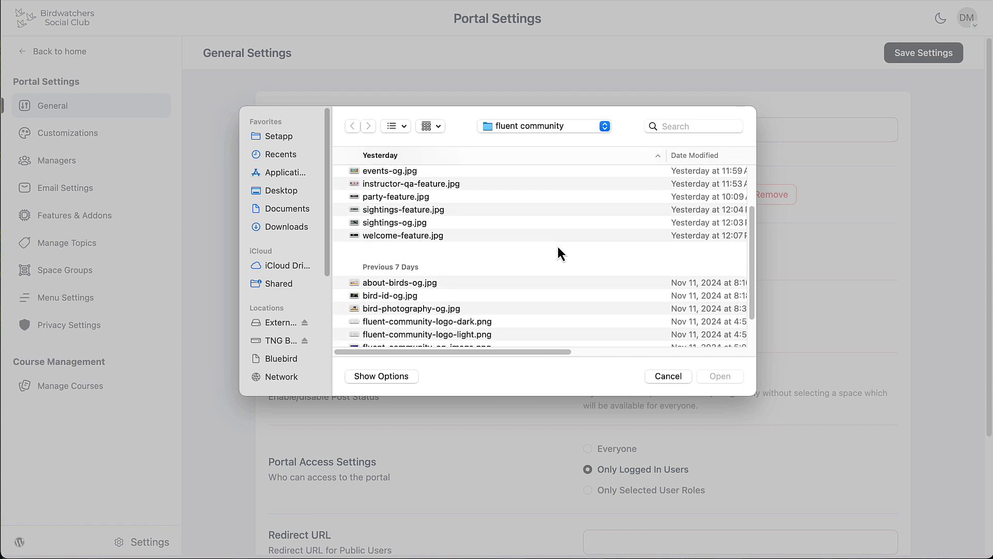
click(477, 321)
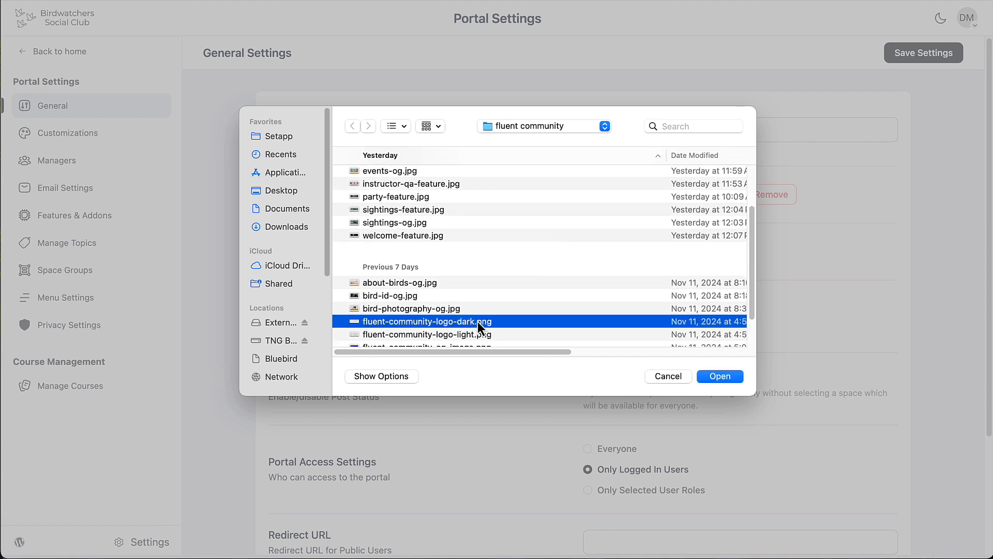
click(717, 375)
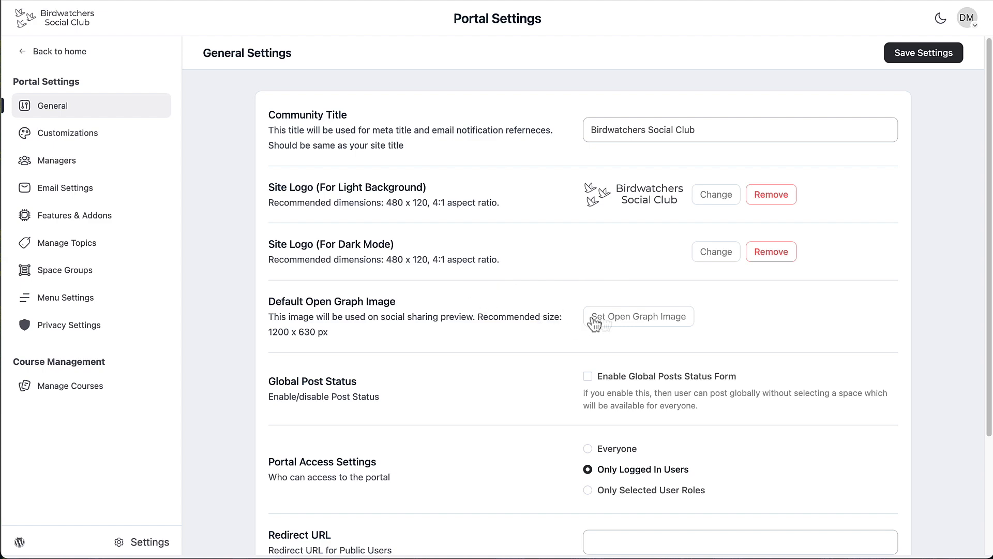
- Upload fluent-community-og-image.png as the portal's default Open Graph image
click(629, 318)
scroll(569, 315, down, 5)
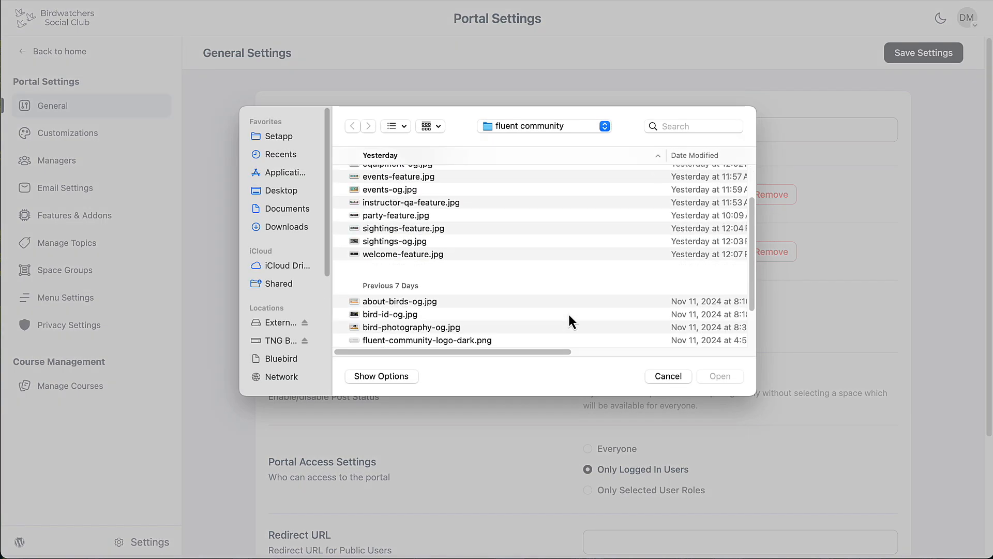
scroll(566, 313, down, 1)
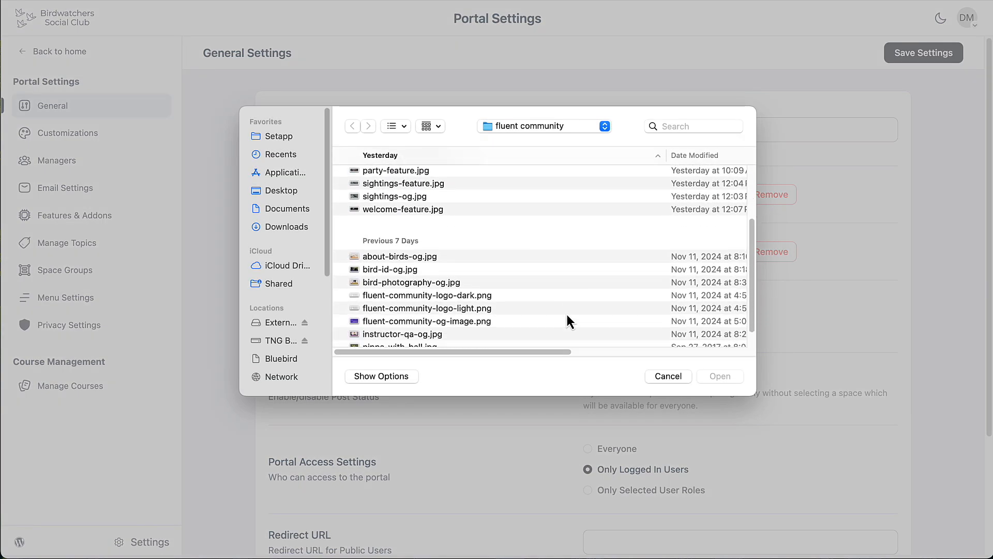
click(482, 323)
click(719, 376)
- Try restricting portal access to Only Selected User Roles and look through the roles that can be granted access
scroll(500, 370, down, 4)
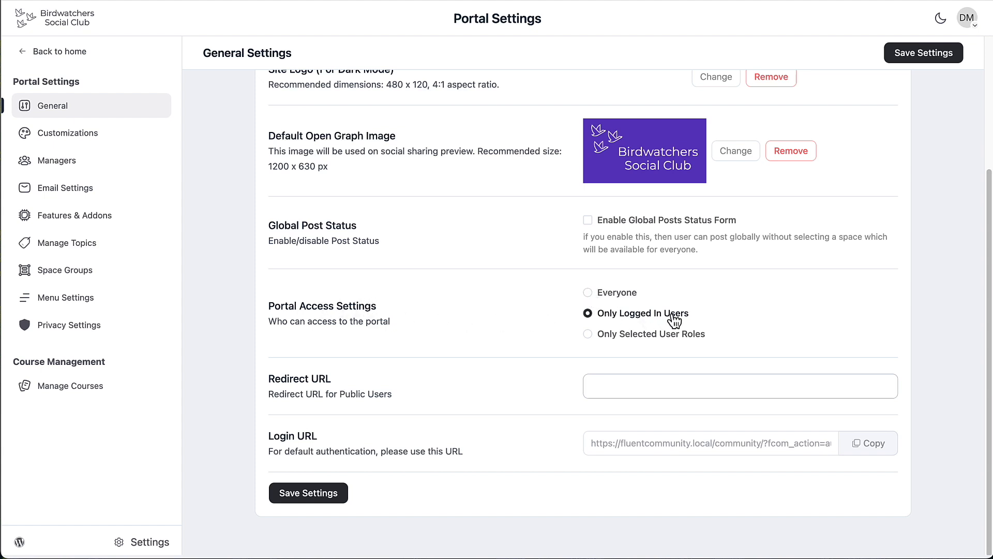
click(594, 335)
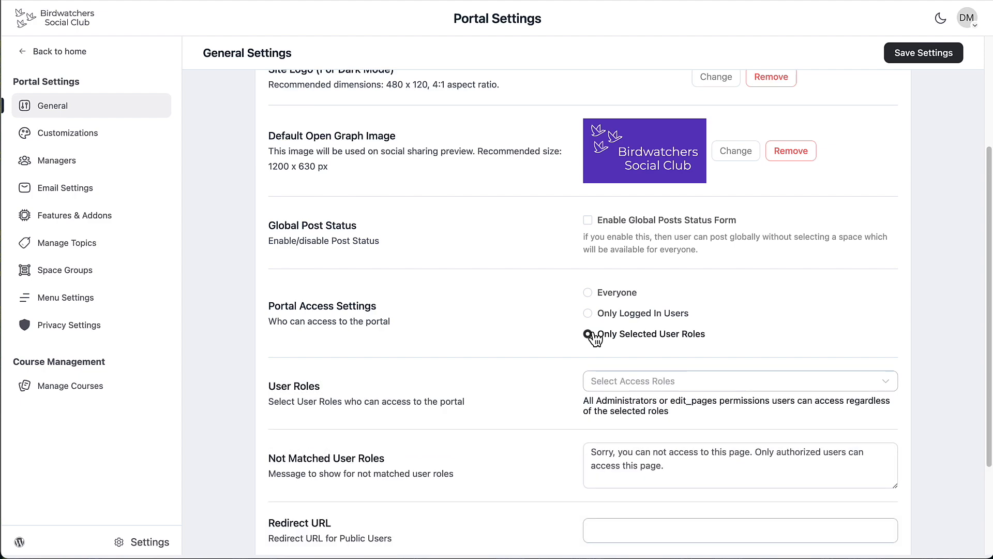
scroll(548, 330, down, 1)
scroll(548, 330, down, 2)
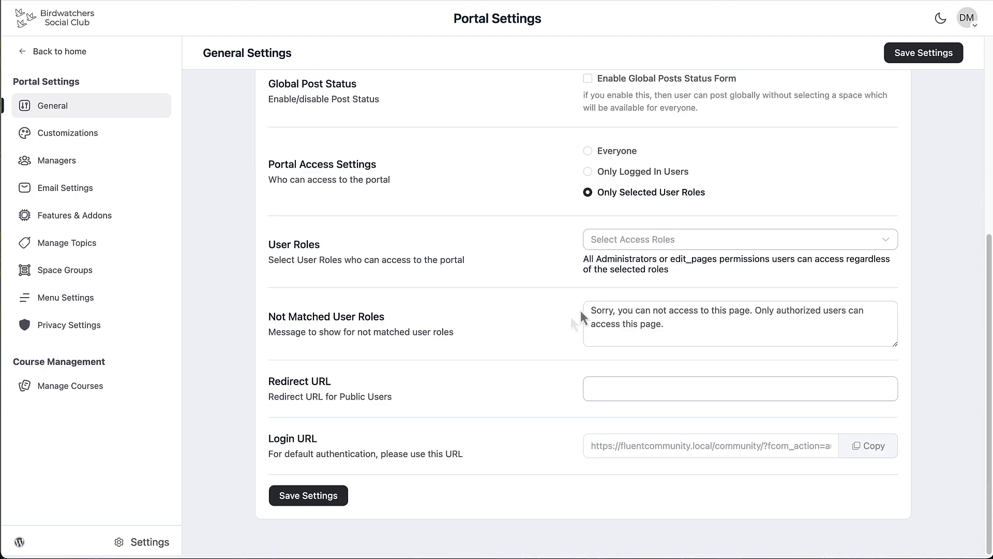
click(648, 241)
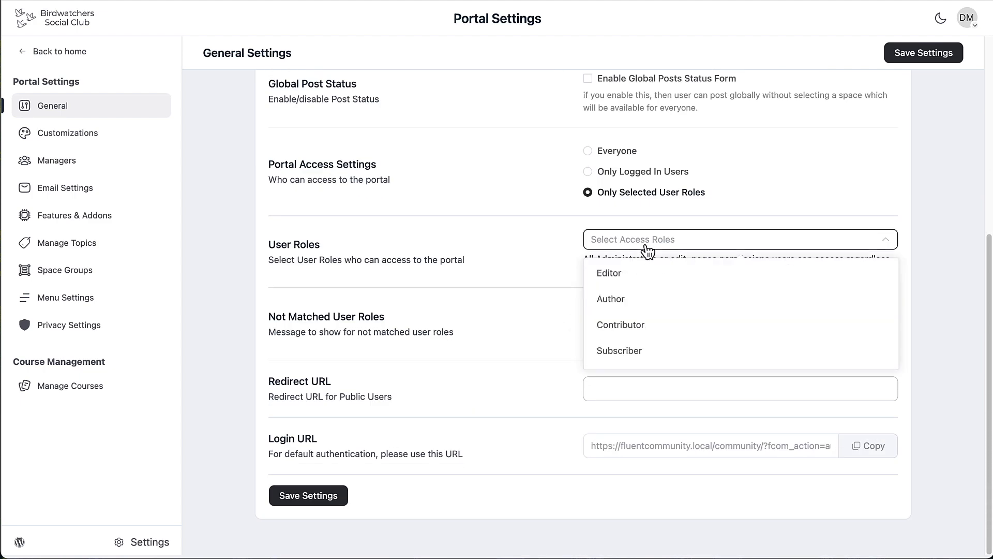
click(646, 246)
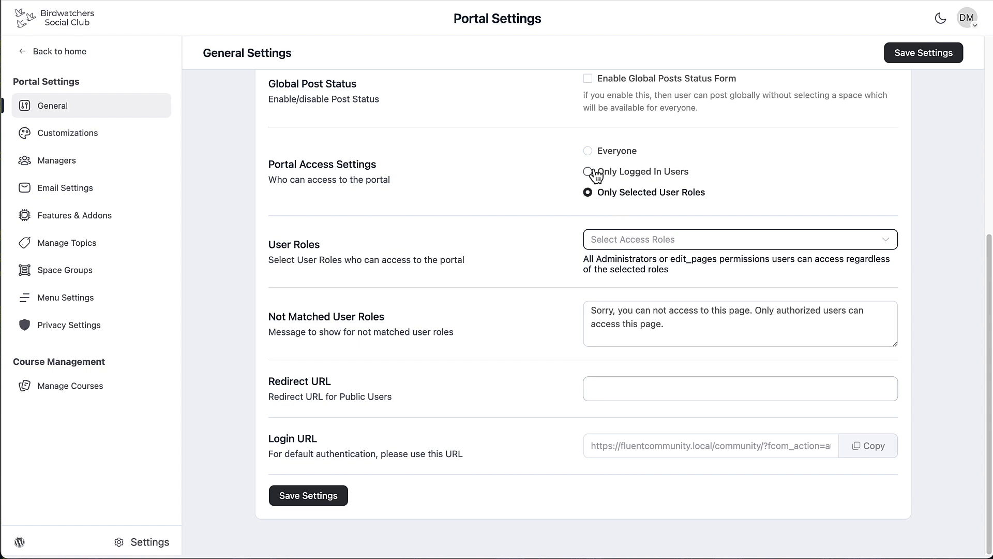
click(627, 244)
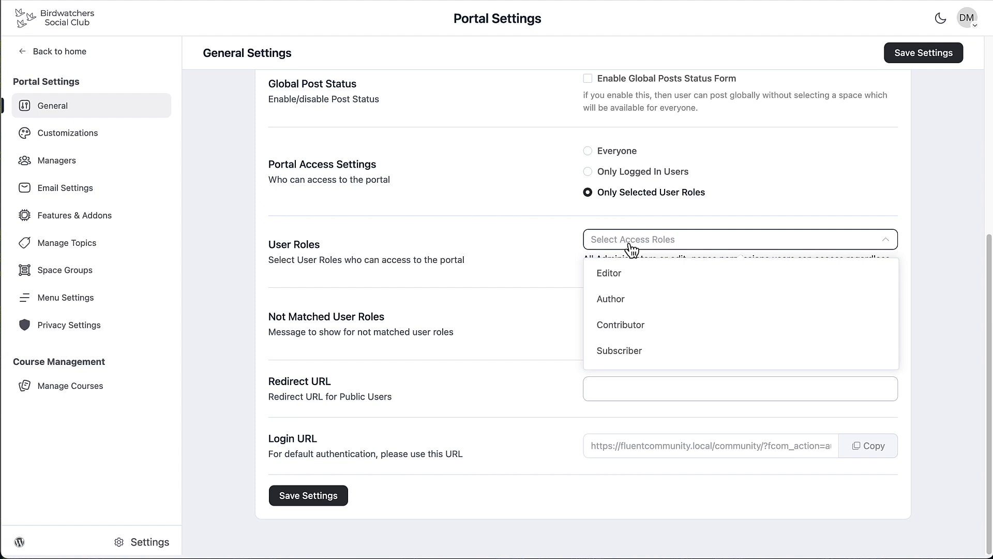
click(633, 243)
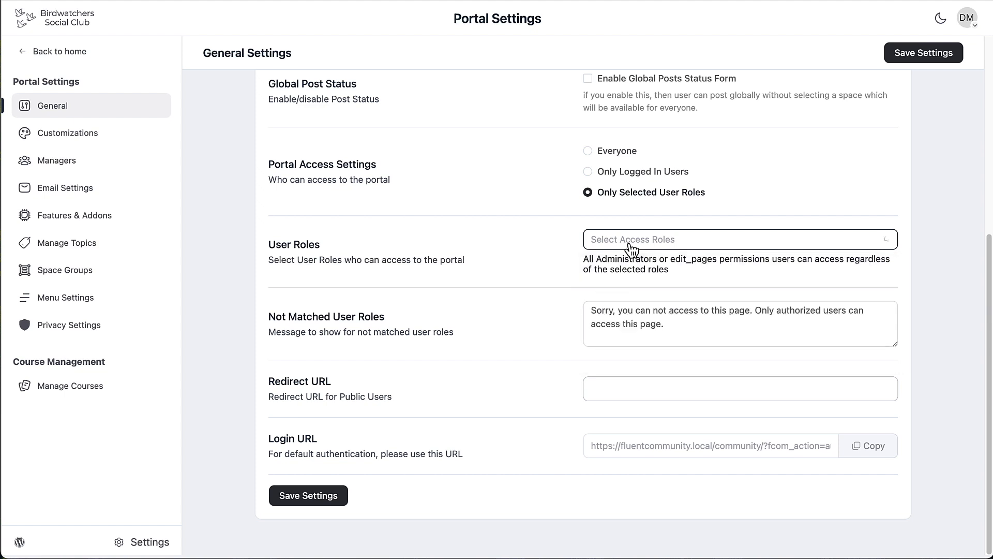
- Set portal access to Only Logged In Users and save the general settings
click(590, 173)
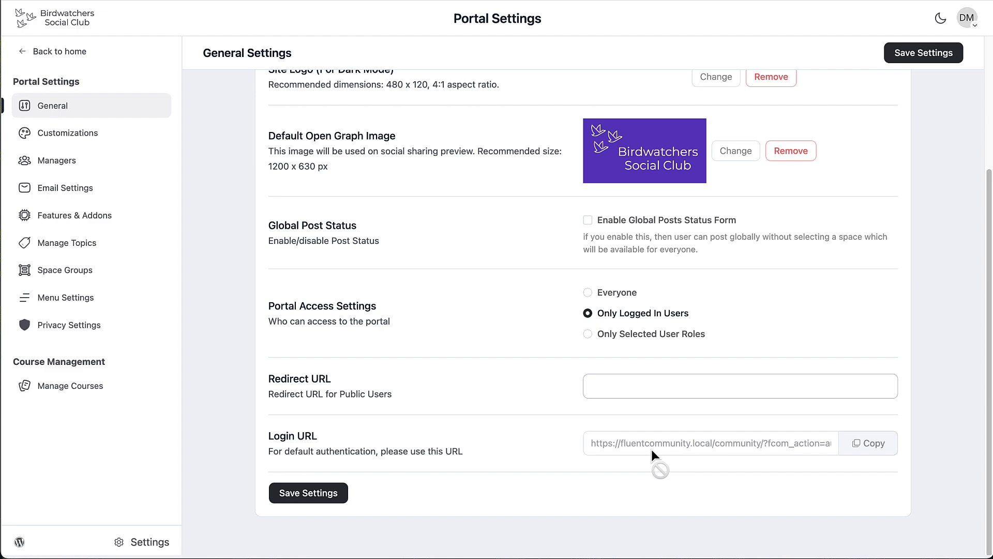
click(310, 494)
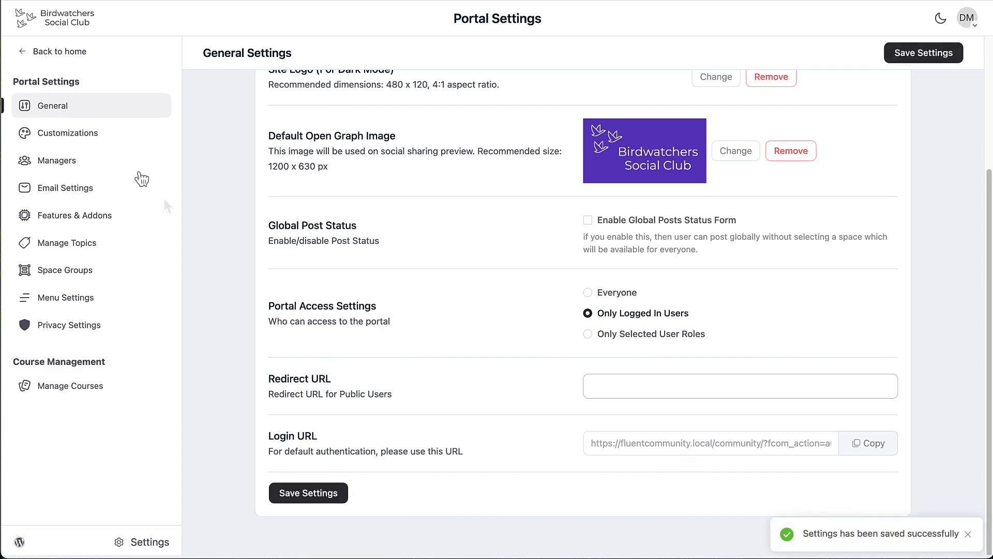
- Open the portal's customization settings, preview the dark theme and switch back to the light one
click(71, 135)
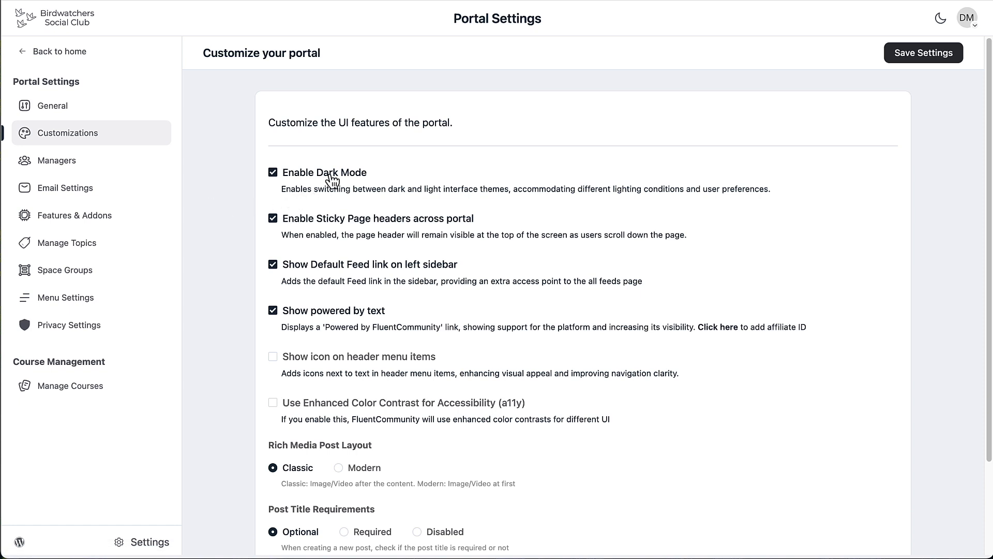
click(940, 19)
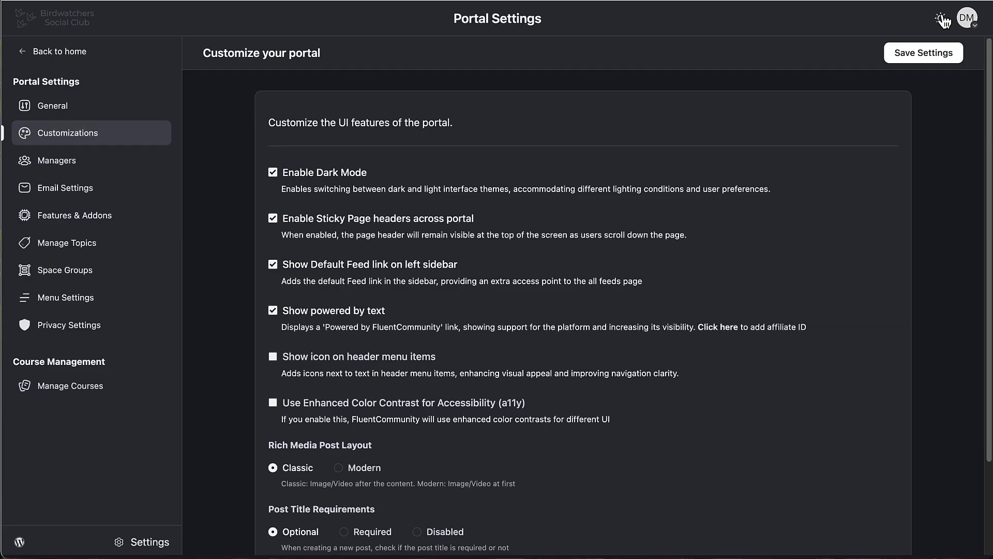
click(943, 20)
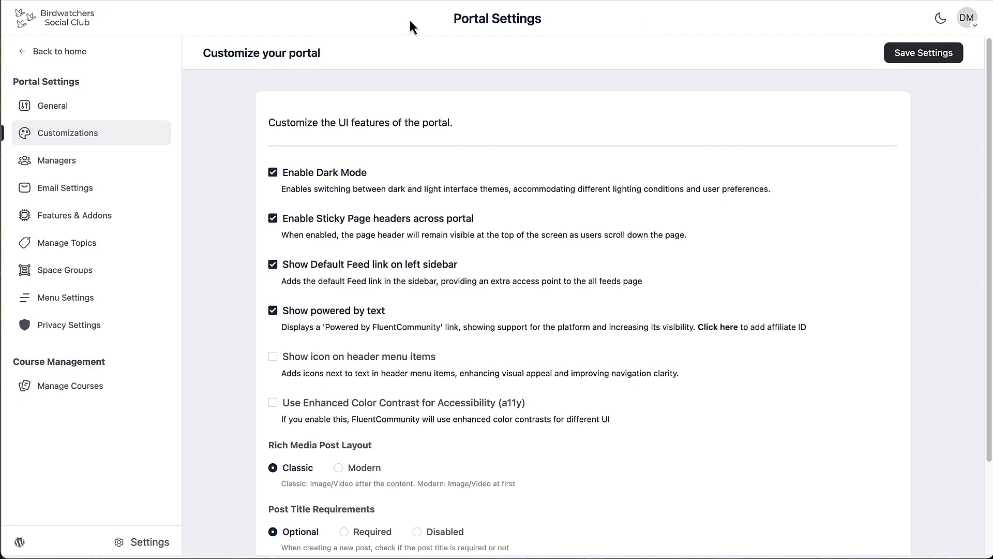
- Turn off the powered by text, enable header menu icons and enhanced color contrast, choose the Modern rich media post layout, and save the customizations
scroll(535, 264, down, 3)
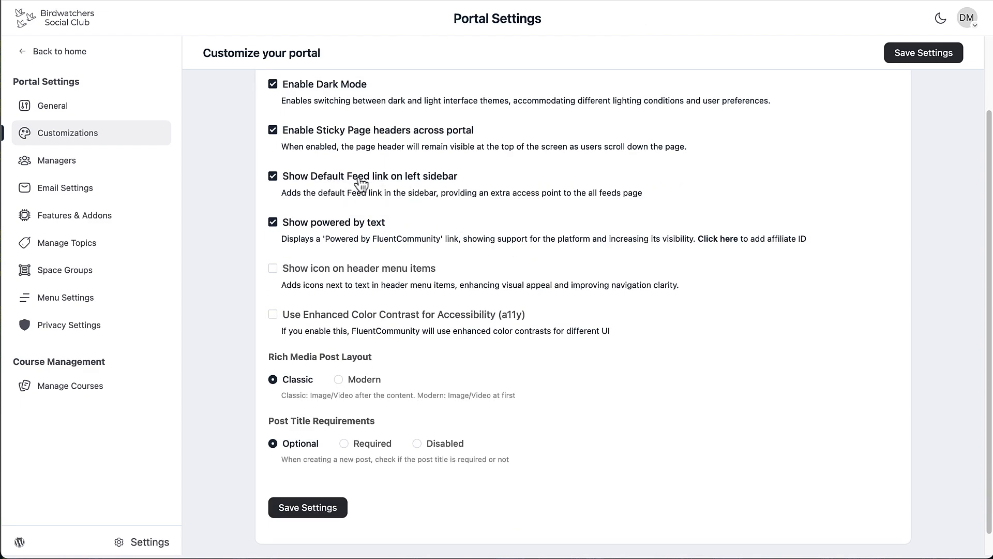
scroll(473, 188, up, 3)
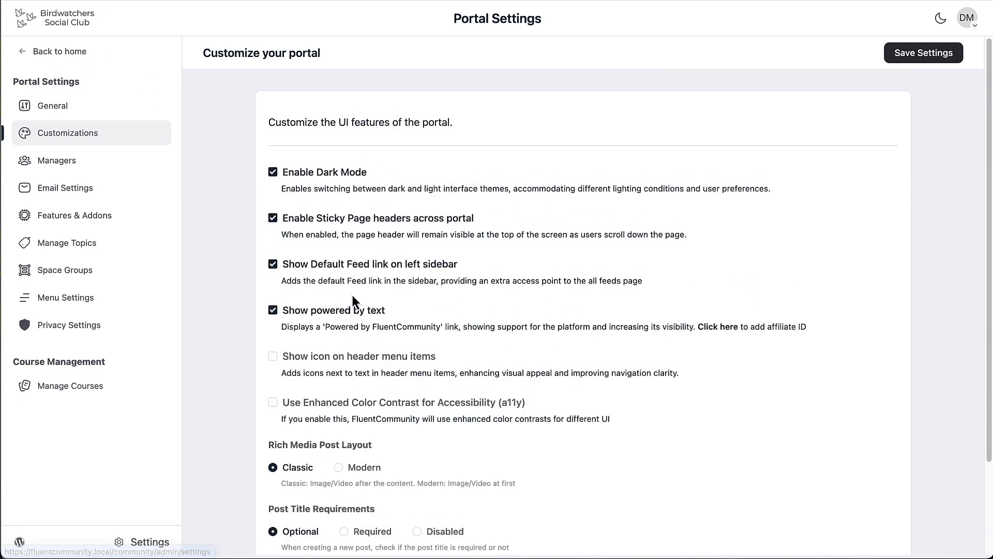
scroll(438, 285, down, 3)
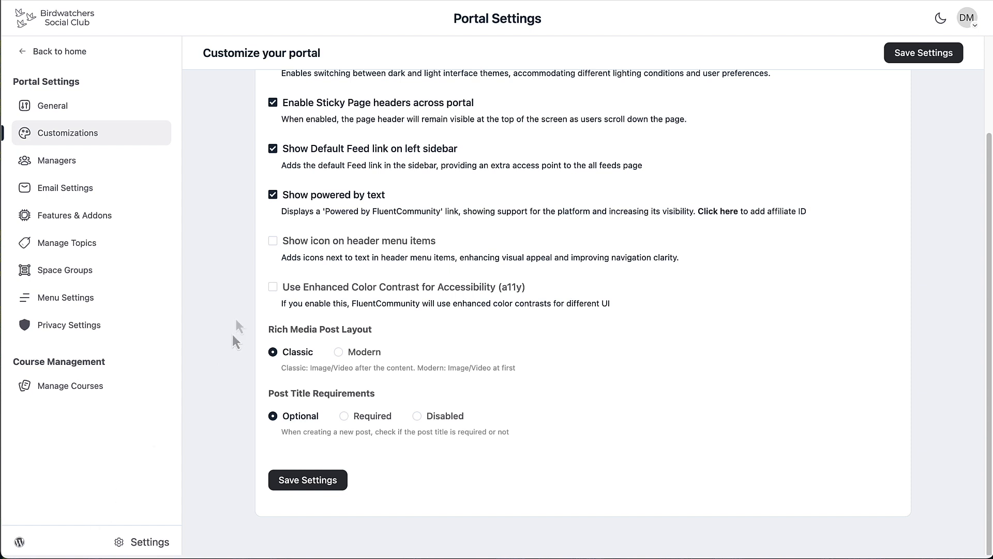
click(273, 195)
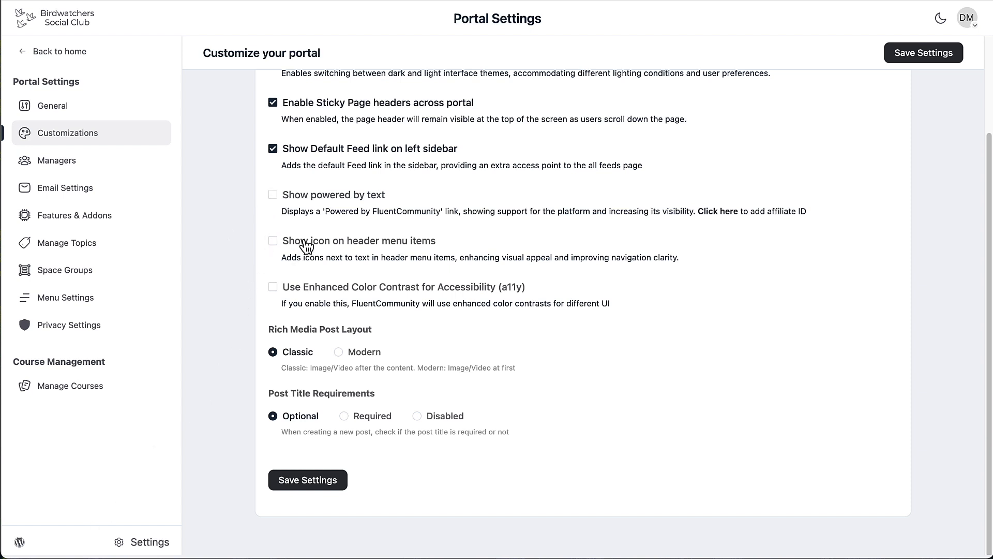
click(274, 242)
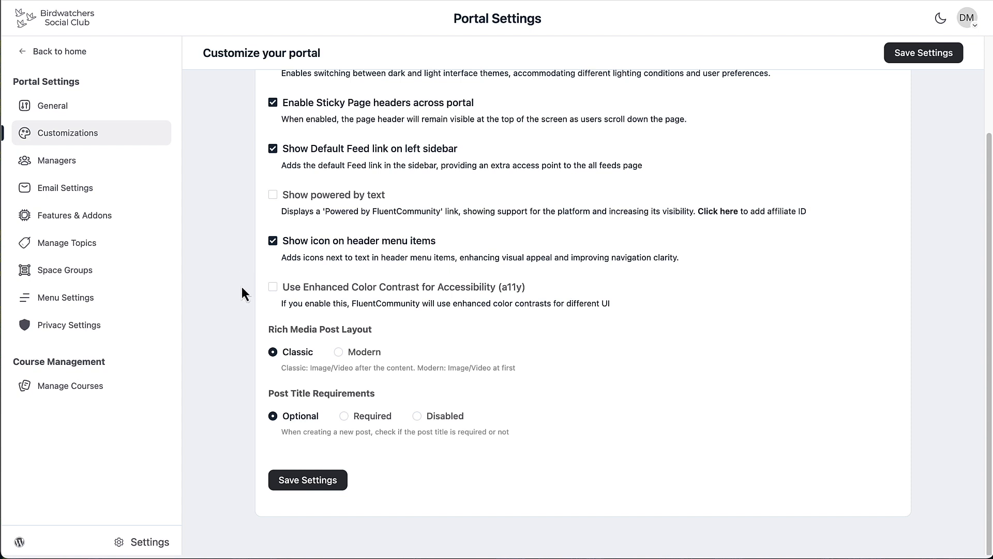
click(274, 288)
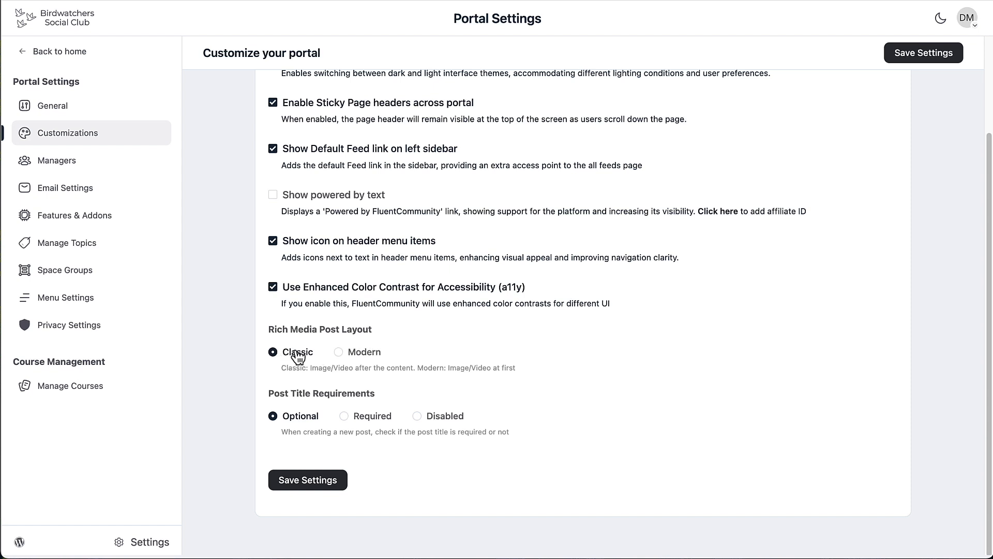
click(338, 353)
click(316, 481)
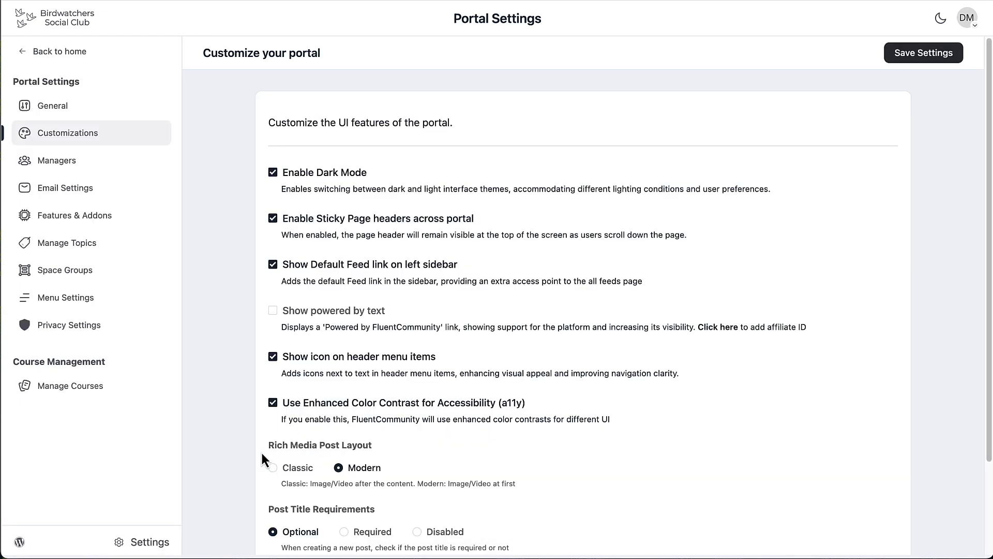
- Look over the community managers page and the mailing and notification options in the email settings
click(68, 165)
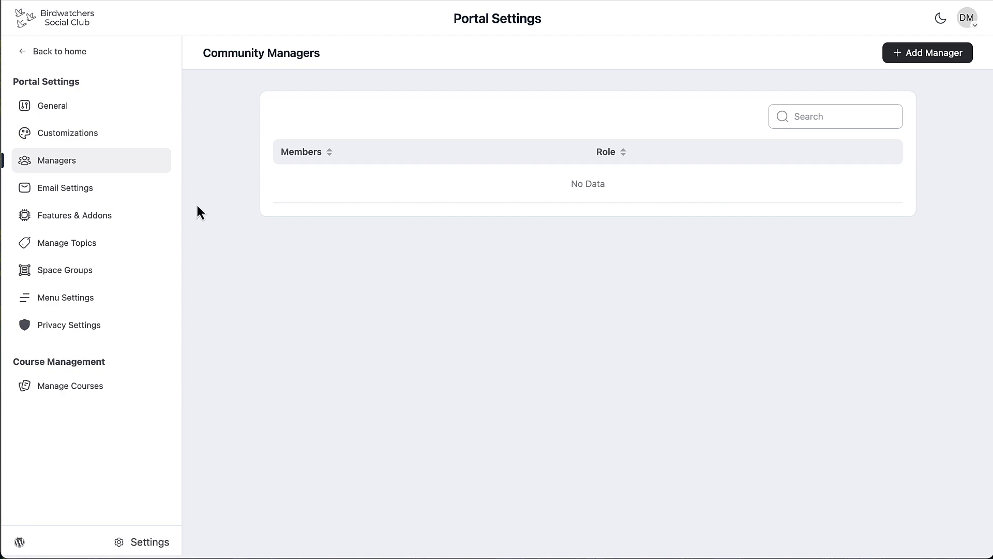
click(82, 190)
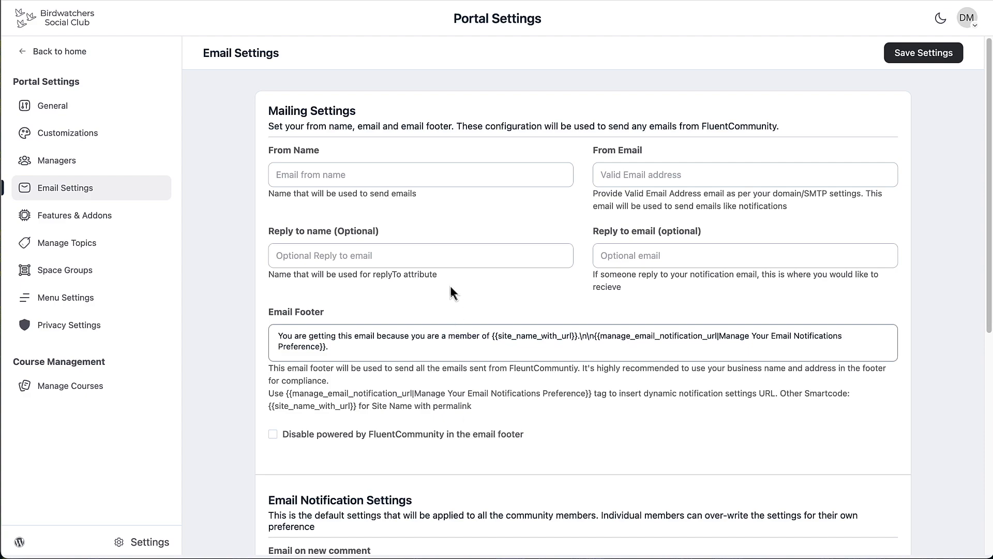
scroll(496, 217, down, 6)
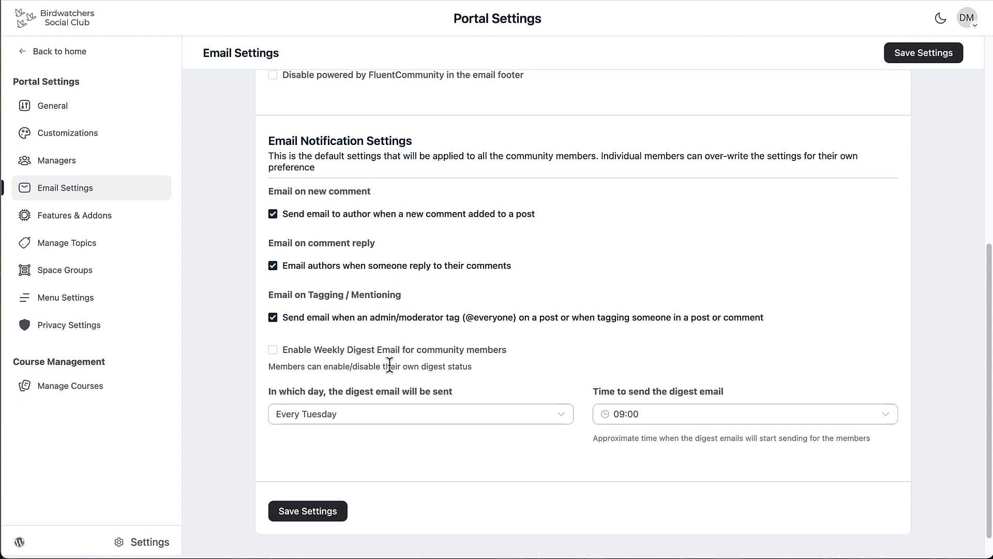
- Open Features & Addons and examine the Leaderboards Module's level titles, descriptions and minimum points, then close its settings
click(82, 222)
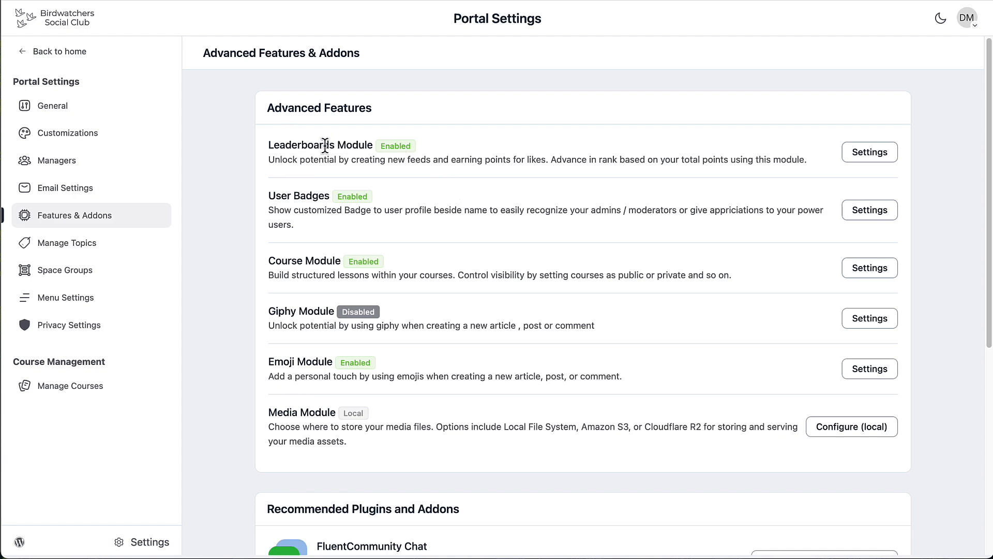
click(875, 153)
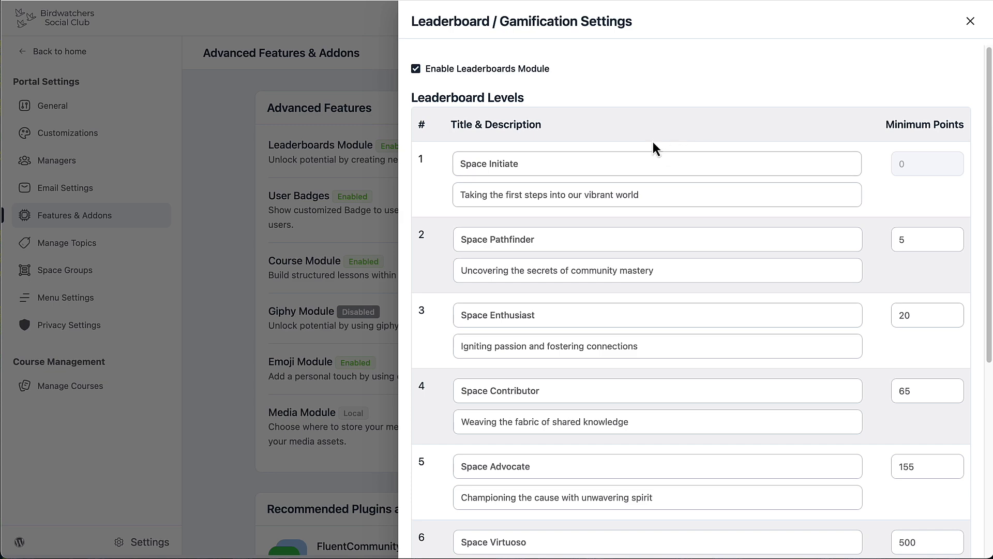
scroll(654, 141, down, 1)
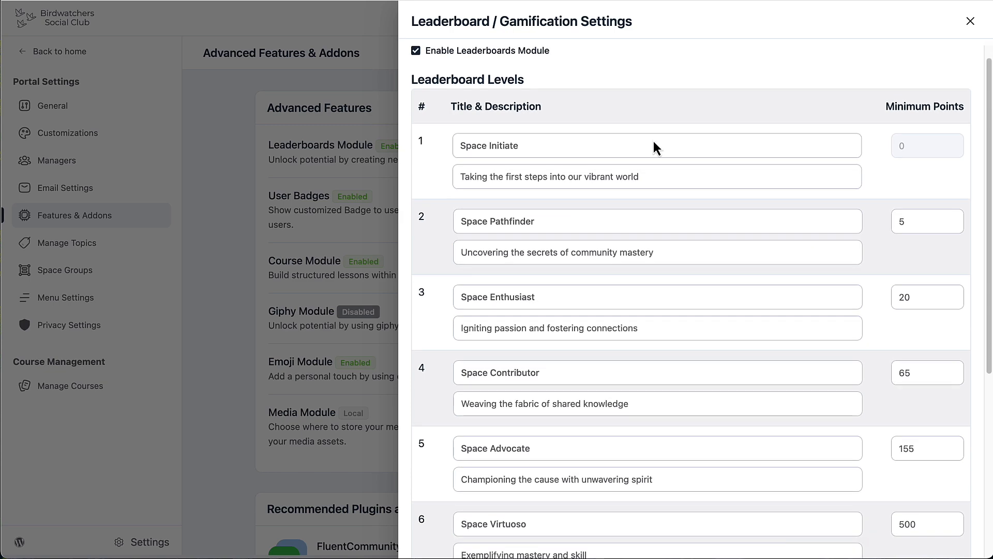
scroll(654, 139, down, 1)
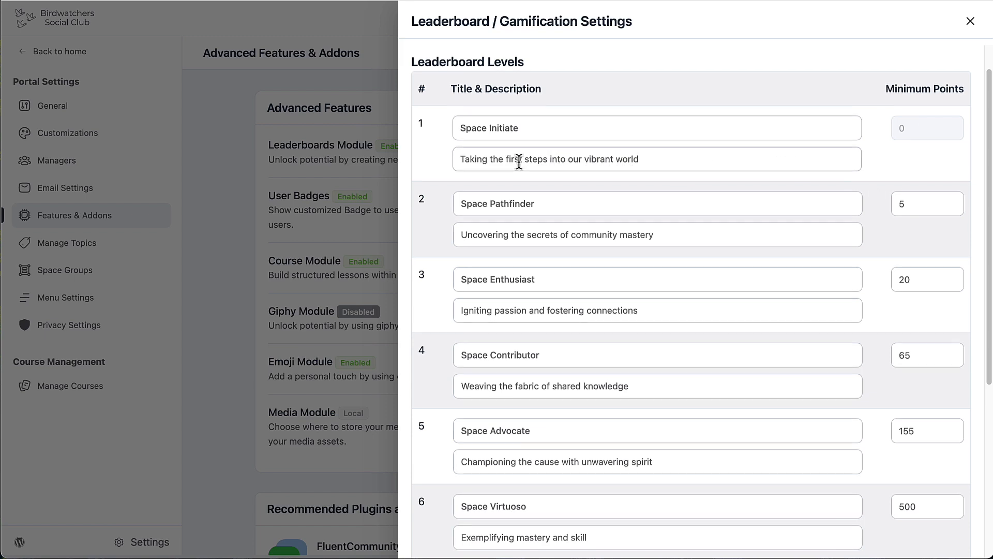
scroll(519, 162, down, 1)
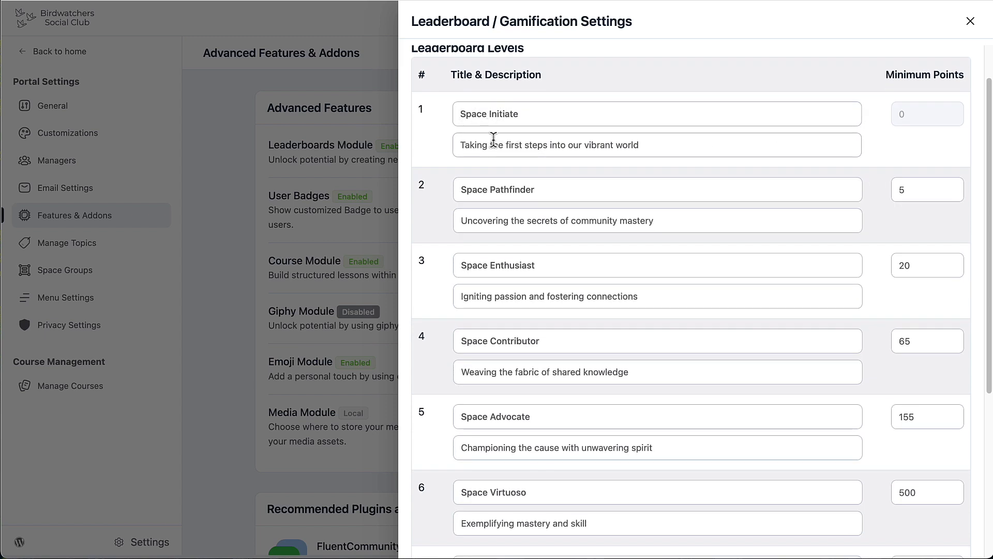
scroll(494, 140, down, 5)
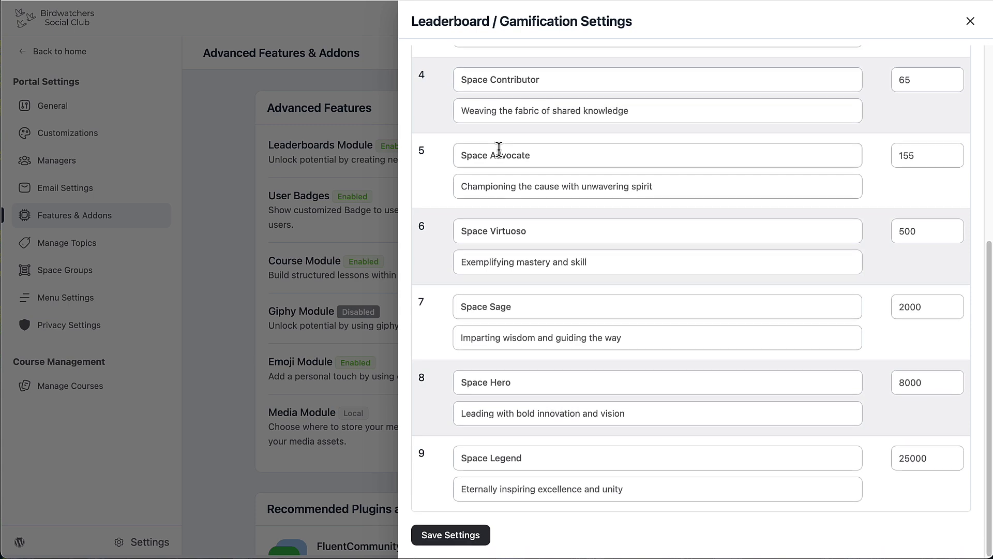
scroll(499, 149, up, 6)
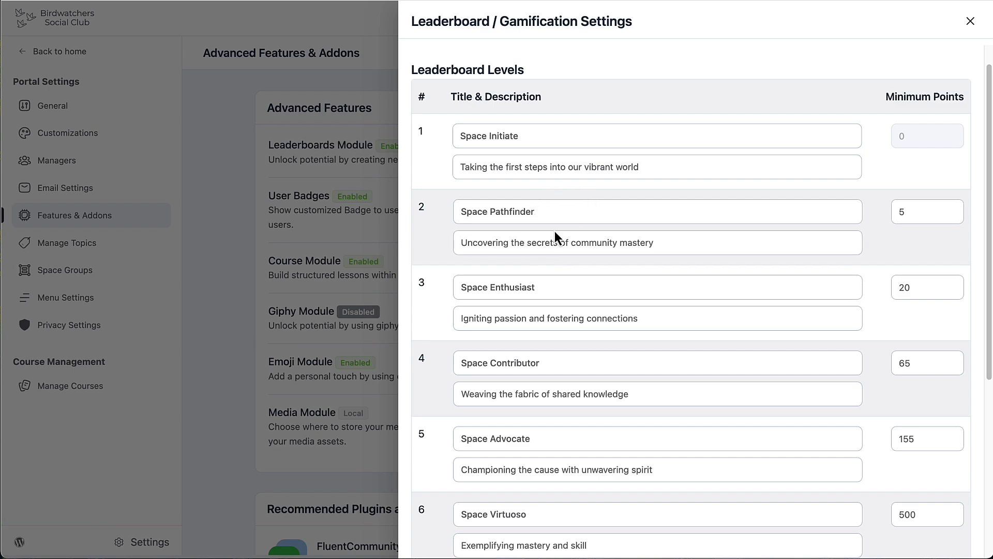
scroll(554, 229, down, 5)
scroll(555, 228, up, 6)
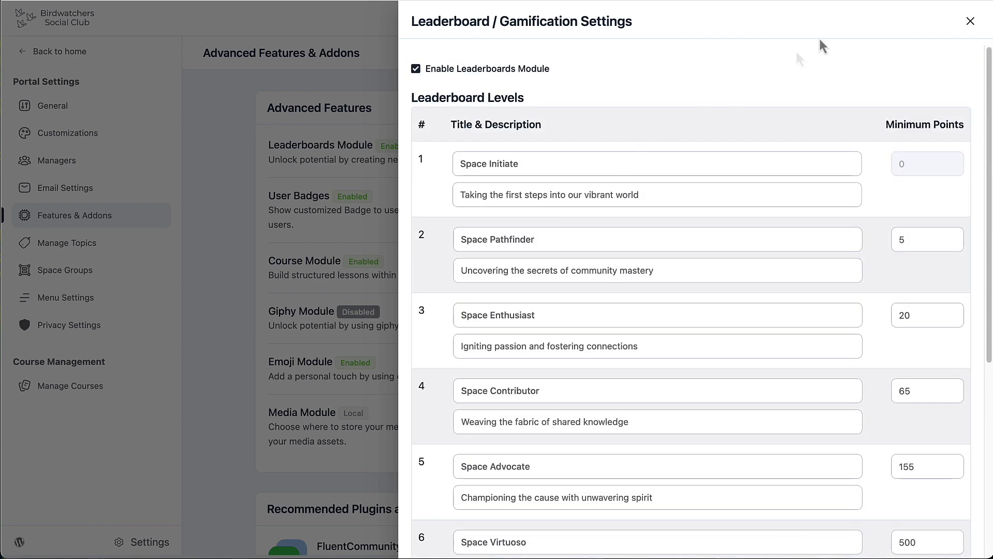
click(969, 23)
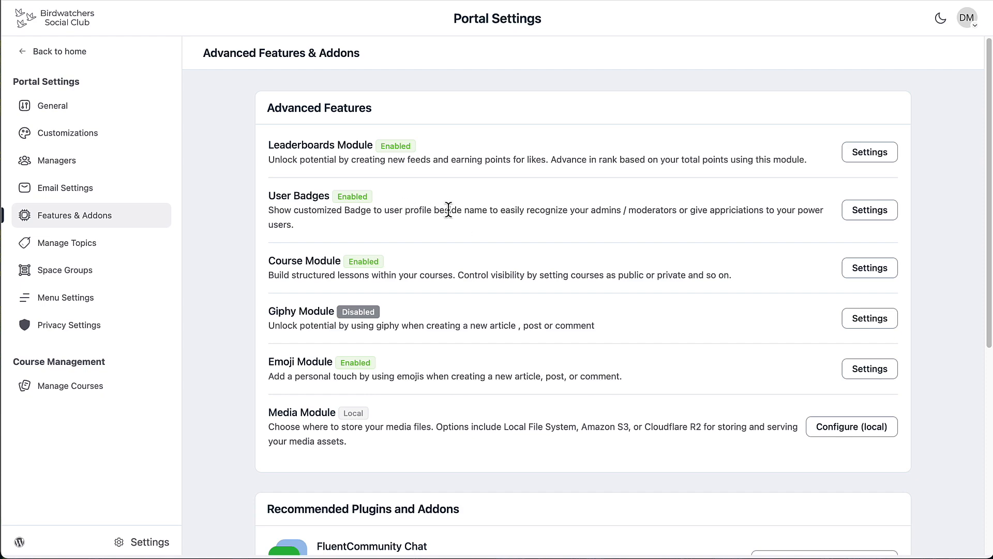
- Start a new badge in the User Badges settings, examine its emoji, shape, custom SVG and custom image options, then close everything without saving
click(859, 216)
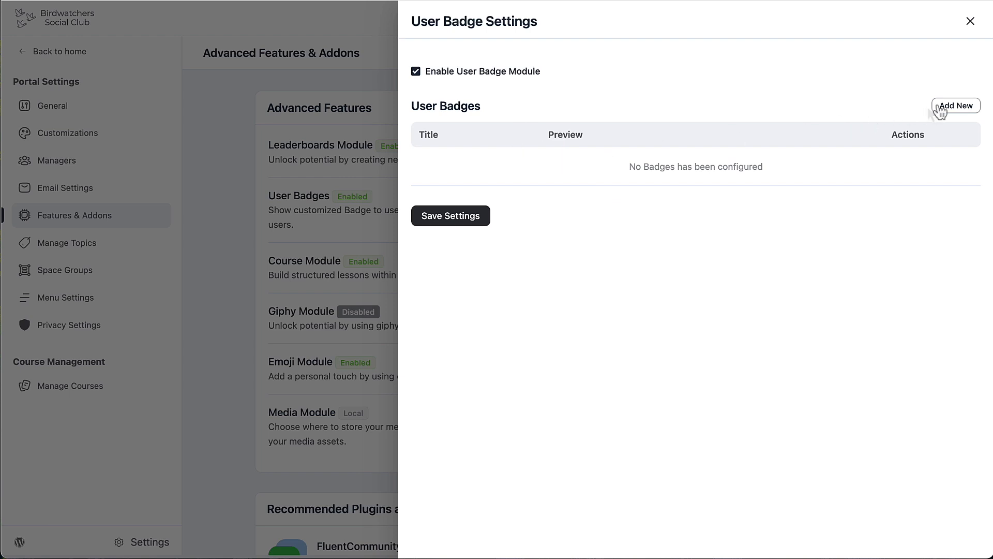
click(958, 107)
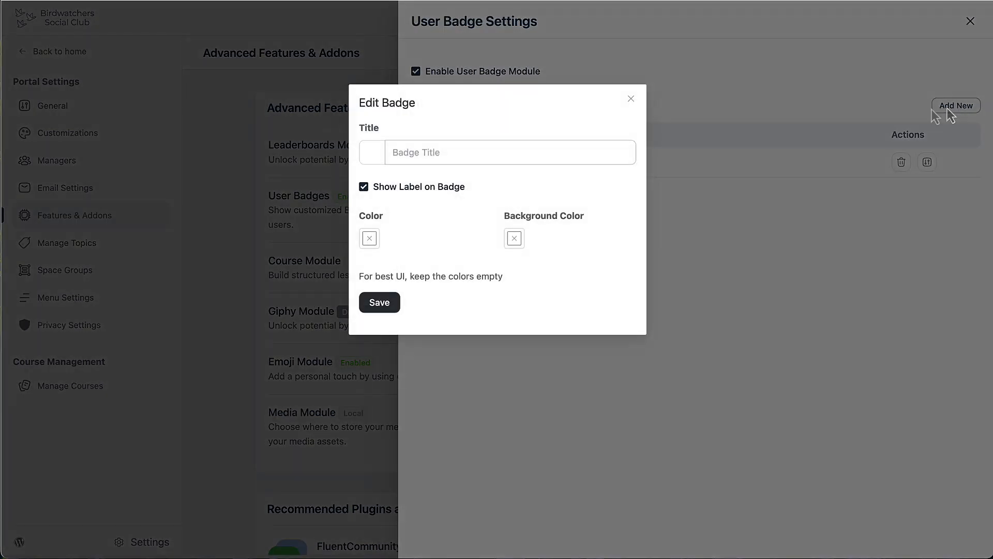
click(378, 160)
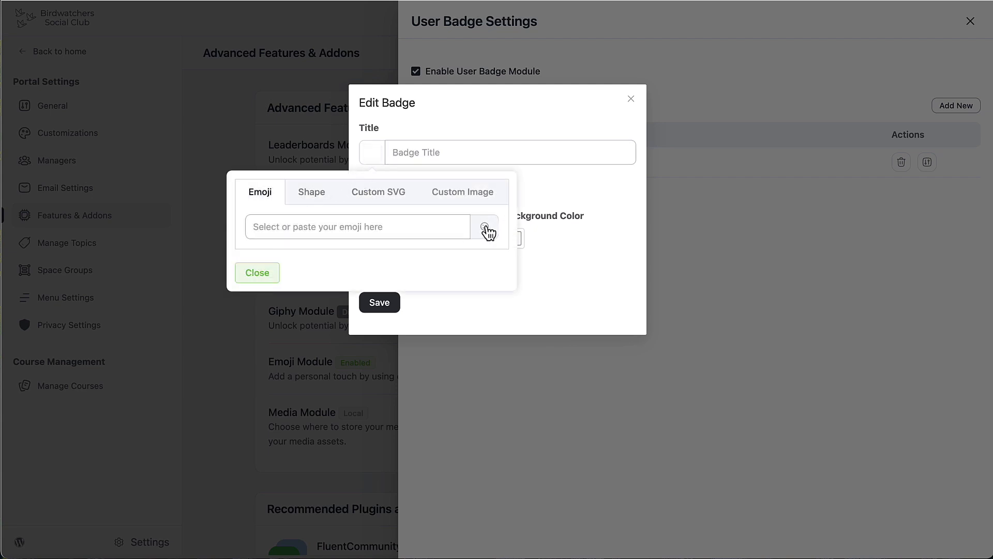
click(316, 196)
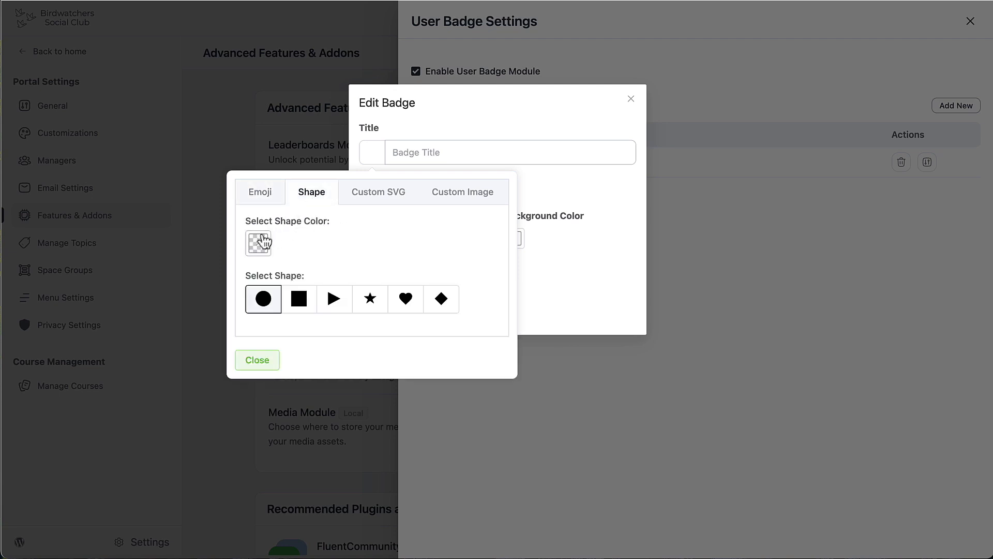
click(377, 197)
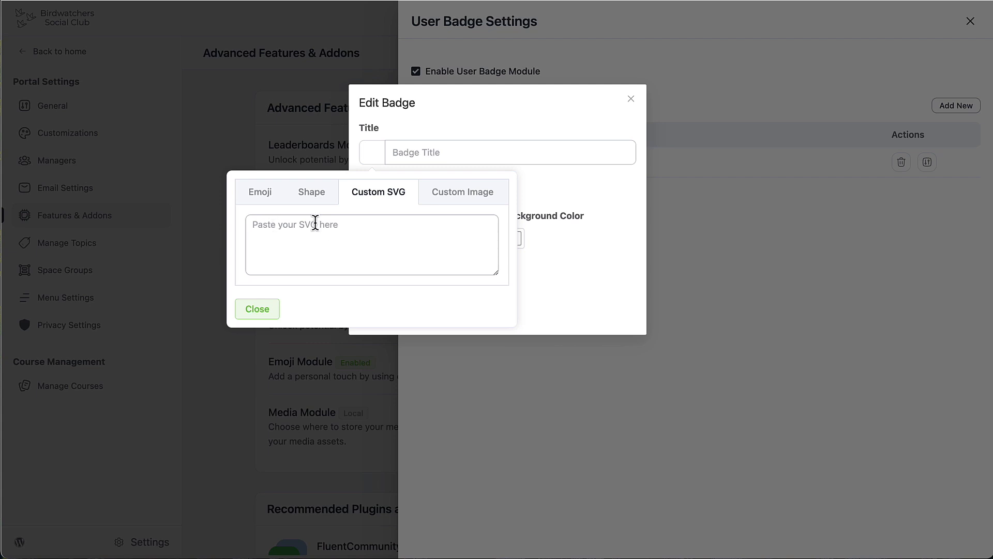
click(451, 201)
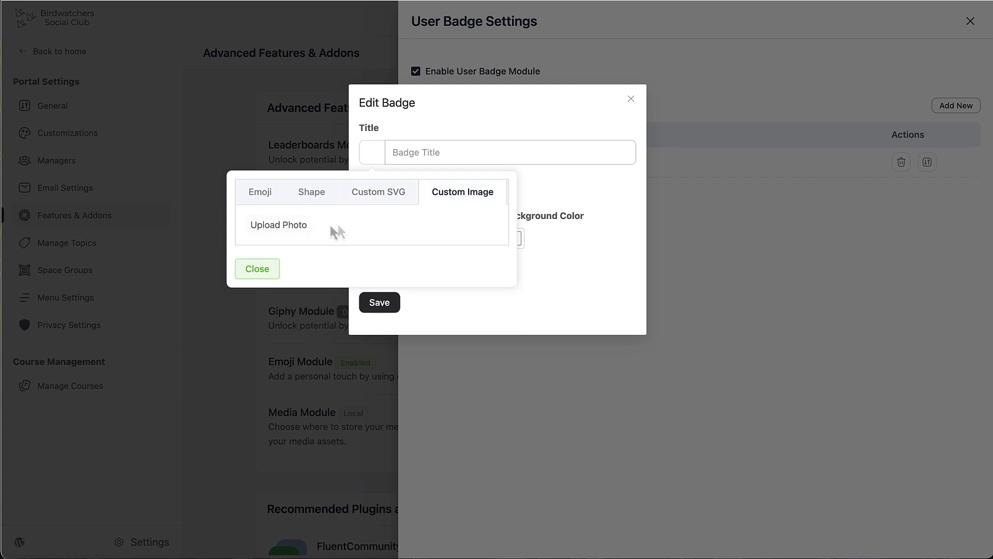
click(258, 269)
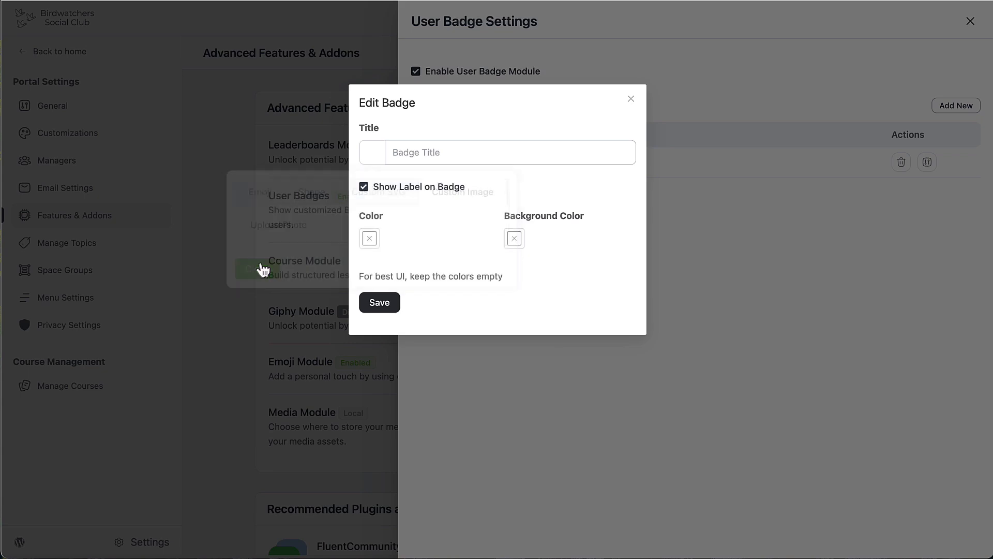
click(632, 99)
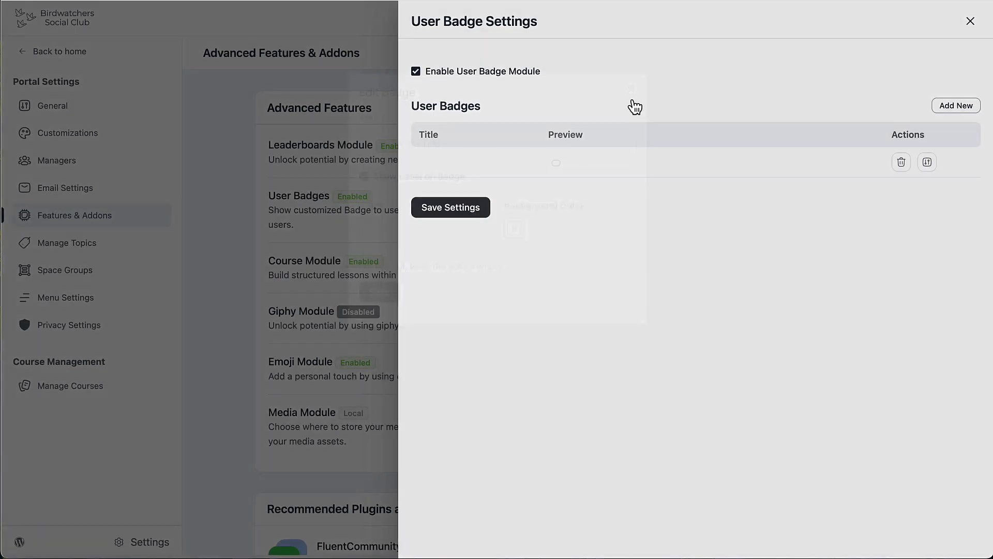
click(971, 21)
- Check the Course Module's enable option and the Media Module's storage location choices, closing both without changes
scroll(433, 238, down, 2)
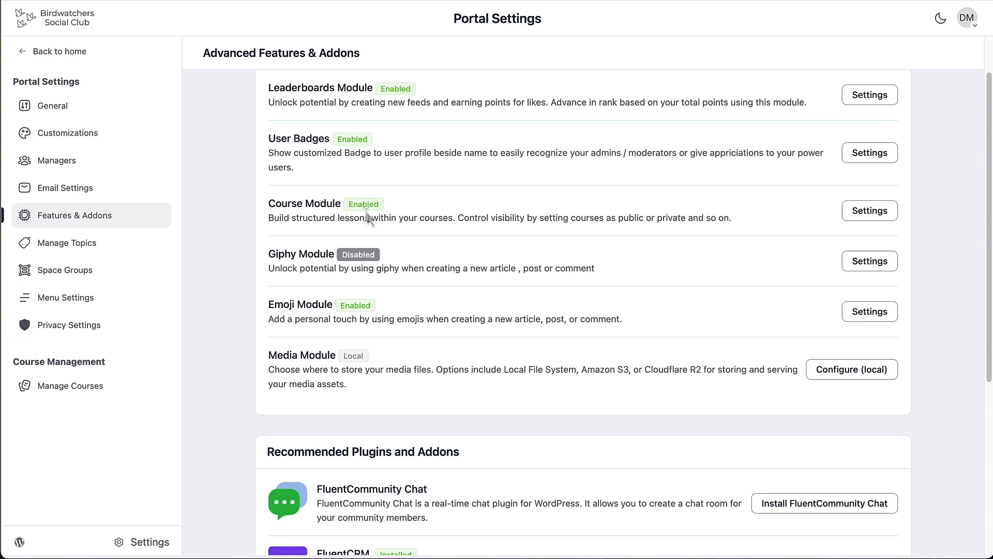
click(860, 218)
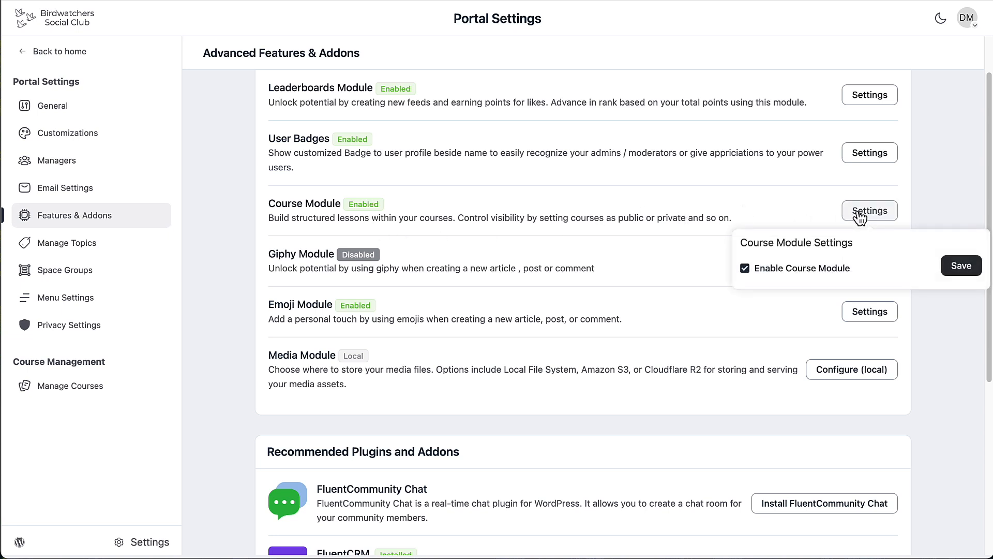
click(681, 235)
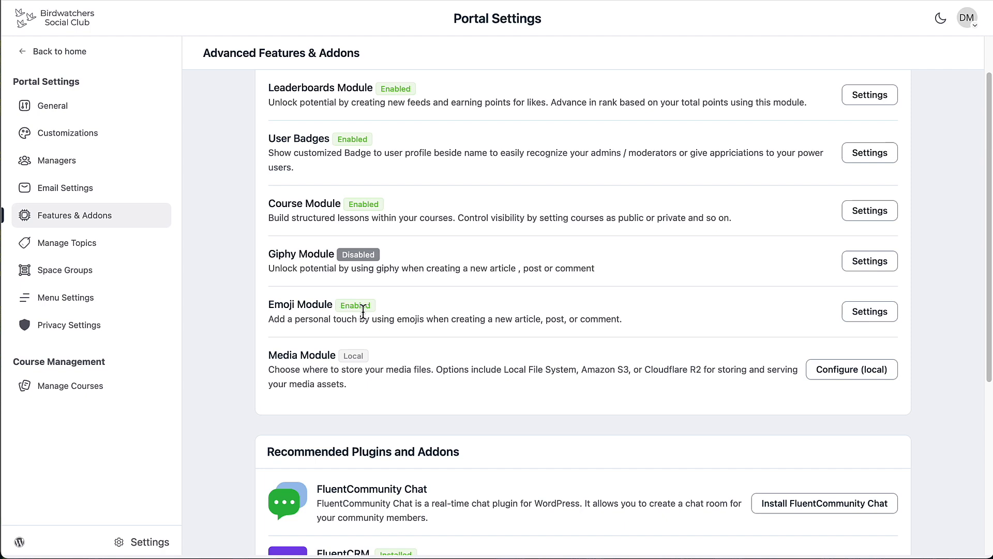
click(852, 370)
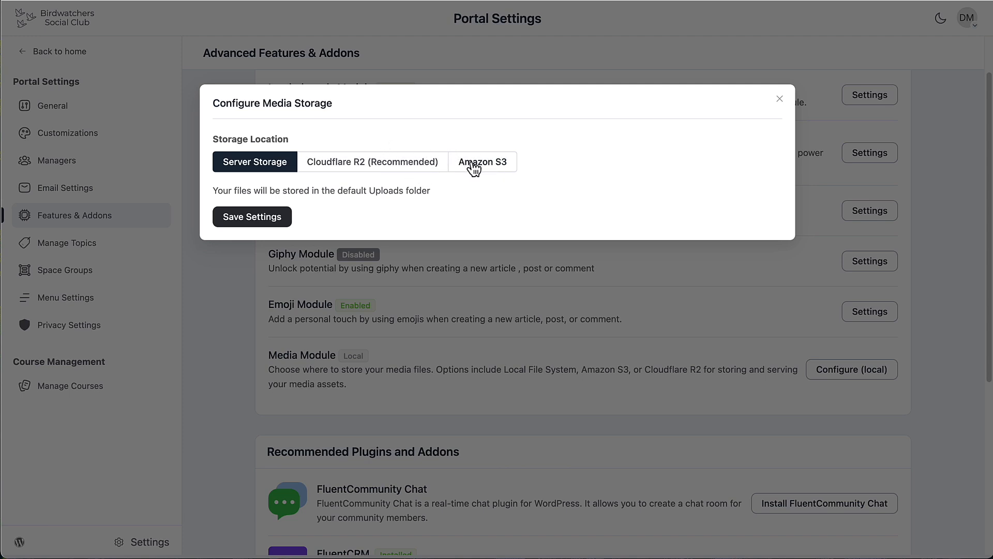
click(780, 98)
- Install the FluentCommunity Chat addon and look over the other recommended plugins and addons
scroll(619, 206, down, 5)
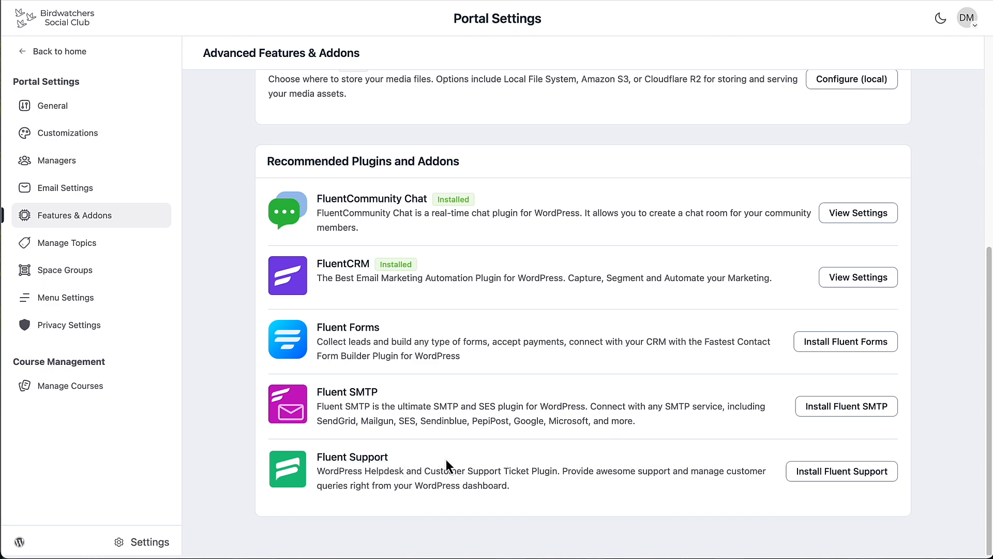
scroll(448, 461, up, 7)
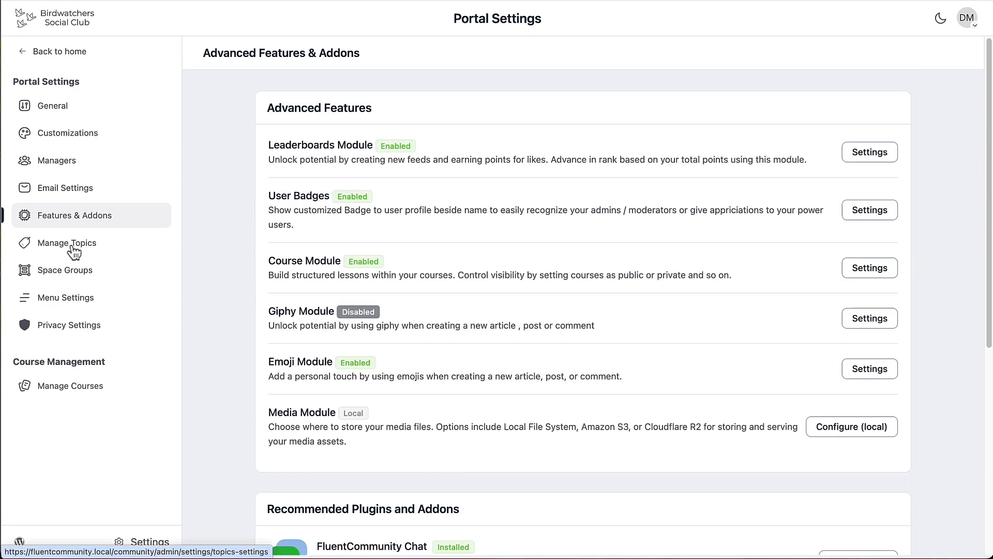
- Look over the topics page and the Get Started space group's title, description and appearance option, then close the group form
click(74, 252)
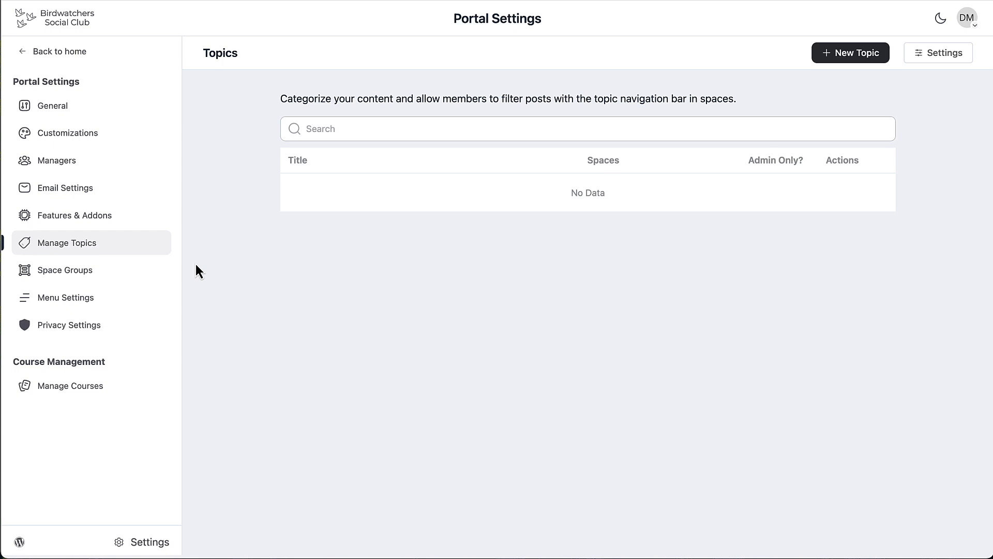
click(91, 277)
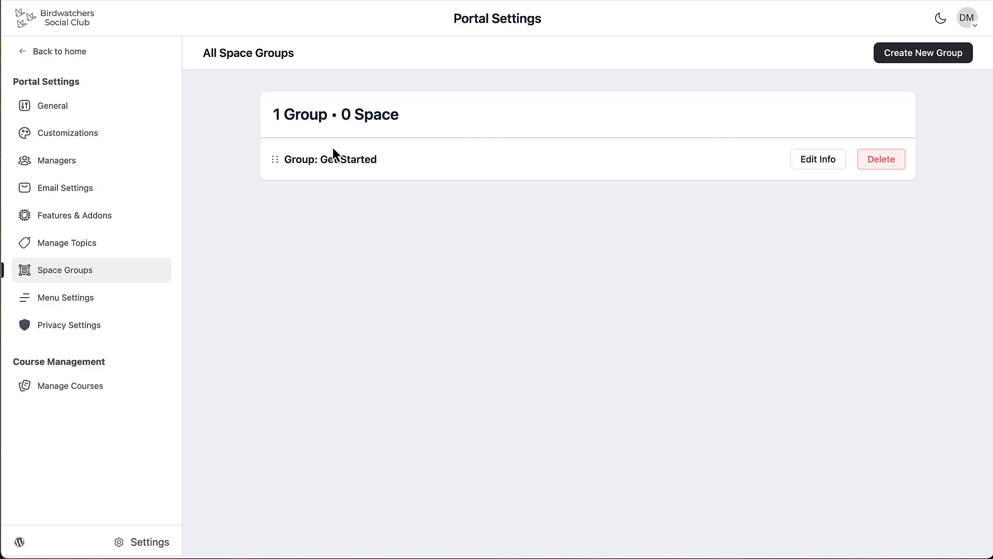
click(824, 158)
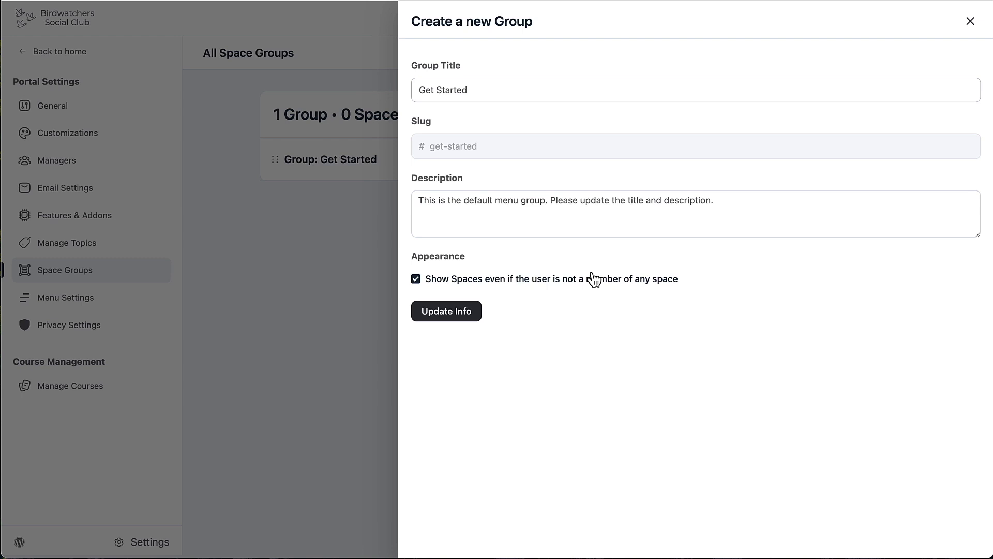
click(970, 21)
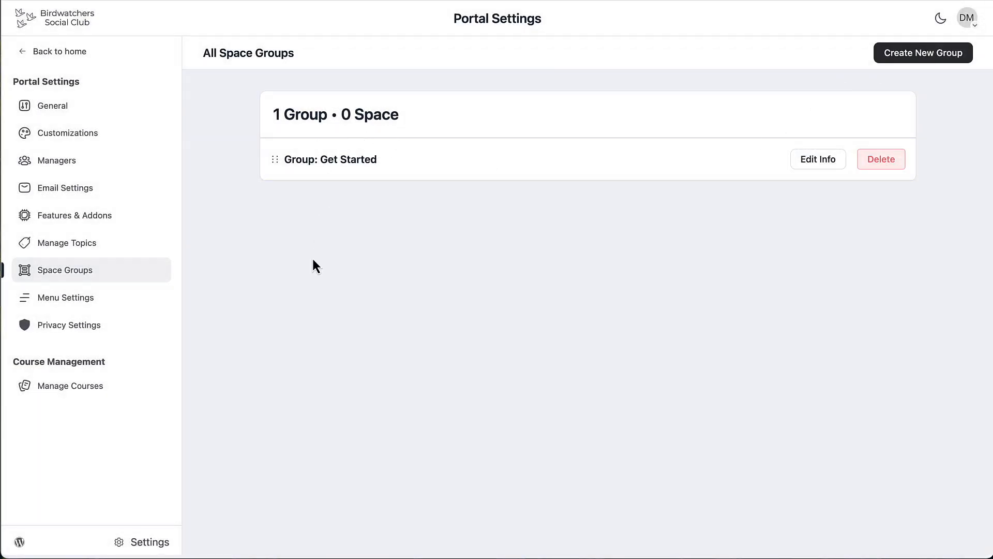
- Open the portal's menu settings and view the edit form of the Spaces primary menu item, then close it
click(77, 300)
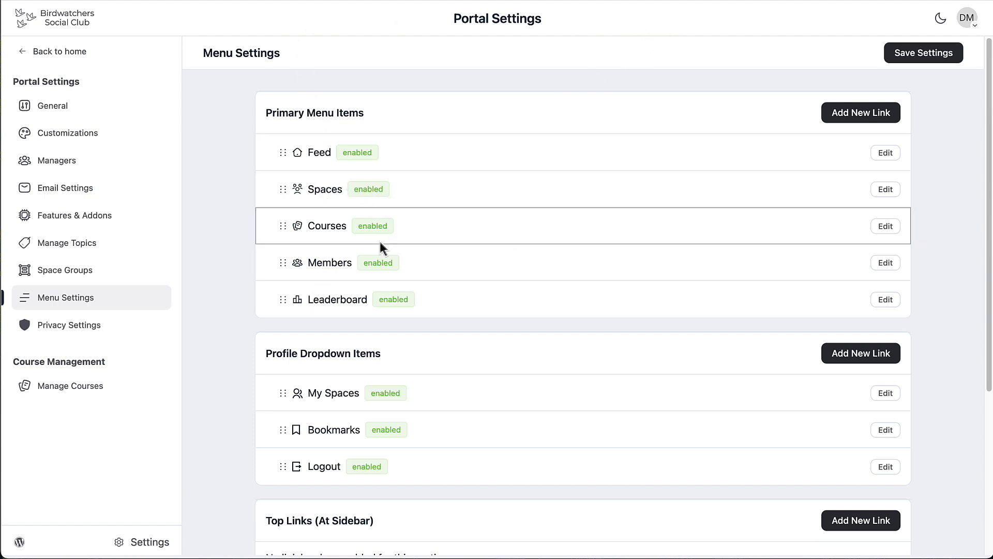
click(886, 190)
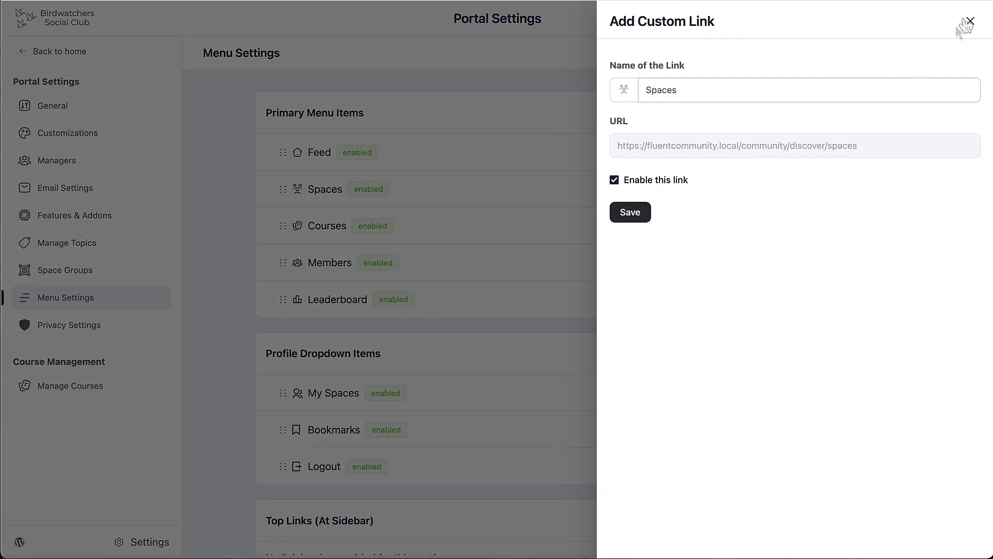
click(970, 21)
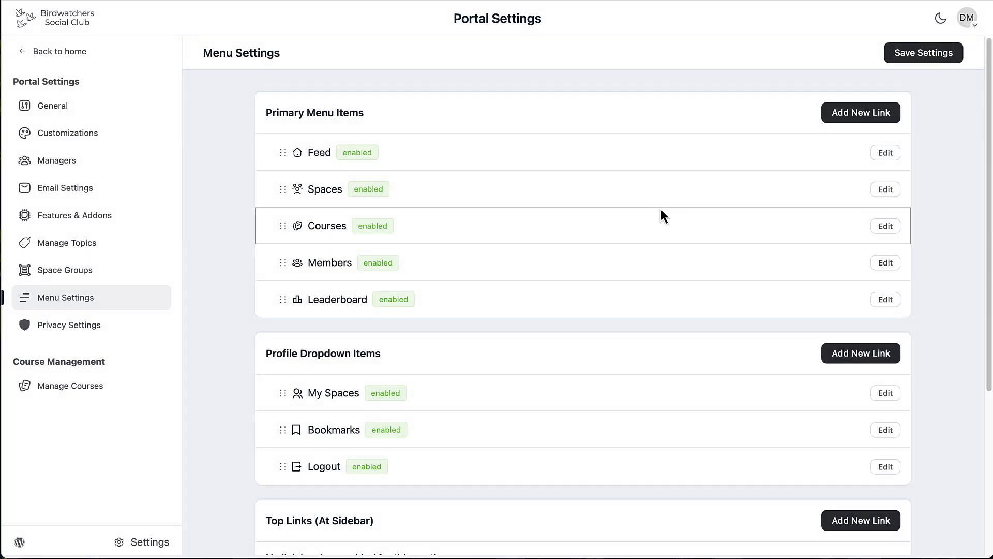
- Examine the profile dropdown items against the account menu, and review the sidebar top links and bottom link groups
scroll(663, 214, down, 1)
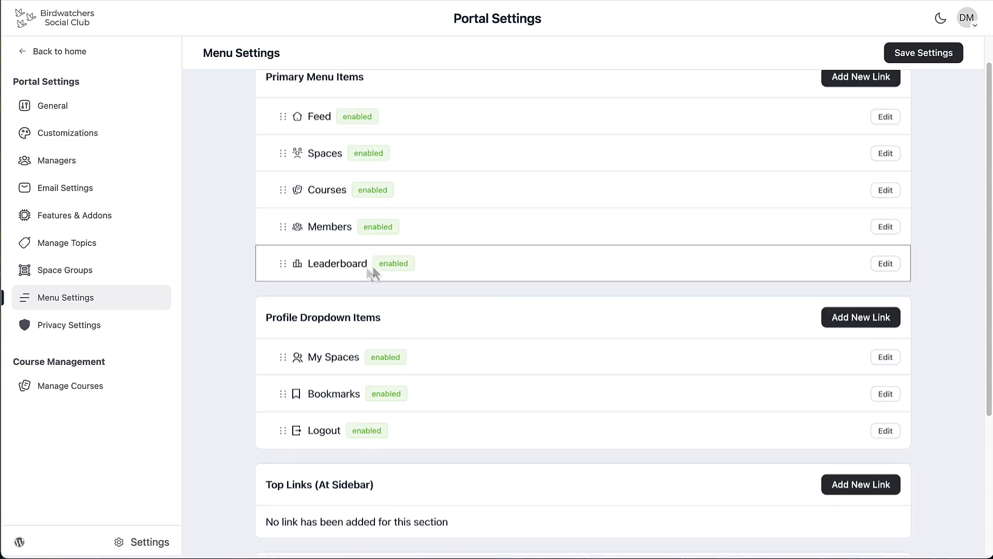
scroll(414, 264, down, 1)
scroll(476, 238, down, 3)
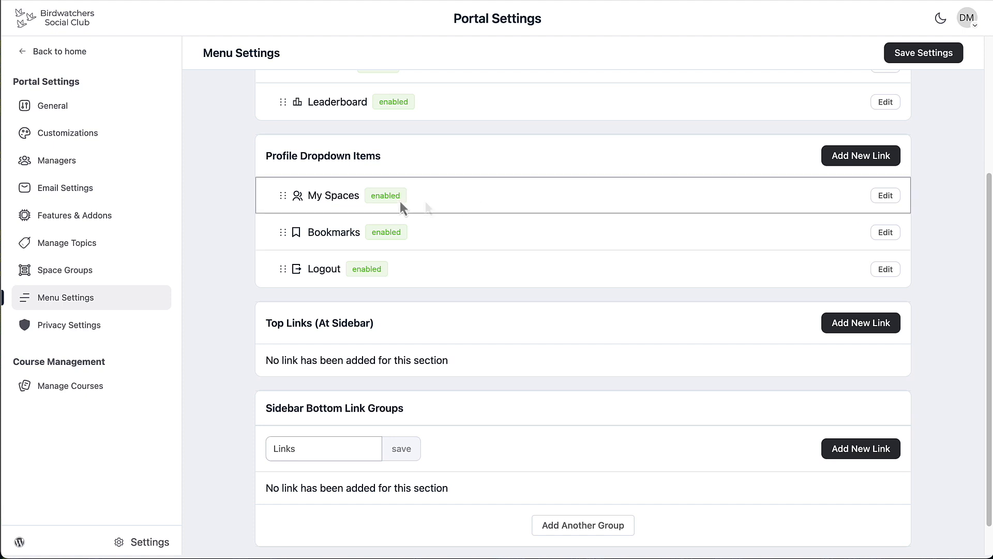
click(970, 21)
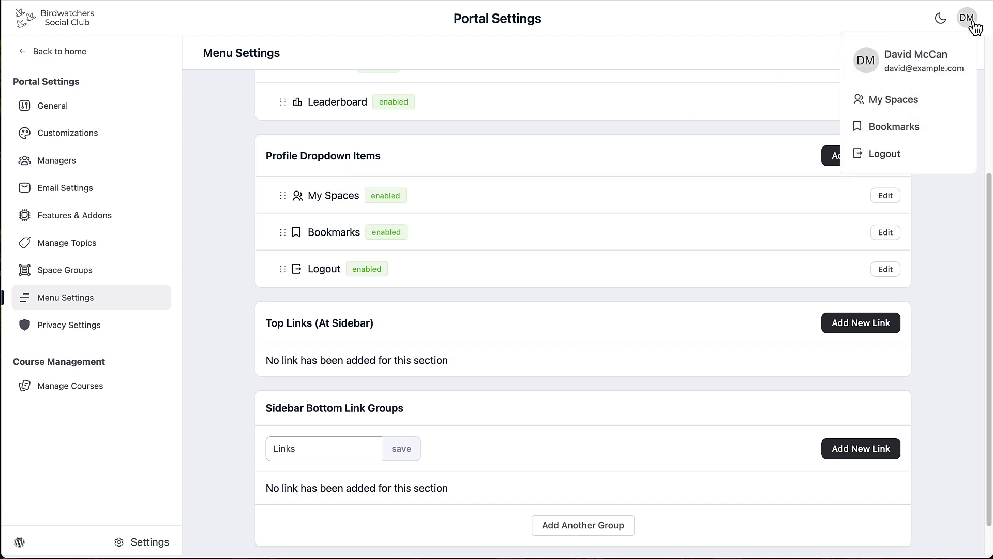
click(973, 23)
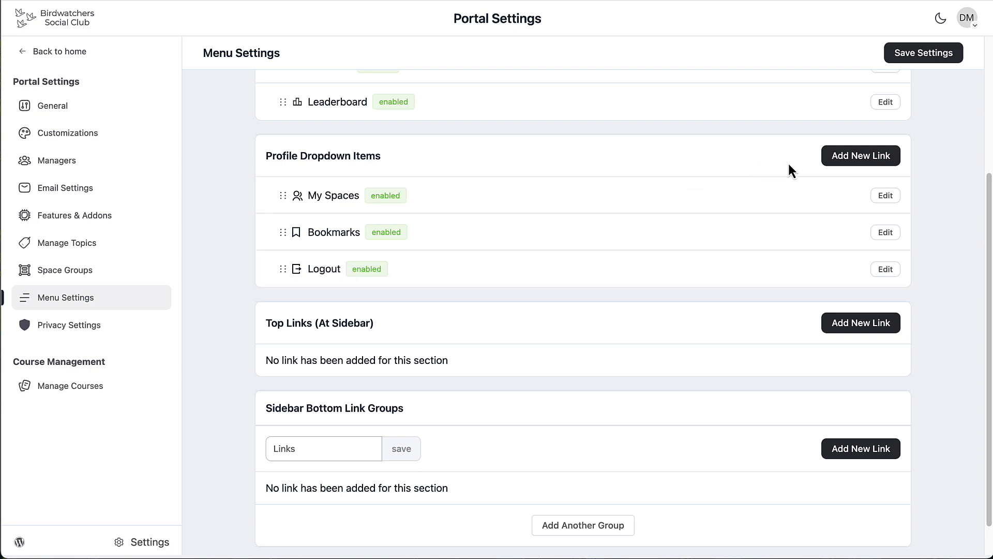
scroll(788, 163, up, 4)
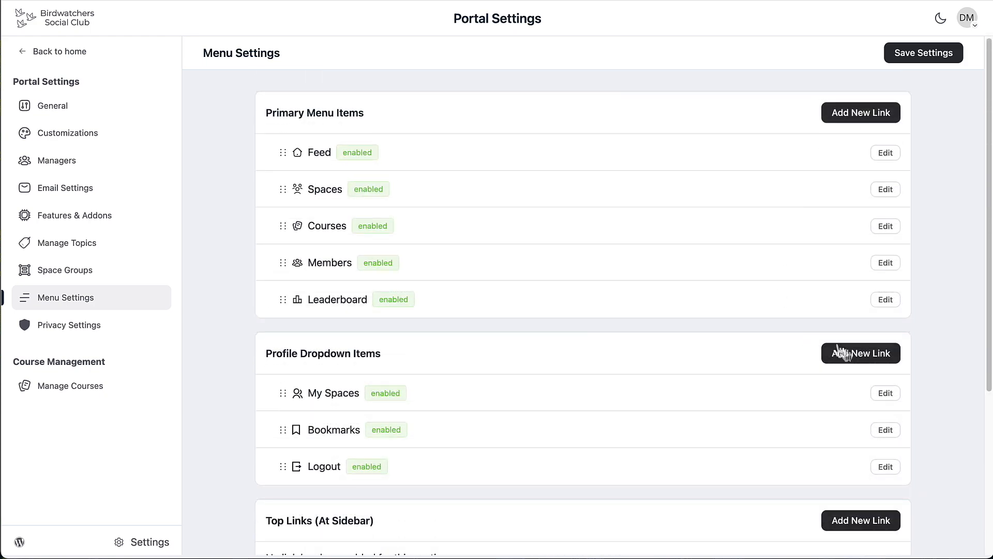
scroll(807, 343, down, 5)
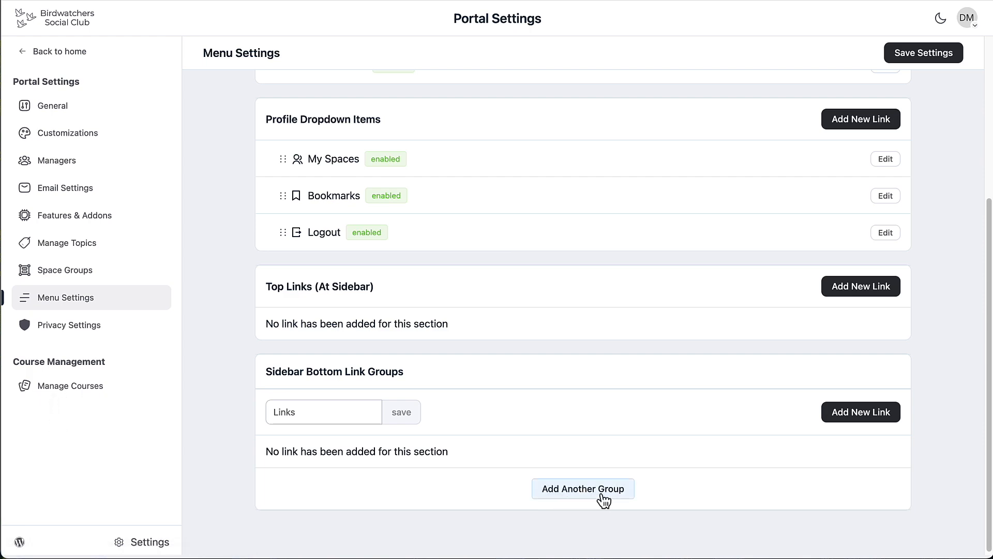
scroll(603, 498, up, 5)
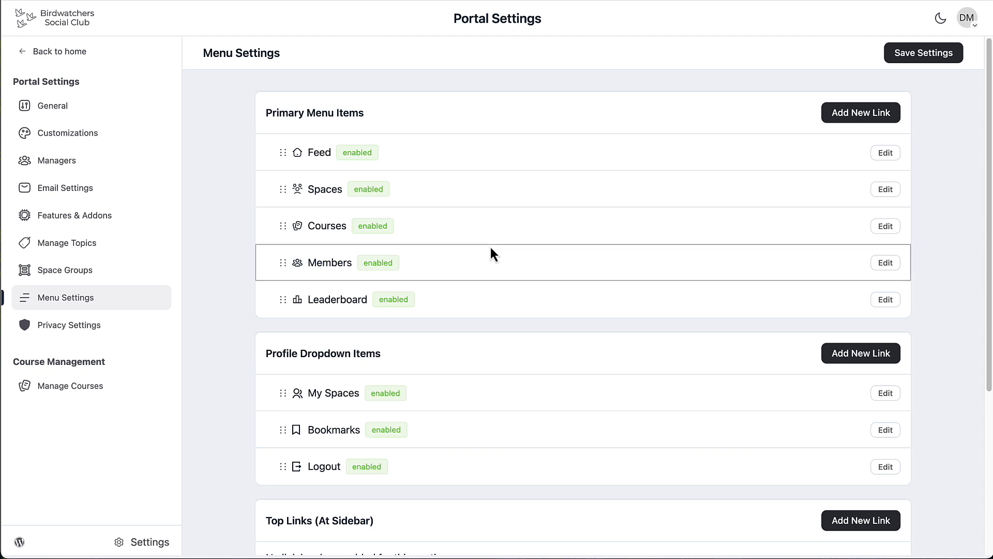
- Restrict the members page and profile membership spaces to only logged-in members, allow users to change their community username, and save the privacy settings
click(61, 325)
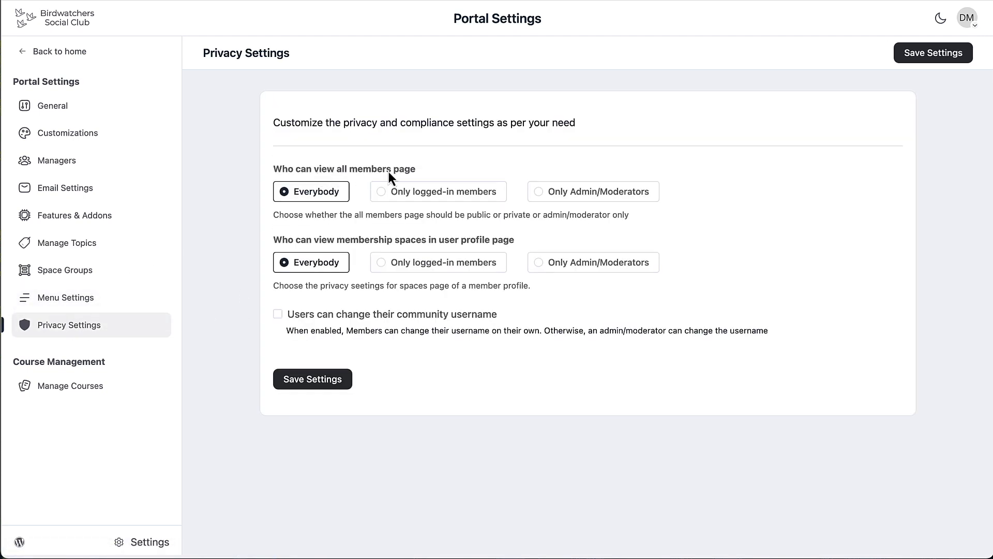
click(381, 195)
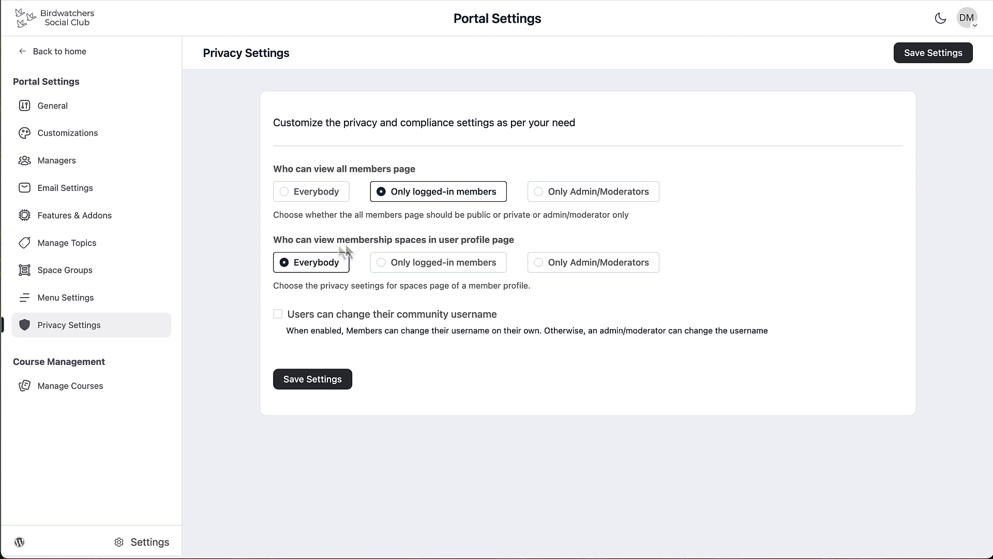
click(381, 263)
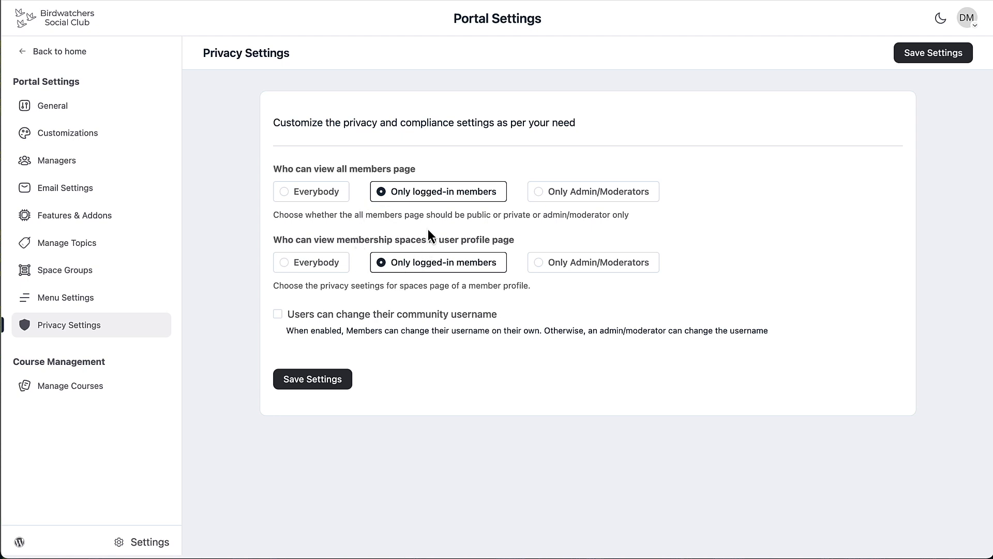
click(278, 314)
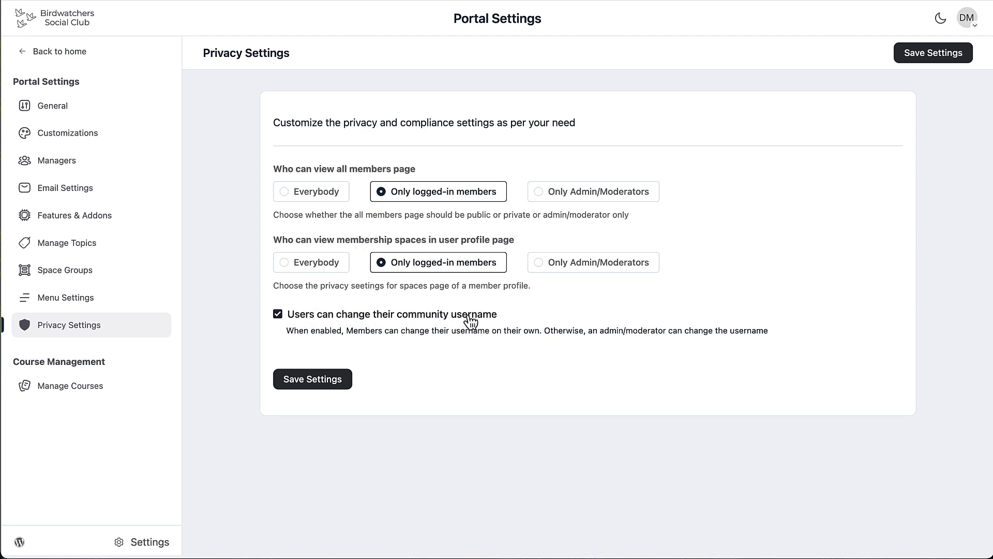
click(325, 380)
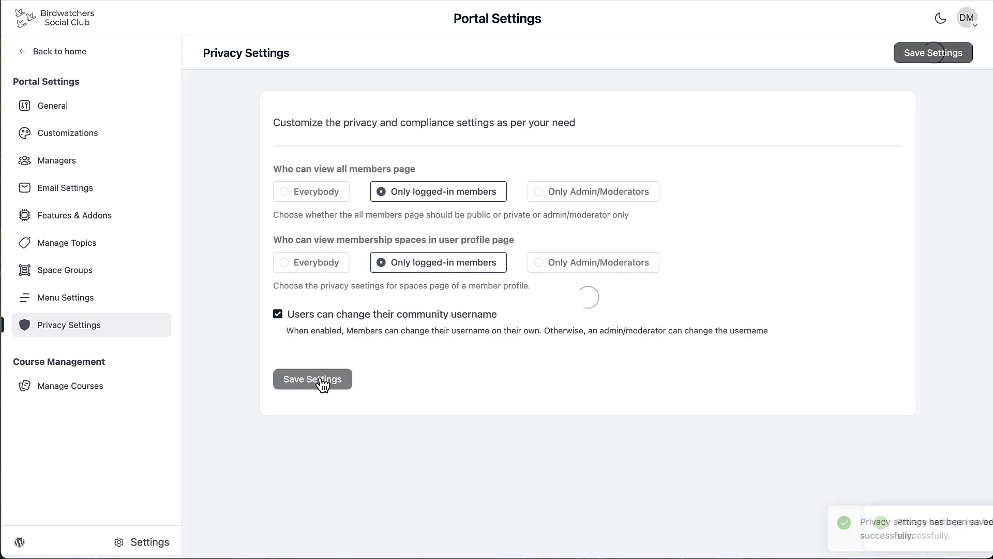
- View the course management page, then return to the portal's home feed
click(84, 389)
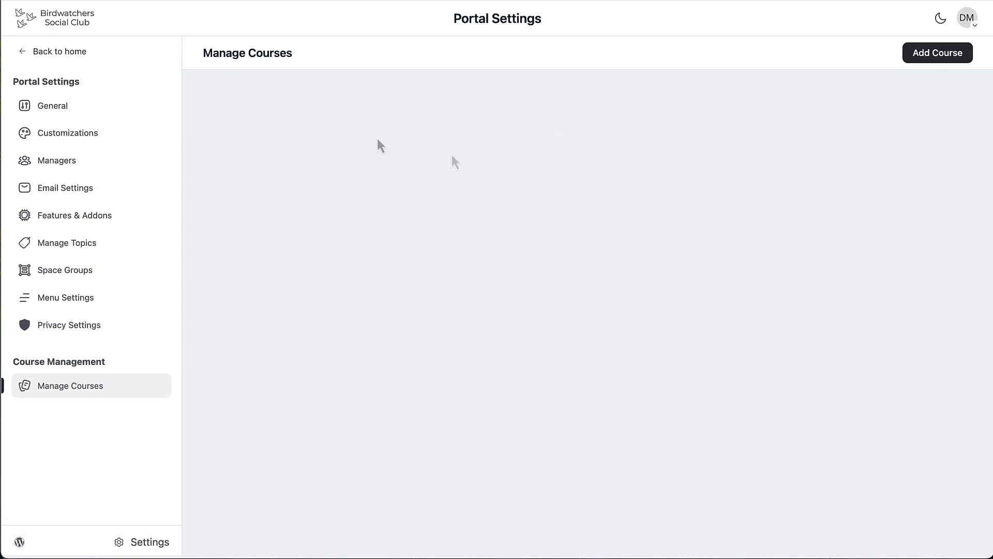
click(81, 52)
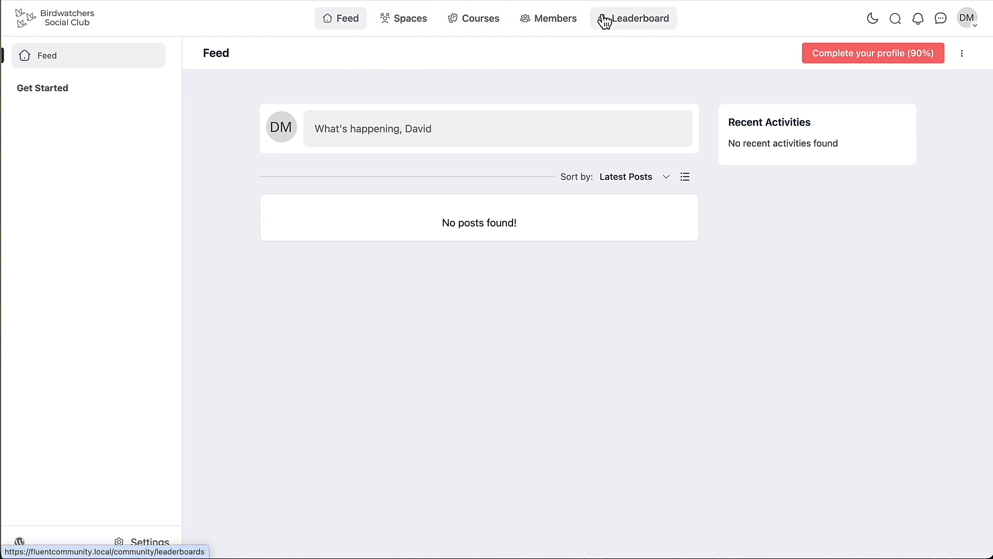
- View the messages page, then delete the Get Started space group in the portal settings
click(942, 21)
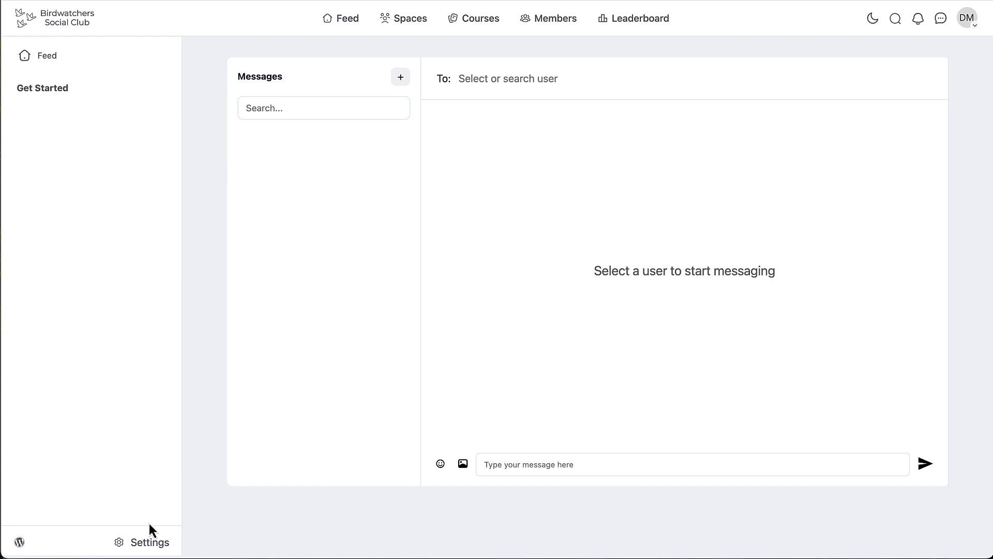
click(140, 546)
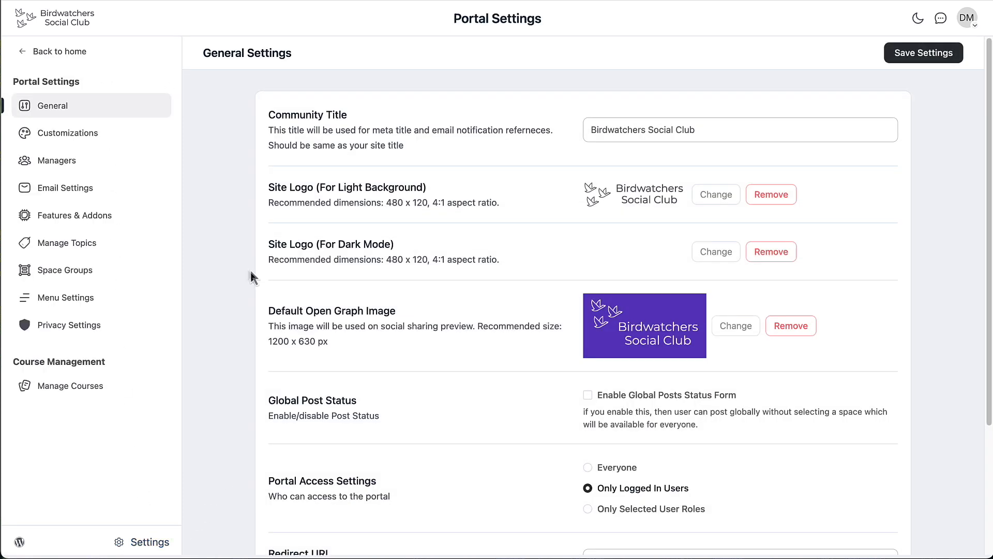
triple_click(79, 275)
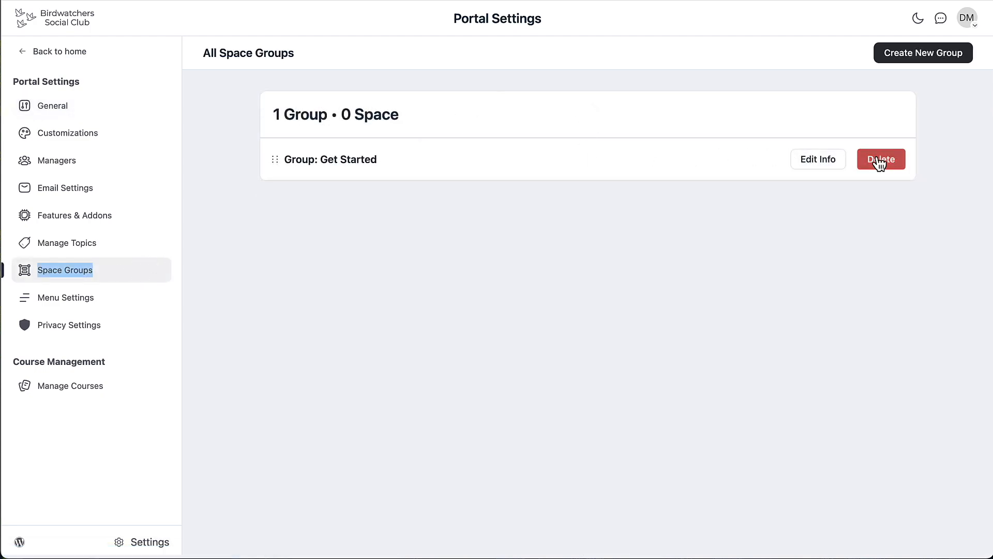
click(879, 162)
click(568, 307)
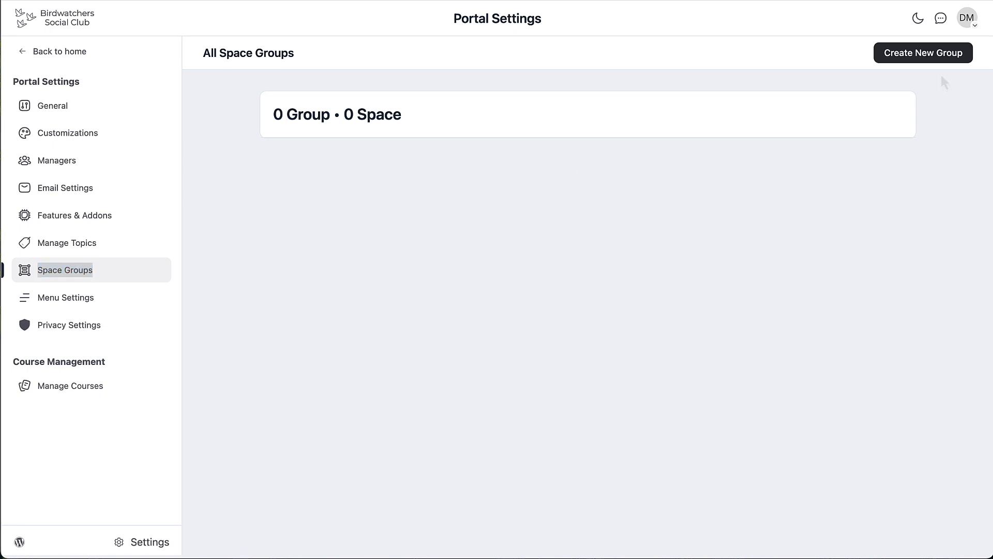
- Create a space group titled Birdwatching Community with slug community and description "This is the place to talk about birding."
click(923, 54)
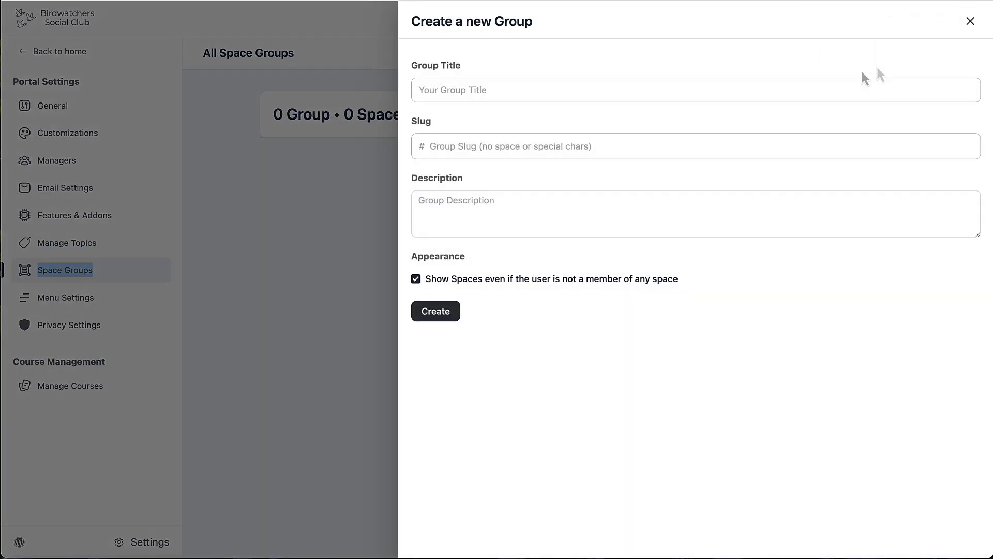
click(661, 90)
text(Birdwatching Community)
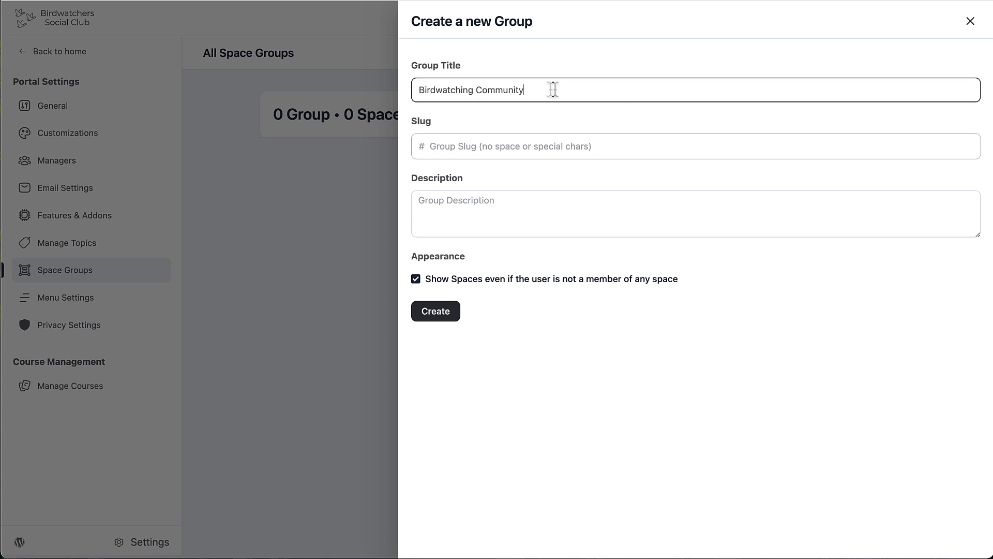
click(450, 146)
text(community)
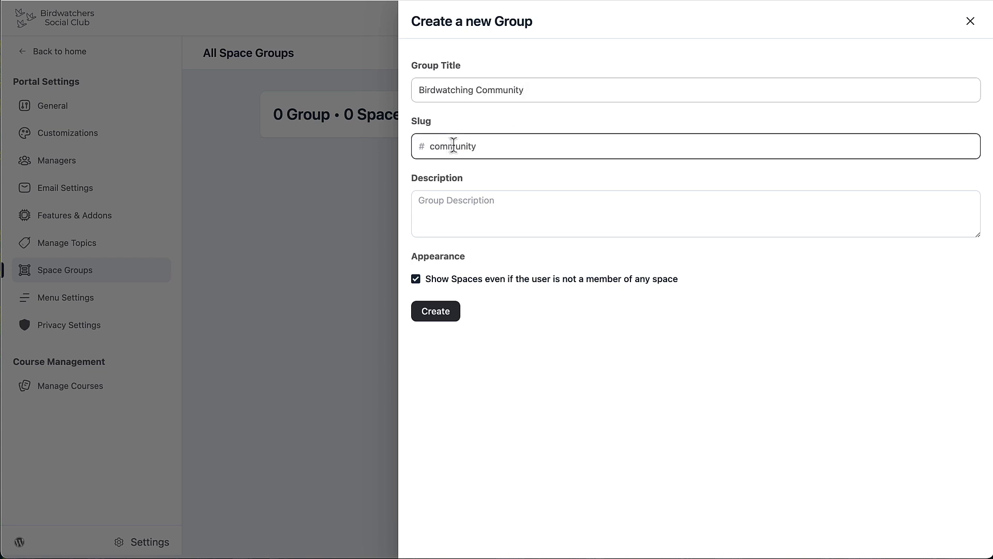
click(500, 199)
text(This is th)
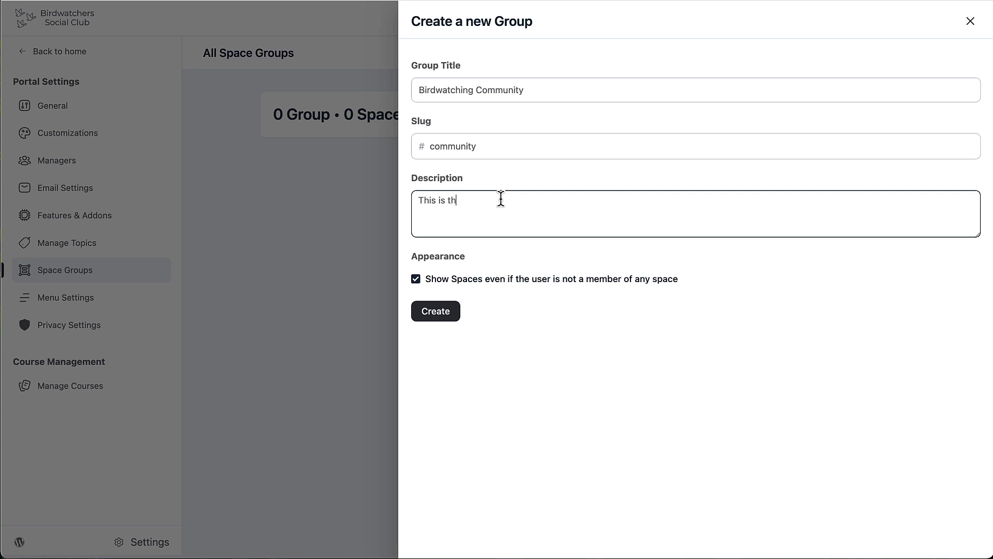
text(e place to talk about birding.)
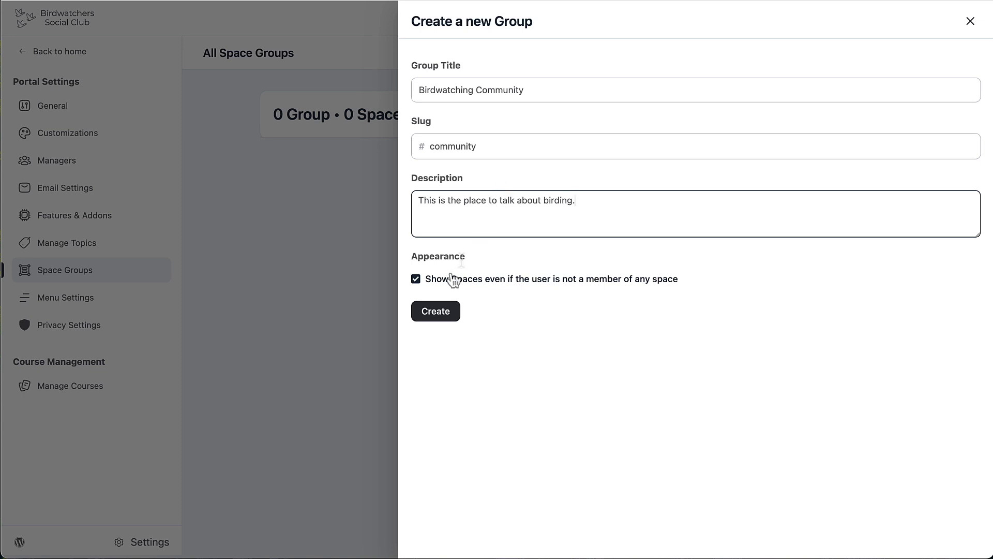
click(438, 311)
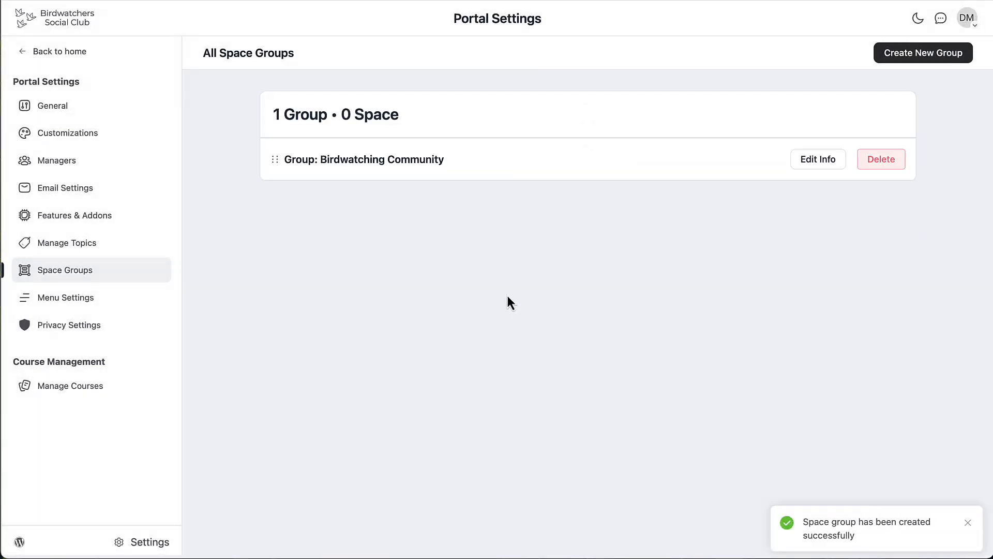
- View the Birdwatching Community group's edit form, close it, and return to the portal's home feed
click(818, 161)
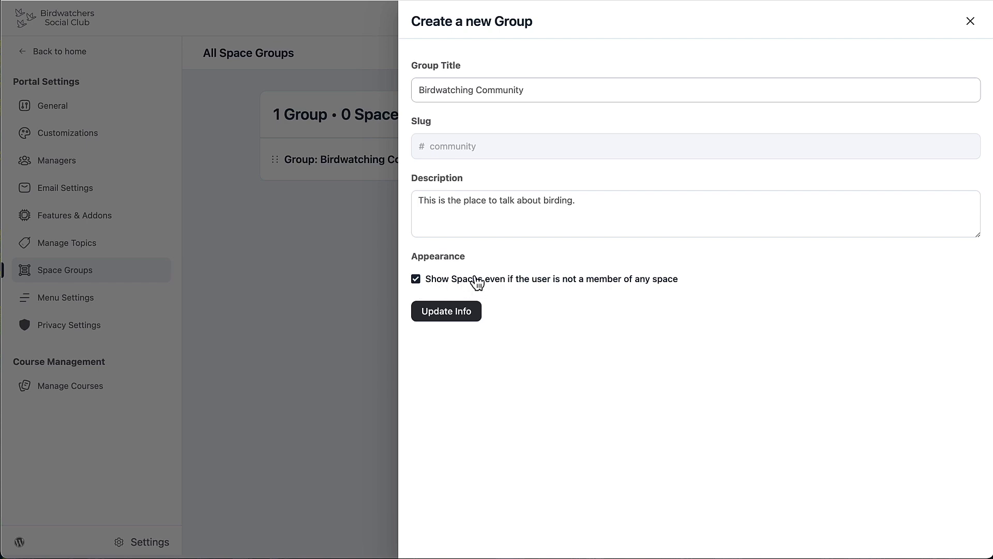
click(971, 22)
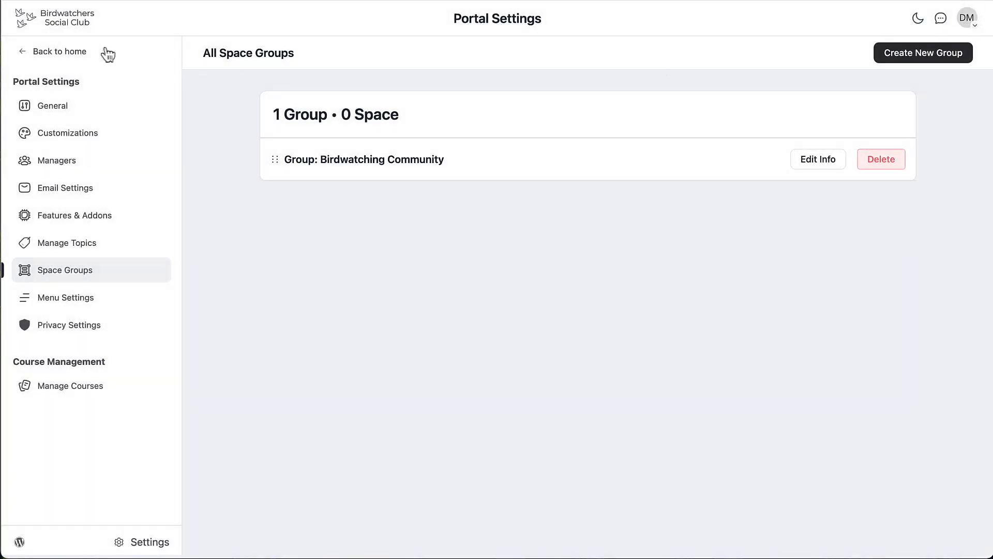
click(73, 54)
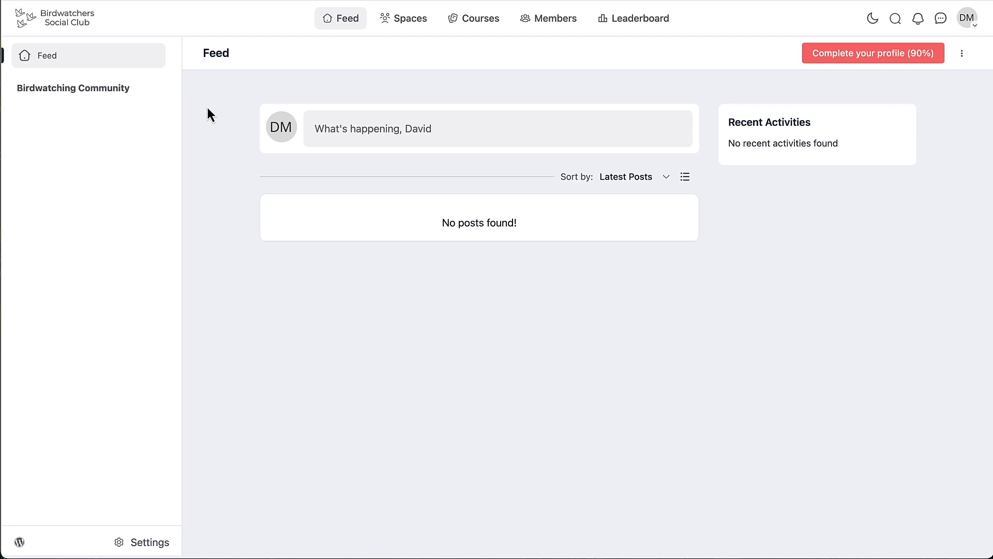
- Start a new discussion space in the Birdwatching Community group and give it a blue right-pointing triangle shape as its icon
mouse_move(120, 93)
click(169, 88)
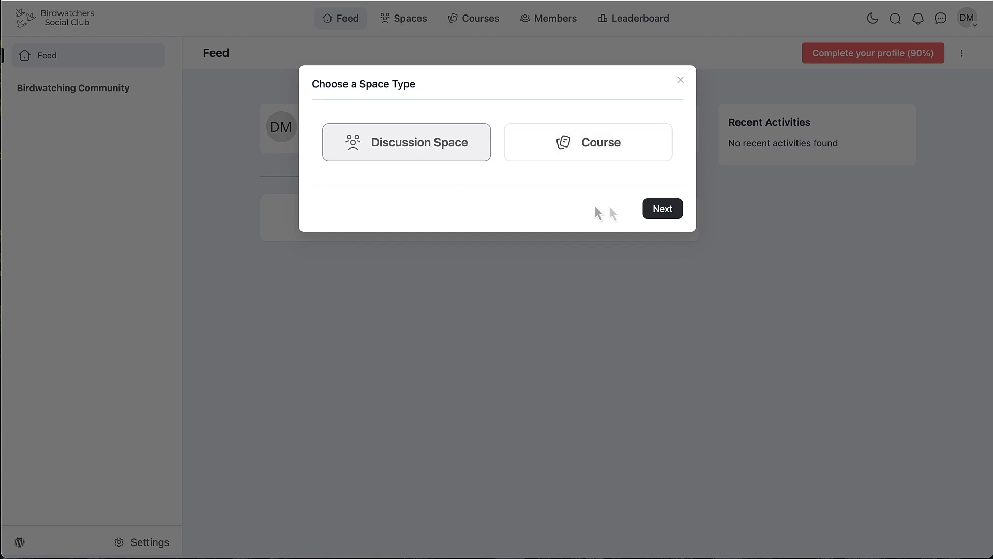
click(660, 214)
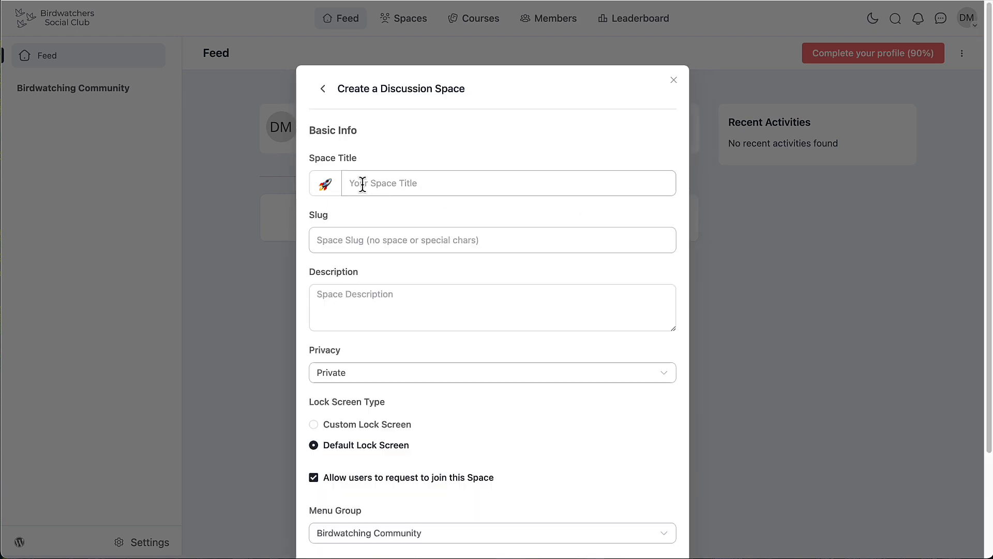
click(327, 185)
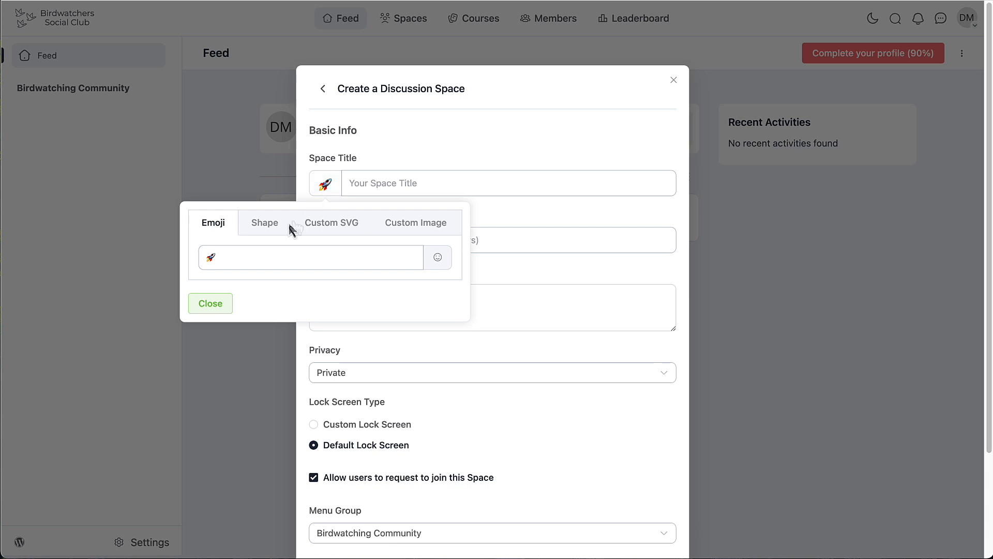
click(265, 227)
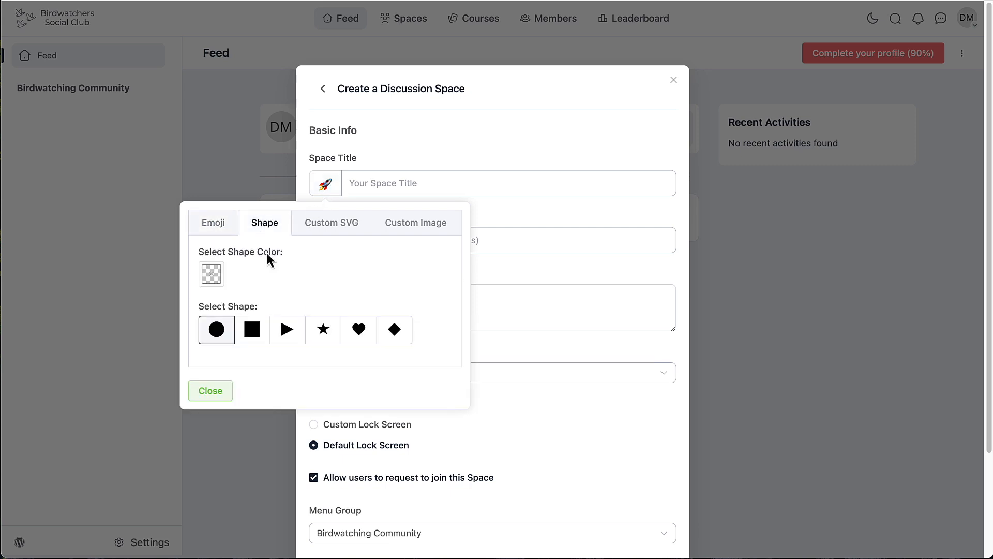
click(285, 332)
click(214, 278)
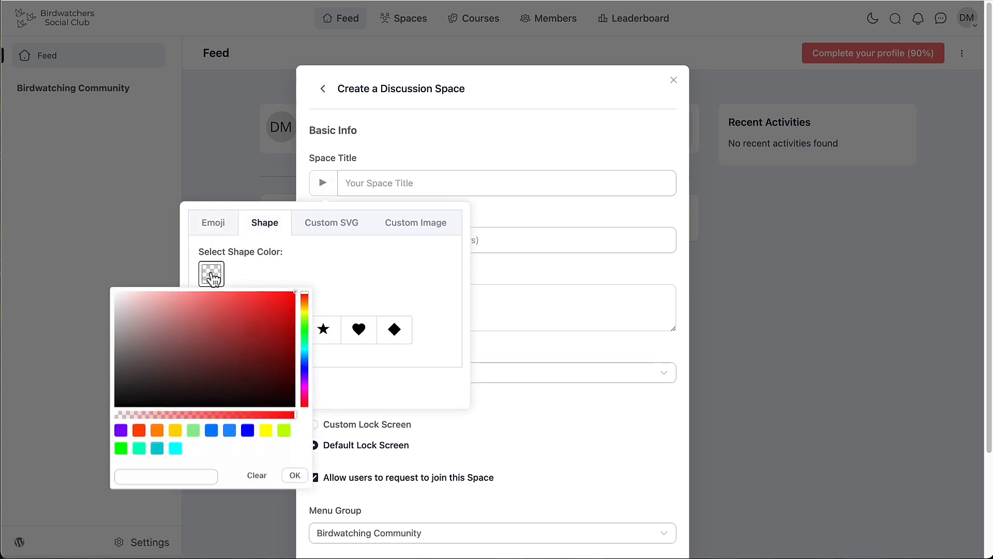
click(213, 432)
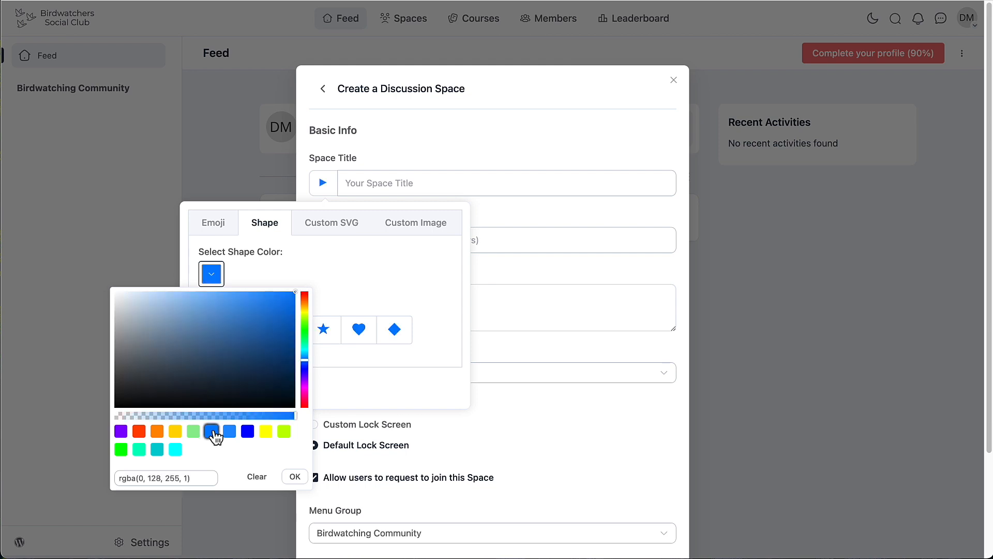
click(295, 477)
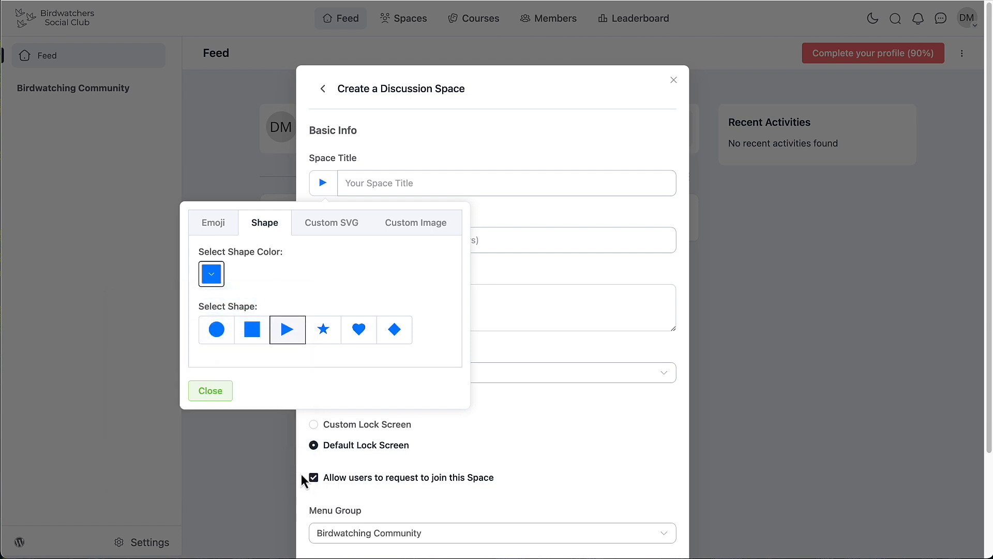
click(210, 391)
- Title the space Welcome / Start Here, with slug start and description "Checkout the community rules and introduce yourself."
click(398, 184)
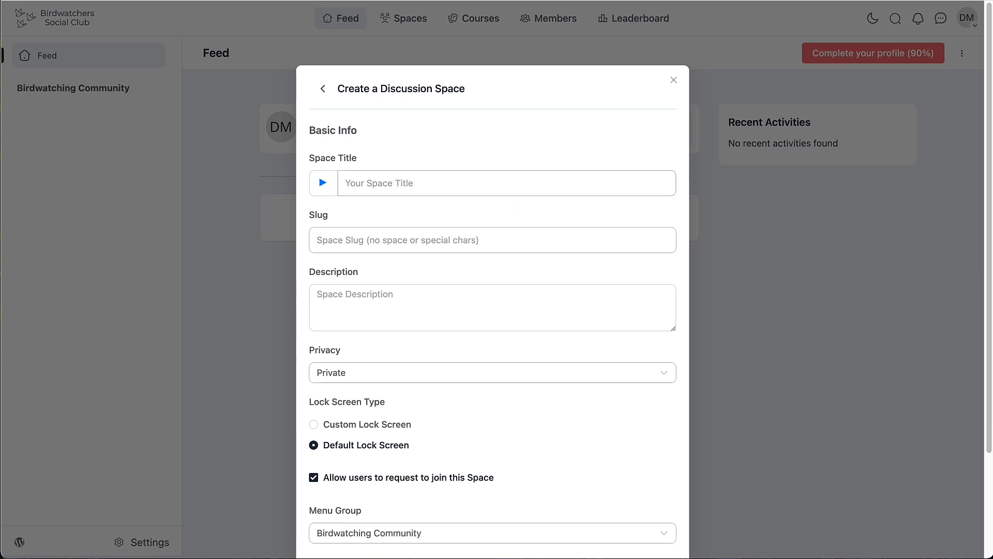
text(Welcome / Start Here)
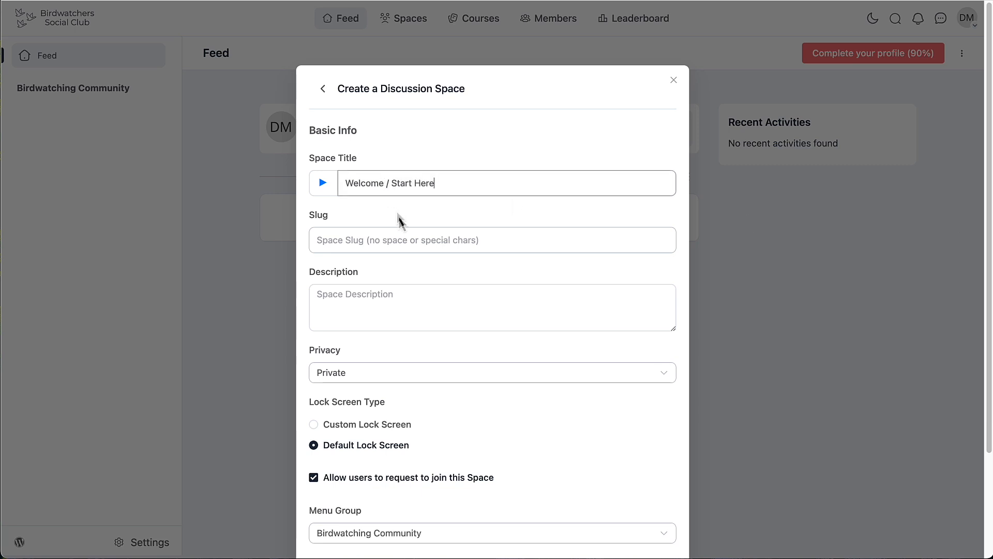
click(403, 239)
text(start)
click(392, 299)
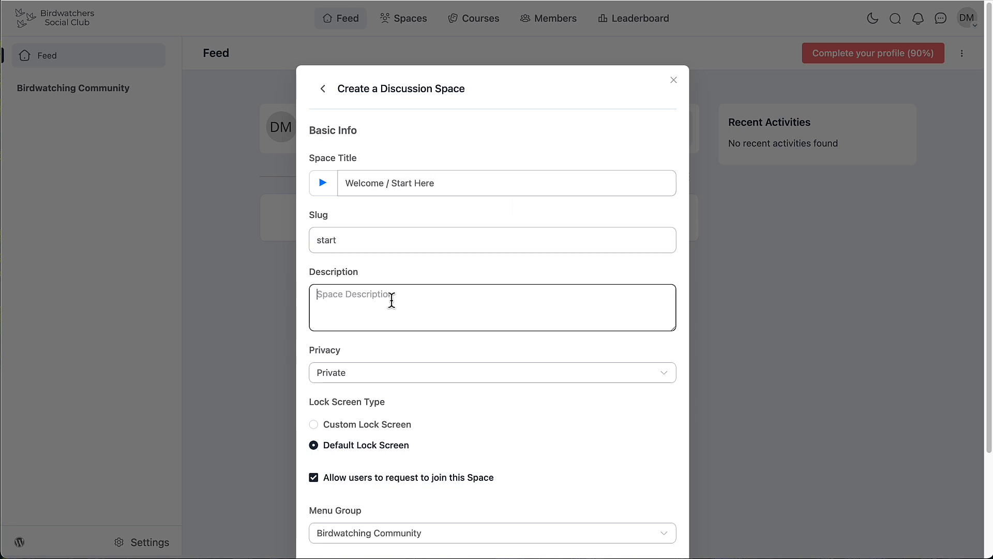
text(Checkout the communi)
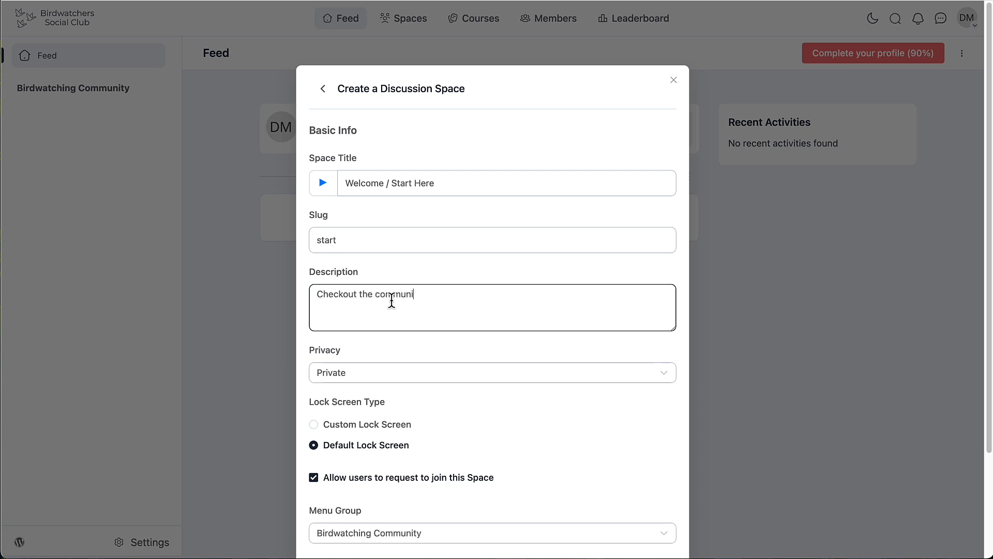
text(ty rules and introduce yourself.)
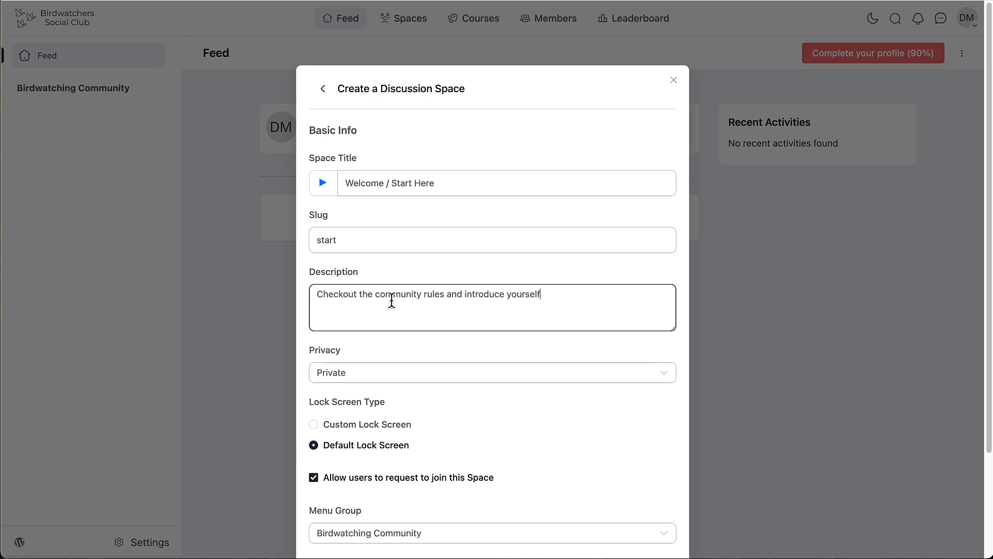
- Set the space's privacy to Public, let any logged in users view its members, and continue to the customization options
click(390, 373)
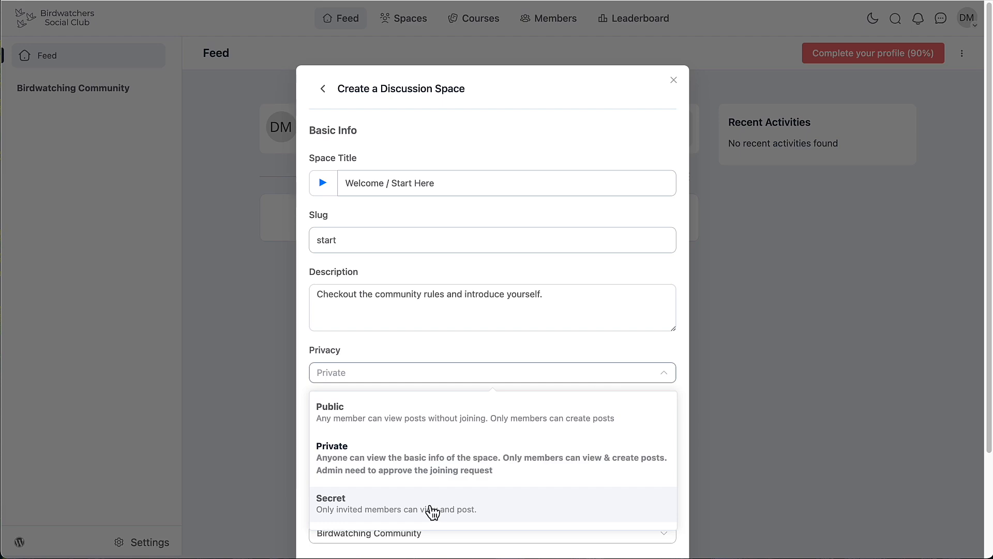
click(378, 418)
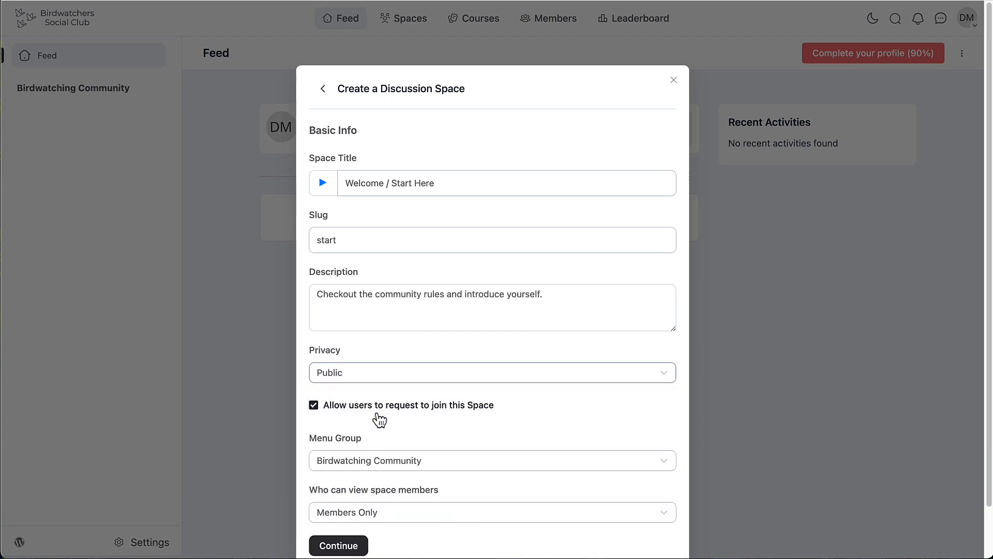
scroll(350, 377, down, 2)
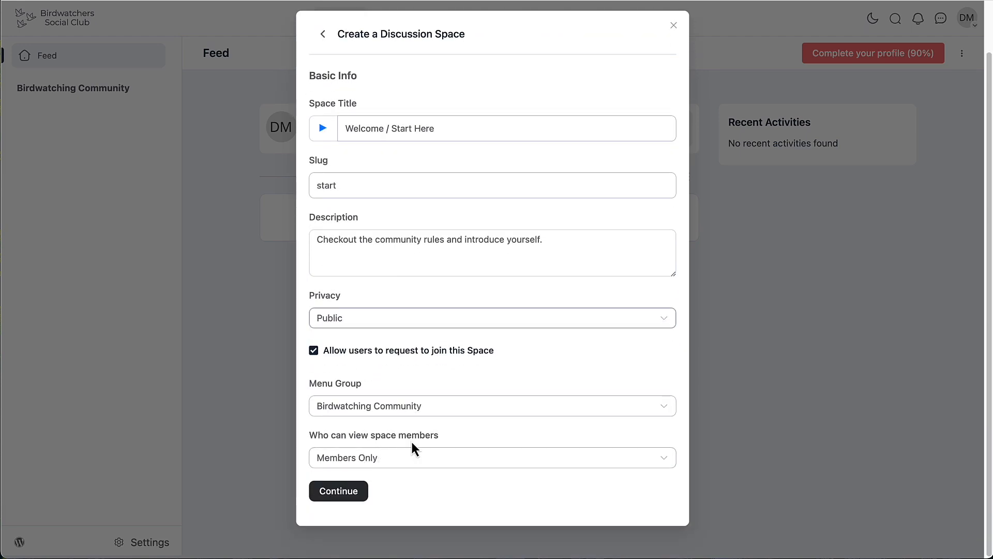
click(415, 463)
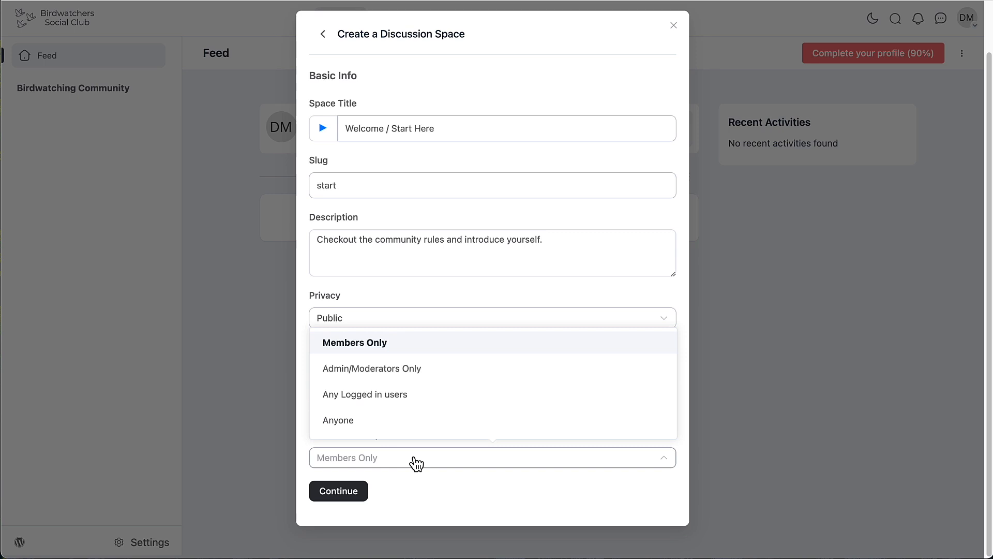
click(406, 396)
click(343, 492)
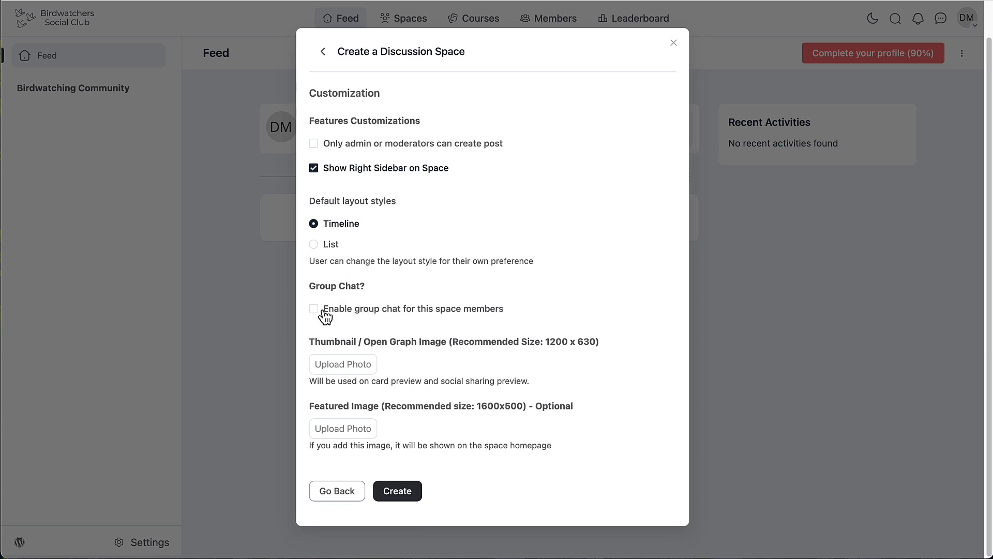
- Upload welcome-og.jpg as the space's thumbnail and welcome-feature.jpg as its featured image, and create the space
click(342, 365)
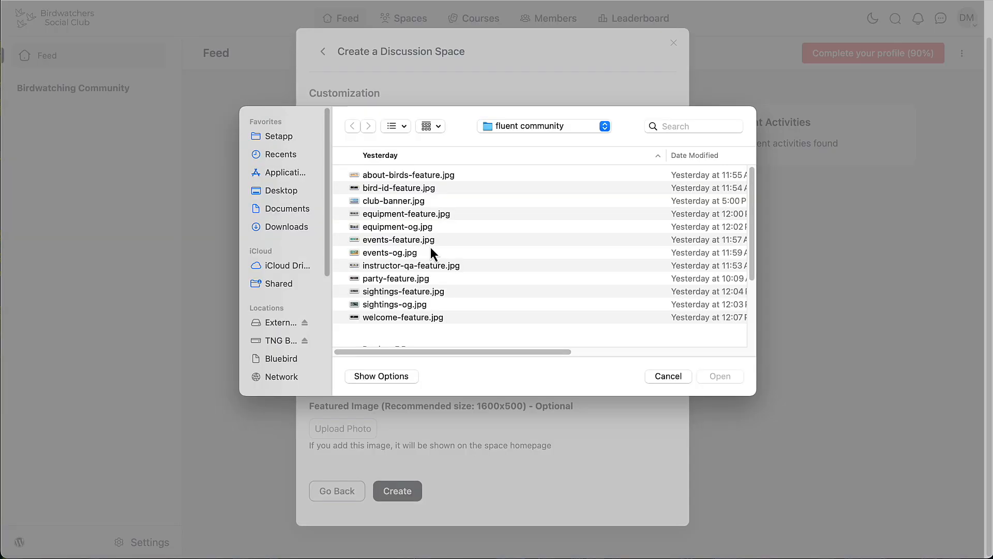
scroll(432, 252, down, 5)
click(393, 334)
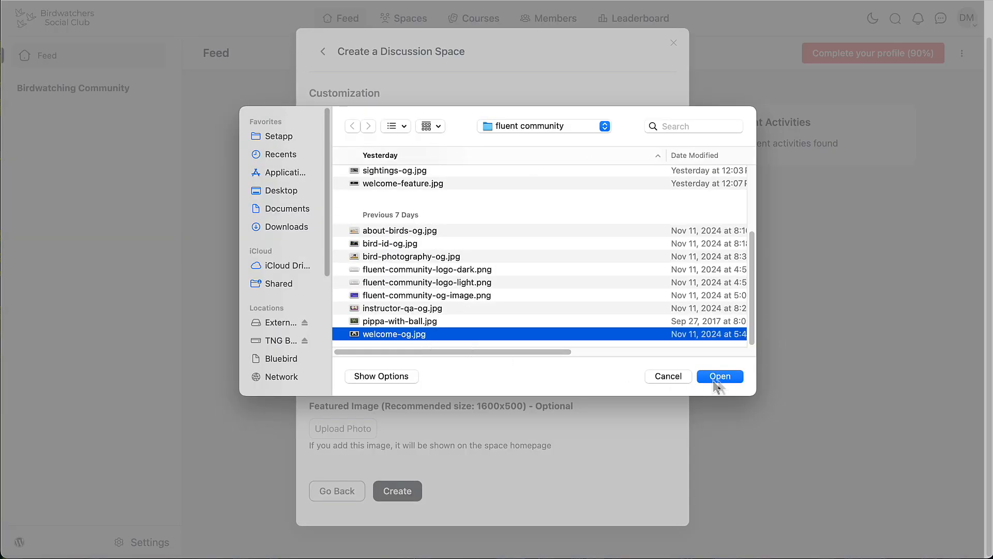
click(718, 377)
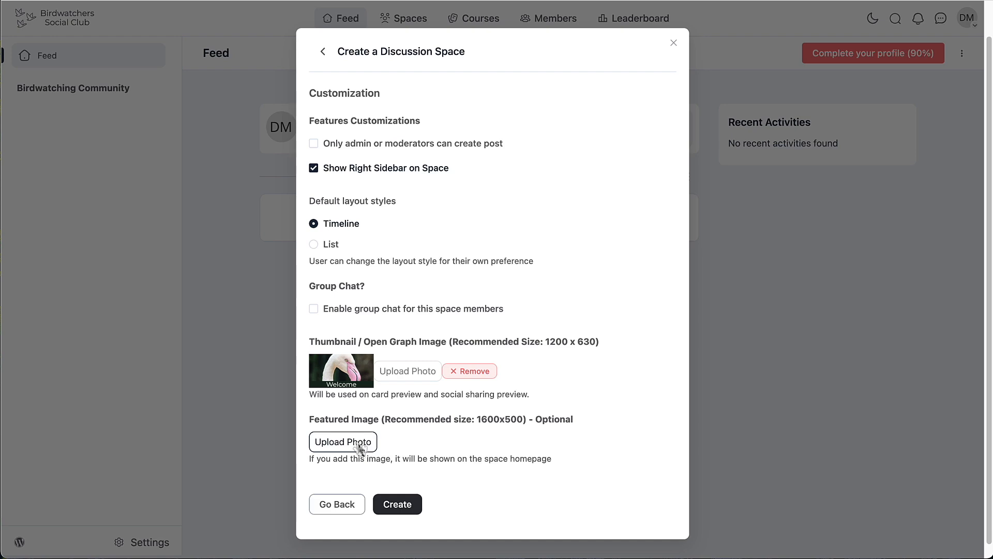
click(331, 442)
click(417, 317)
click(722, 377)
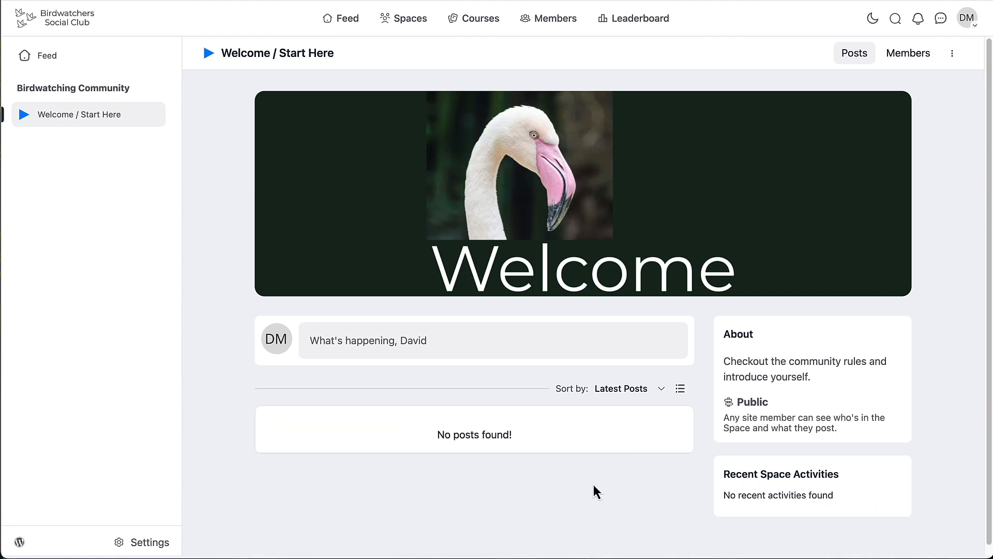
- Open the Welcome / Start Here space's settings and review its general options, from privacy and layout to topics and images
click(952, 55)
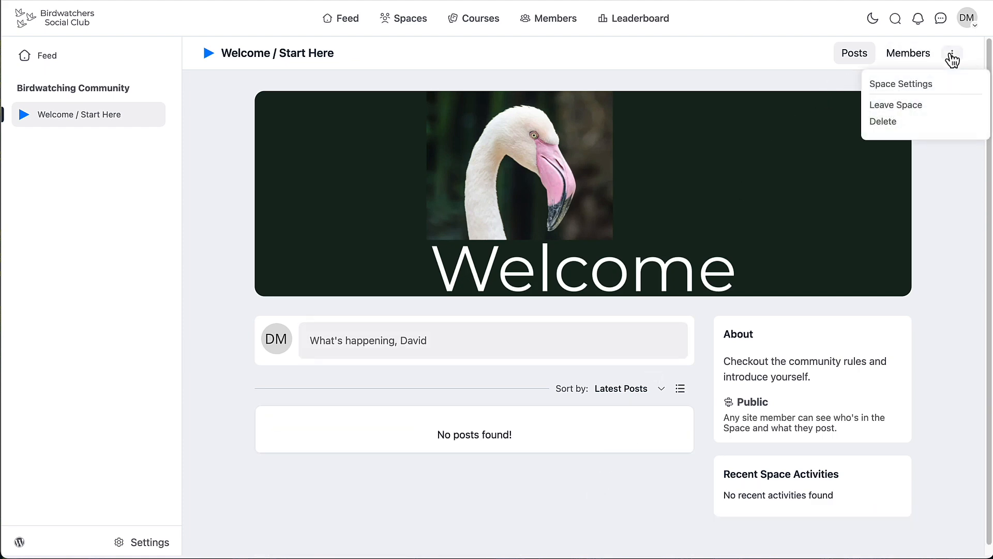
click(912, 85)
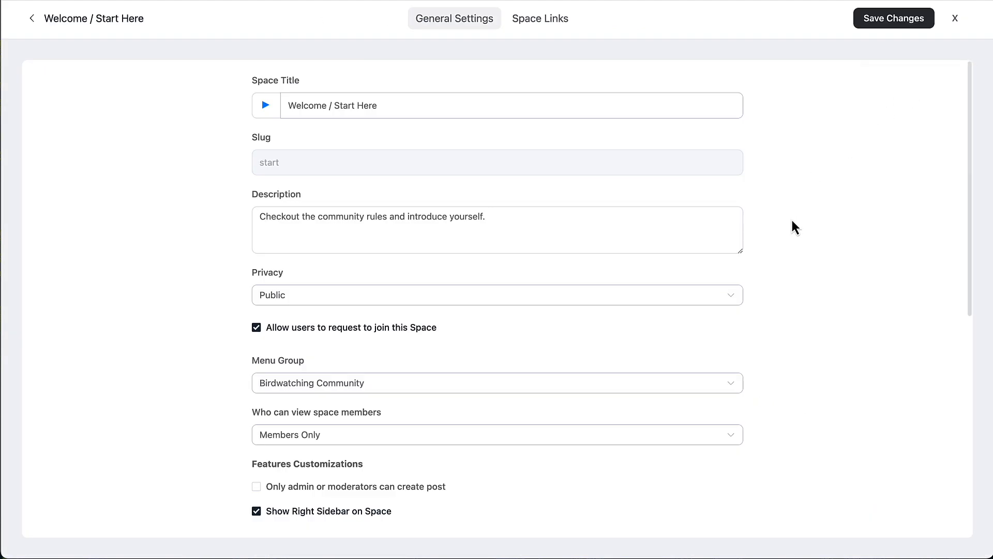
scroll(790, 223, down, 2)
scroll(734, 236, down, 5)
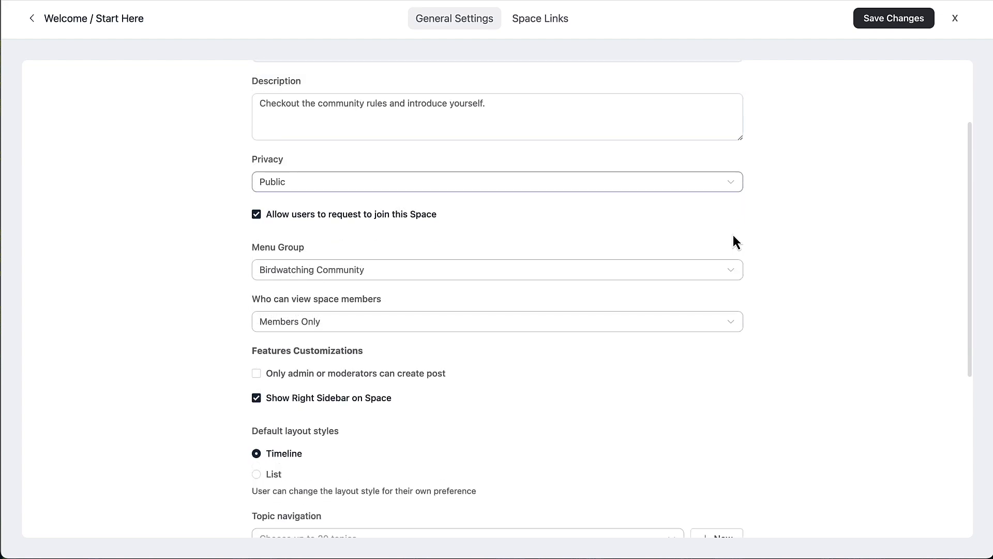
scroll(733, 236, down, 7)
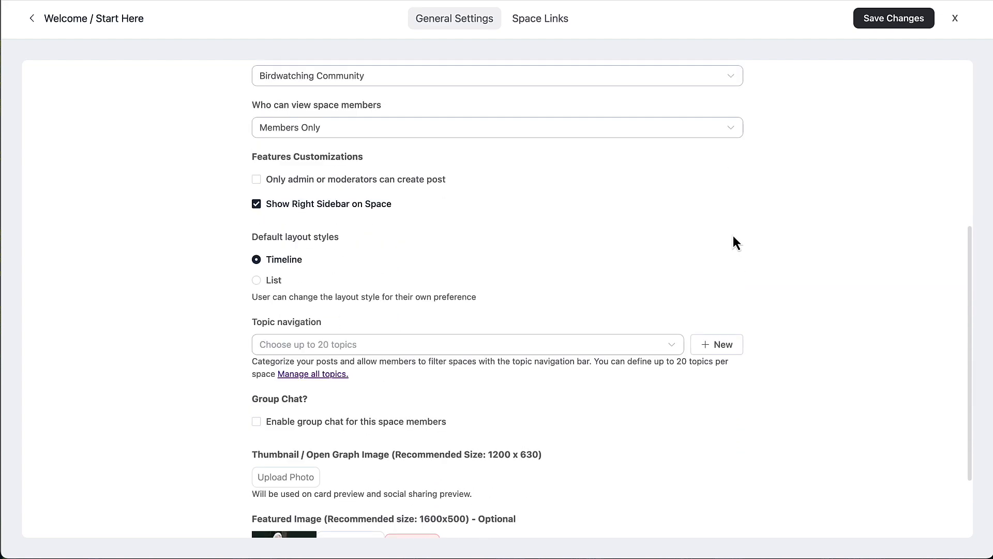
scroll(733, 236, up, 12)
scroll(734, 236, down, 8)
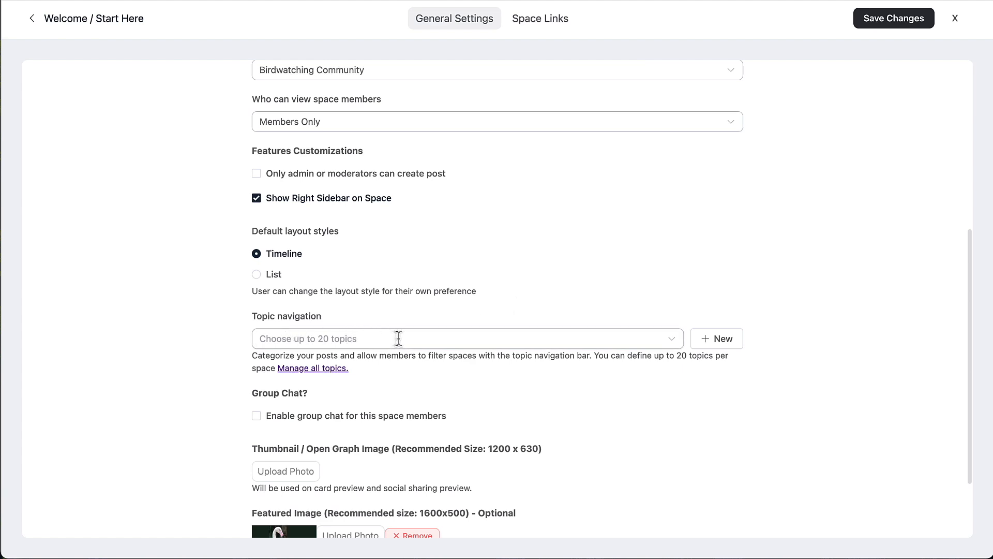
scroll(402, 339, down, 1)
scroll(409, 338, down, 3)
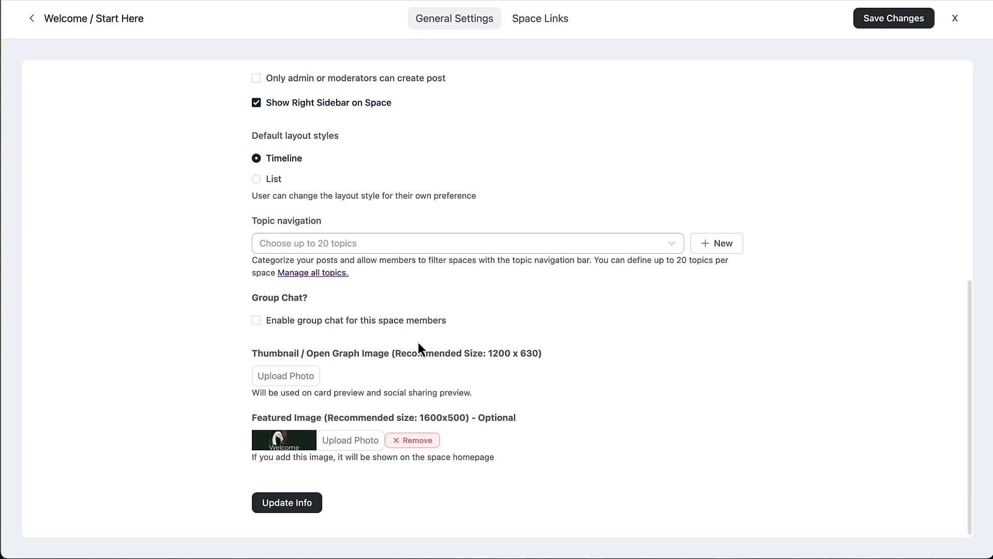
- Upload welcome-og.jpg as the space's thumbnail / Open Graph image, save the settings and return to the space
click(299, 380)
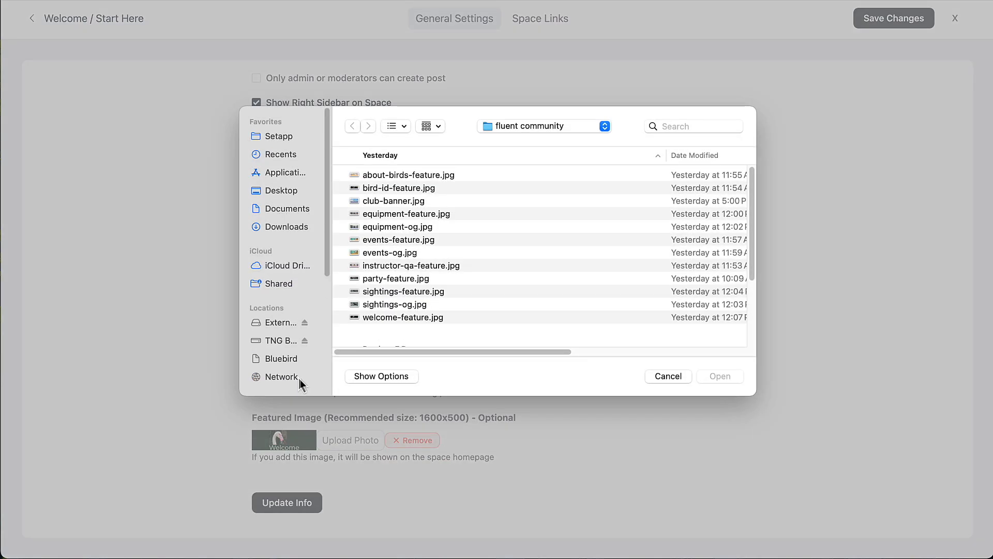
scroll(396, 322, down, 3)
scroll(397, 324, down, 2)
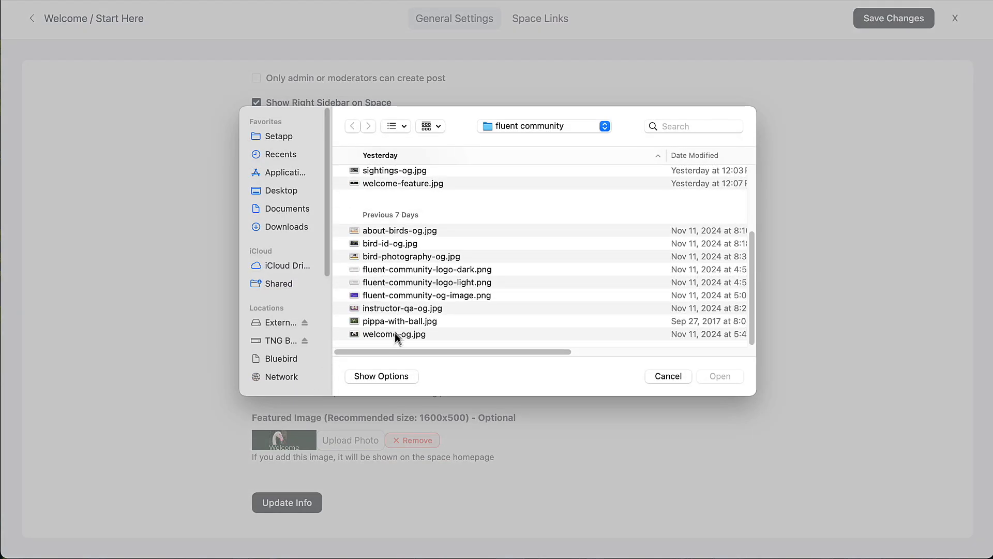
click(399, 334)
click(721, 376)
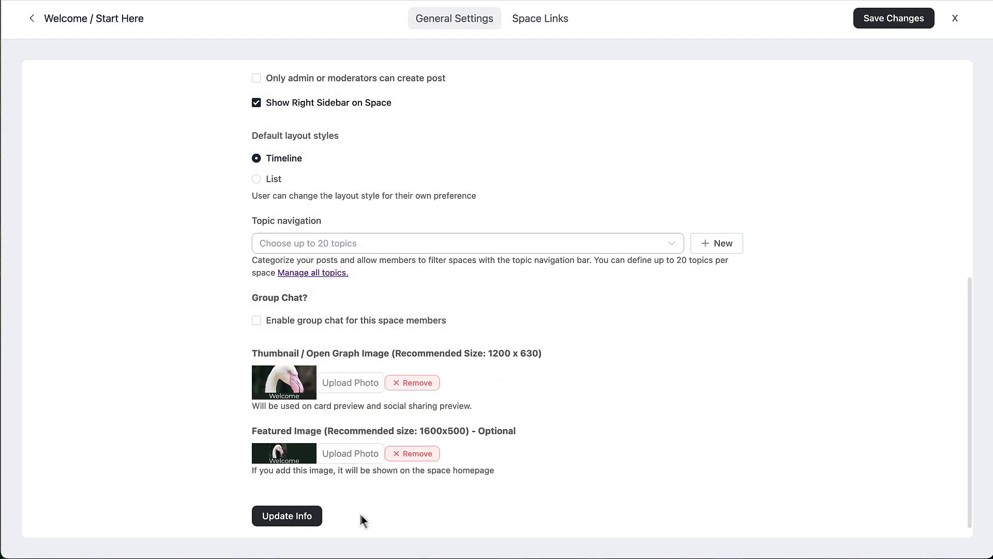
click(283, 517)
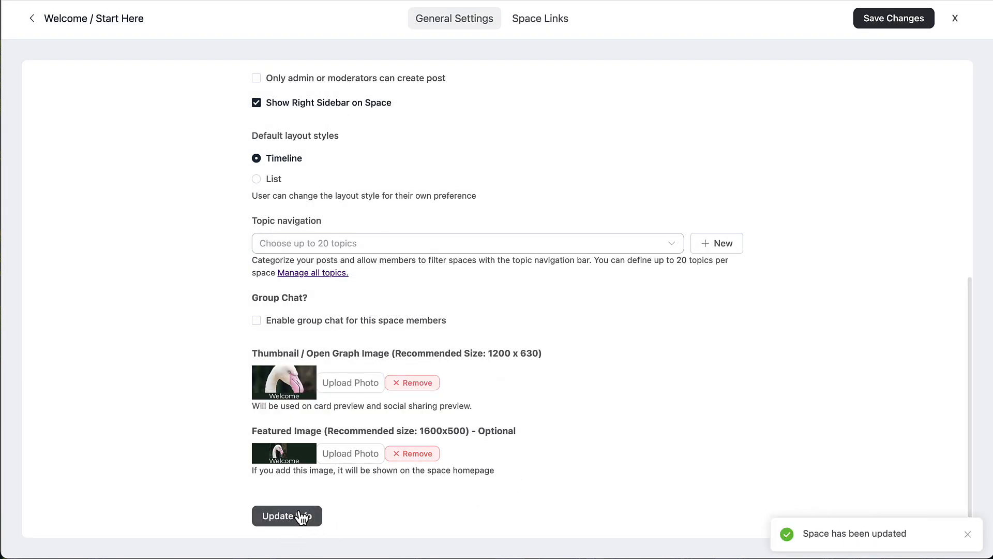
click(98, 22)
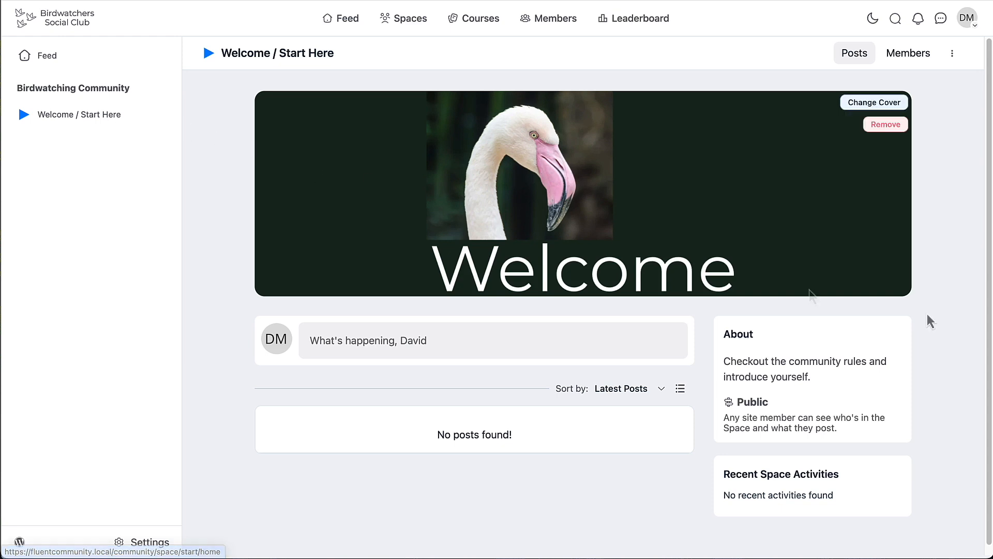
- Draft a post in the space titled The Community is Now Open with the text "Lets get the party started"
click(425, 348)
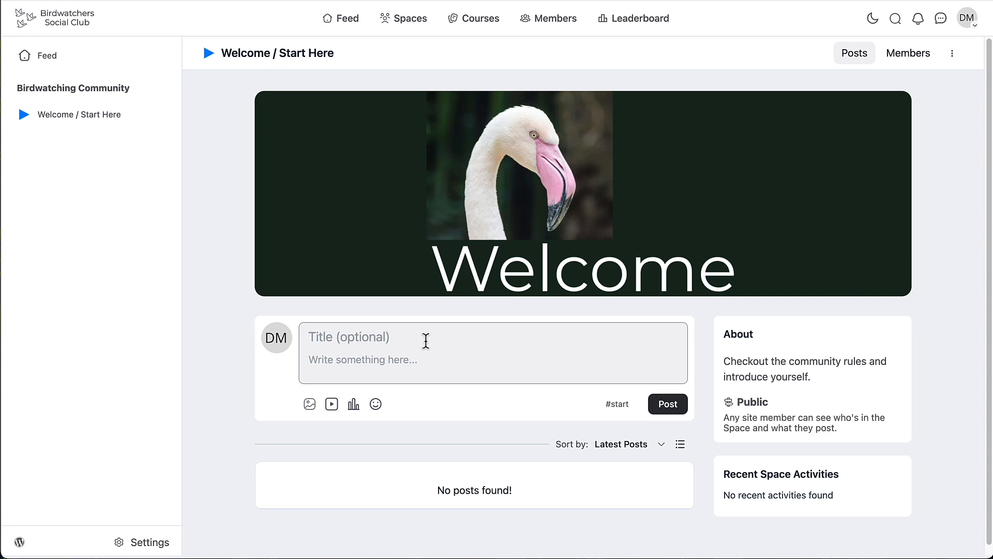
text(The Communi)
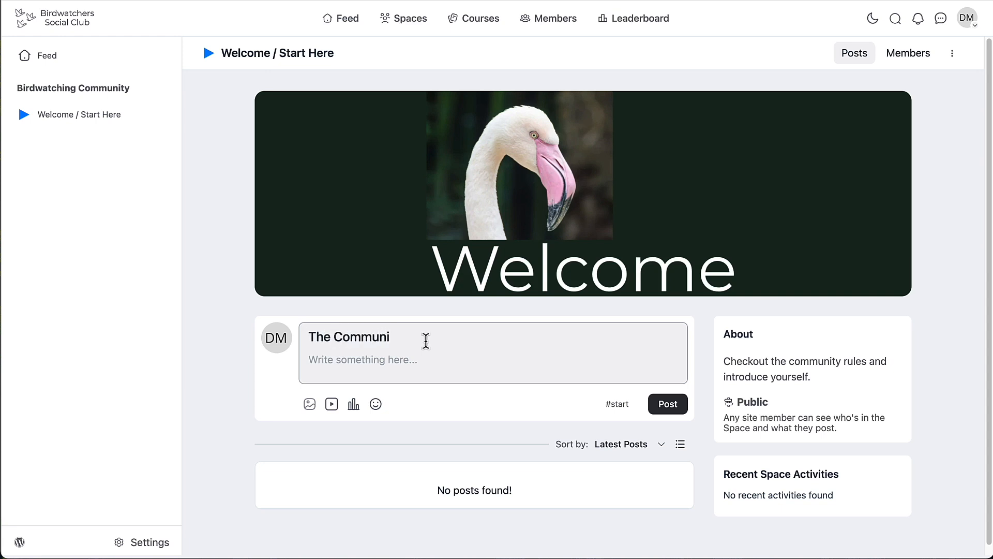
text(ty is Now Open)
click(401, 363)
text(Lets get the party started)
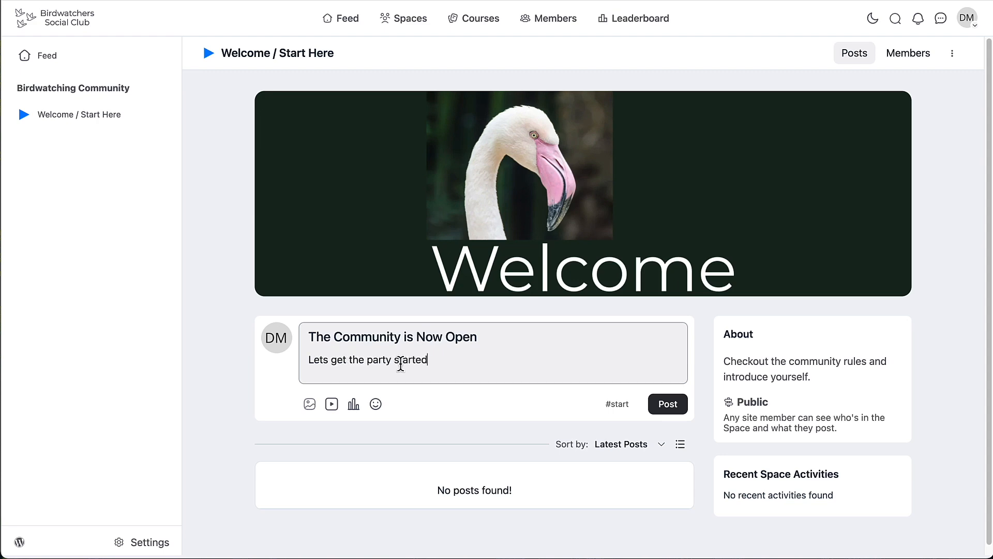
- Attach party-feature.jpg to the drafted post and publish it
click(309, 404)
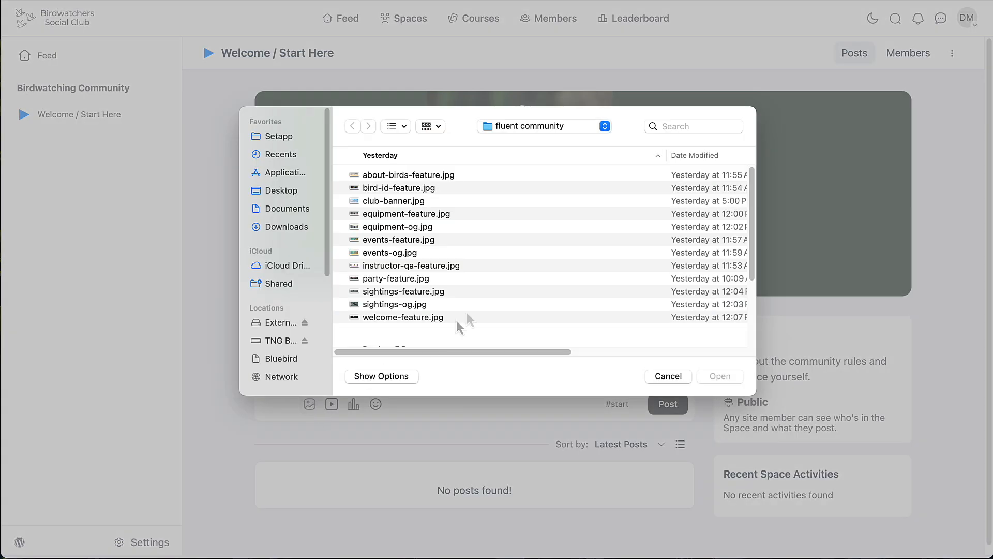
click(468, 278)
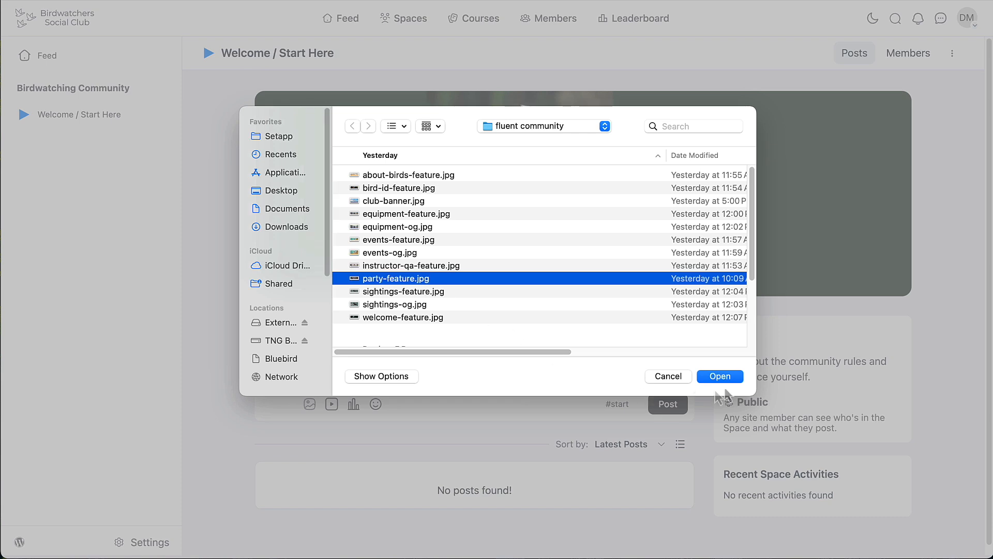
click(729, 377)
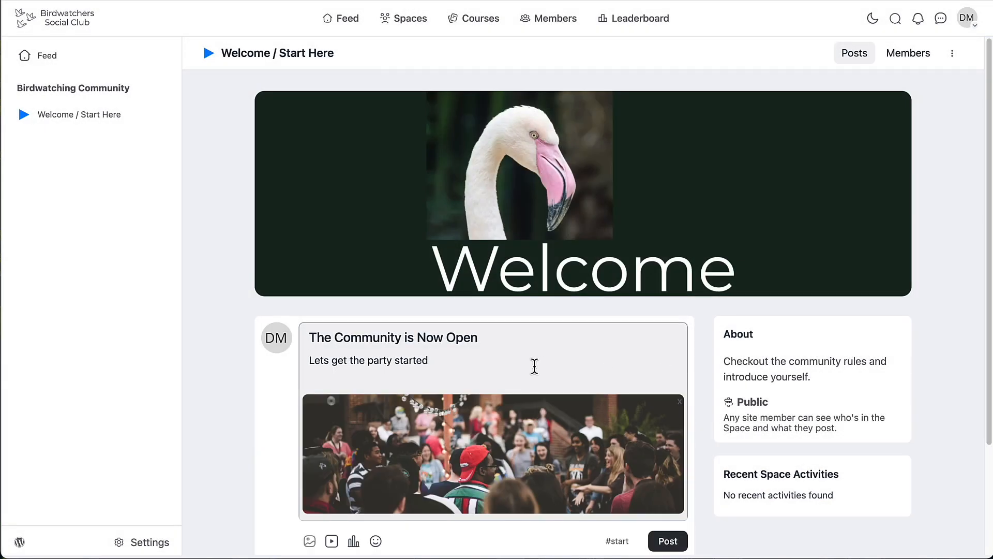
scroll(542, 371, down, 2)
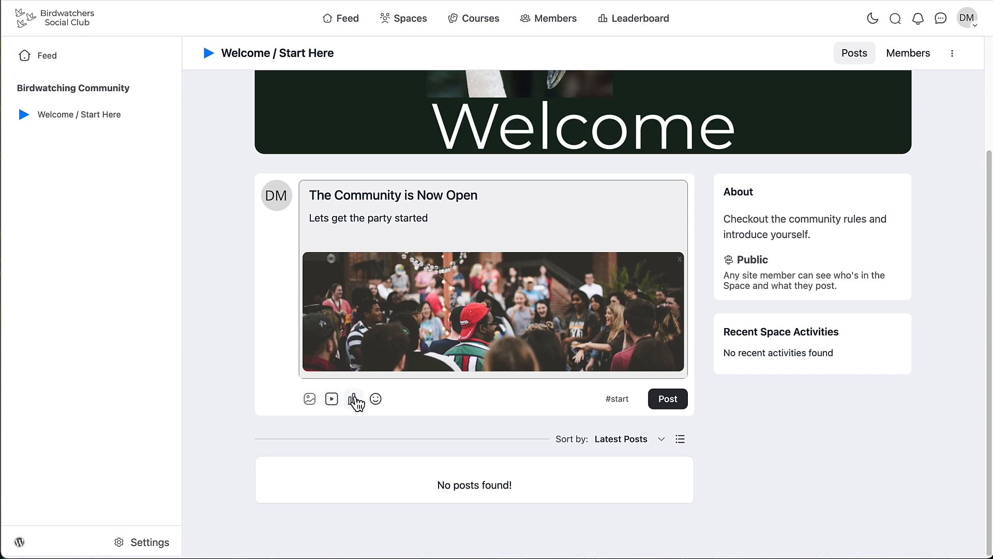
click(668, 399)
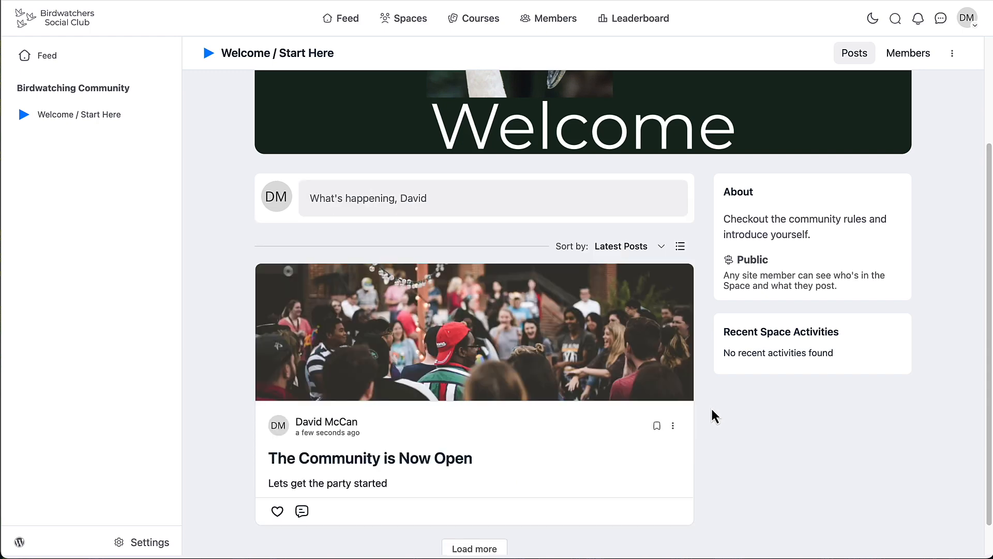
- Examine the published post in the space and in the community feed
scroll(711, 406, down, 2)
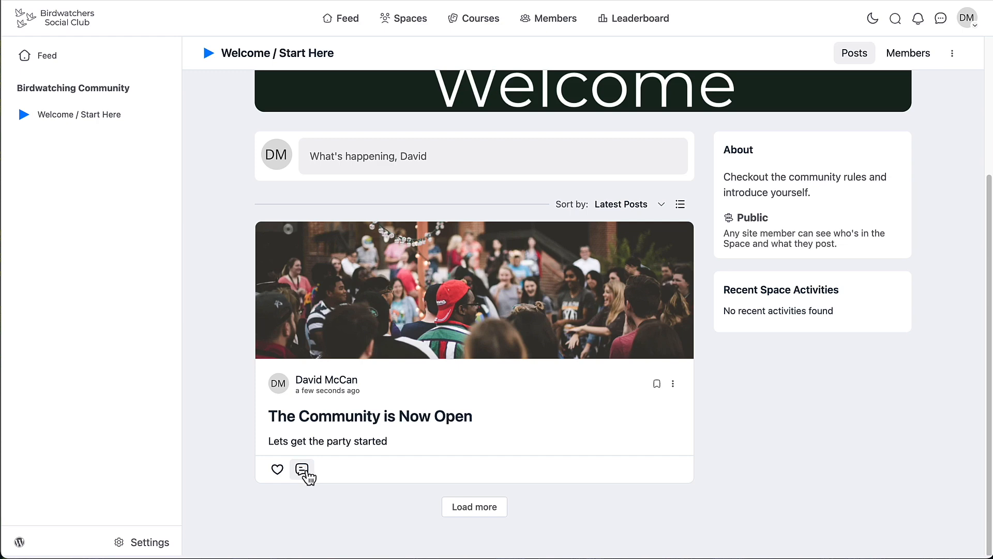
scroll(244, 420, up, 5)
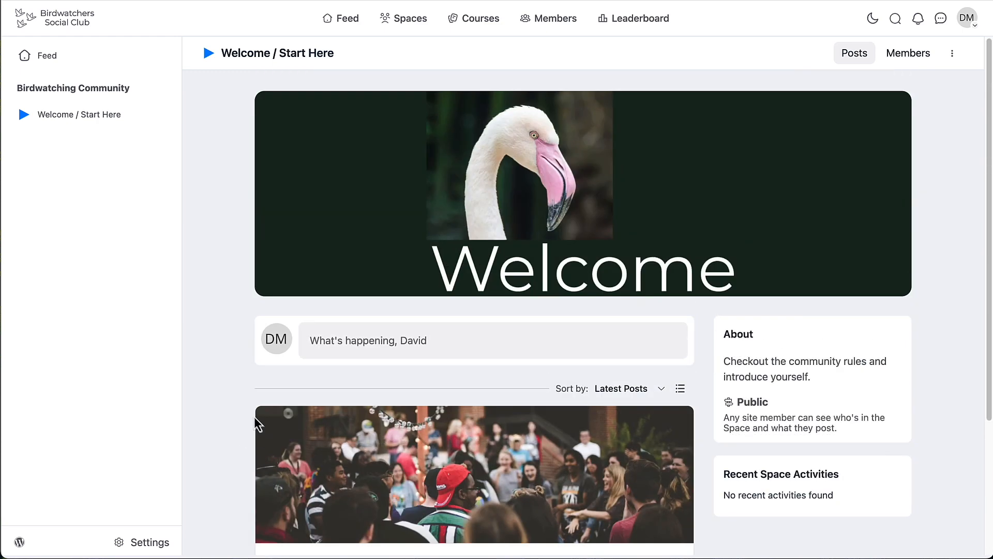
click(45, 57)
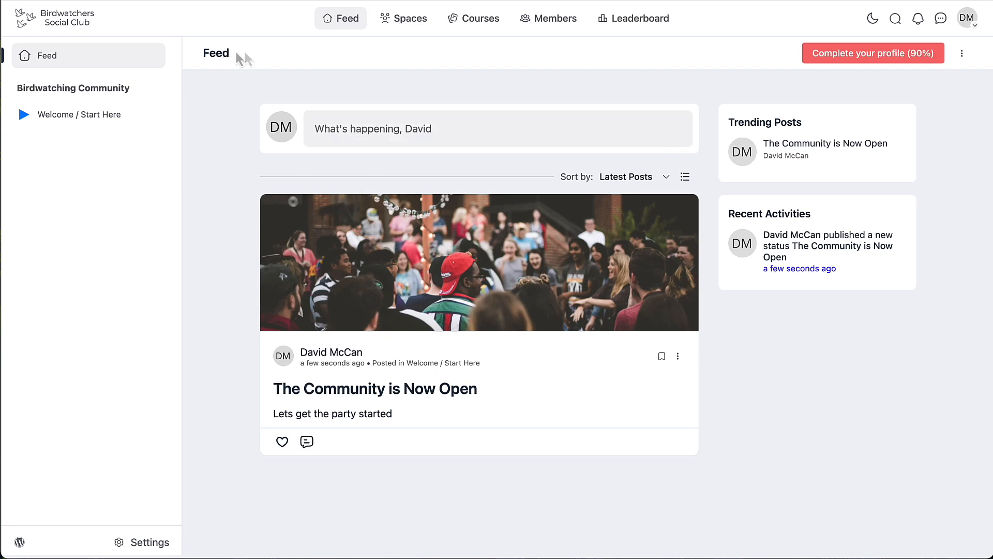
- Enable the feed's welcome banner for logged in members and upload club-banner.jpg as its featured image
click(962, 54)
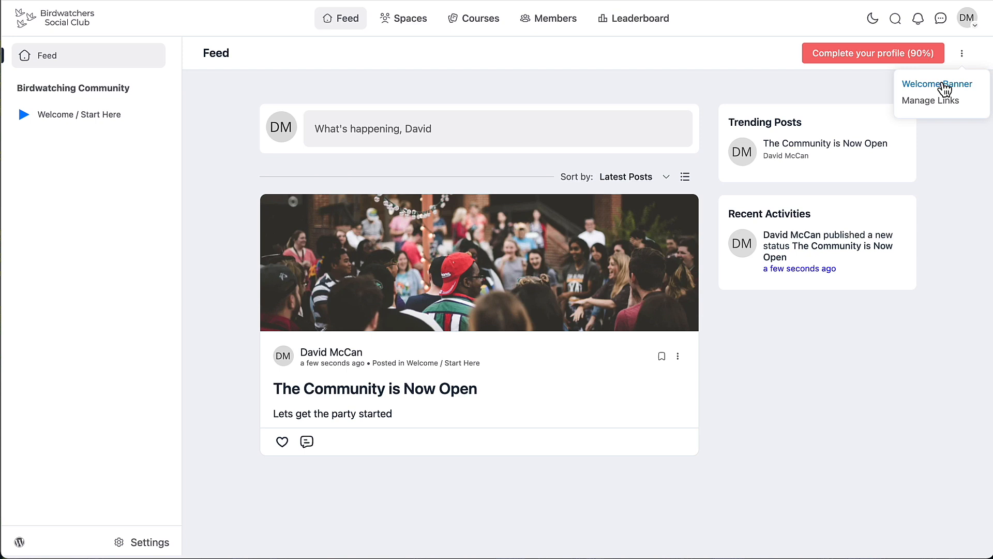
click(944, 88)
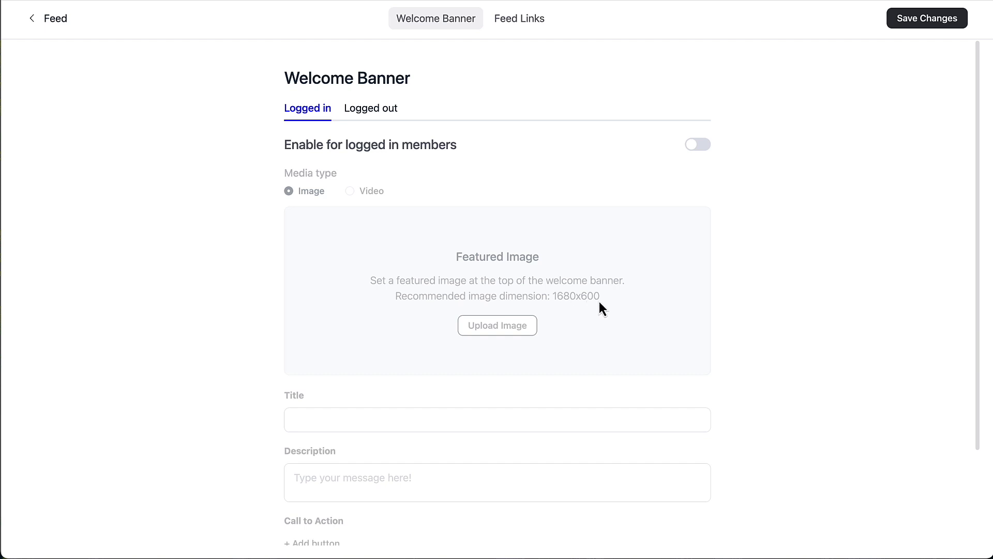
click(702, 144)
click(516, 325)
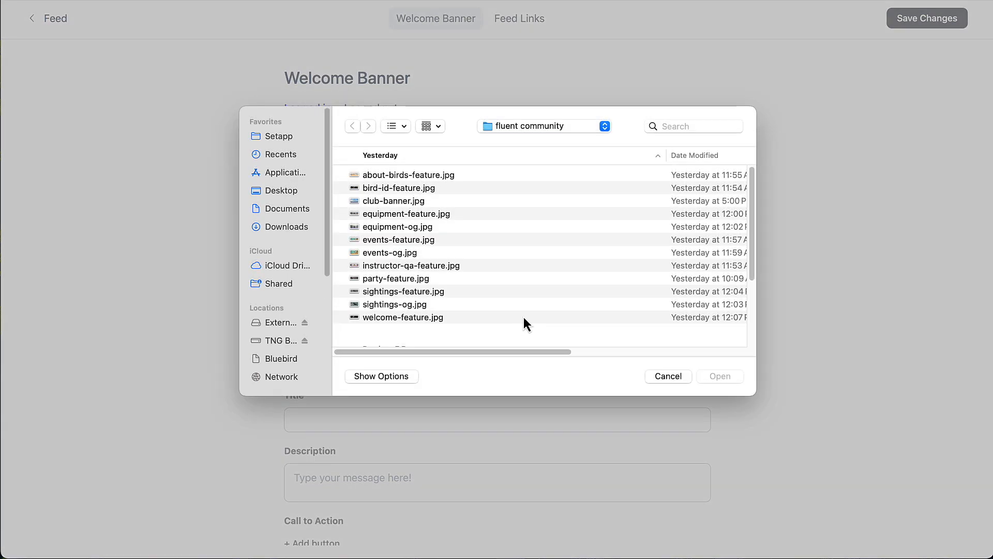
click(719, 376)
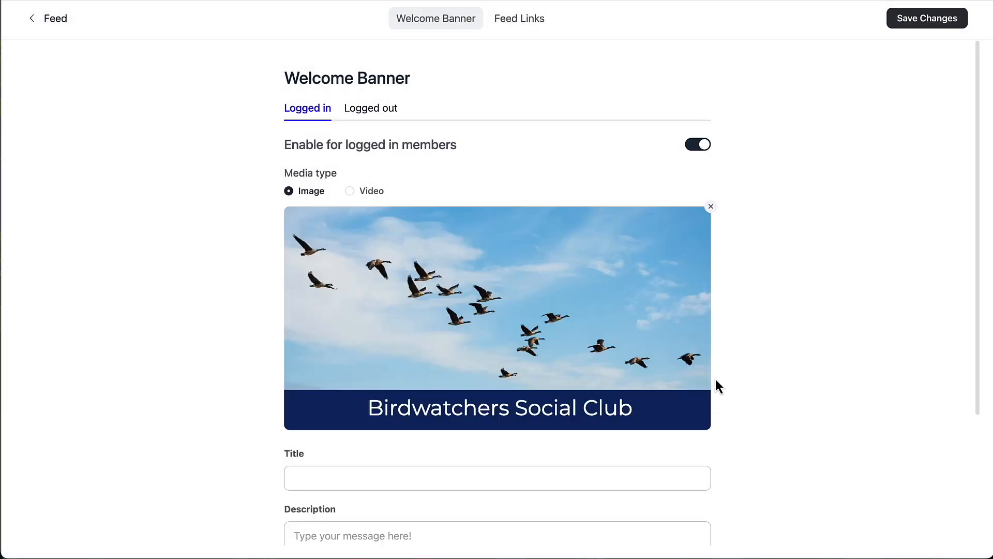
- Title the welcome banner Birdwatchers Social Club and give it the description "Join the discussion!"
scroll(775, 374, down, 3)
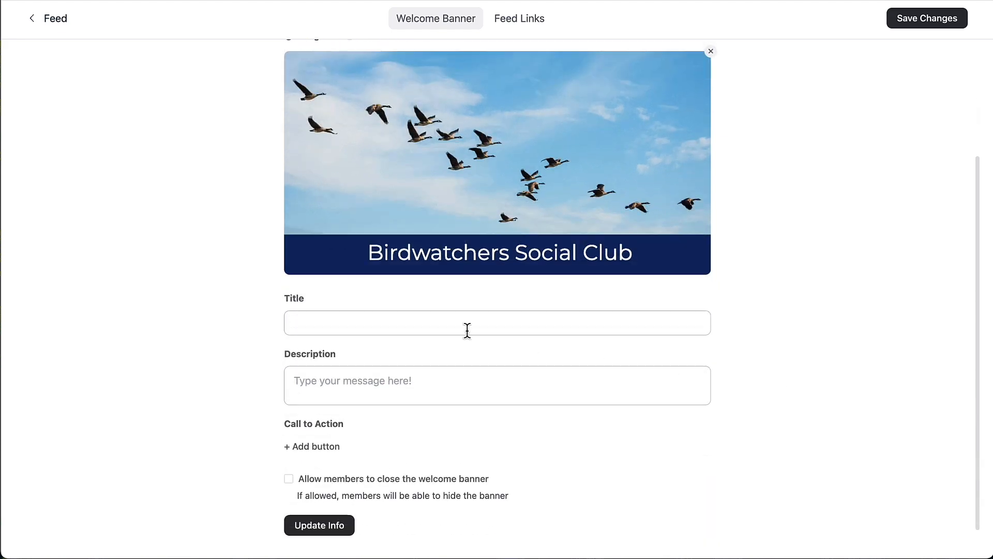
click(430, 323)
text(Birdwatchers Soci)
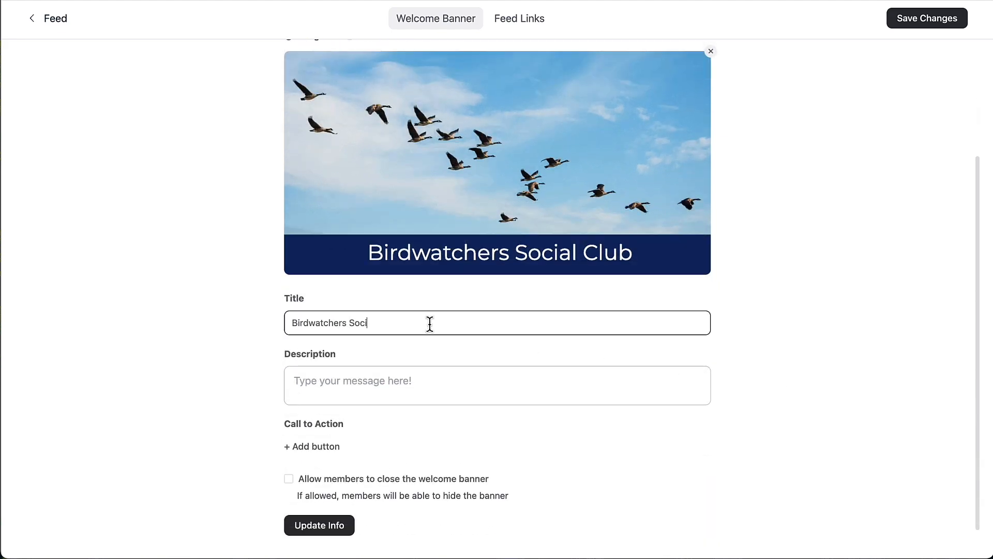
text(al Club)
click(421, 383)
text(Join the discussion)
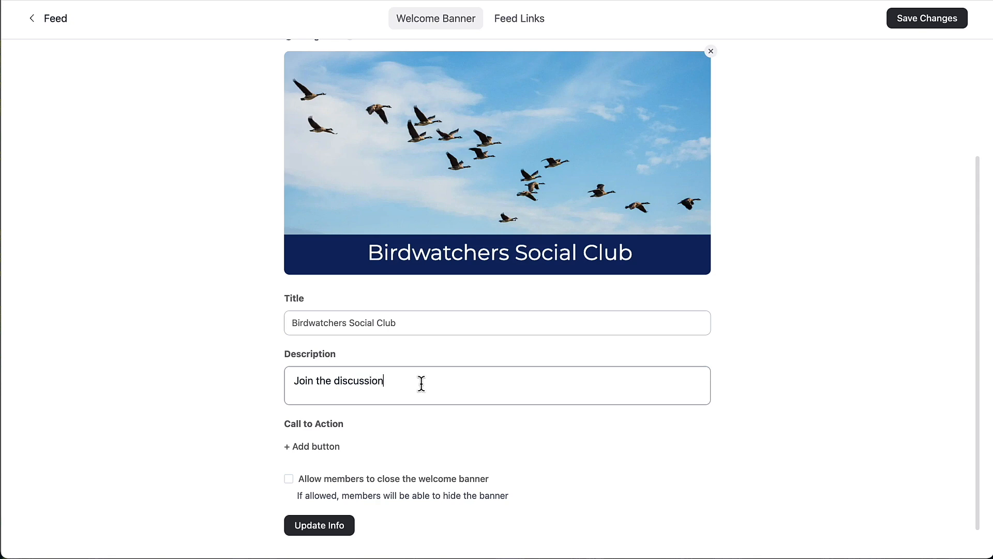
text(!)
- Allow members to close the welcome banner and save the banner settings
scroll(334, 462, down, 1)
click(289, 462)
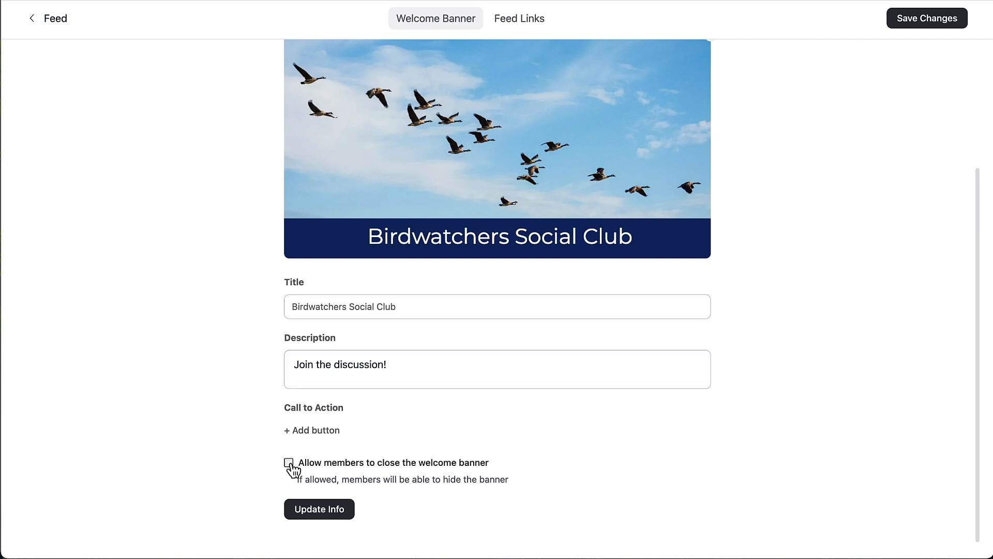
click(289, 462)
click(328, 510)
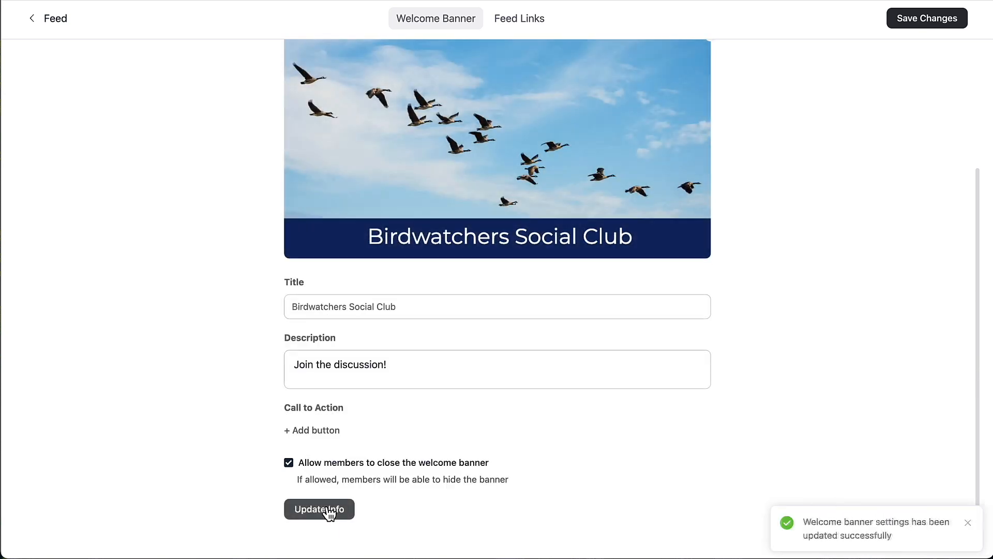
- Return to the feed and check how the welcome banner looks there
scroll(484, 473, up, 4)
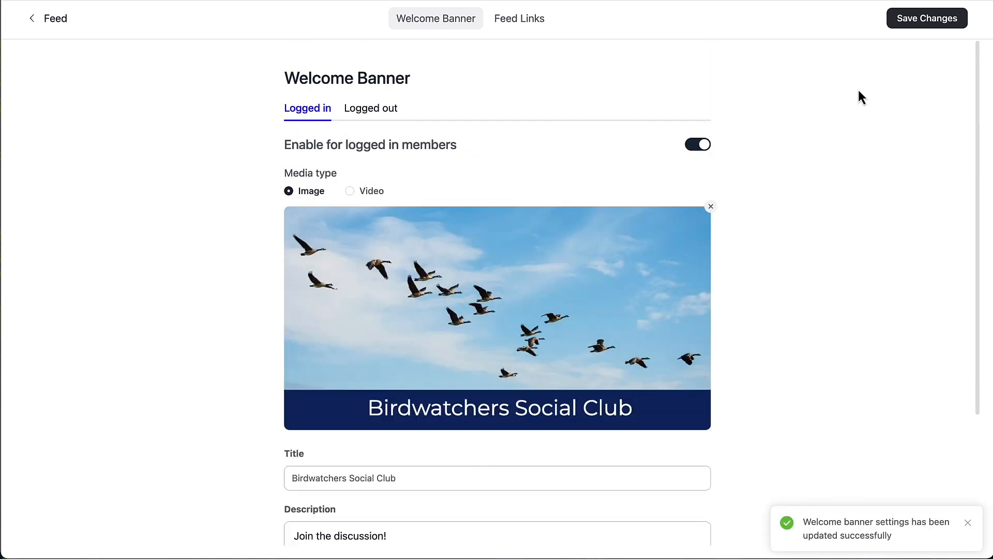
click(50, 20)
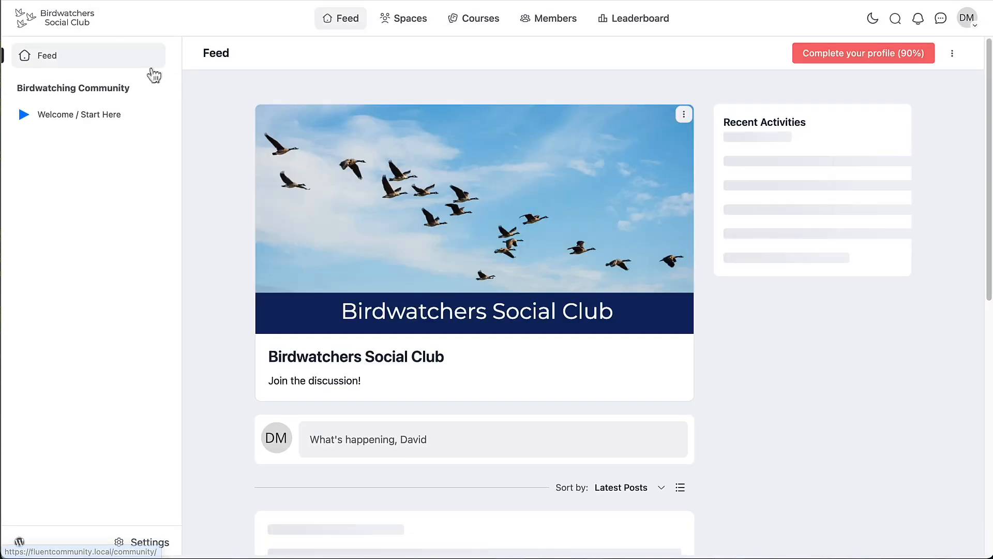
scroll(337, 179, down, 1)
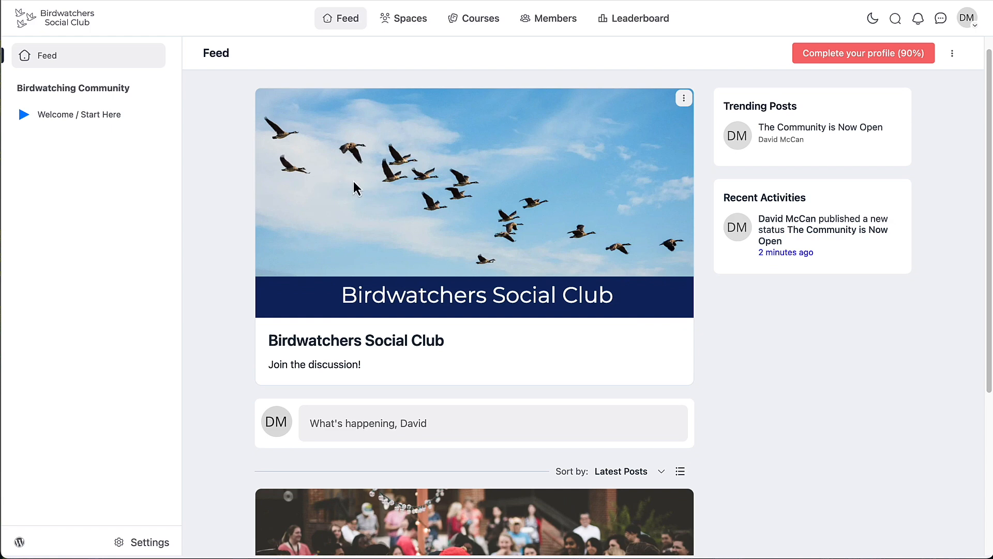
scroll(354, 181, up, 1)
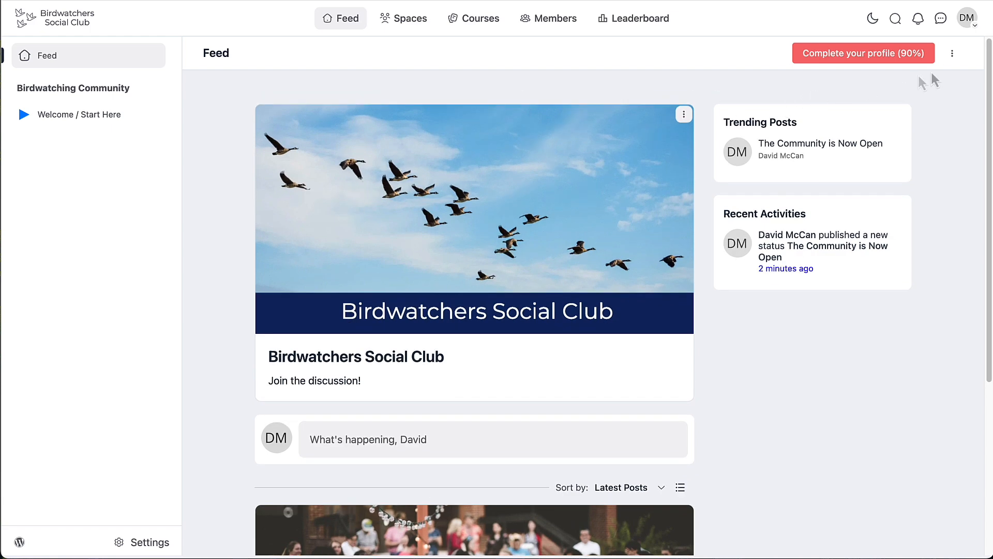
- Start a new custom link for the feed and give it a green star shape as its icon
click(954, 53)
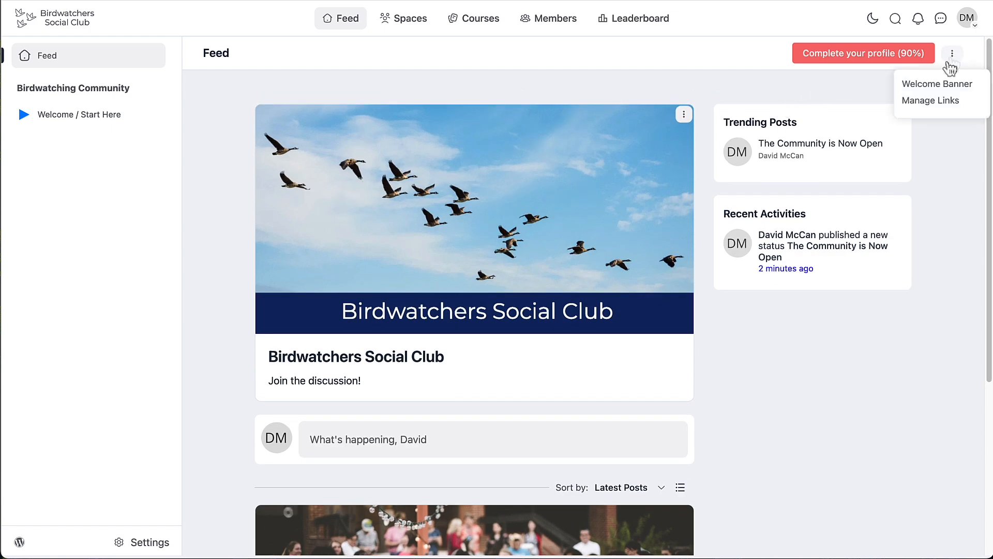
click(930, 101)
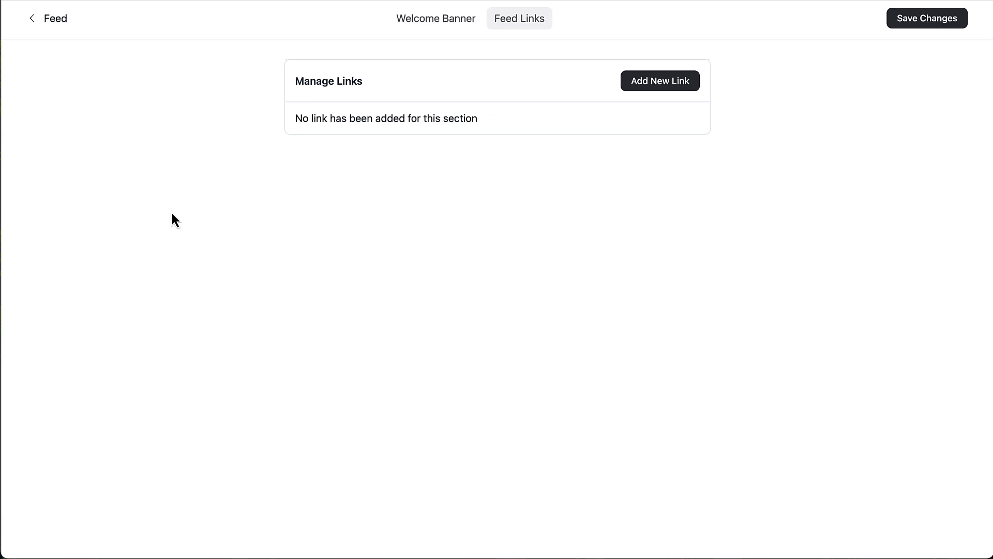
click(658, 85)
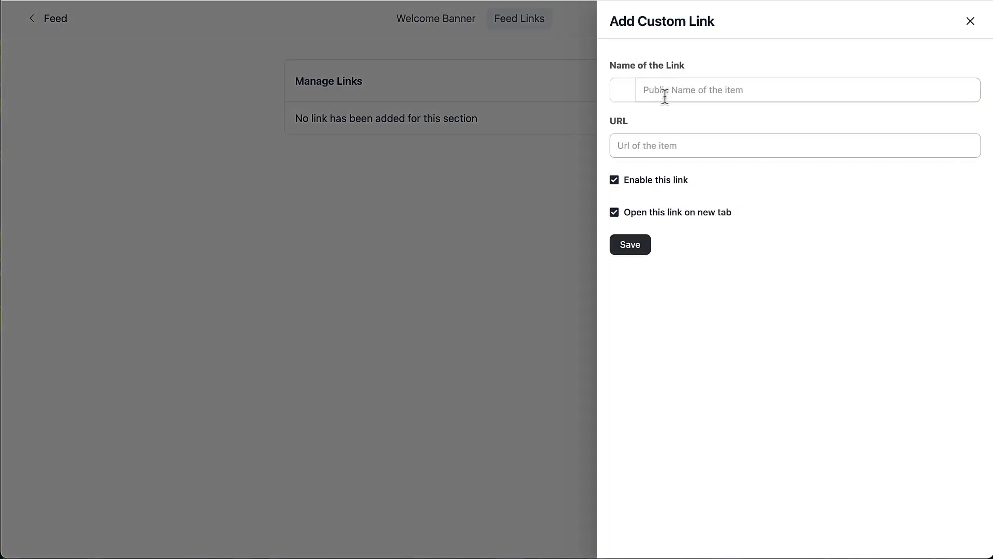
click(625, 98)
click(564, 130)
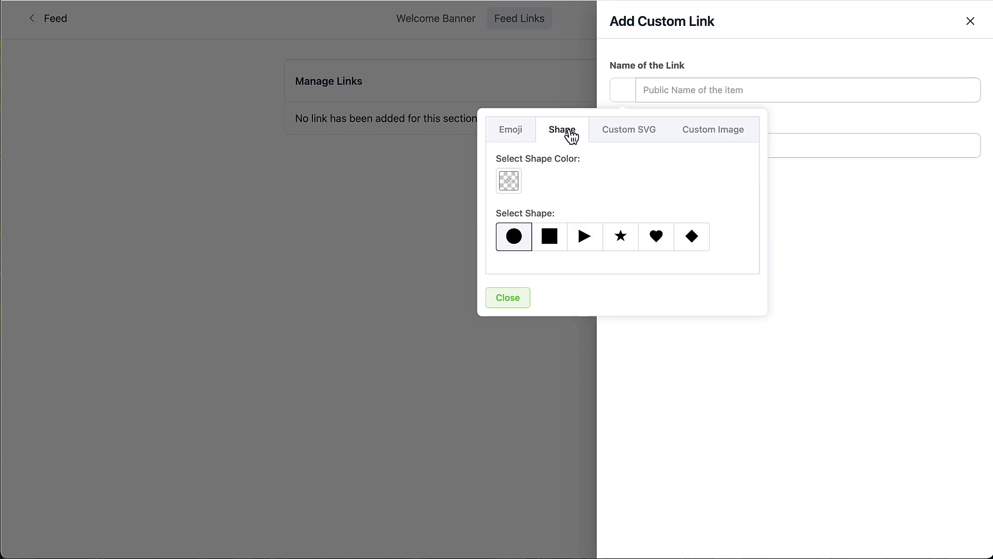
click(622, 239)
click(509, 182)
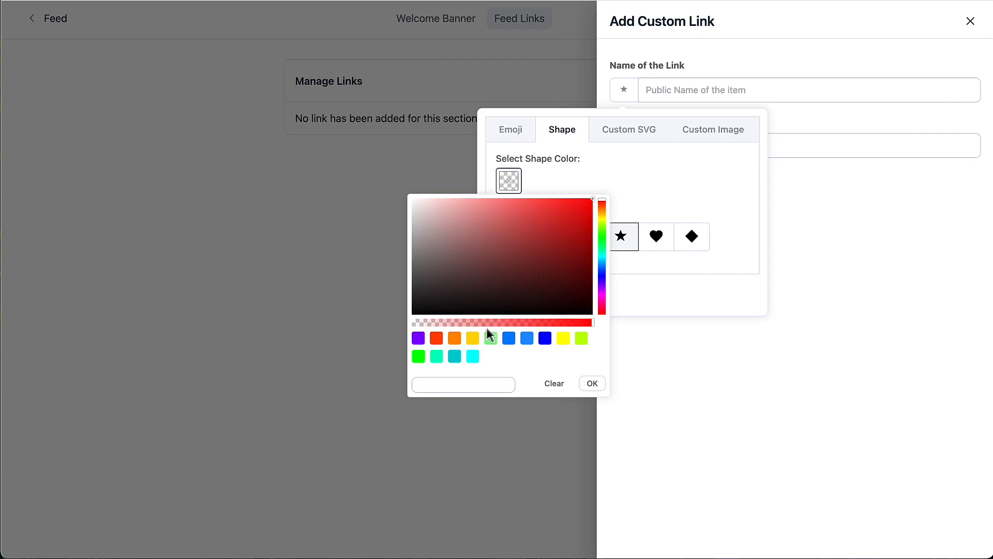
click(418, 358)
click(593, 383)
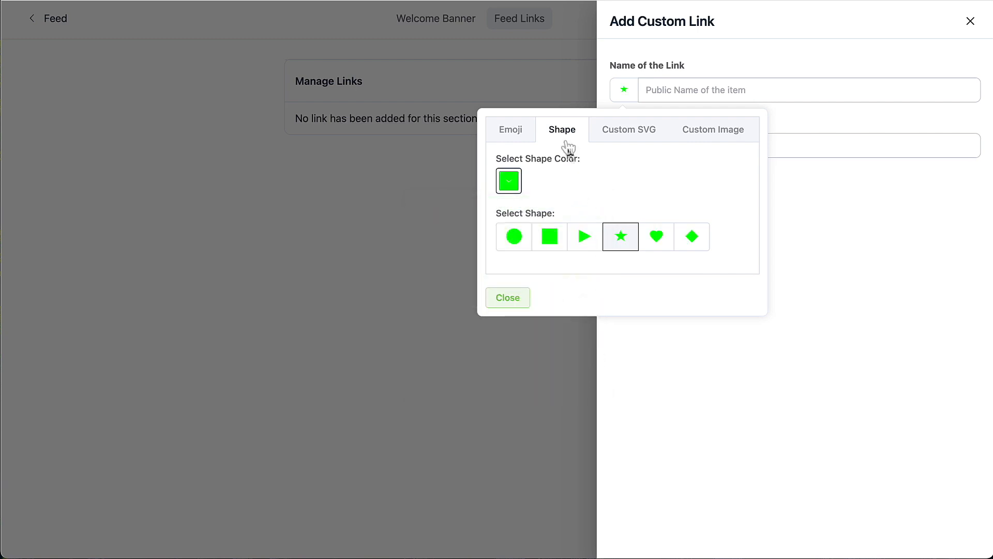
click(505, 298)
click(674, 91)
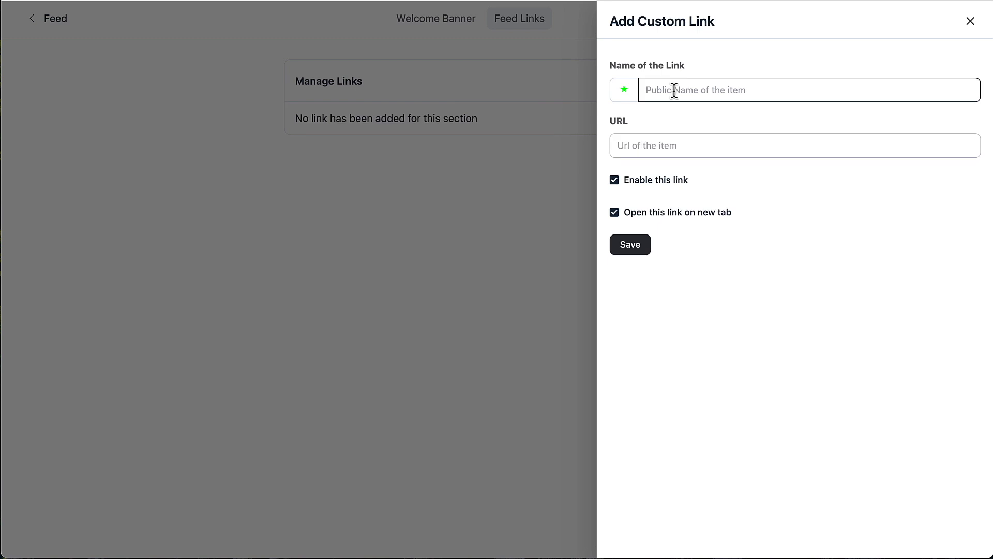
text(Go to main website)
key(super+Tab)
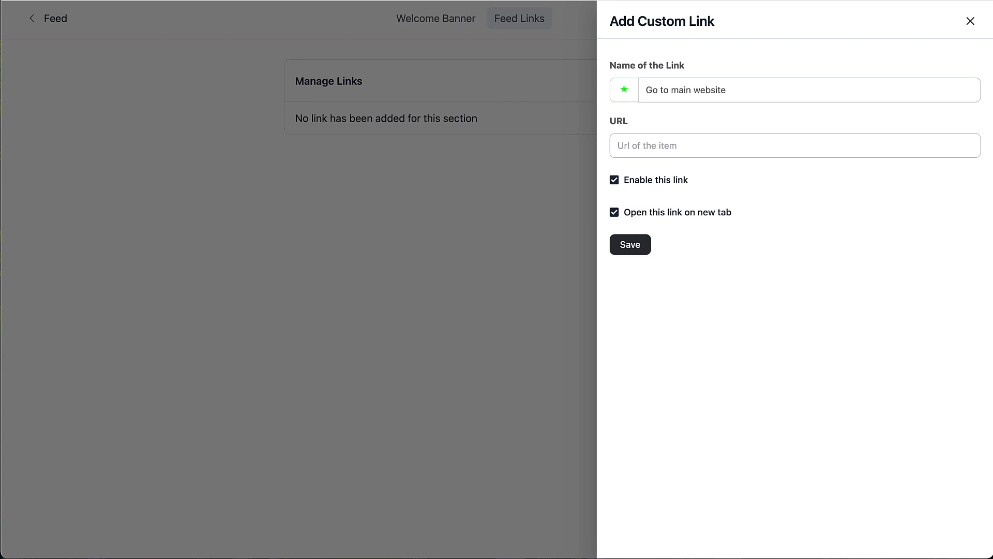
right_click(172, 5)
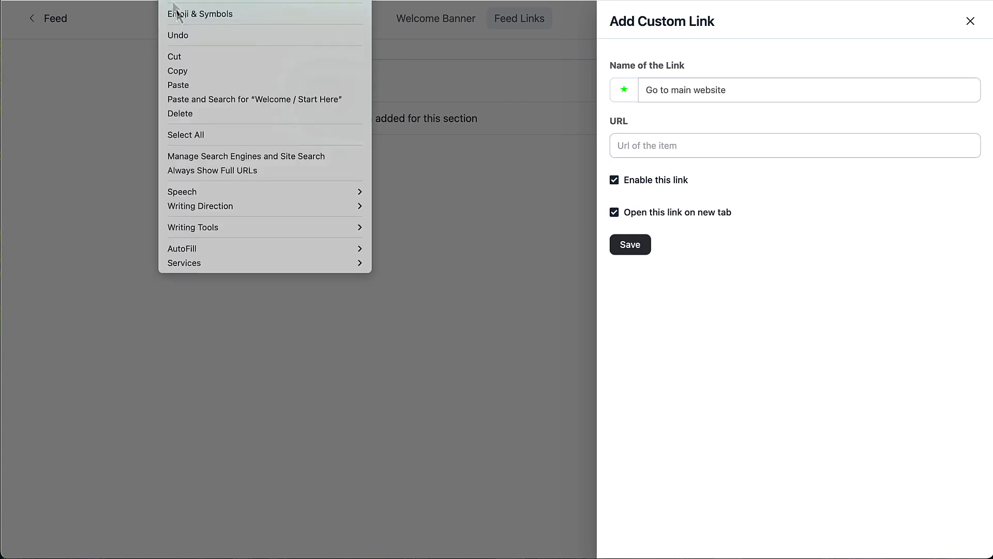
click(200, 71)
click(641, 144)
right_click(641, 145)
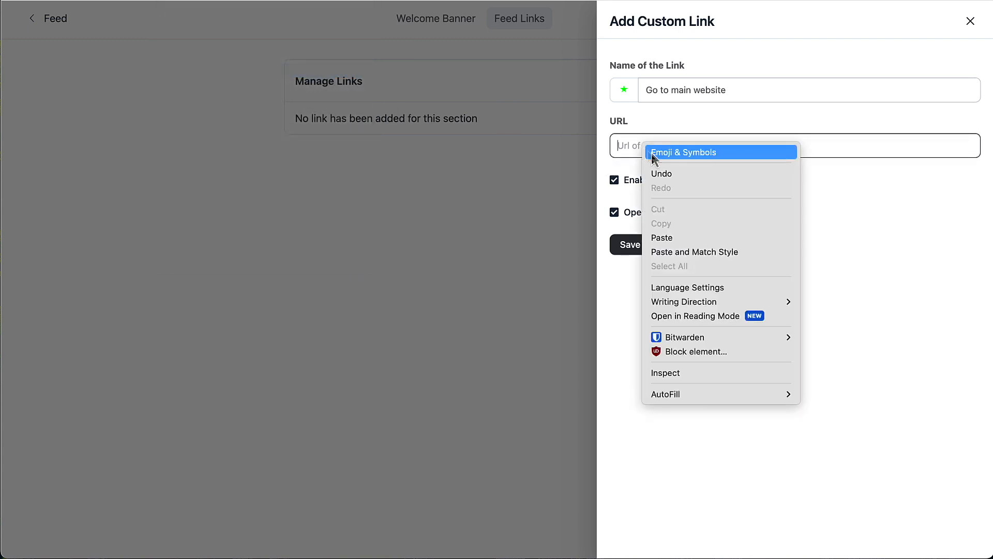
click(692, 239)
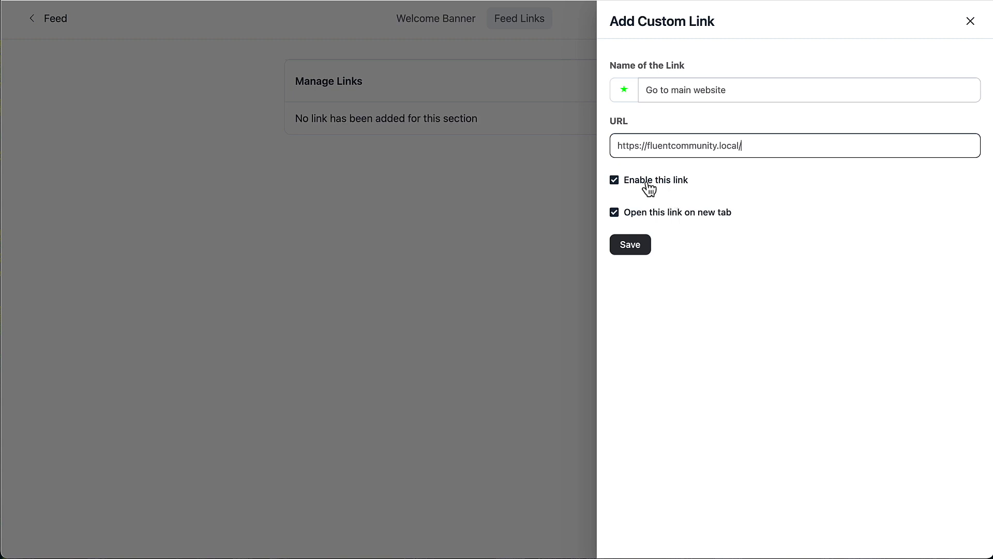
- Turn off opening the link on a new tab, save the link and return to the feed
click(615, 213)
click(638, 244)
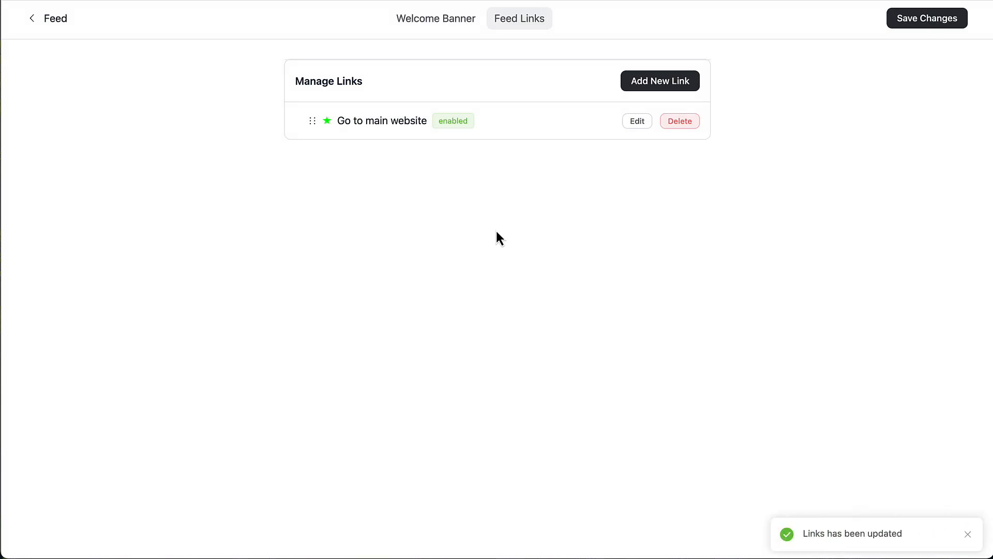
click(57, 18)
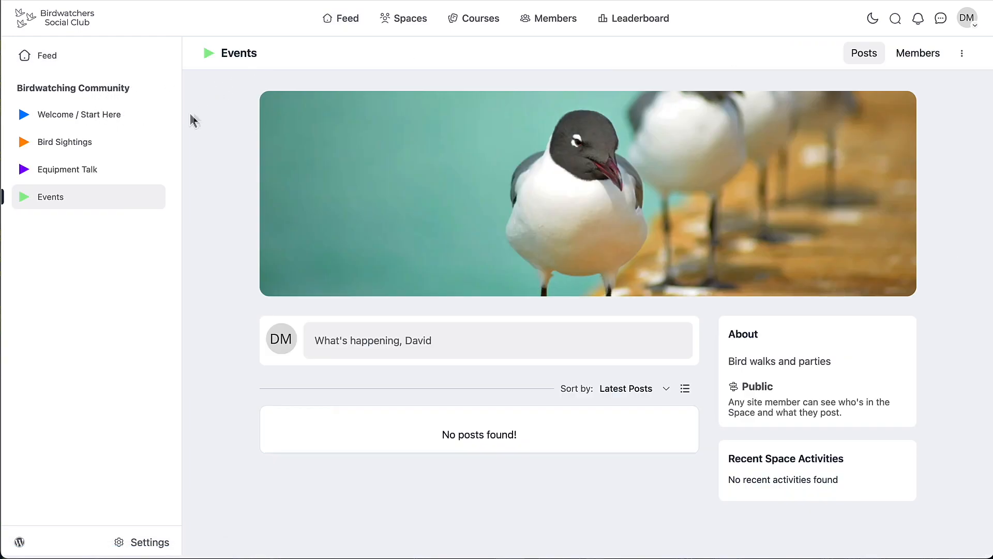
- View the Welcome / Start Here space with its banner and posts
click(49, 119)
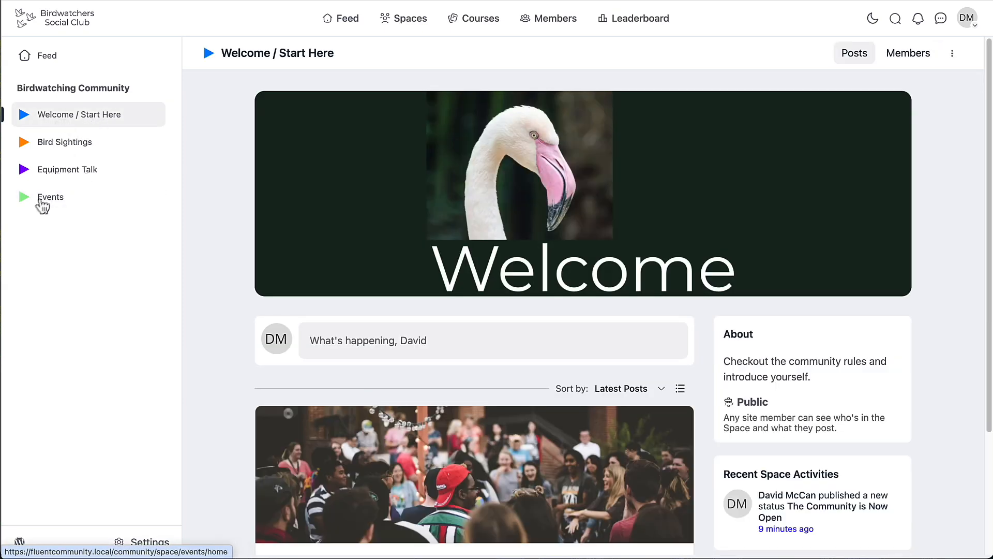
click(141, 90)
click(141, 91)
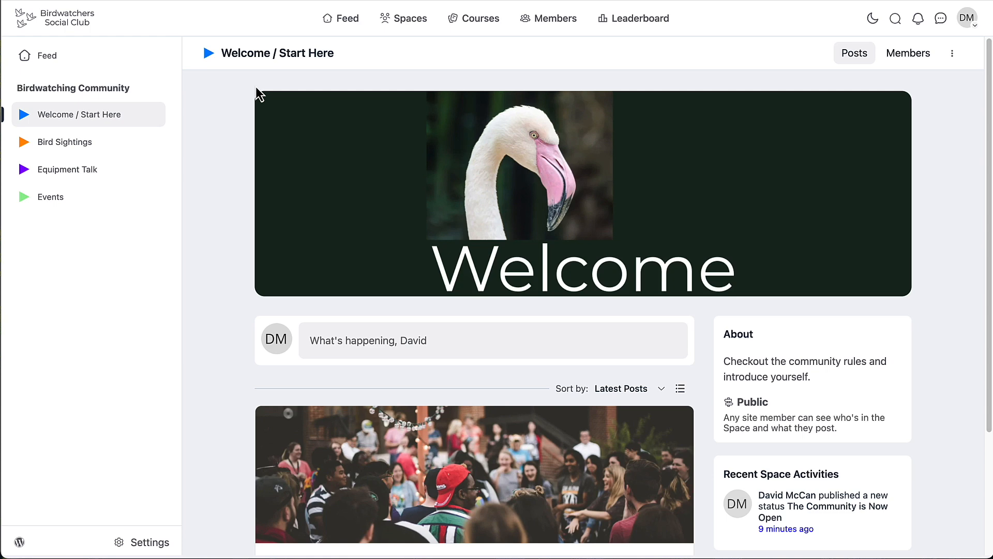
- View the list of spaces the signed-in member belongs to and the member's own profile page
click(963, 26)
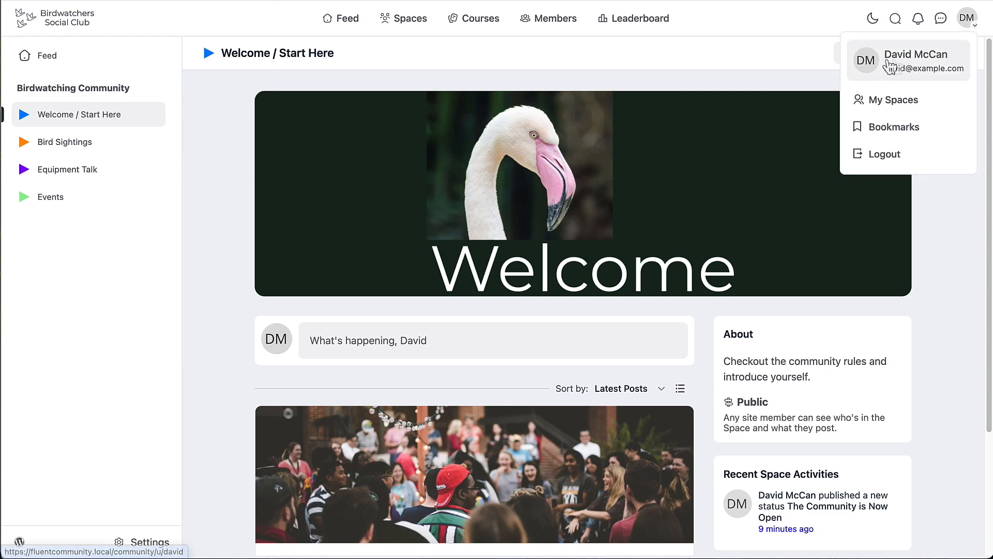
click(892, 102)
click(966, 19)
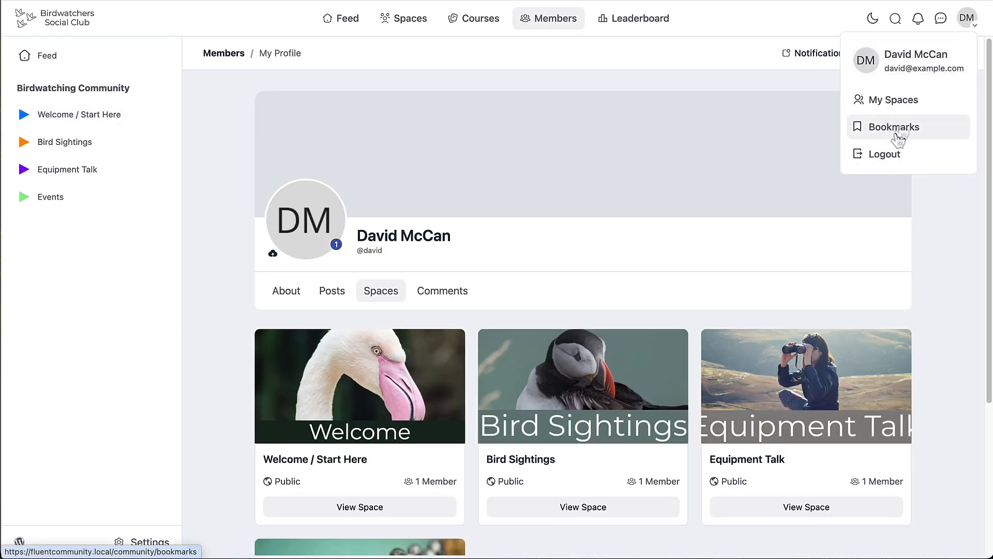
click(930, 65)
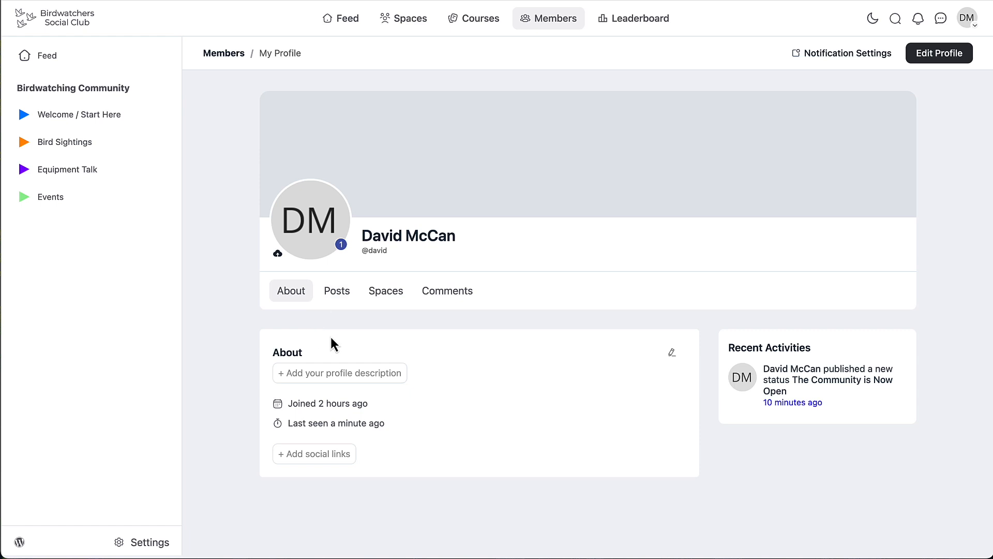
- Edit the member's profile, entering the first name, the last name and the short bio "A bio here"
click(948, 58)
scroll(554, 264, down, 1)
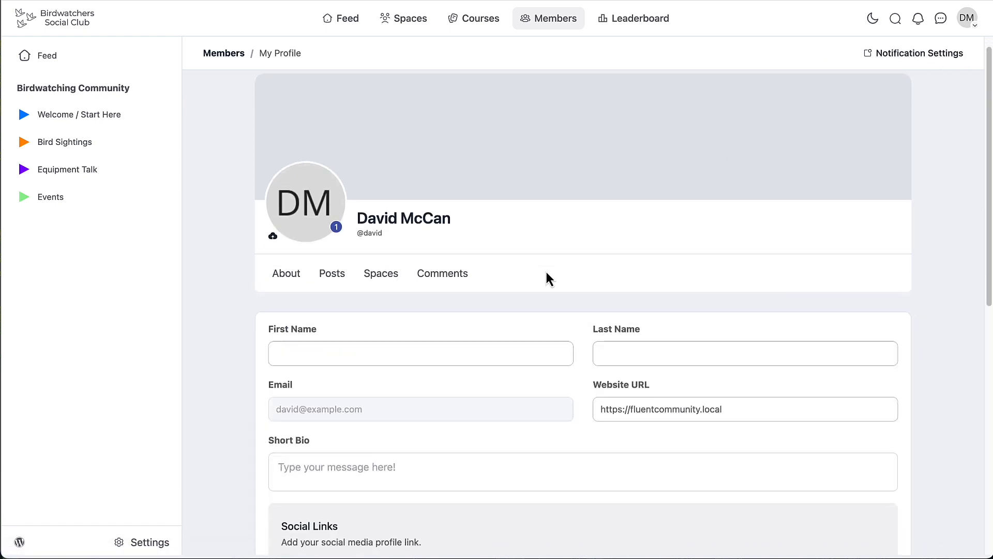
scroll(561, 155, up, 1)
mouse_move(562, 155)
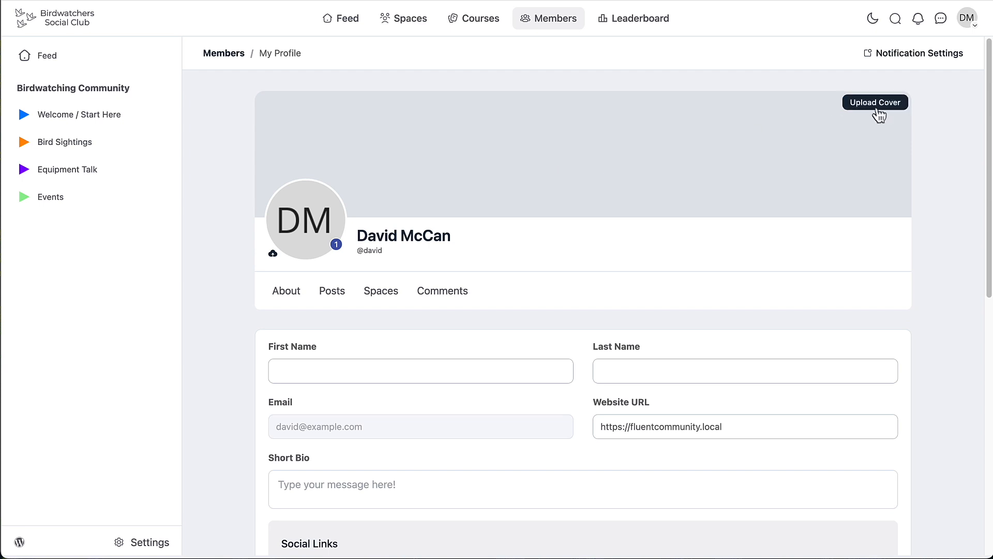
scroll(611, 169, down, 1)
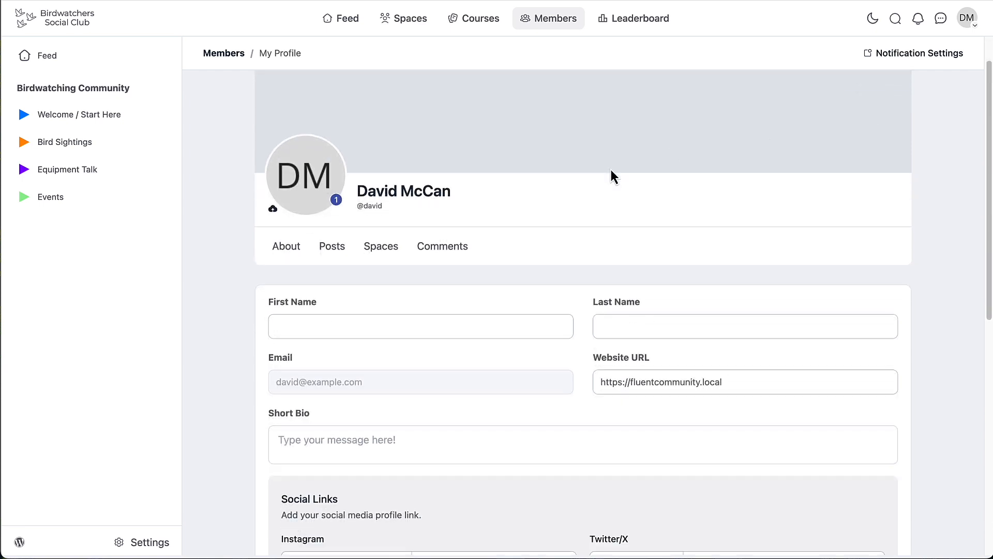
scroll(610, 167, down, 1)
click(417, 274)
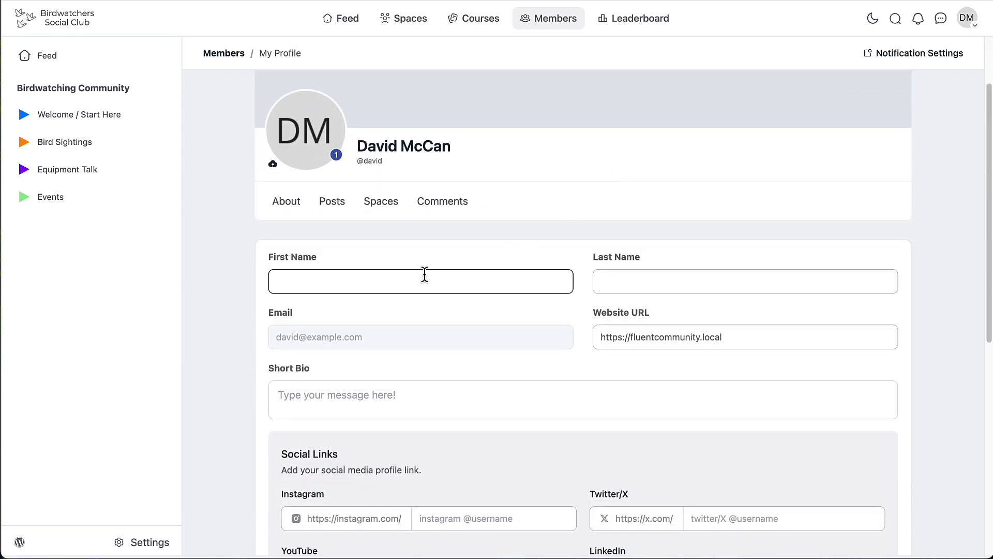
text(David)
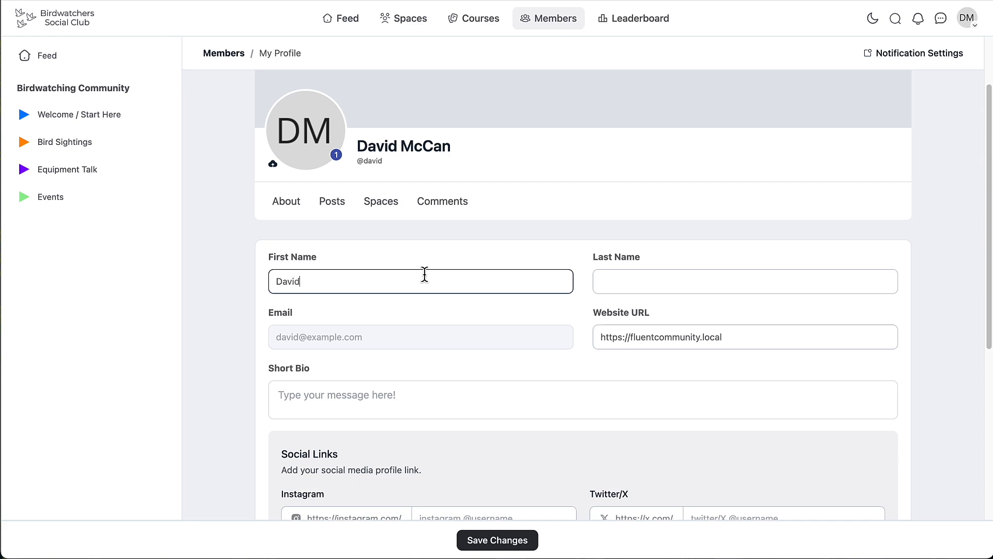
key(Tab)
text(M)
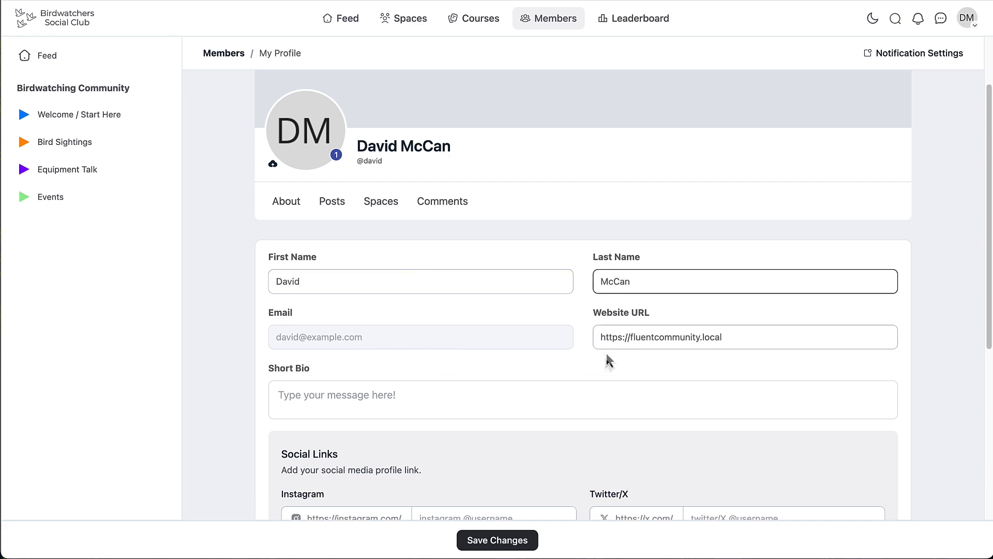
click(361, 402)
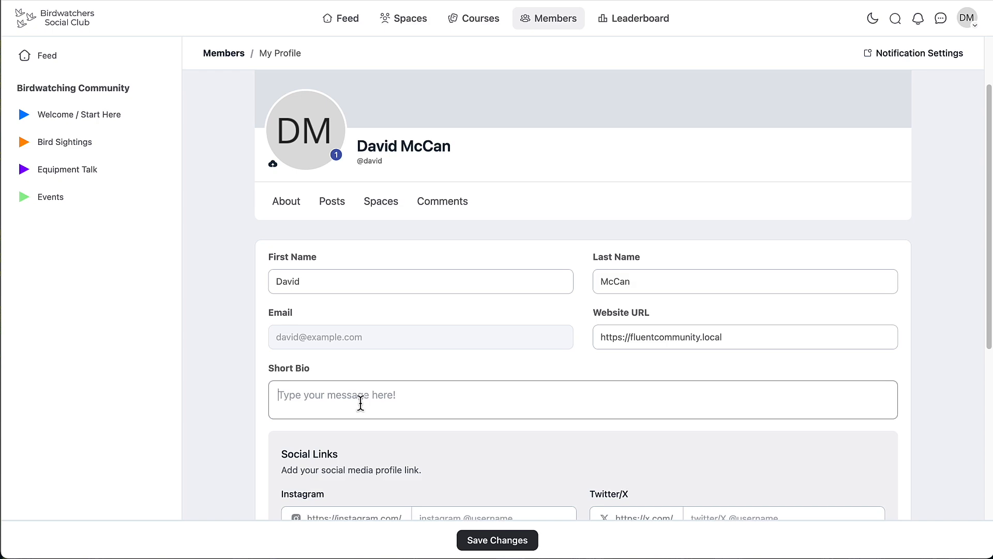
text(A bio here)
- Mark the member's account as verified and save the profile changes
scroll(389, 377, down, 5)
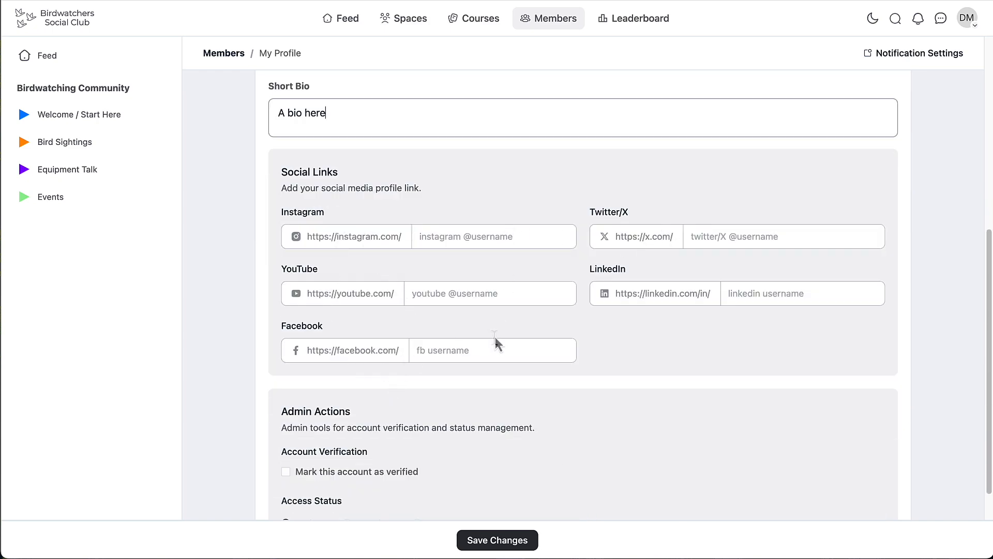
scroll(506, 253, down, 3)
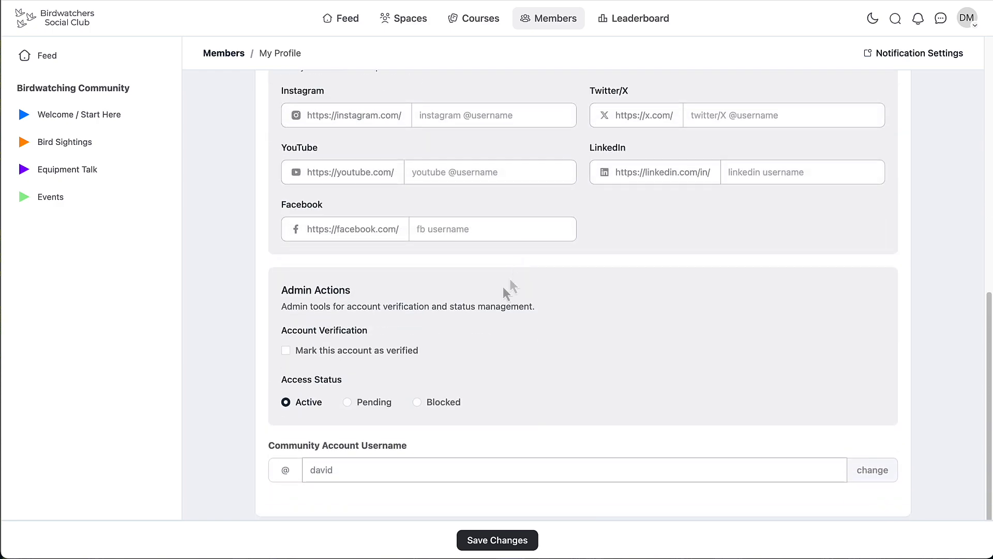
click(286, 351)
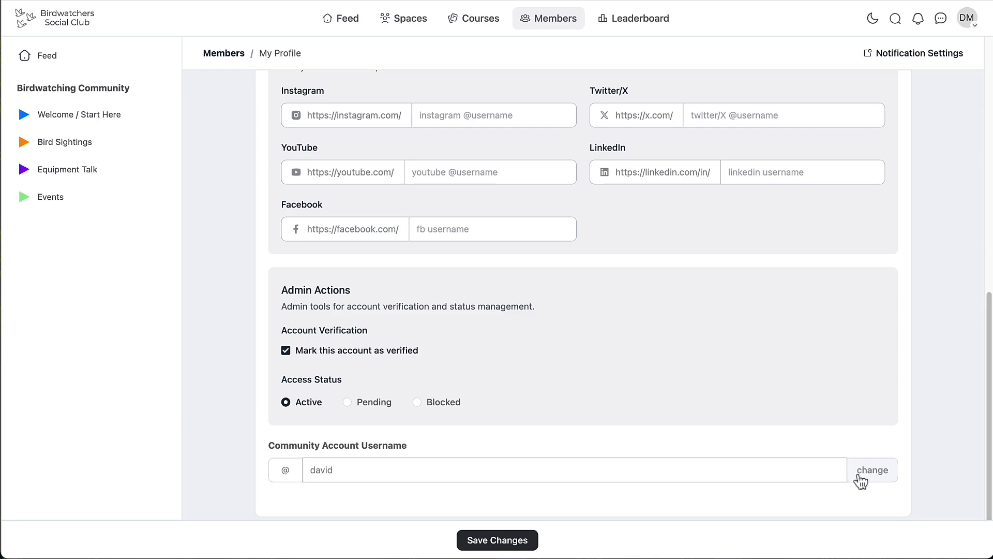
click(505, 539)
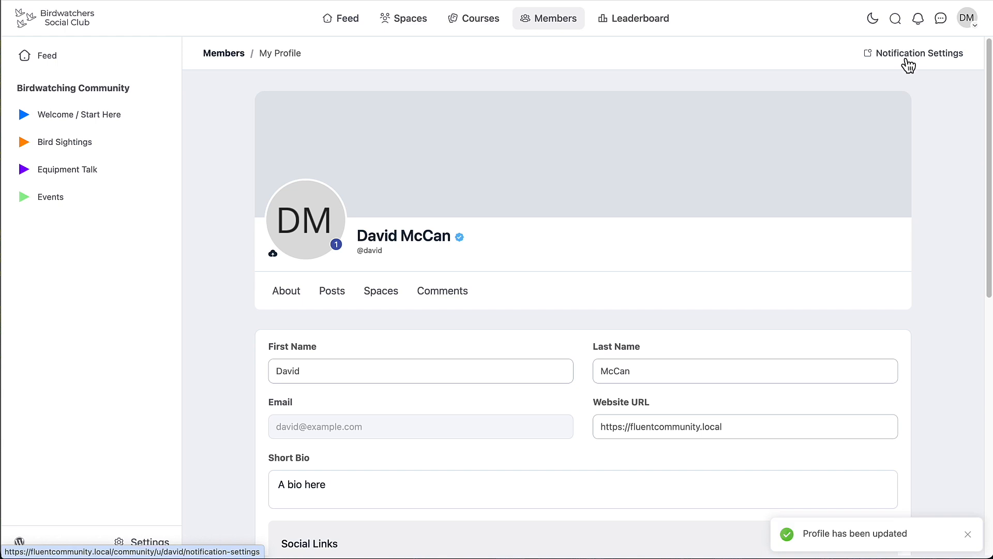
- Look through the portal's feed, spaces, courses, members and leaderboard pages in turn
click(72, 22)
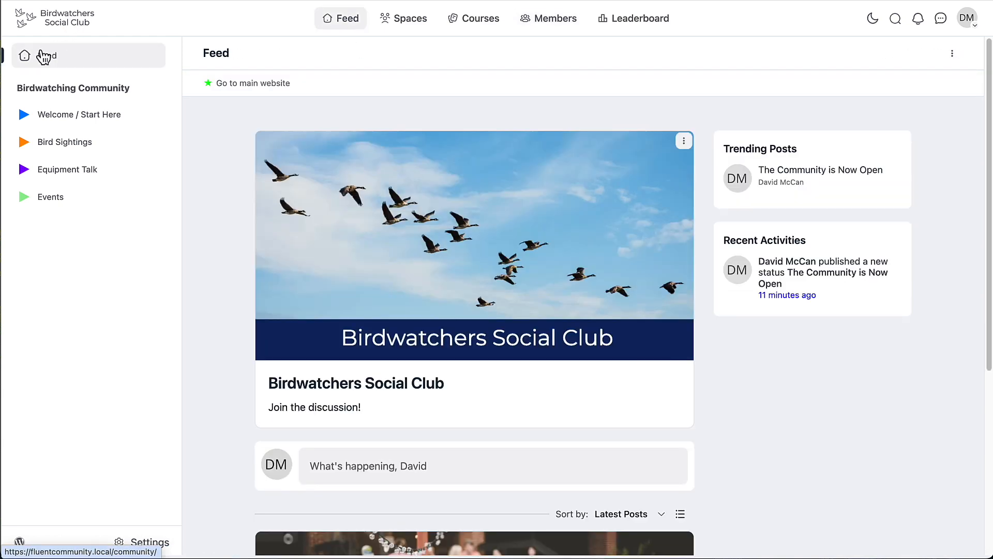
click(408, 24)
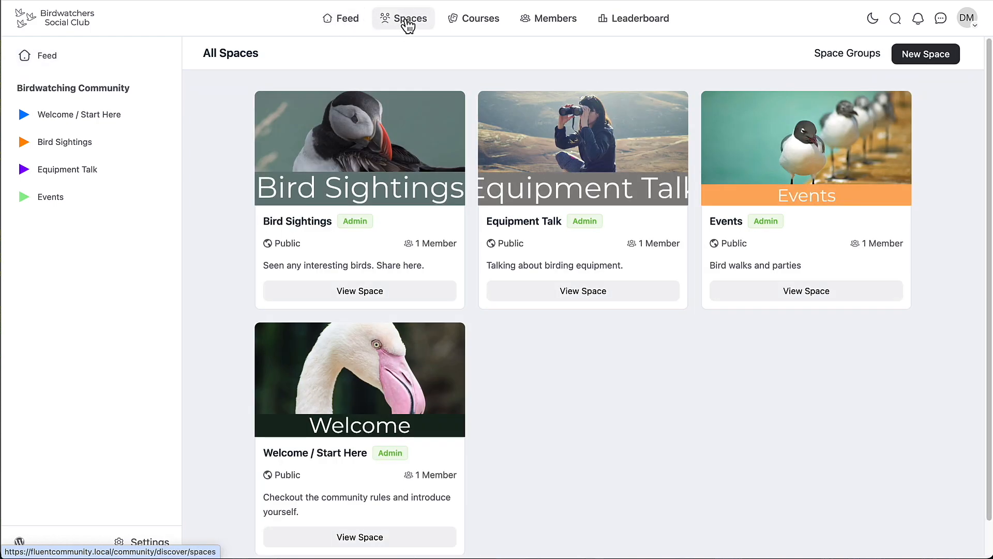
click(486, 20)
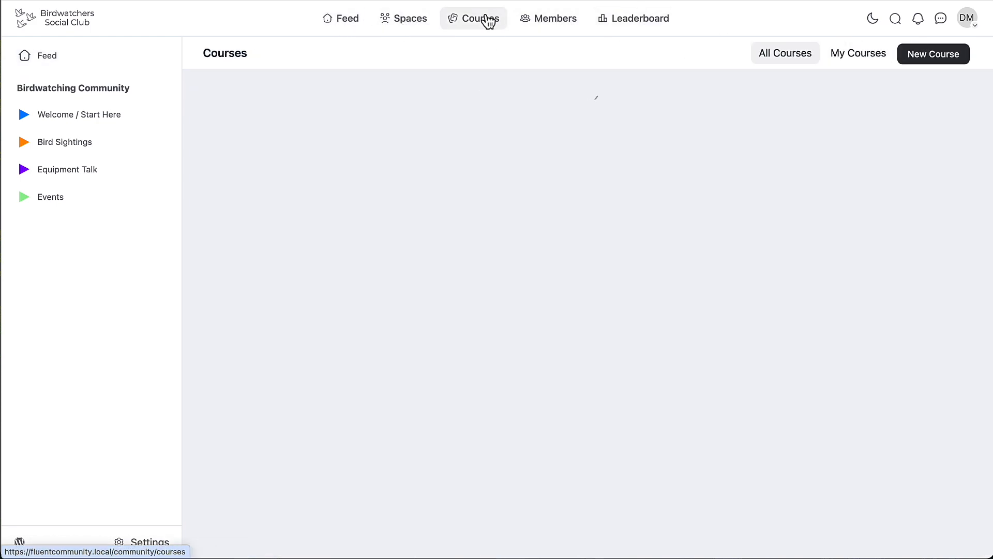
click(555, 23)
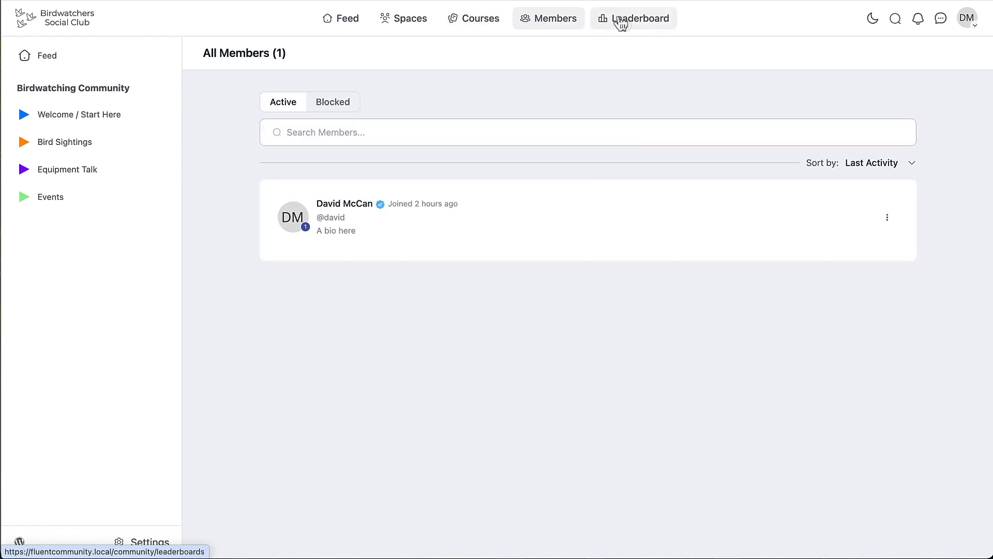
click(626, 23)
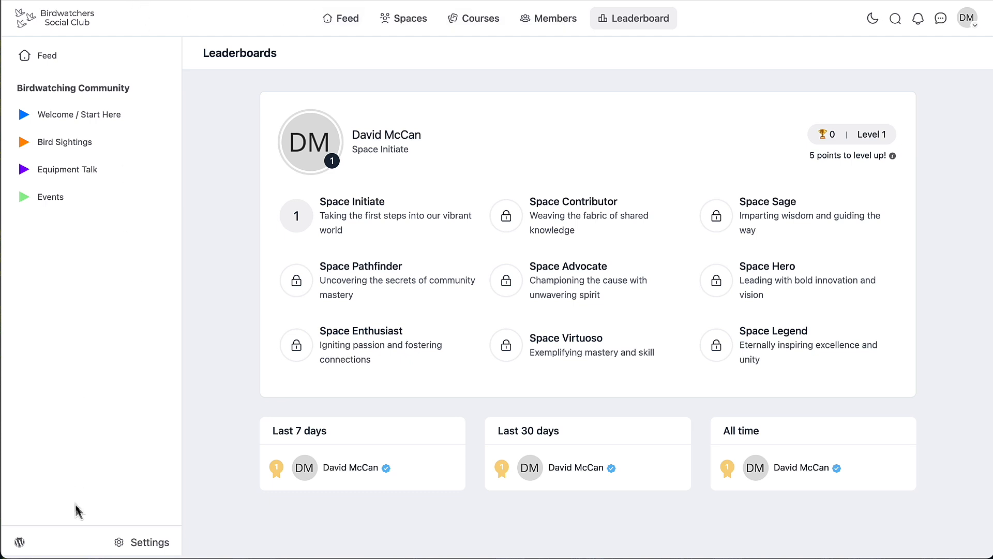
- Go through the portal settings to the WordPress admin dashboard and dismiss the welcome panel
click(139, 546)
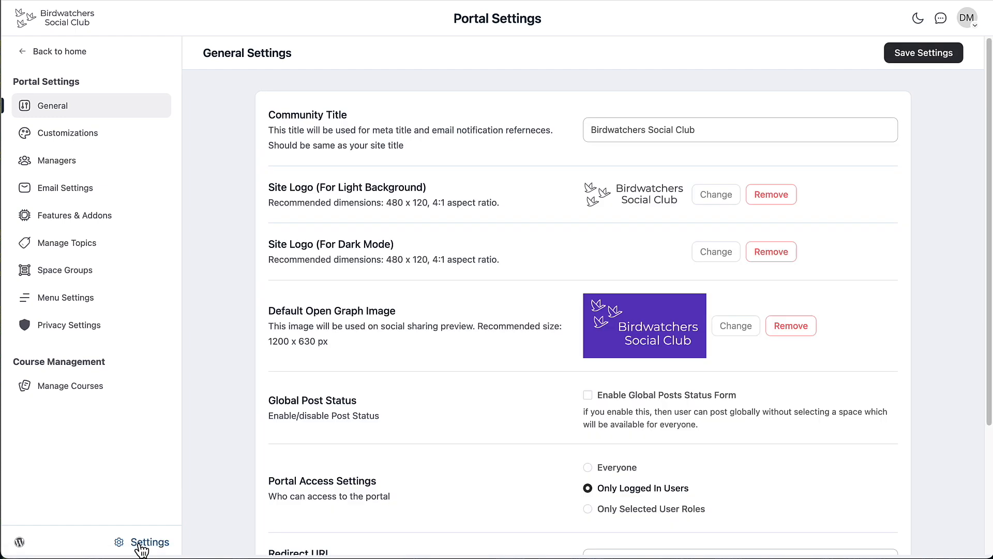
click(19, 544)
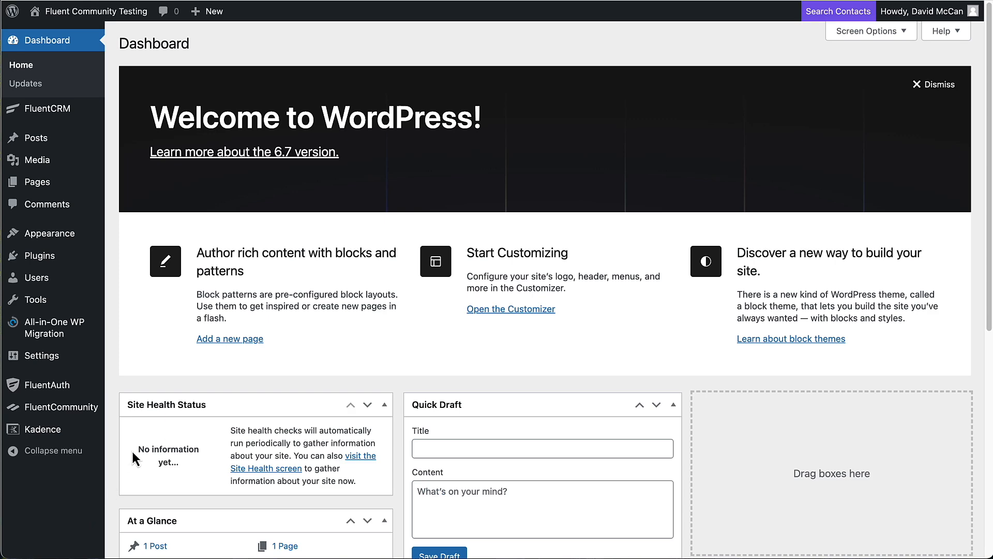
click(934, 85)
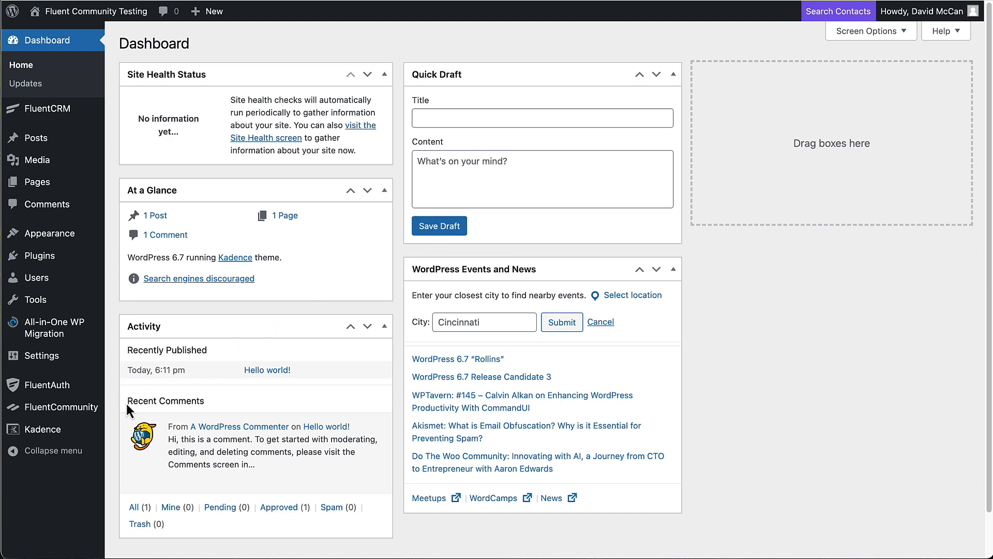
- Enable custom login redirects in the FluentAuth plugin
click(60, 388)
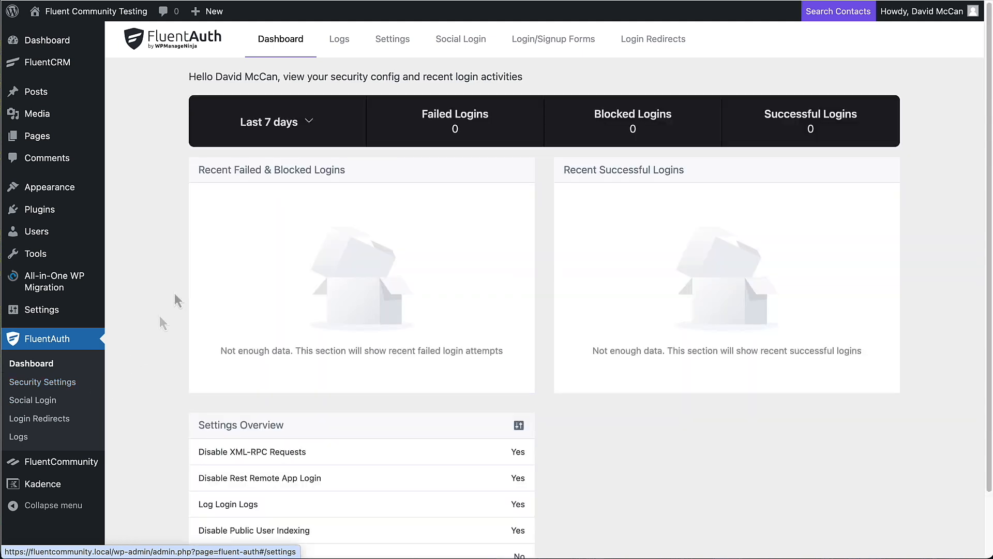
click(661, 44)
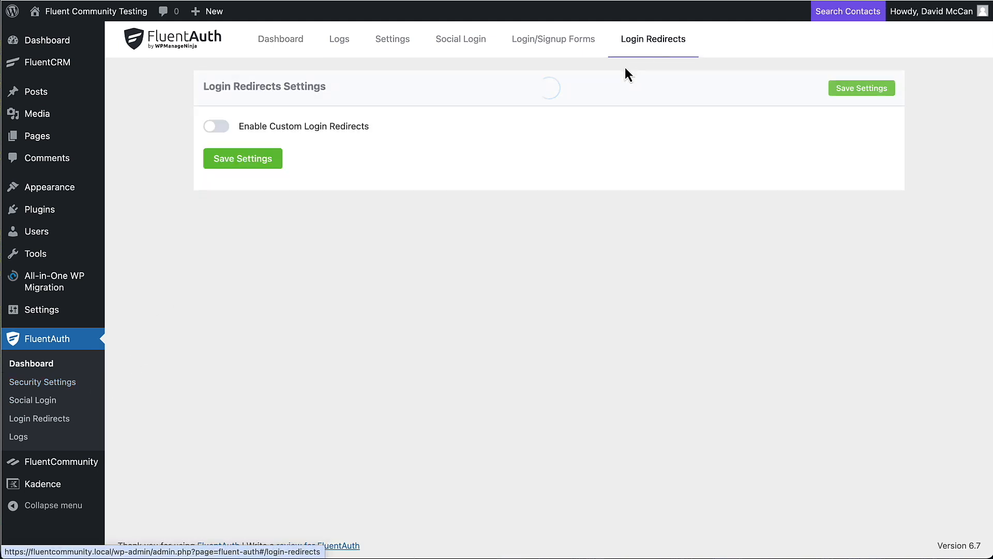
click(215, 126)
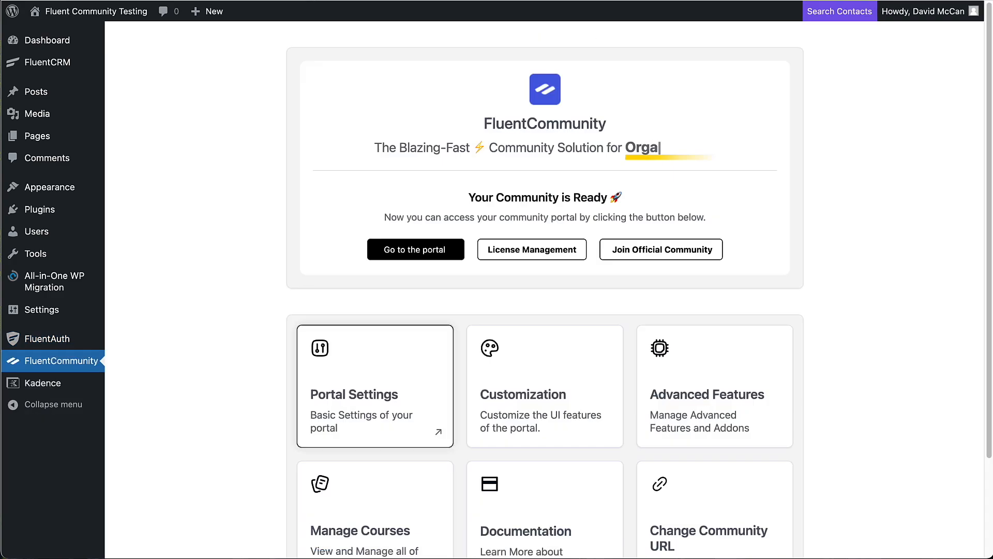
- Copy the portal's login URL from its general settings into FluentAuth's default login redirect URL and save the redirect settings
click(387, 391)
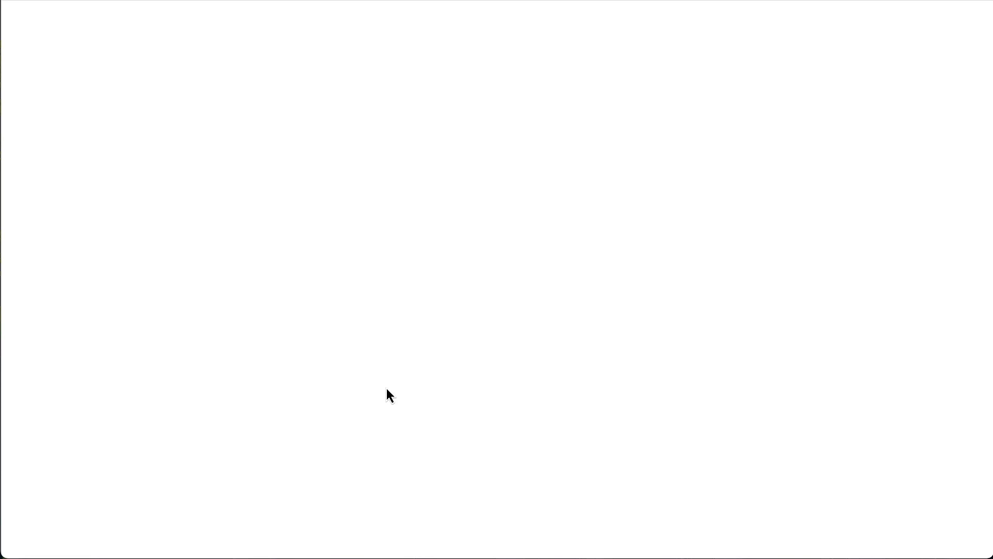
scroll(388, 394, down, 5)
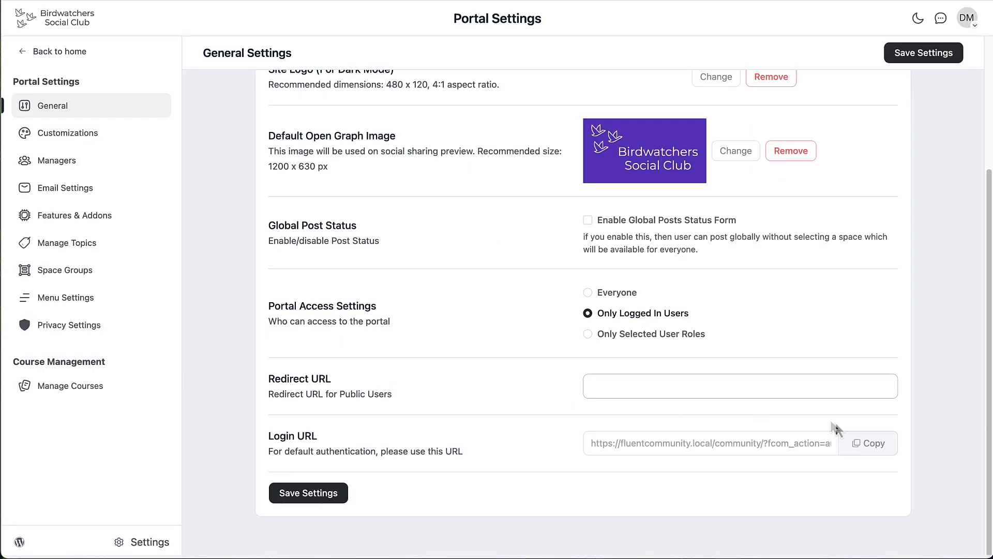
click(860, 448)
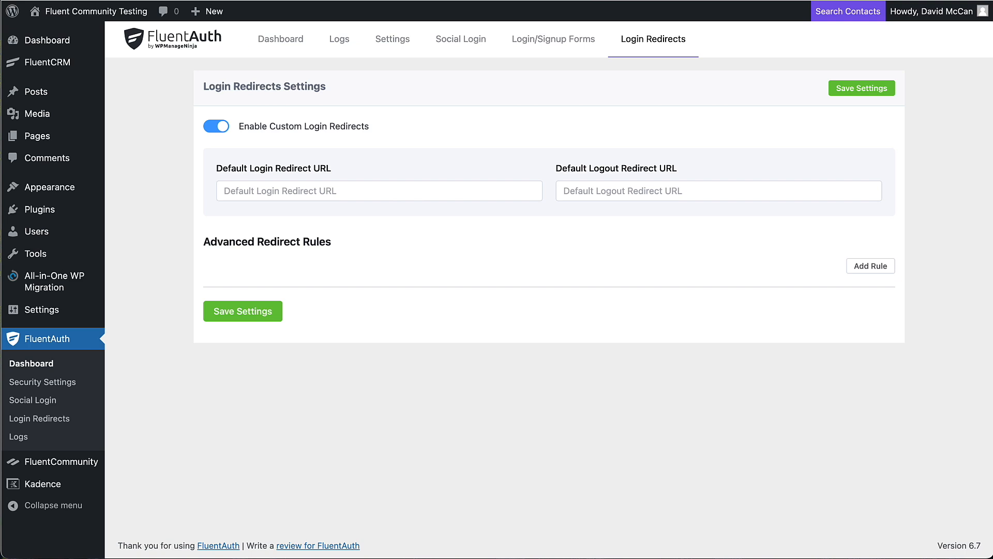
click(300, 189)
right_click(301, 190)
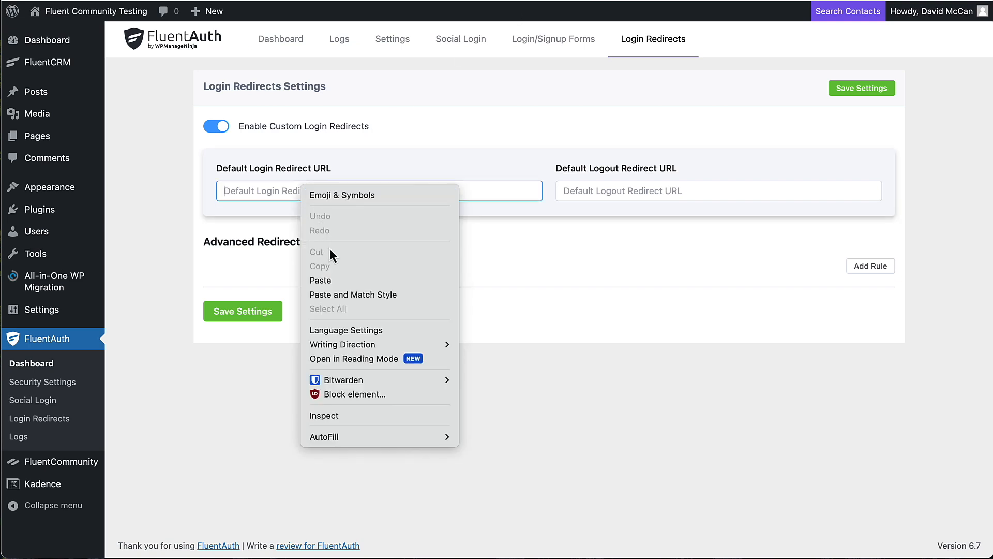
click(320, 280)
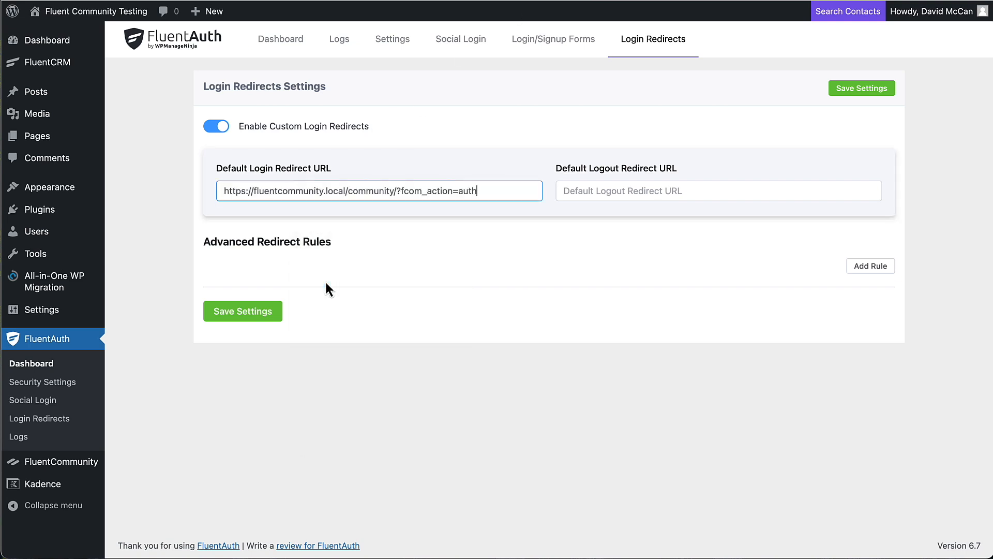
click(274, 312)
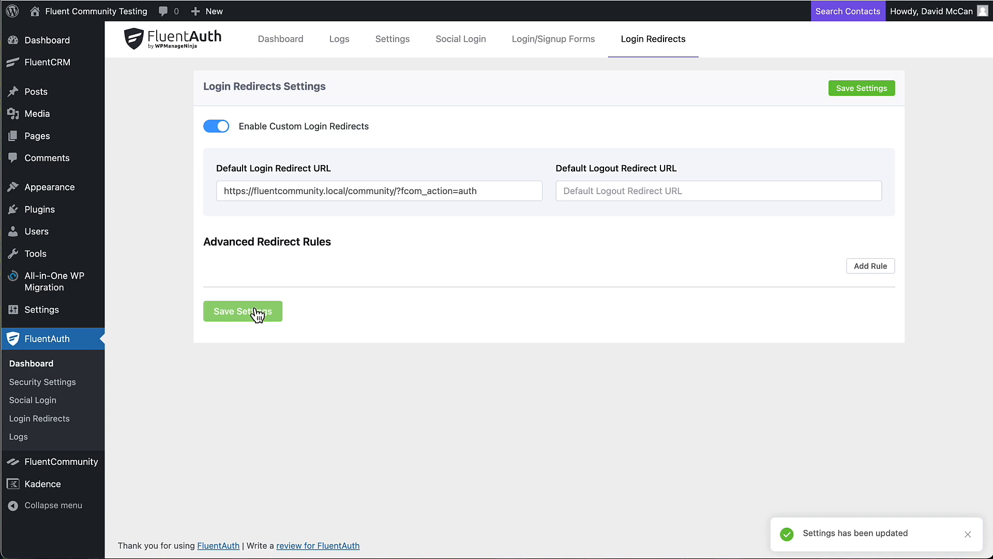
- Copy FluentAuth's registration form shortcode [fluent_auth_signup redirect_to="your_URL"] and save the login/signup form settings
click(545, 40)
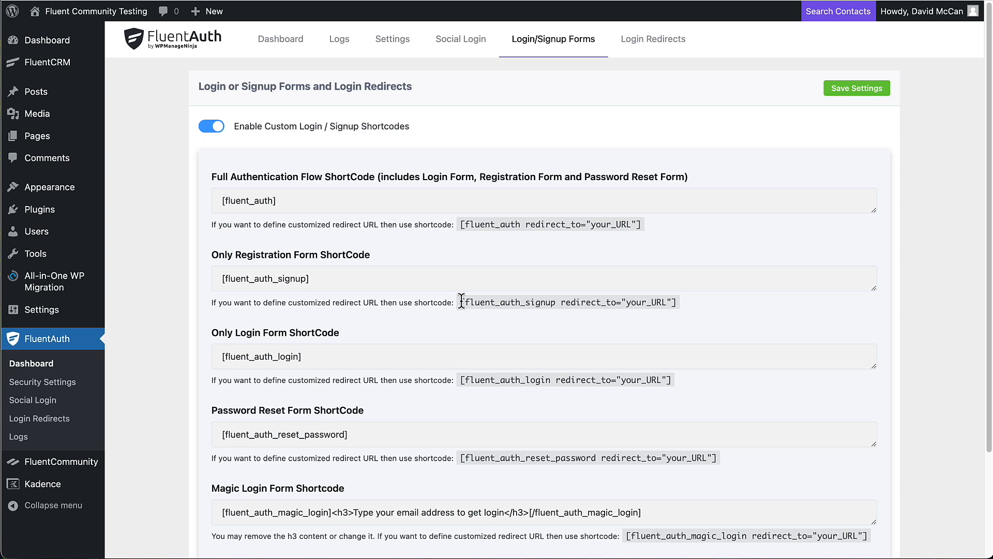
drag(461, 301, 678, 303)
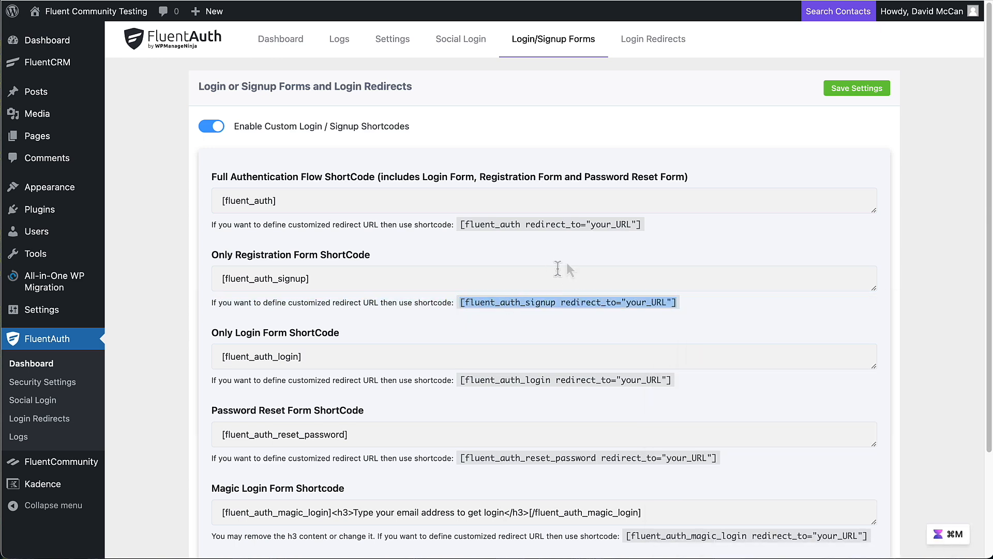
click(854, 89)
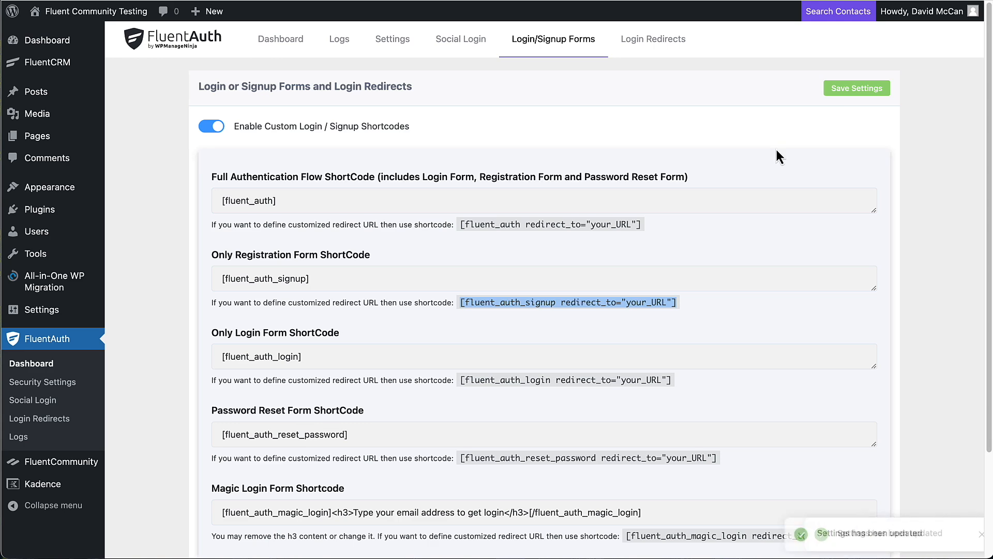
- Create a new page titled "Register" with the paragraph "Join the community by registering here."
mouse_move(44, 140)
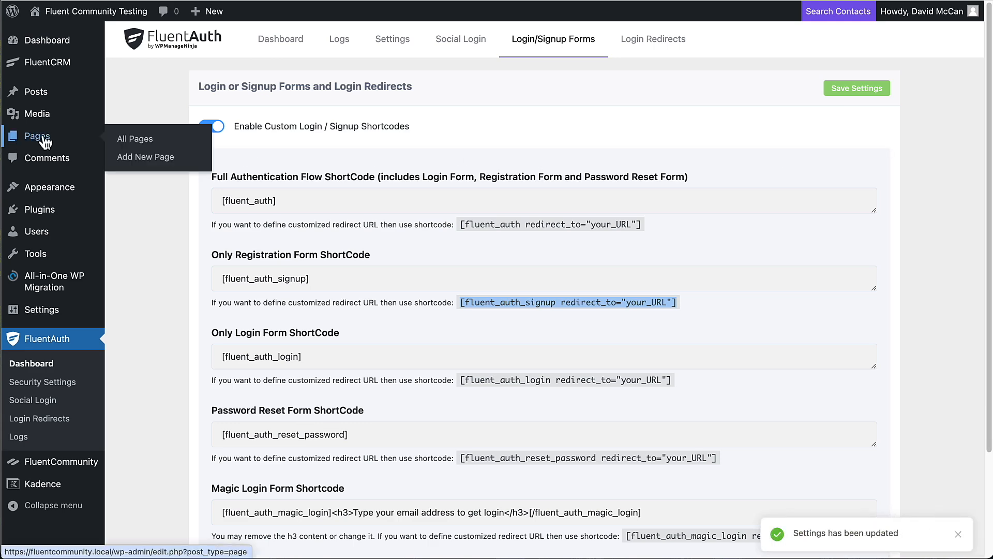
click(132, 161)
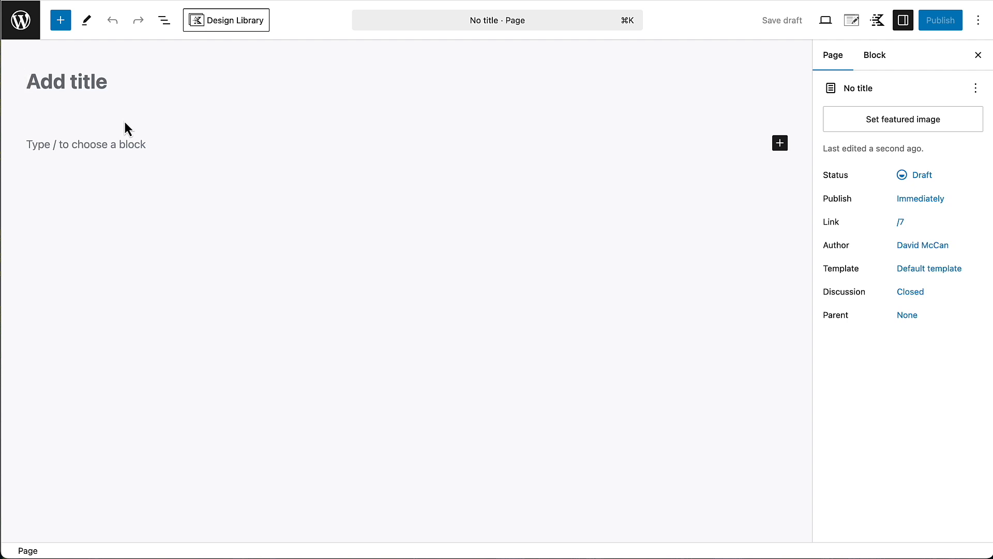
text(Register)
click(79, 144)
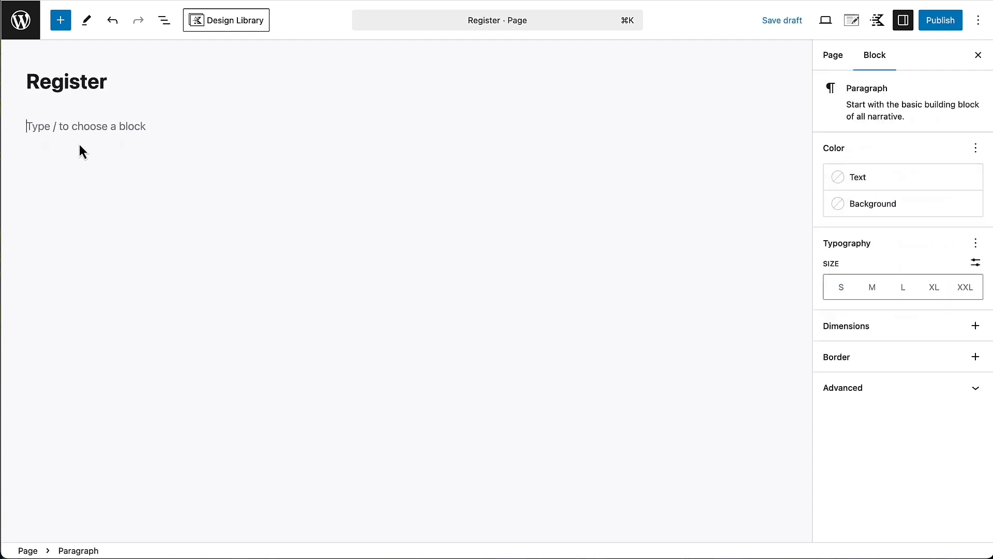
text(Join the comm)
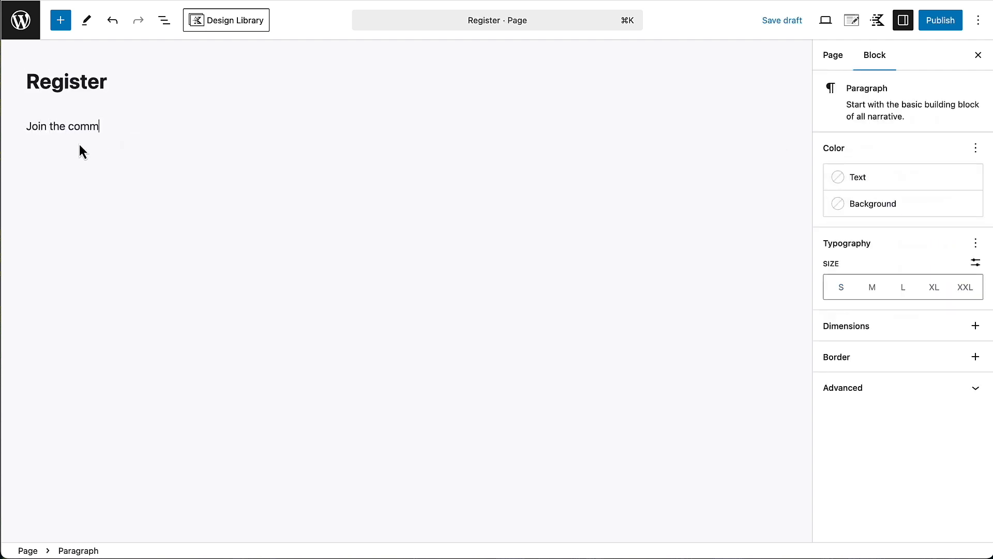
text(unity by registering)
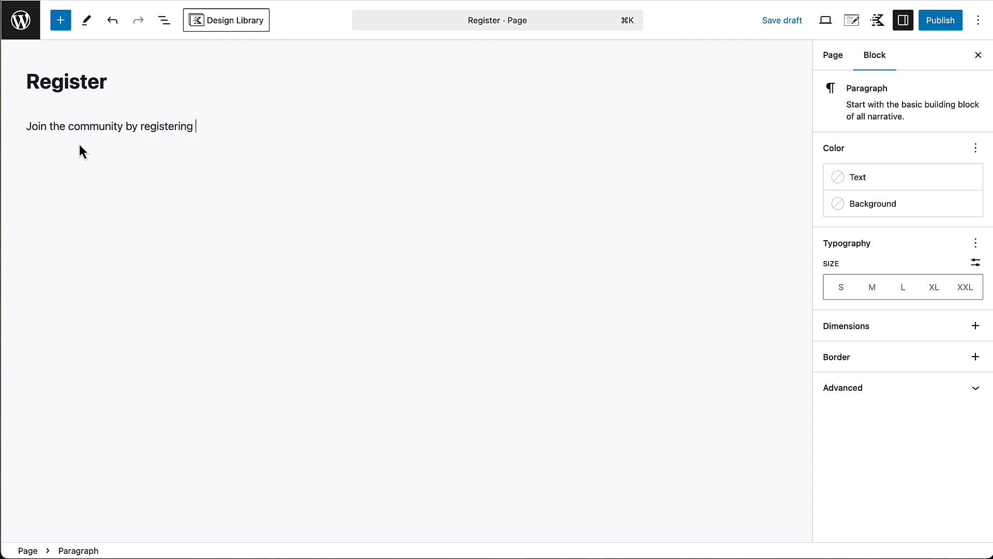
text( here.)
- Add a Shortcode block below the paragraph containing the copied signup shortcode [fluent_auth_signup redirect_to="your_URL"]
key(Return)
text(/)
click(82, 196)
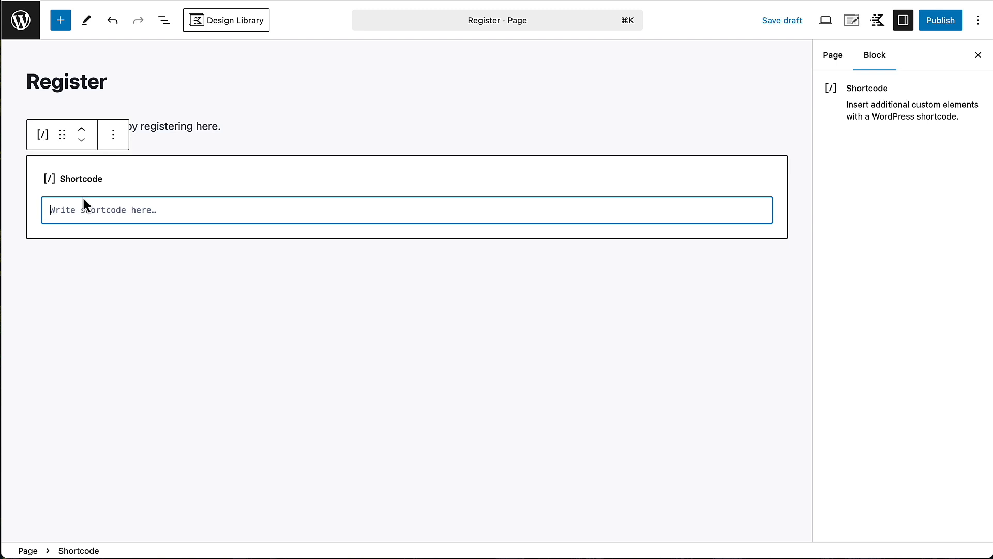
key(super+v)
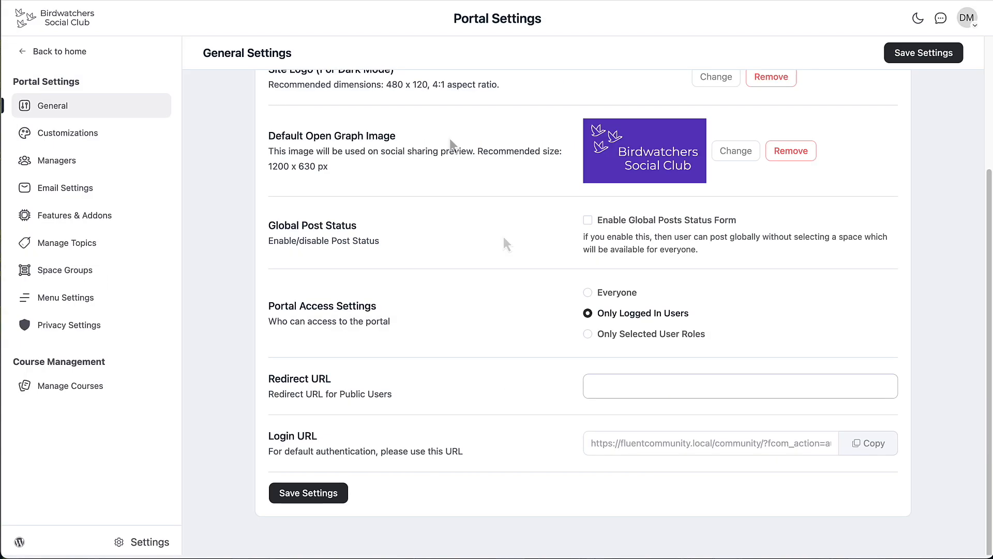
click(857, 443)
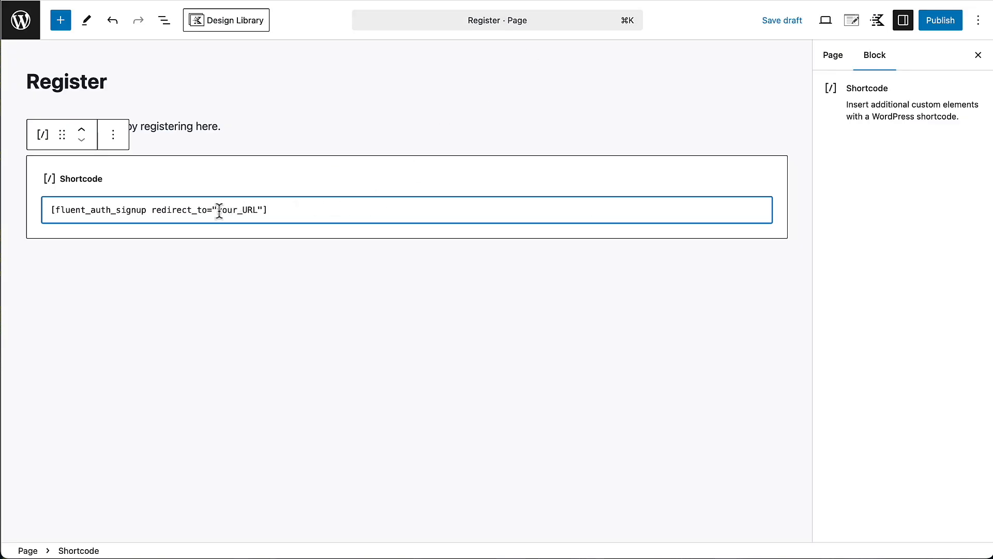
drag(217, 209, 257, 209)
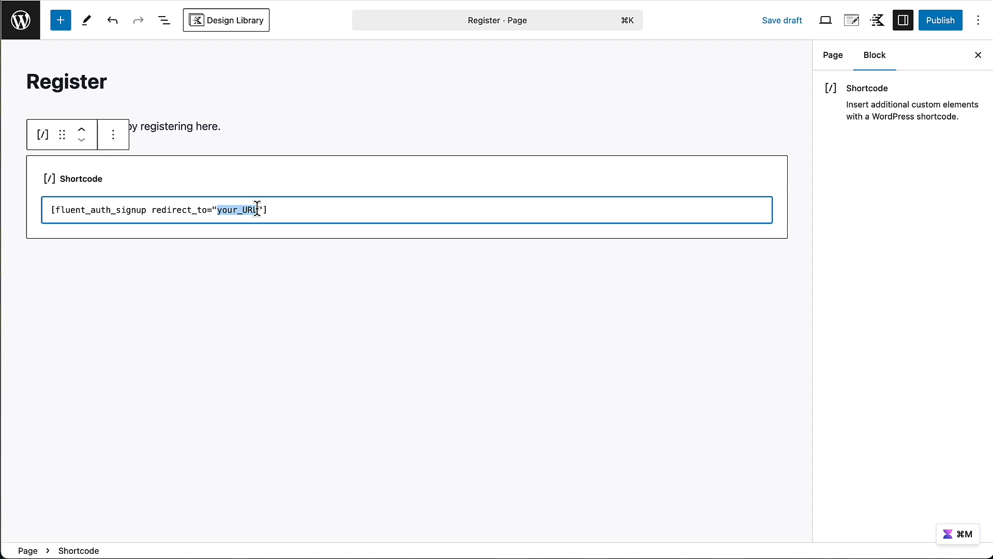
key(super+v)
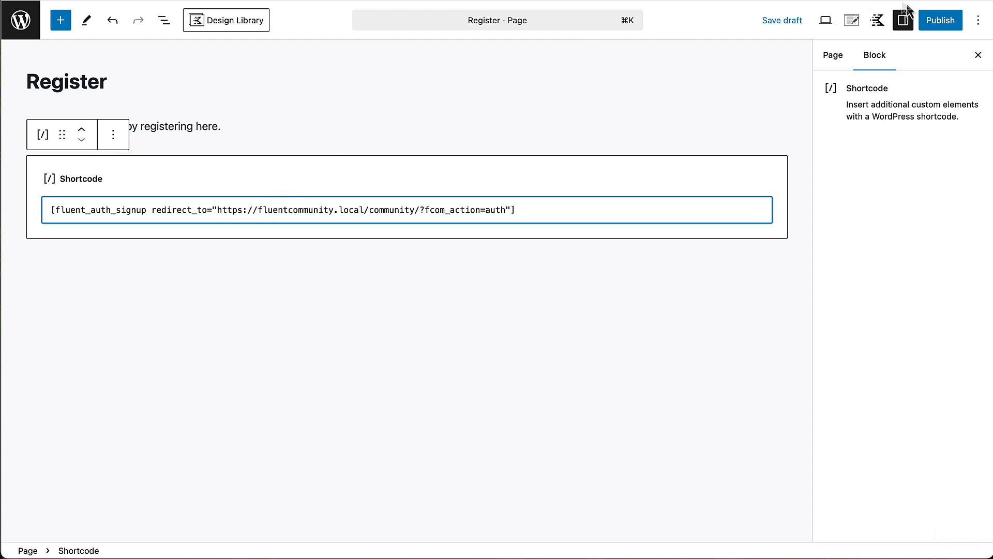
click(939, 23)
click(939, 24)
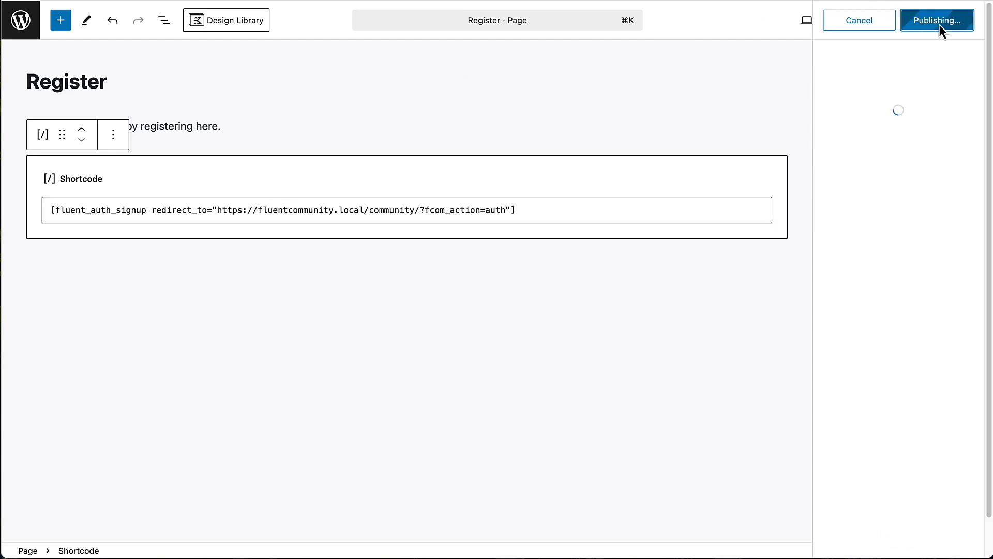
- Visit the site's front end and open the Register page as a logged-out visitor
click(37, 18)
click(80, 17)
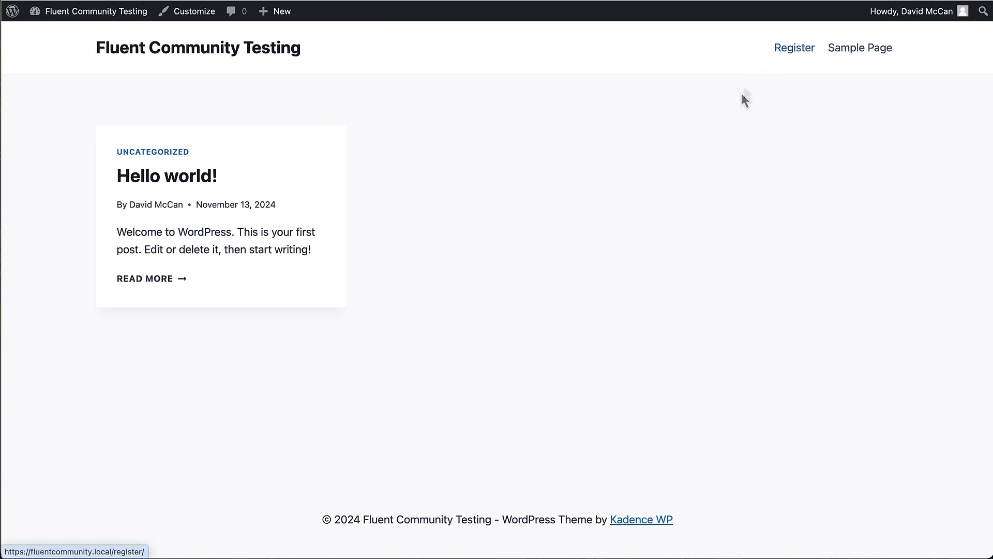
click(795, 47)
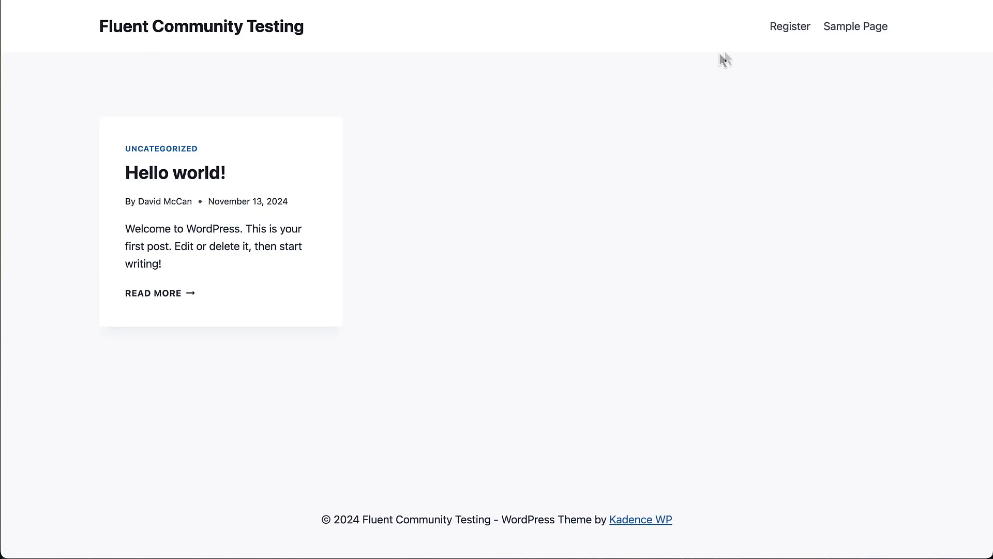
click(797, 28)
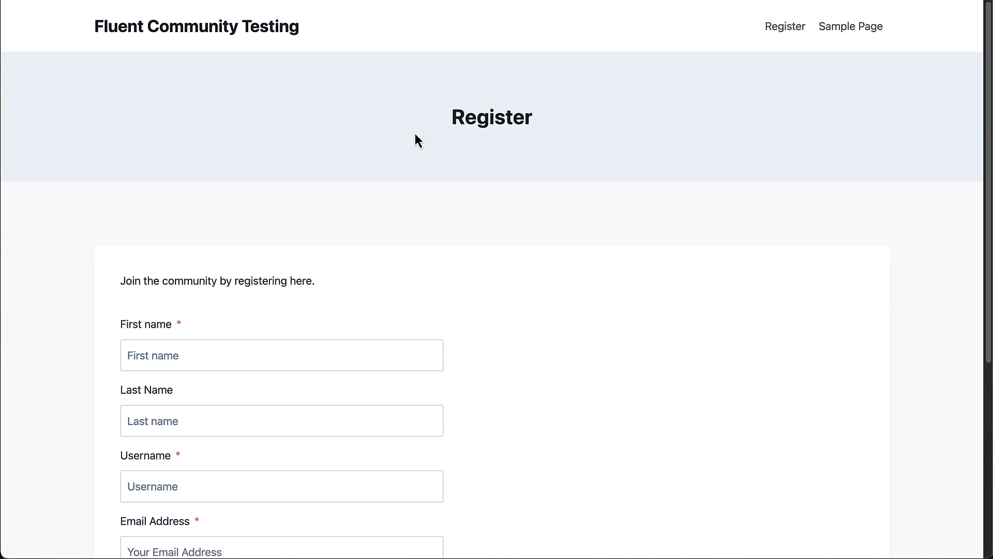
- Fill in the registration form with the new member's name, username, email and password, submit it and dismiss the password-saving prompt
scroll(416, 131, down, 1)
scroll(417, 133, down, 5)
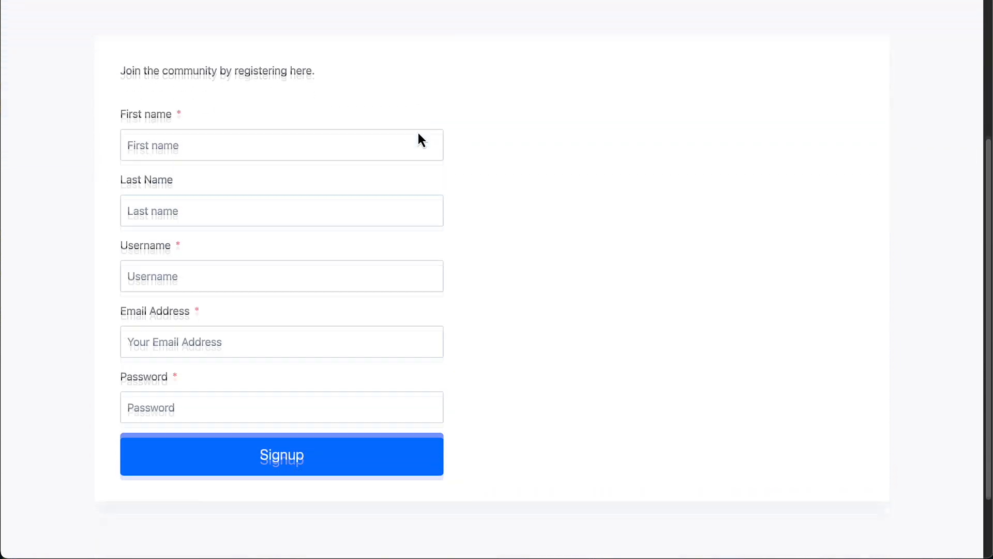
click(419, 138)
text(Pippa)
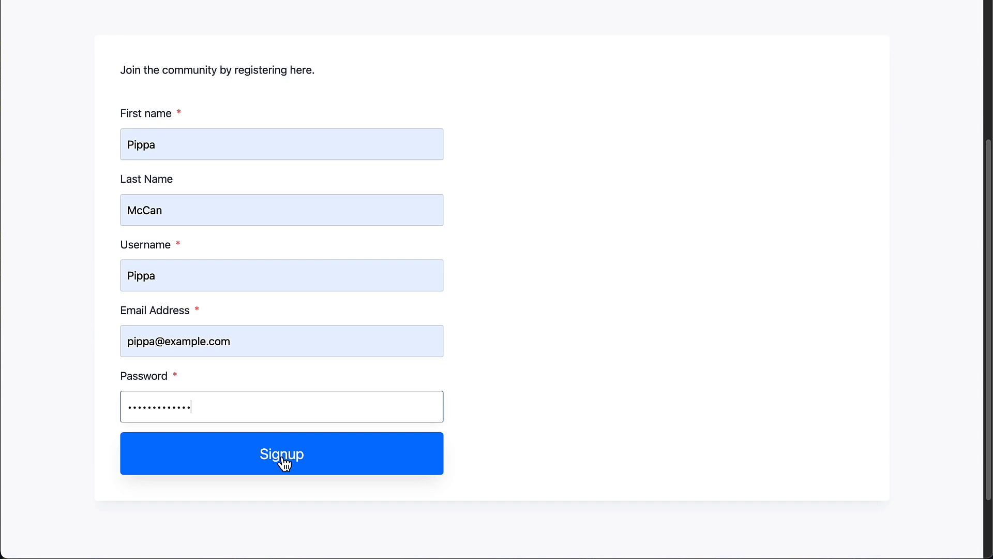
click(281, 458)
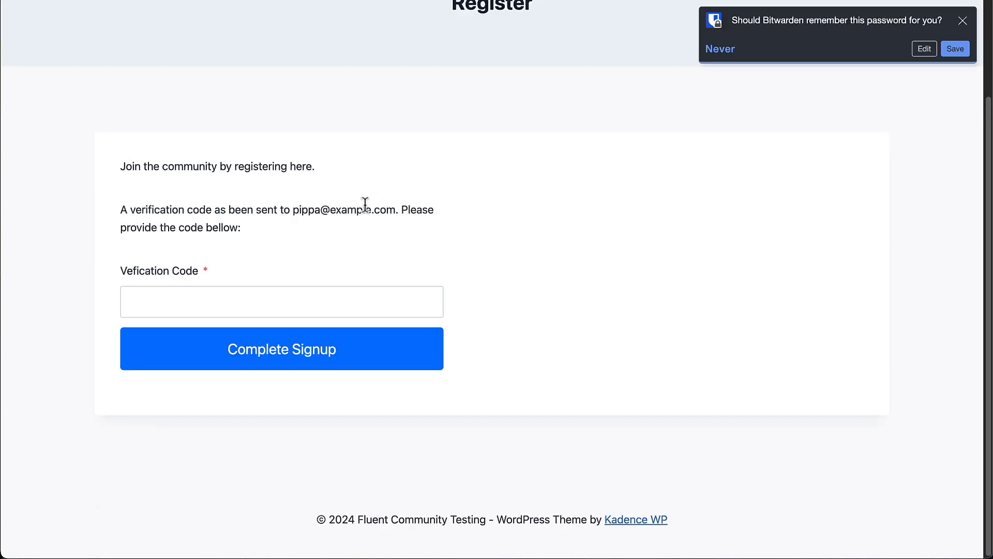
click(963, 21)
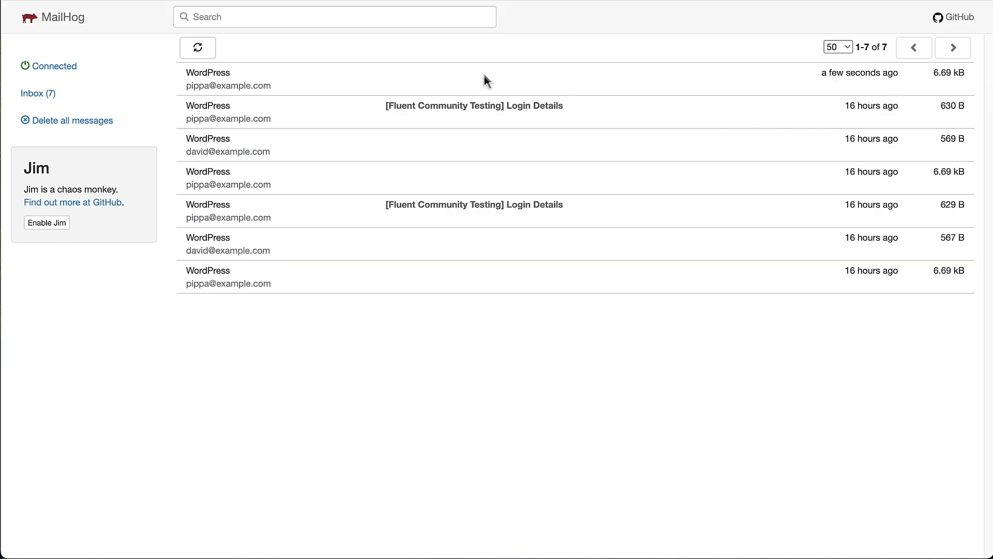
- Copy the verification code from the newest registration email in MailHog, paste it into the Register page's verification code field and complete the signup
click(234, 81)
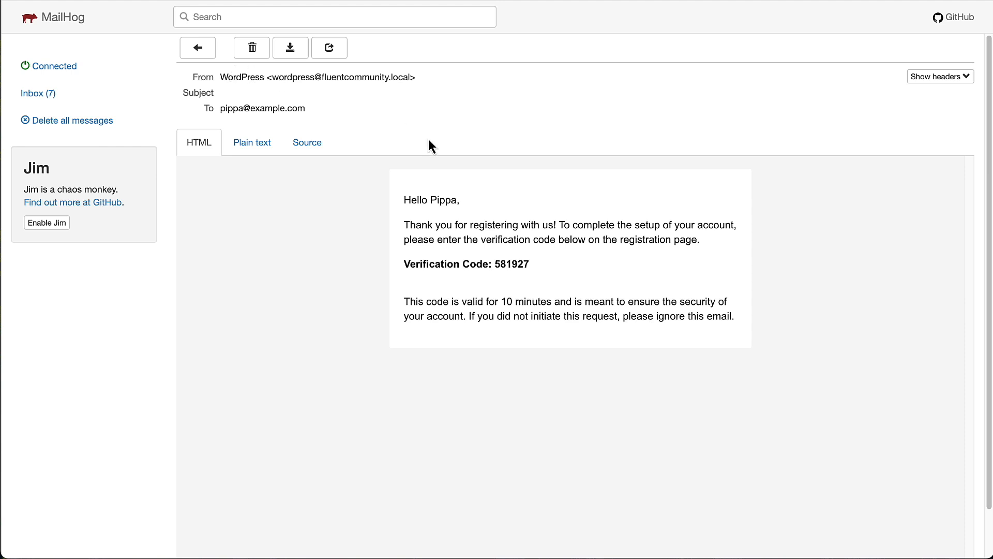
double_click(512, 263)
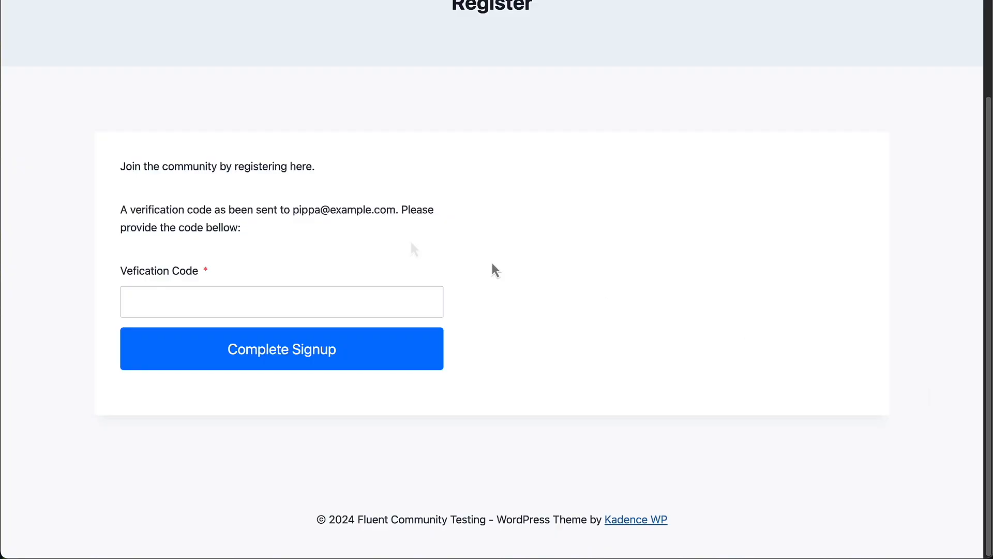
right_click(228, 305)
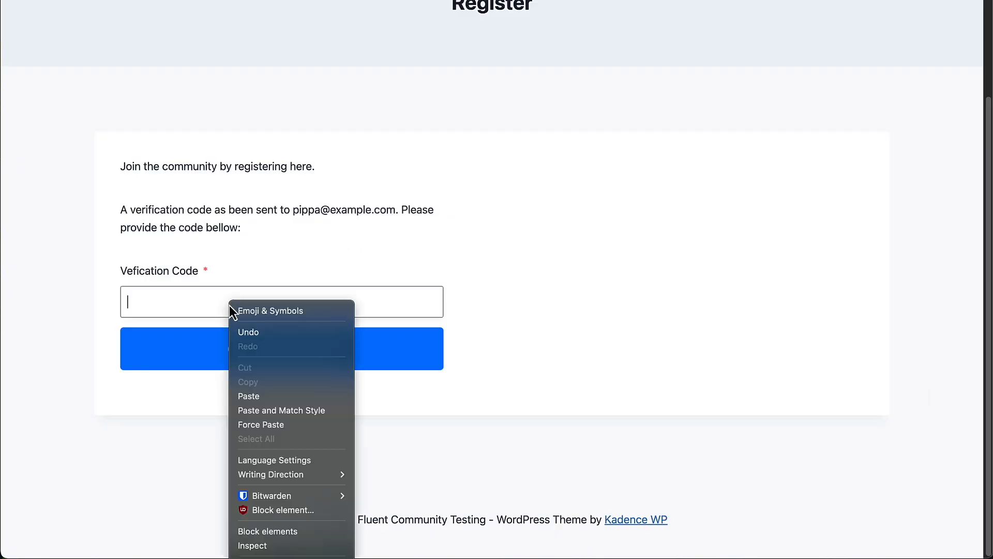
click(266, 395)
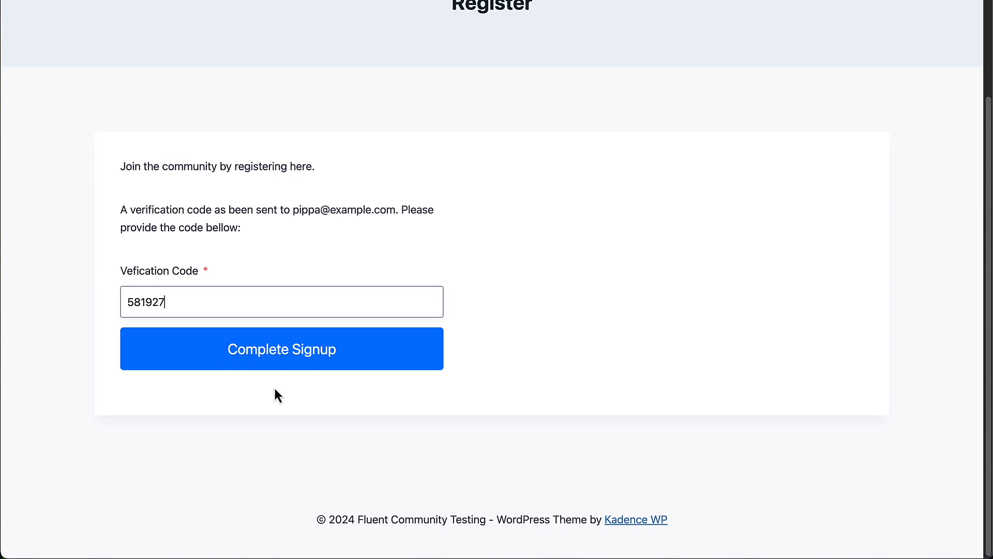
click(278, 362)
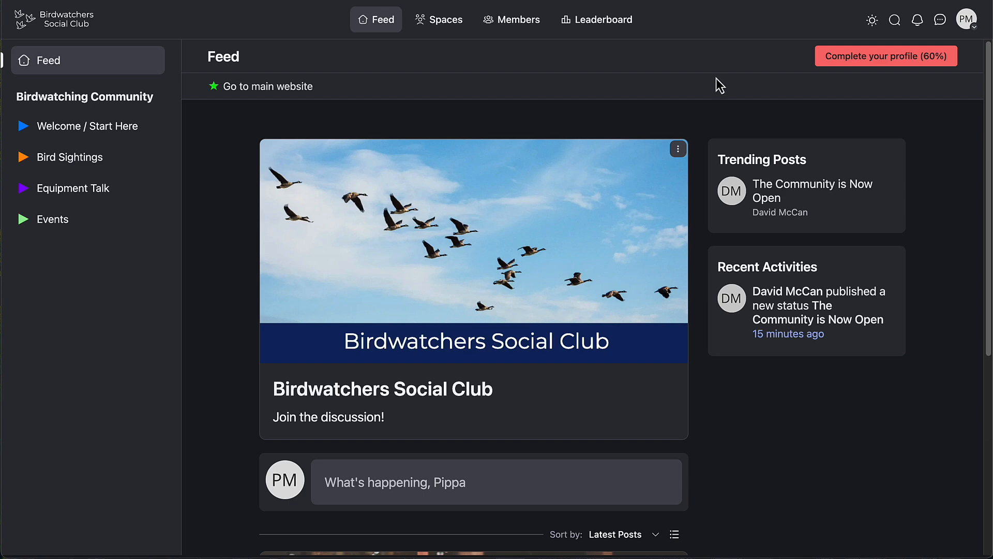
- Switch the community portal to light mode and back to dark mode
click(873, 22)
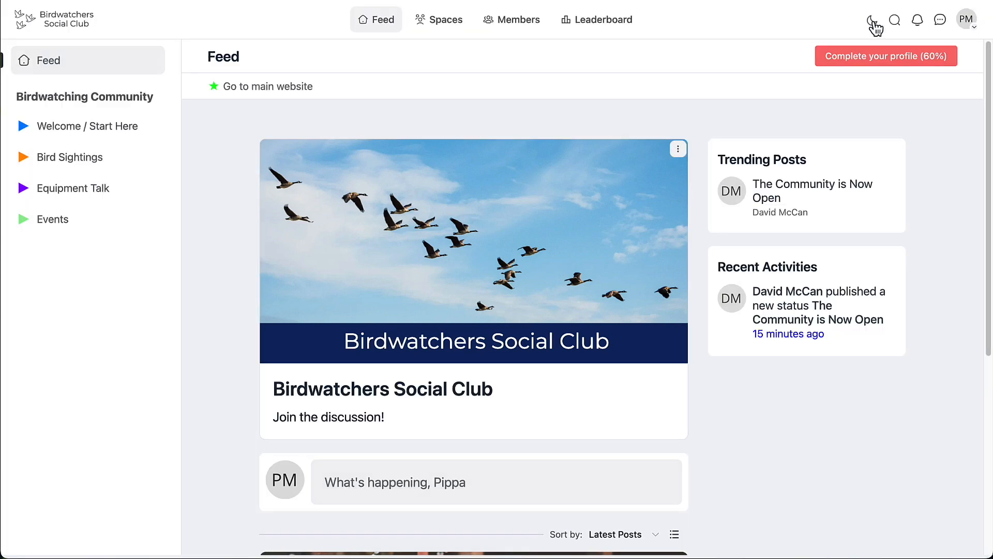
click(873, 22)
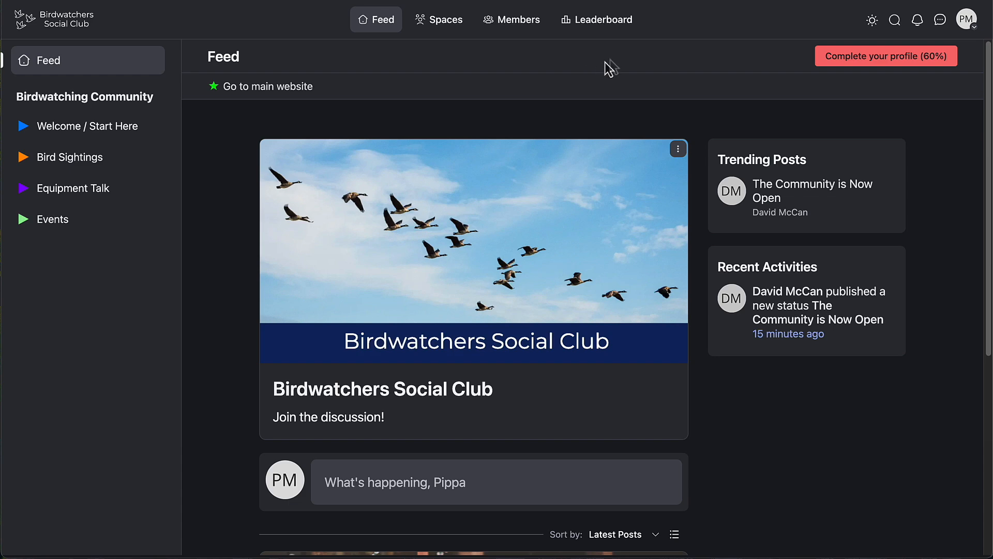
- Join the Welcome / Start Here space and post the comment "Glad to be here." on The Community is Now Open
click(121, 134)
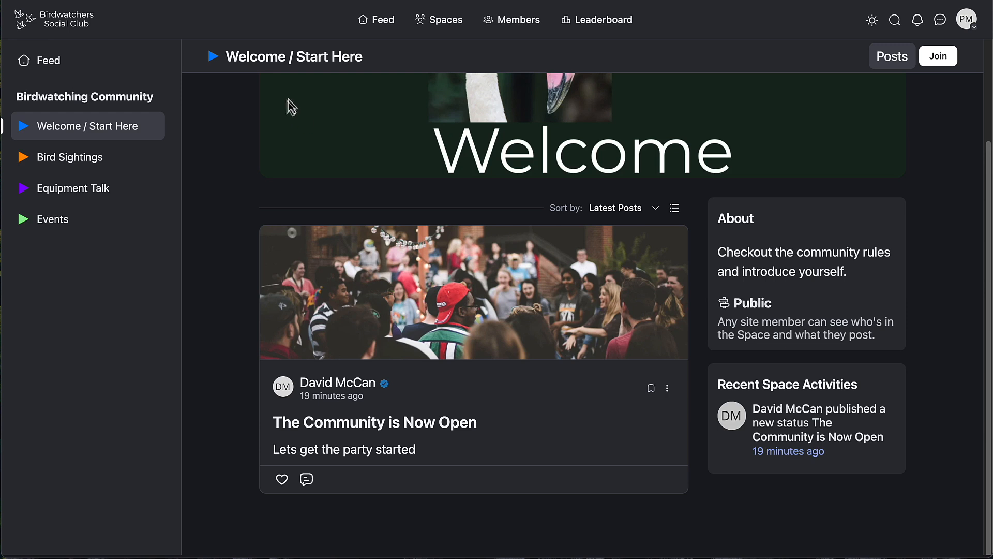
click(308, 480)
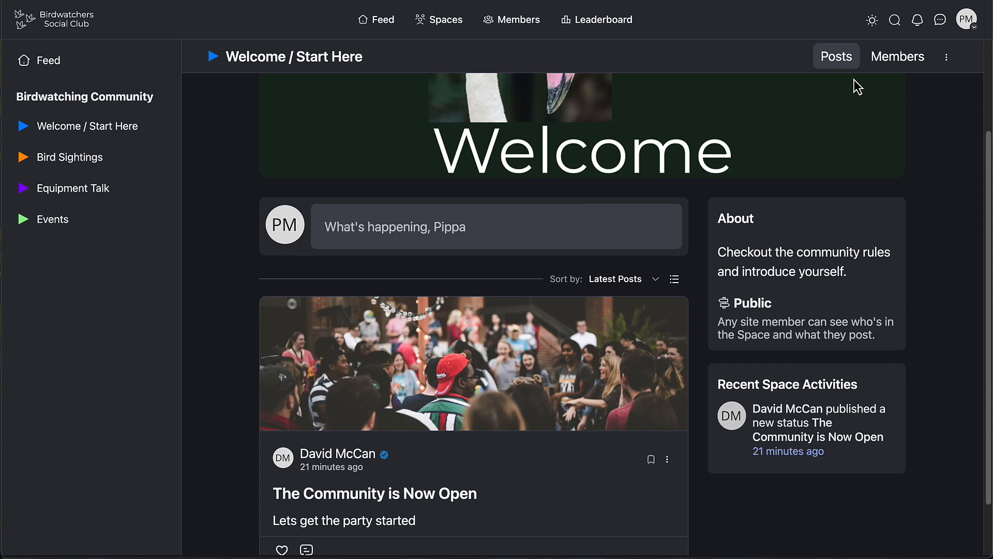
scroll(760, 93, down, 2)
click(306, 479)
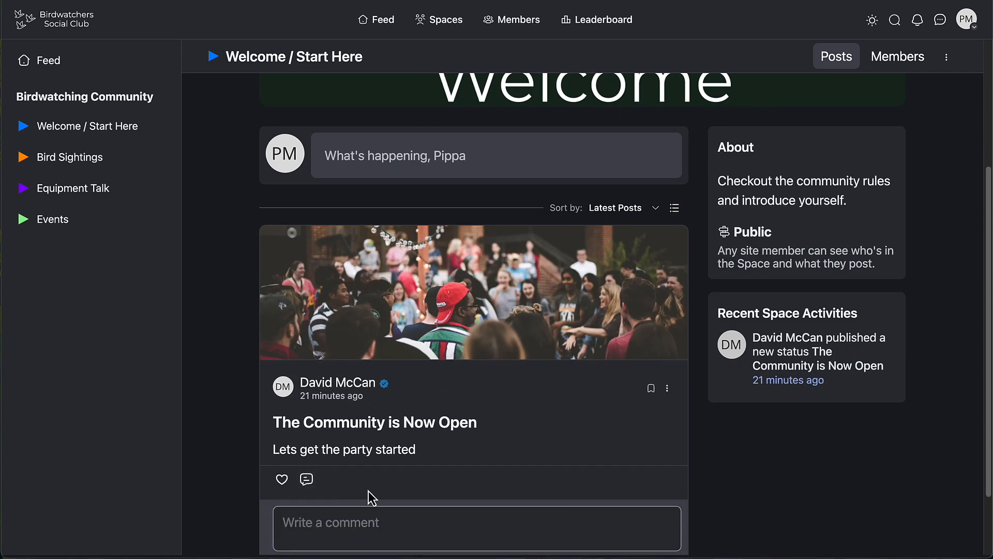
scroll(371, 496, down, 2)
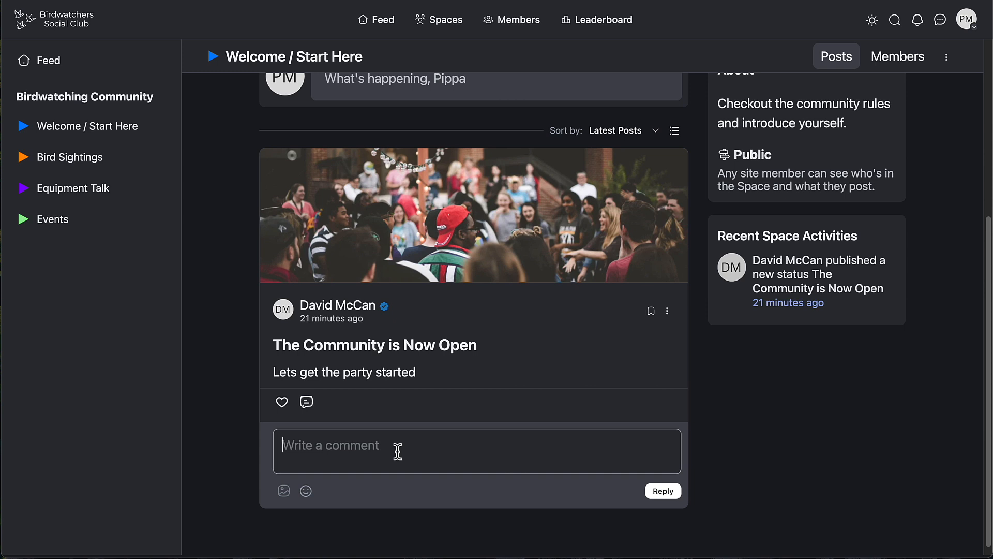
text(Glad t)
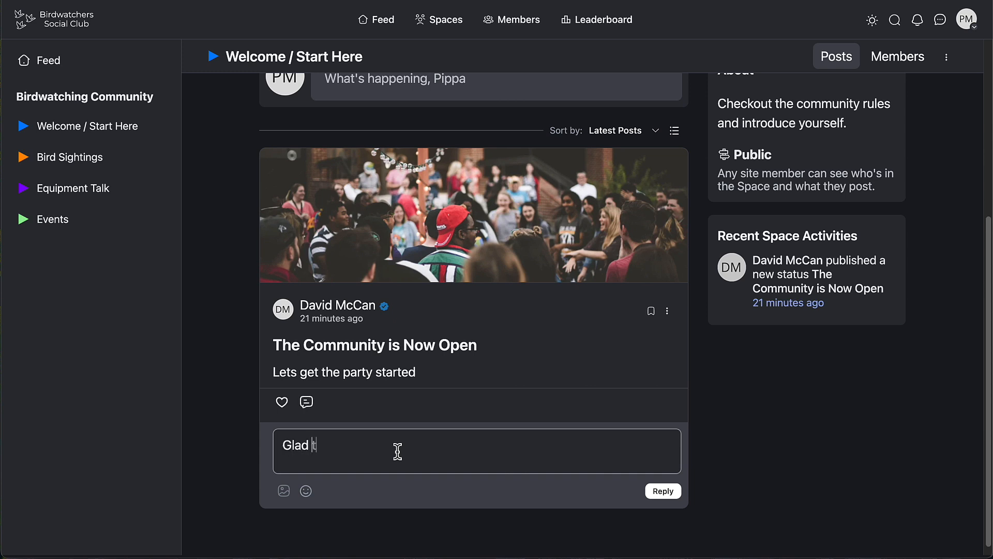
text(o be here.)
click(670, 494)
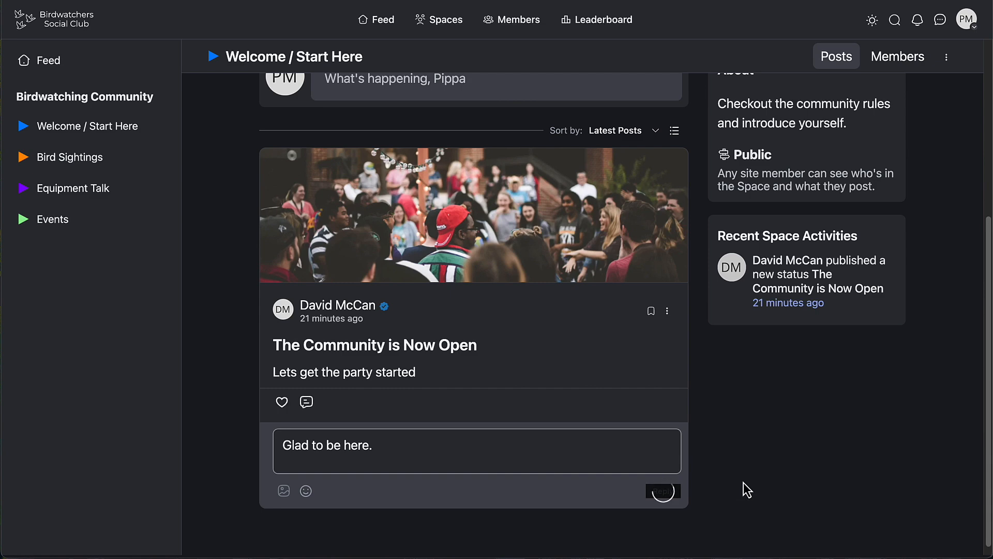
scroll(239, 128, up, 5)
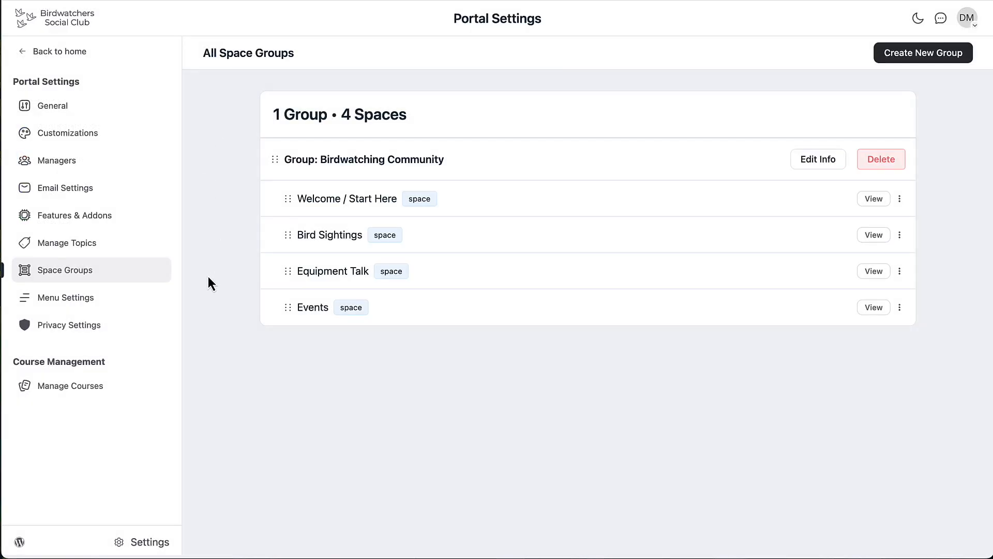
- Start a new space group in the admin's portal settings with the title Courses and the slug courses
click(66, 52)
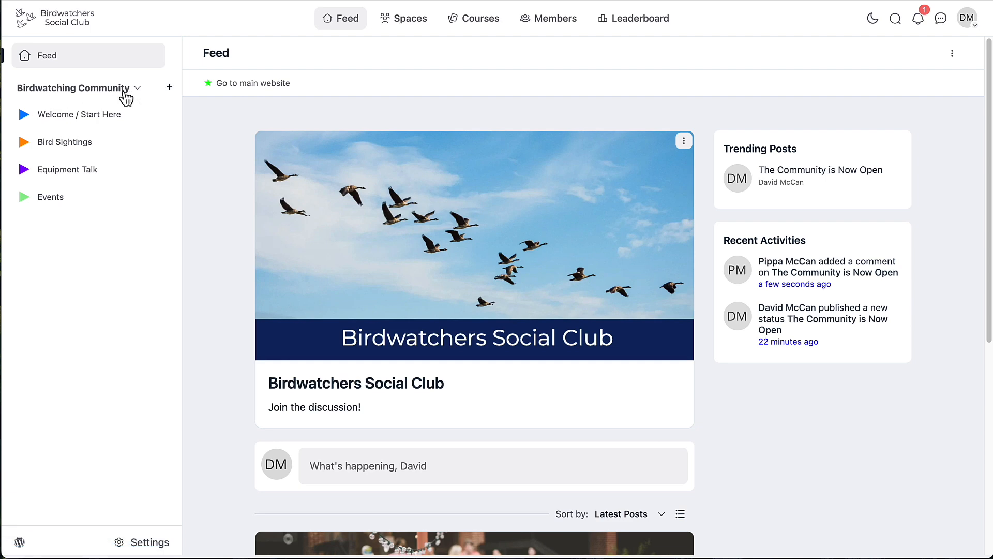
click(49, 1)
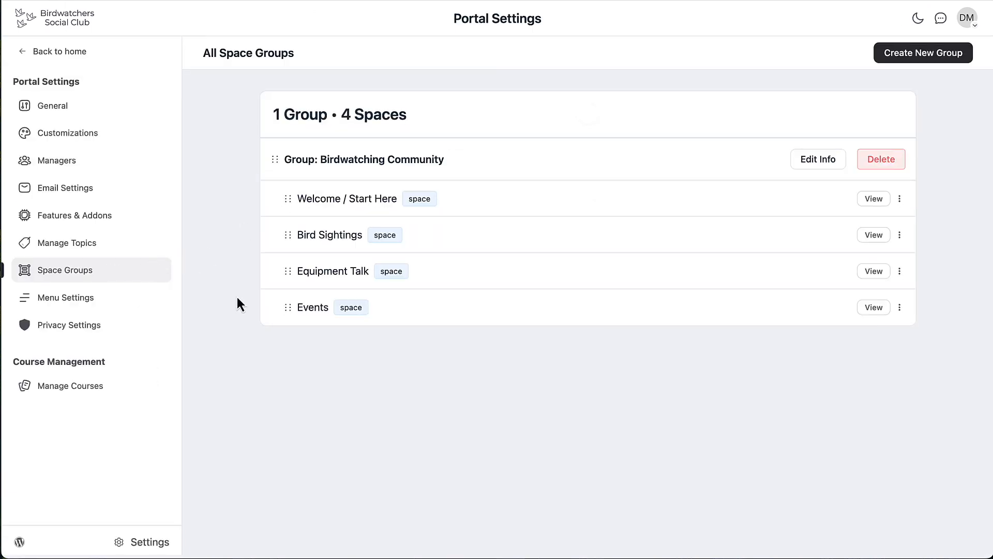
click(940, 61)
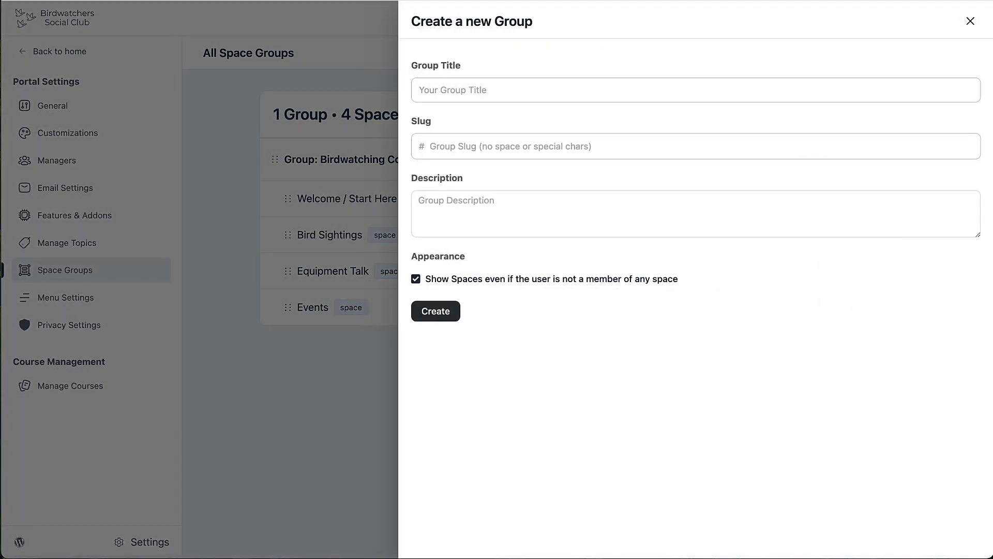
click(488, 91)
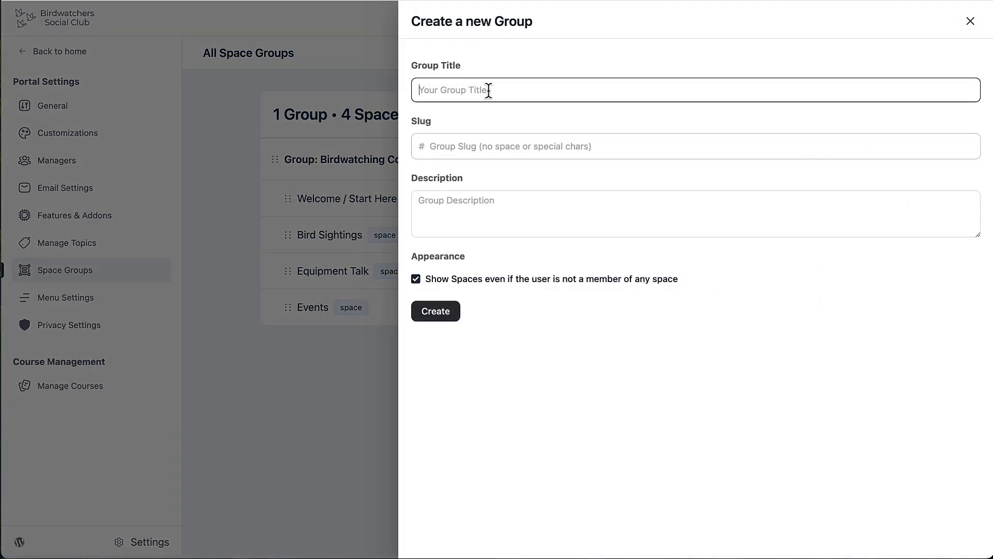
text(Courses)
click(464, 146)
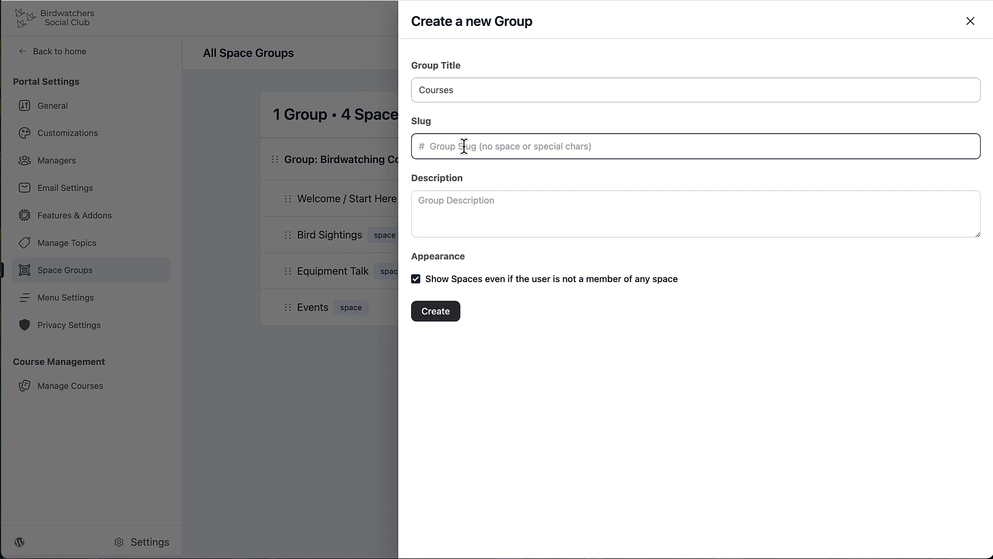
text(courses)
- Describe the group as "Courses to learn about birds and birding." and create it
click(455, 202)
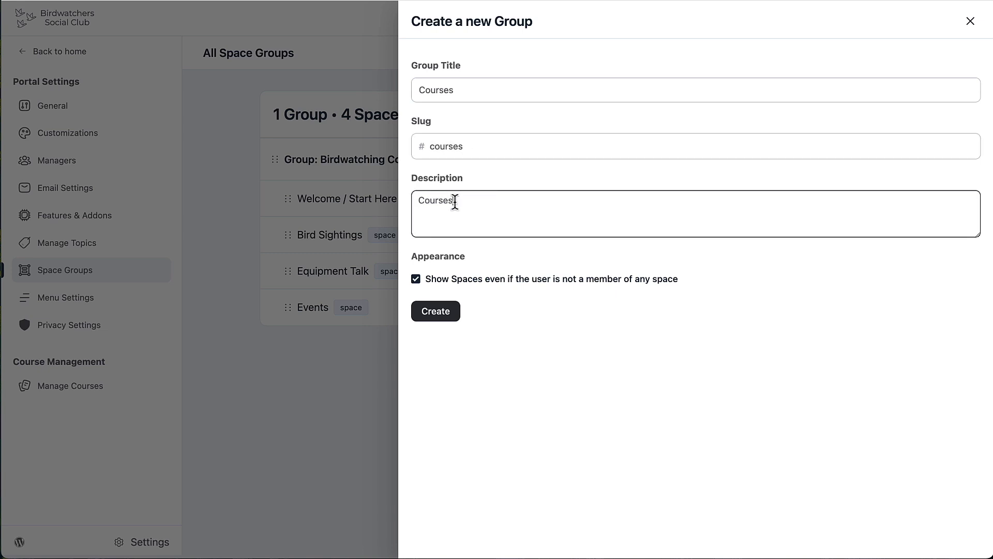
text(abou)
key(BackSpace)
key(BackSpace)
key(BackSpace)
key(BackSpace)
key(BackSpace)
text(to learn about birds and birding)
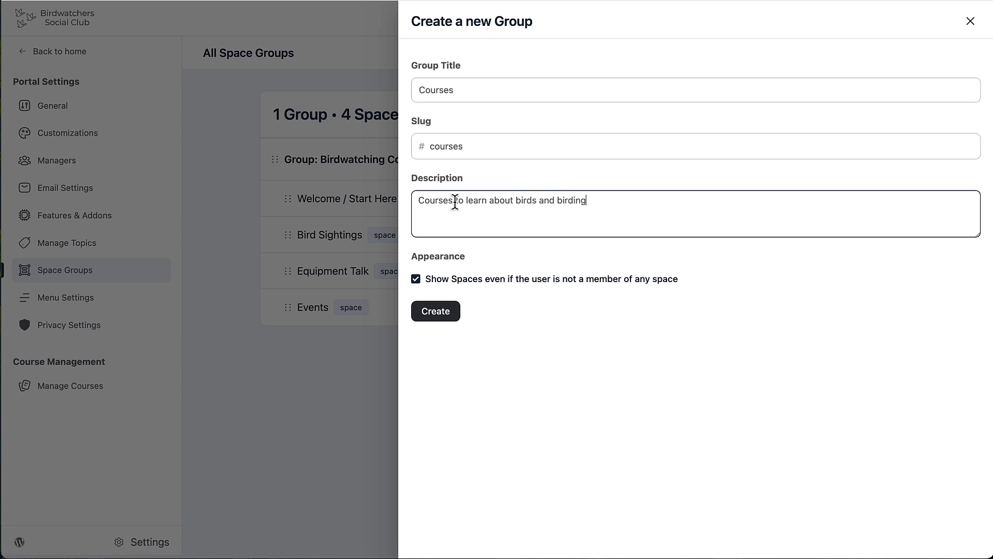
text(.)
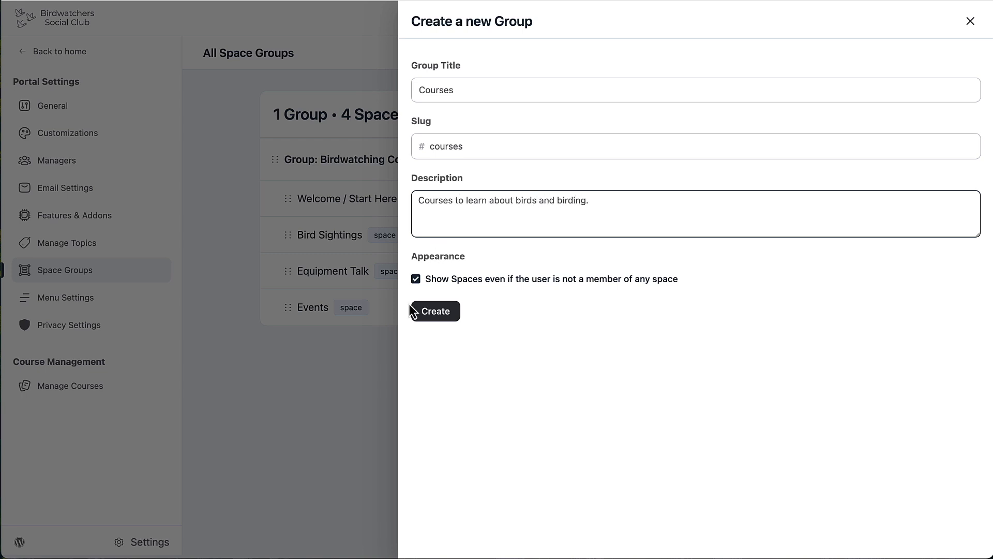
click(439, 311)
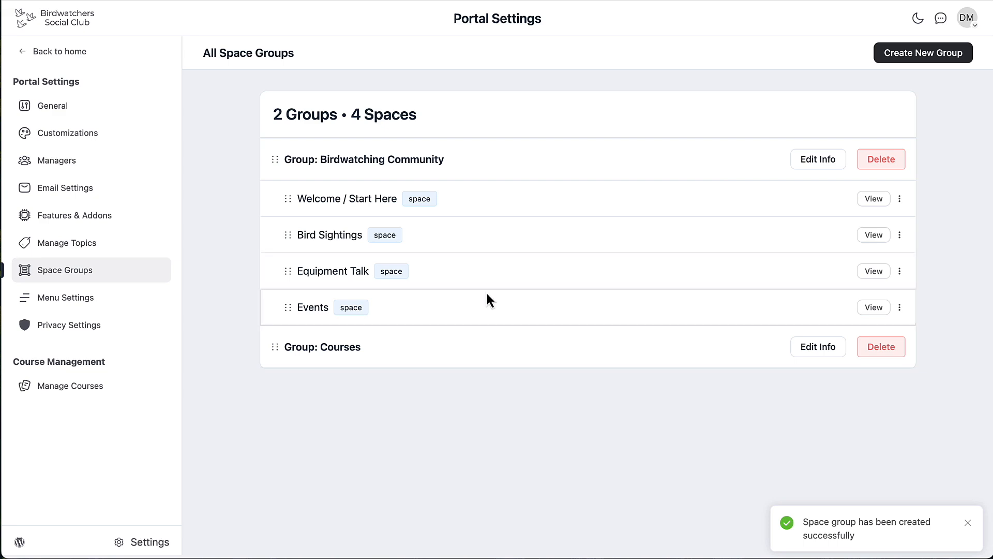
- Return to the community home and start a new space of type Course in the Courses group
click(71, 54)
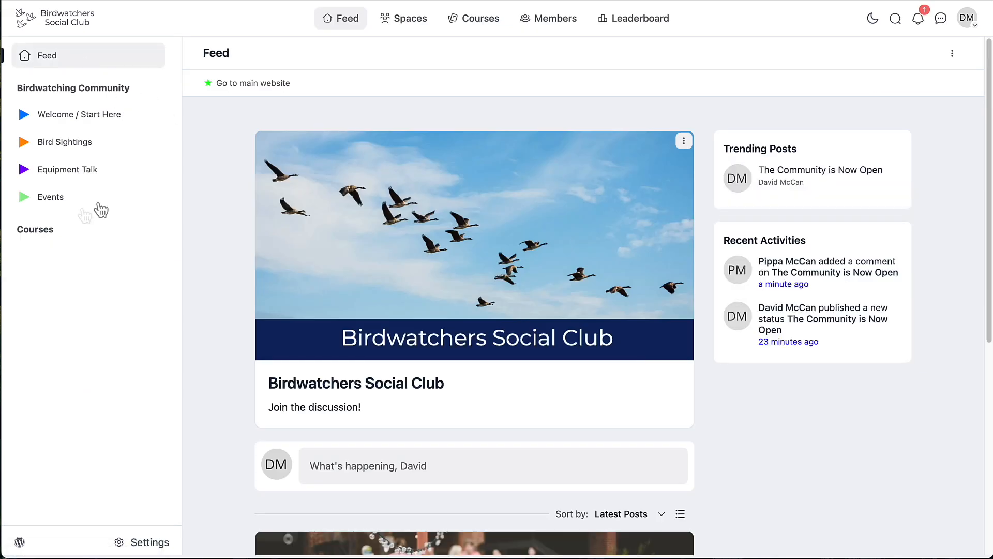
mouse_move(68, 235)
click(170, 229)
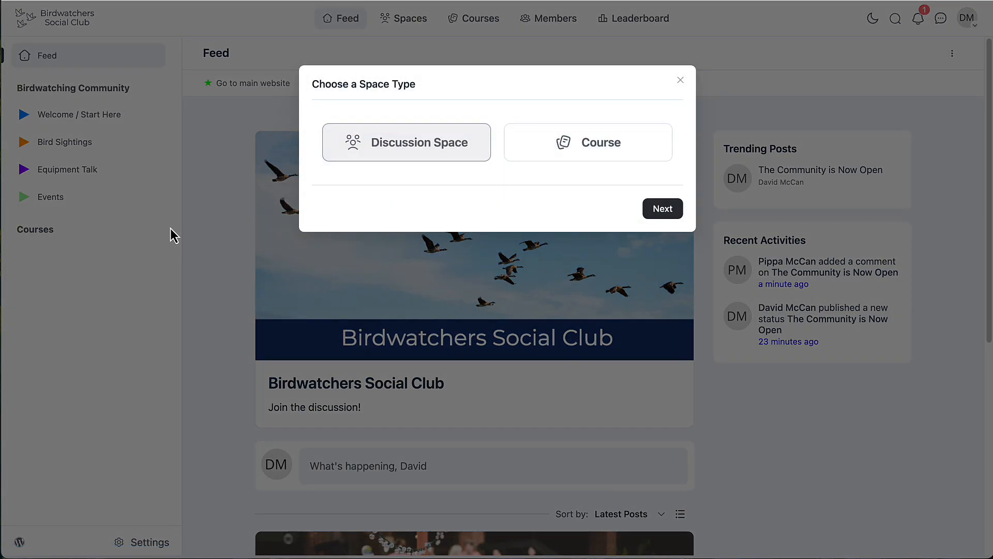
click(591, 149)
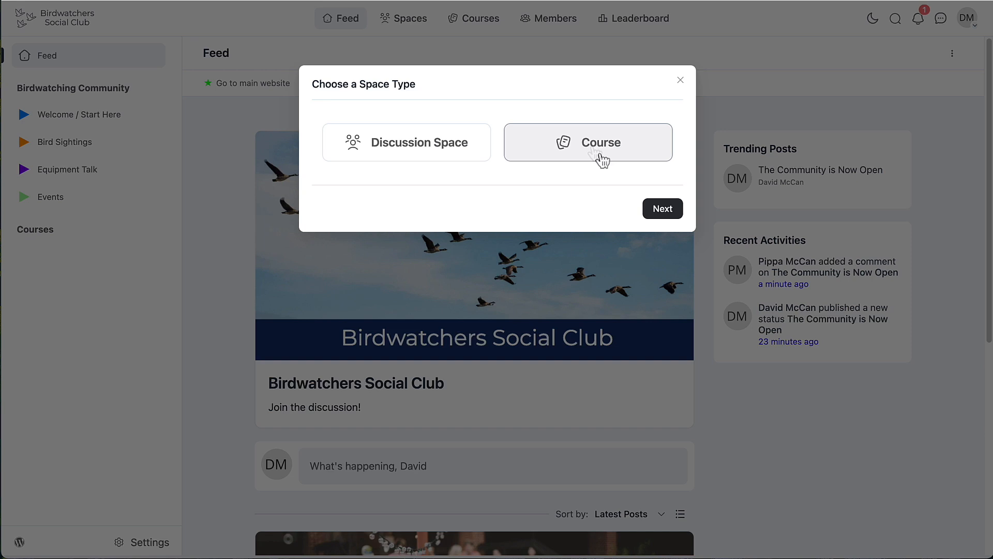
click(664, 212)
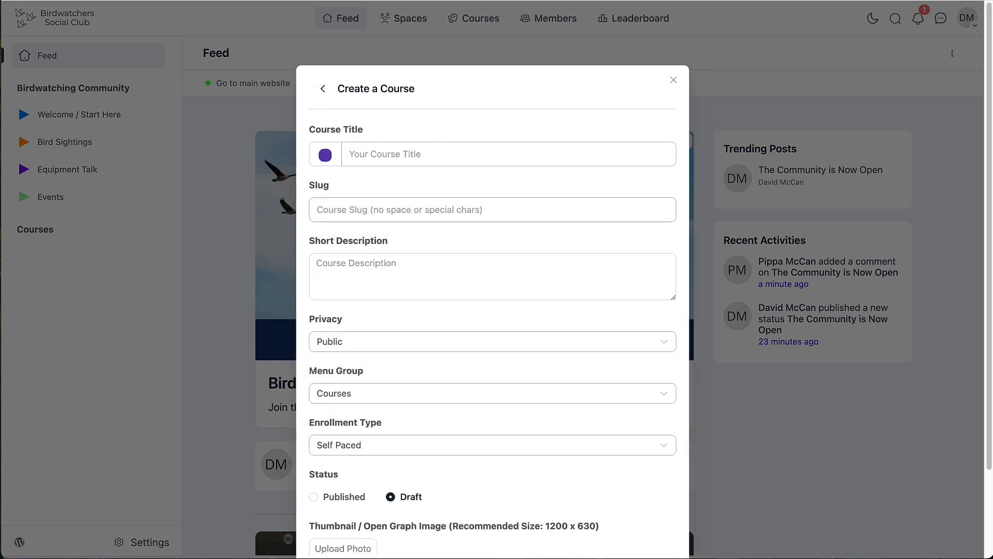
- Title the course "All about birds" and give it the graduation cap emoji as its icon
click(423, 156)
text(All about birds)
click(325, 155)
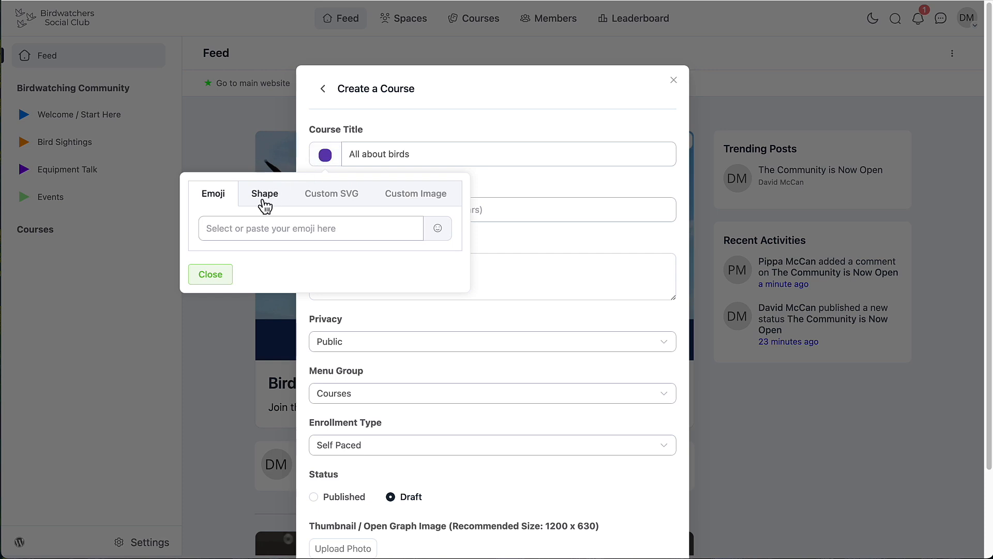
click(443, 234)
text(grad)
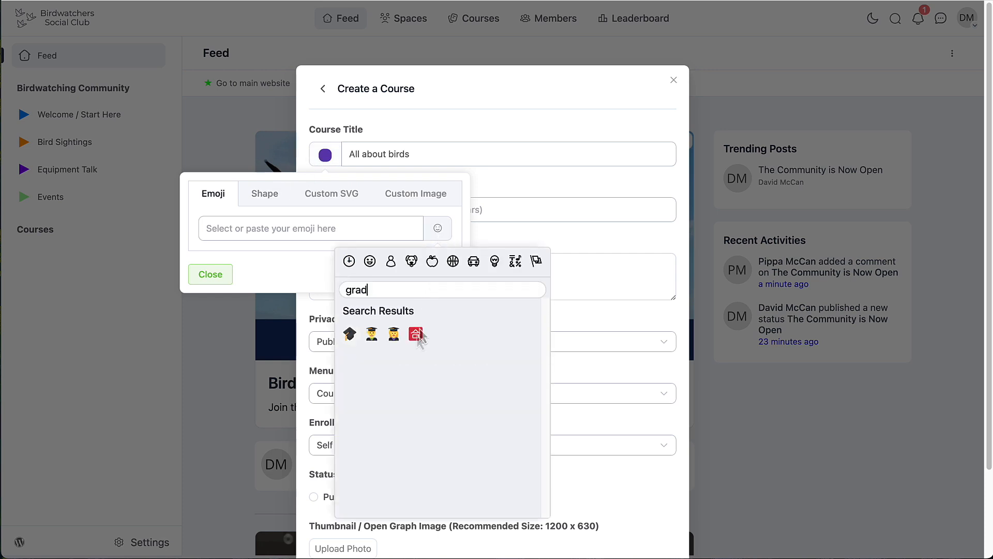
click(349, 331)
- Set the course slug to birds and the short description to "Learn about birds."
click(416, 220)
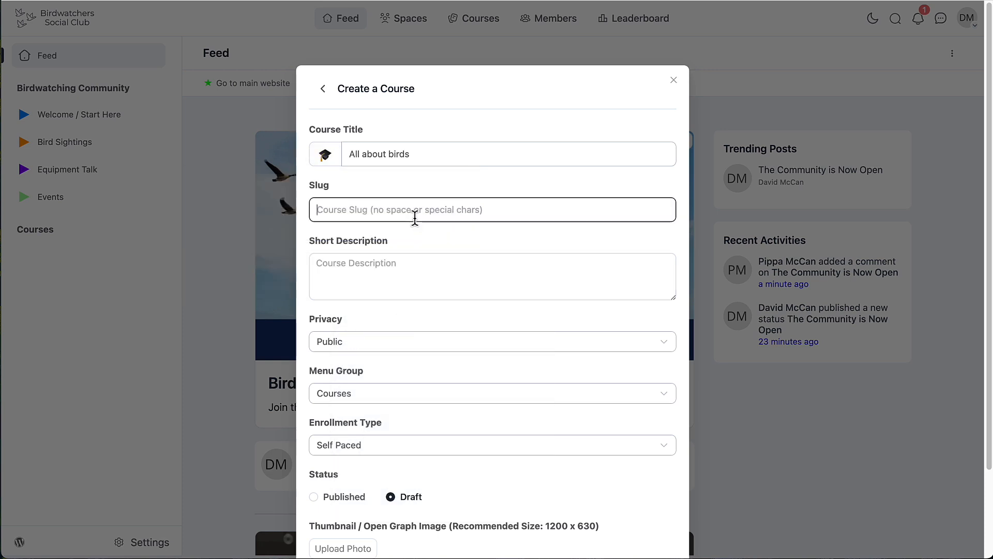
text(birds)
click(393, 282)
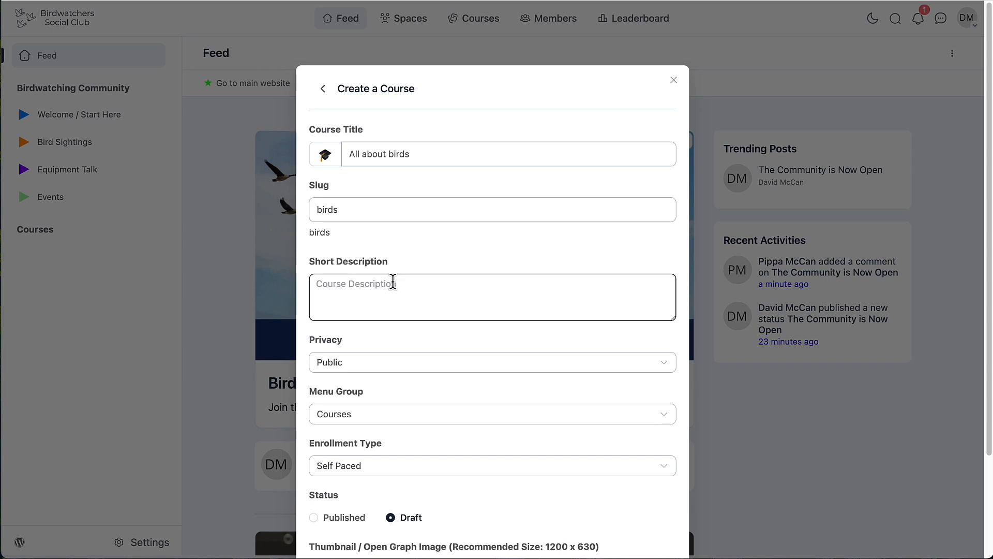
text(Learn about birds.)
- Choose Public for the course's privacy and Self Paced for its enrollment type
click(368, 370)
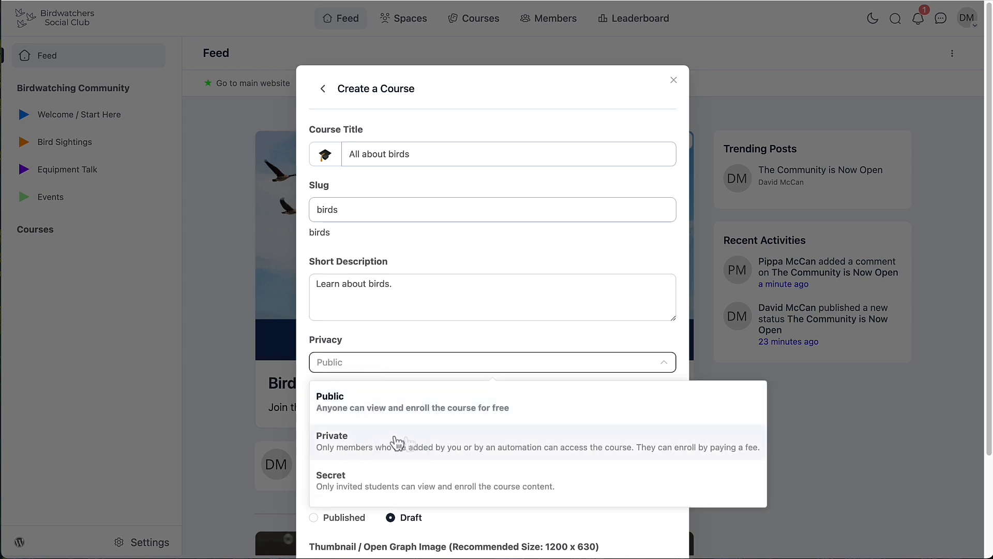
click(454, 402)
scroll(454, 399, down, 3)
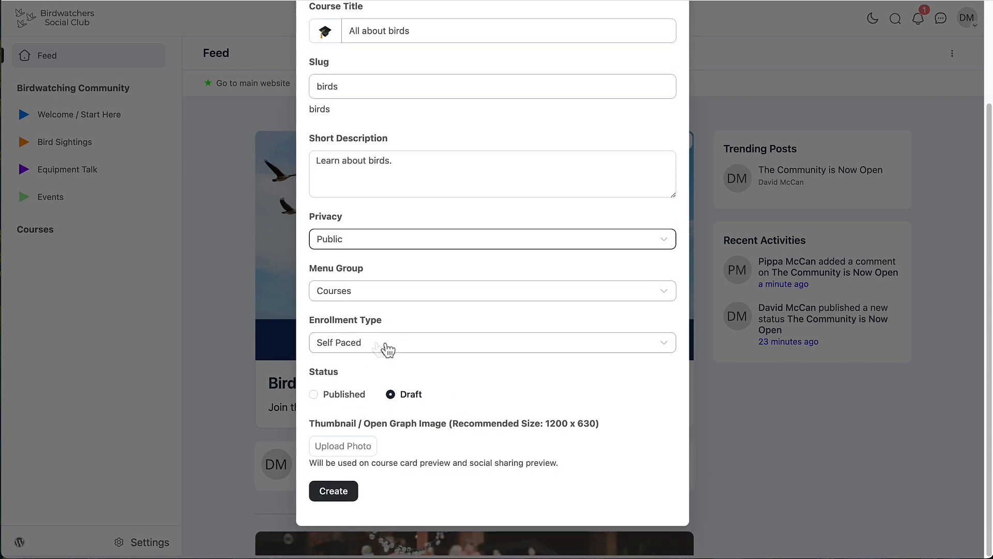
click(426, 350)
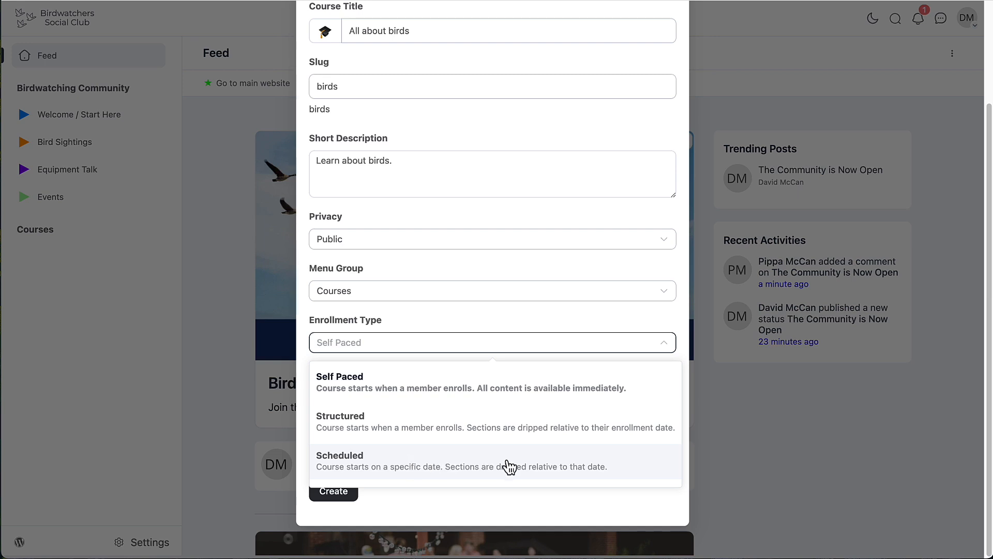
click(428, 387)
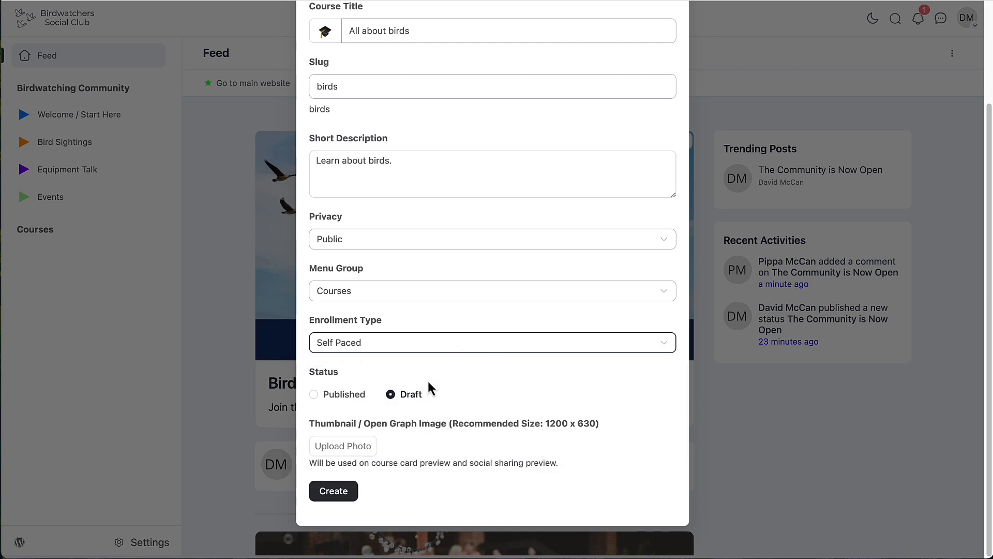
- Create the course with its status set to Published and about-birds-og.jpg uploaded as its thumbnail image
click(314, 395)
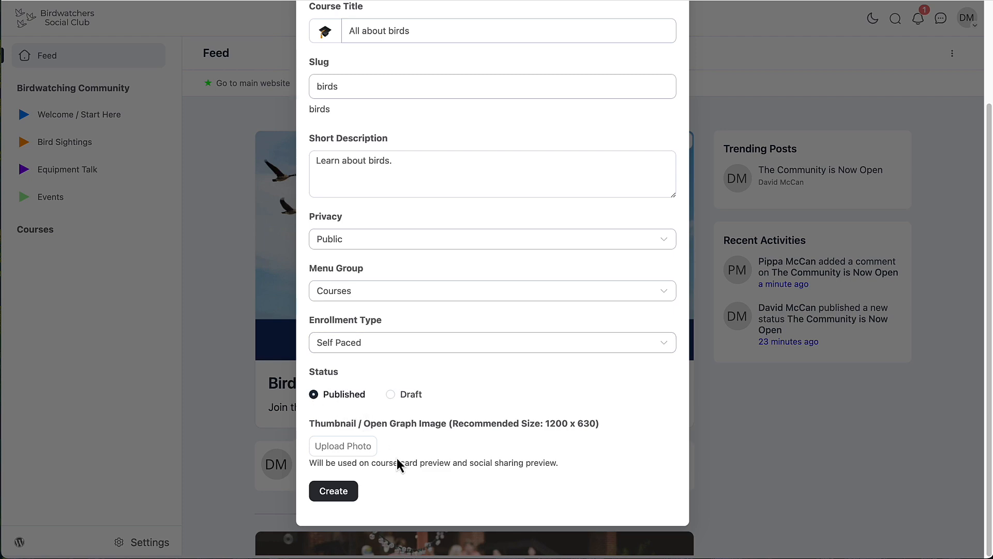
click(347, 447)
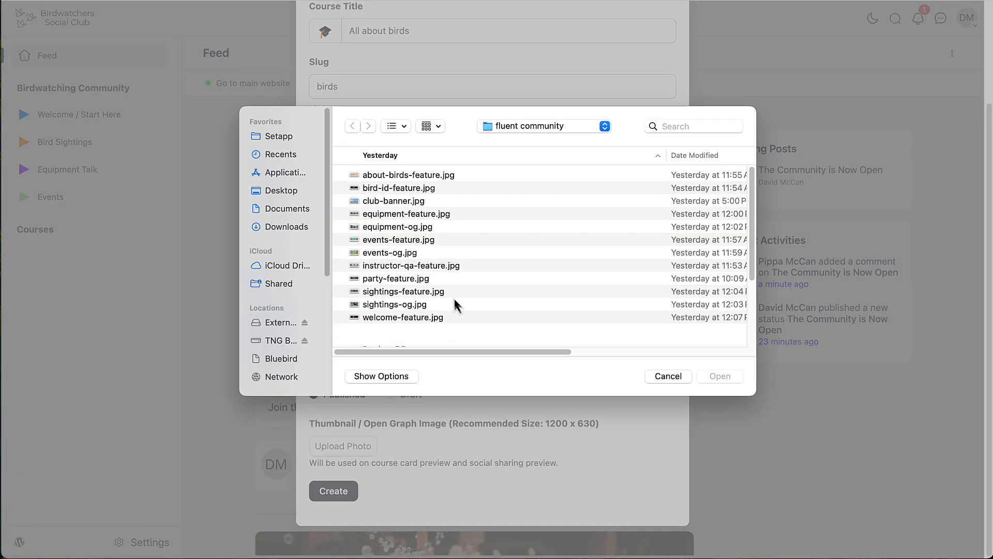
scroll(392, 253, down, 5)
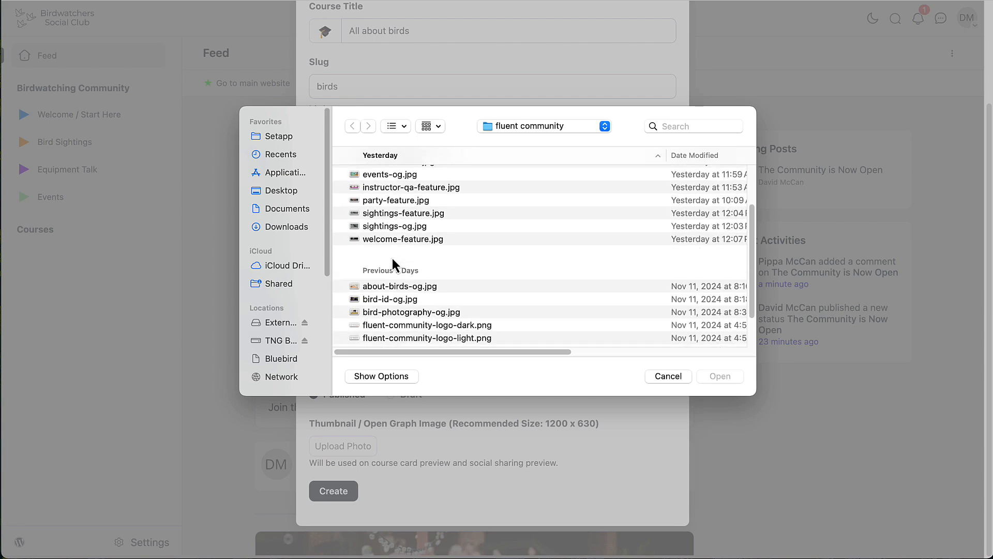
click(392, 288)
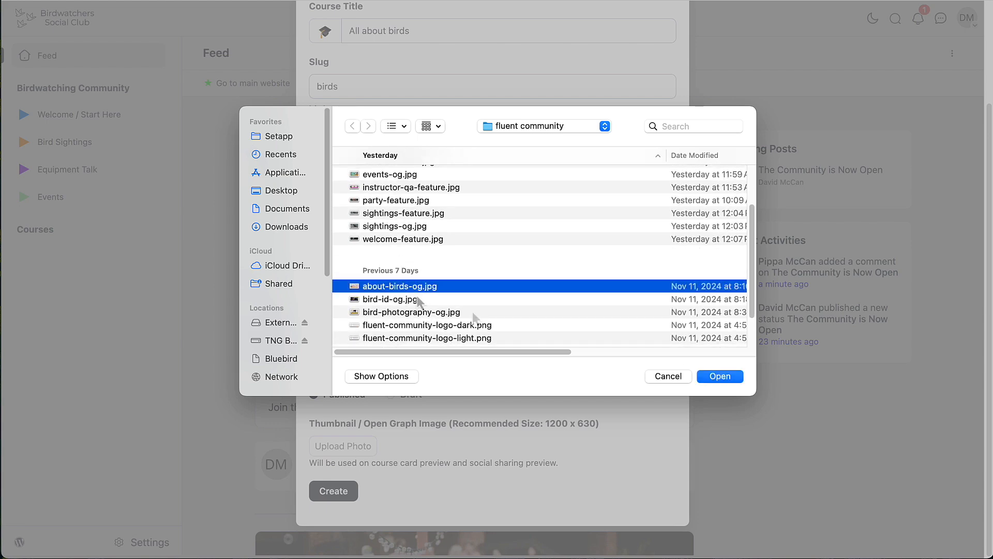
click(716, 377)
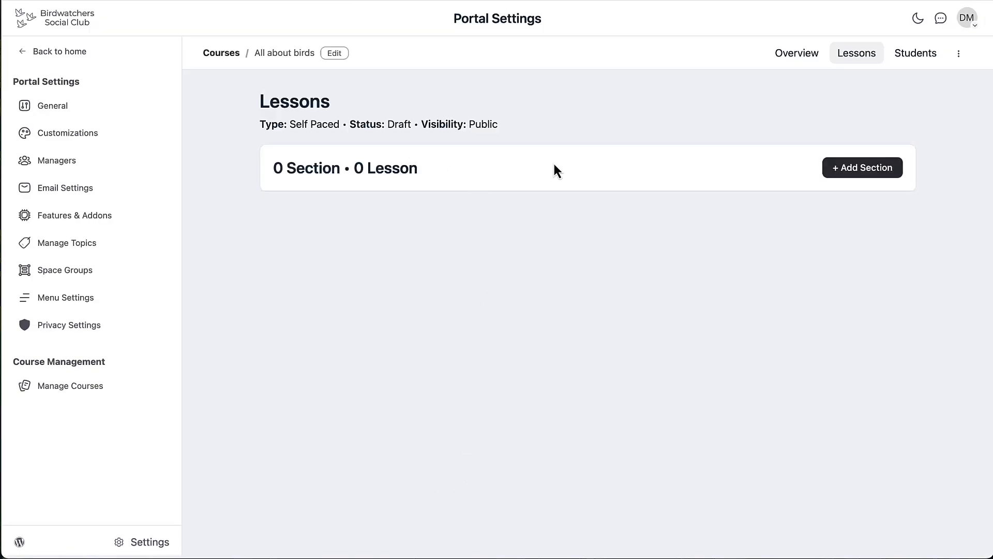
- Add a section titled "Introduction" to the birds course
click(856, 171)
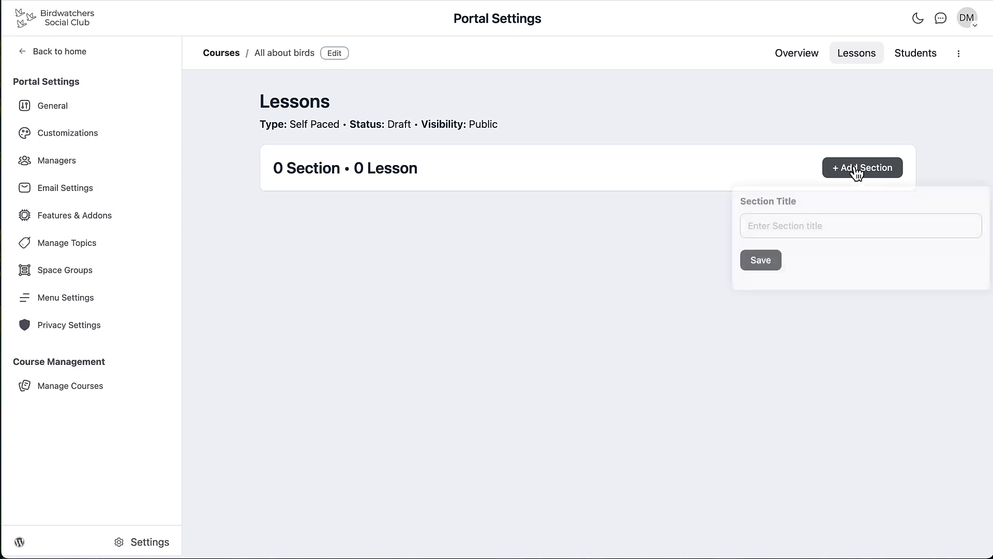
click(804, 226)
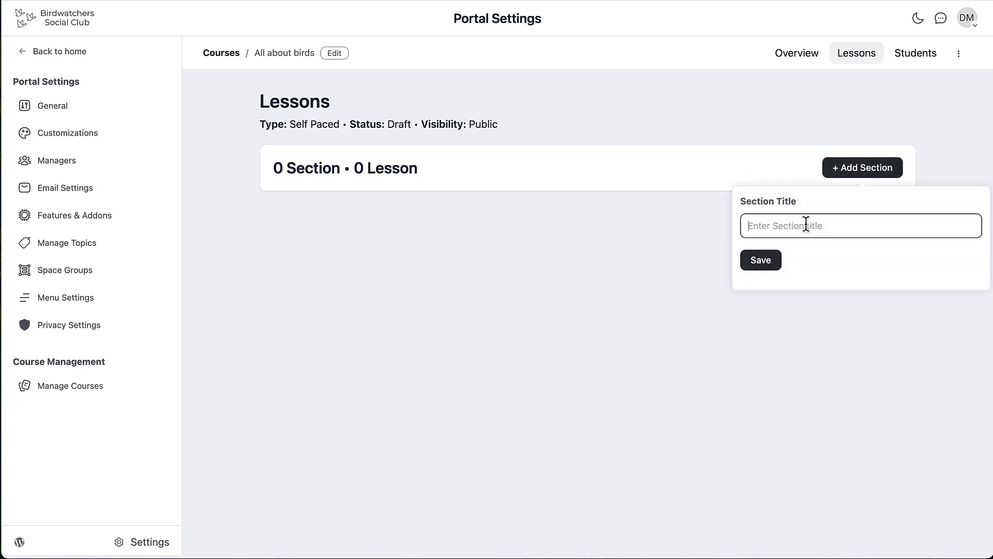
text(Introduction)
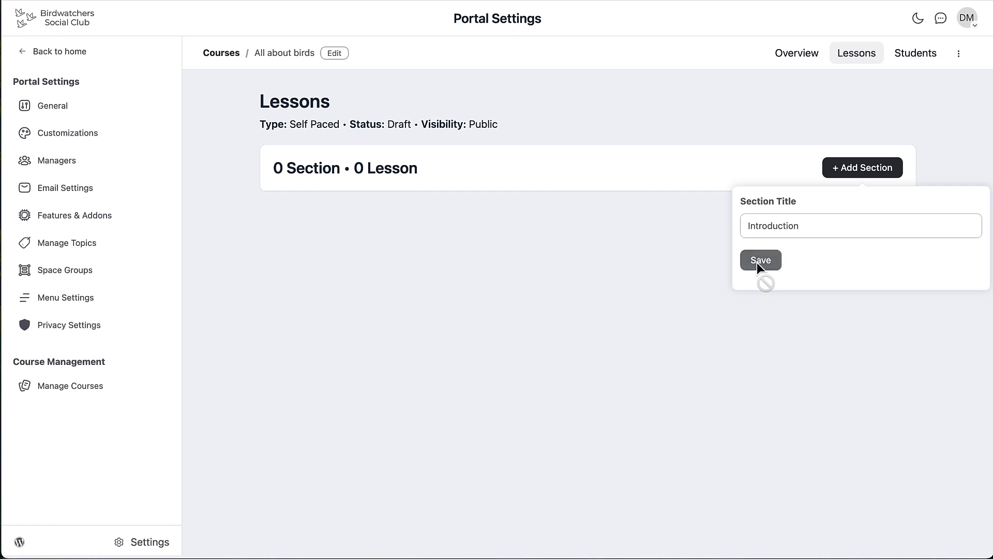
click(758, 262)
- Add a lesson titled "Fun start to learning about birds" to the Introduction section and open it for editing
click(854, 214)
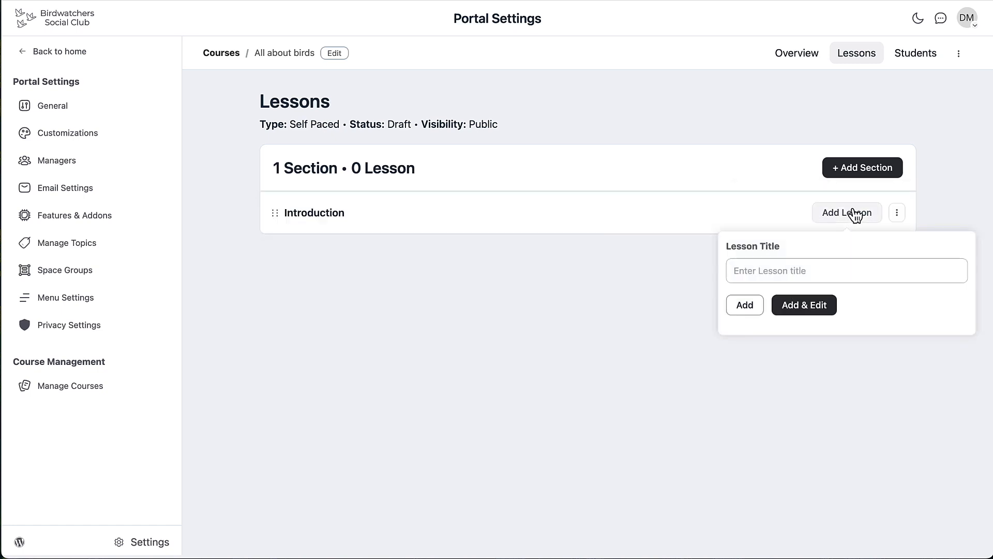
click(812, 268)
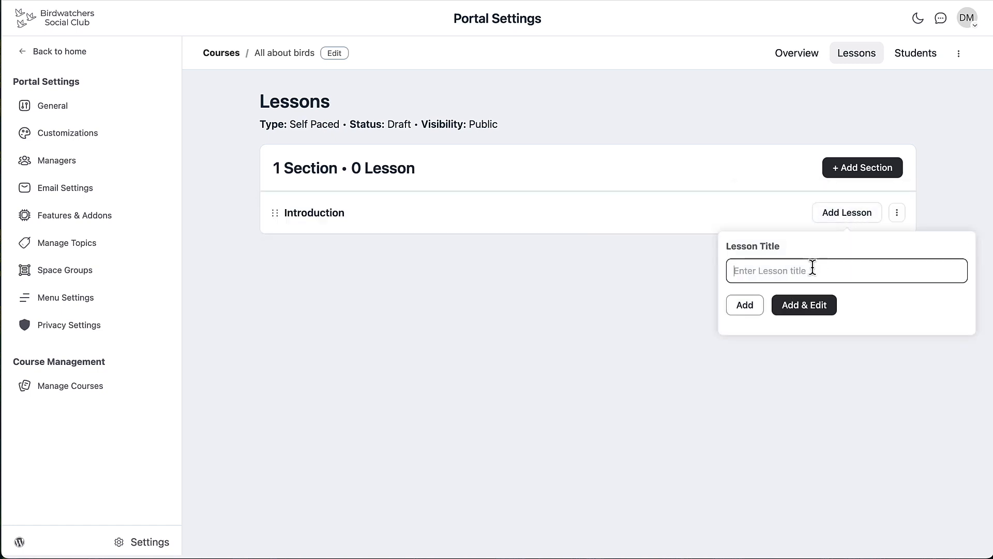
text(Fun start to learning about birds)
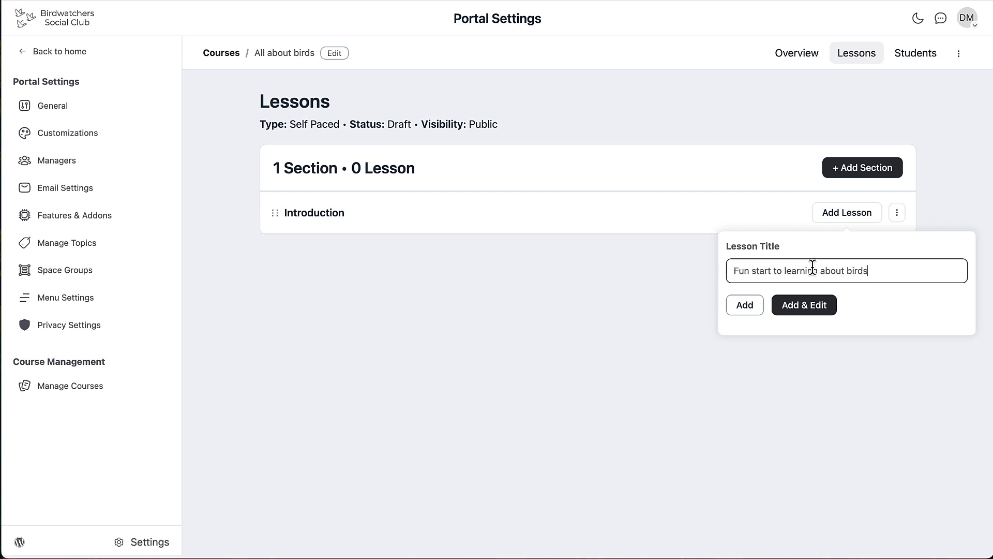
click(803, 305)
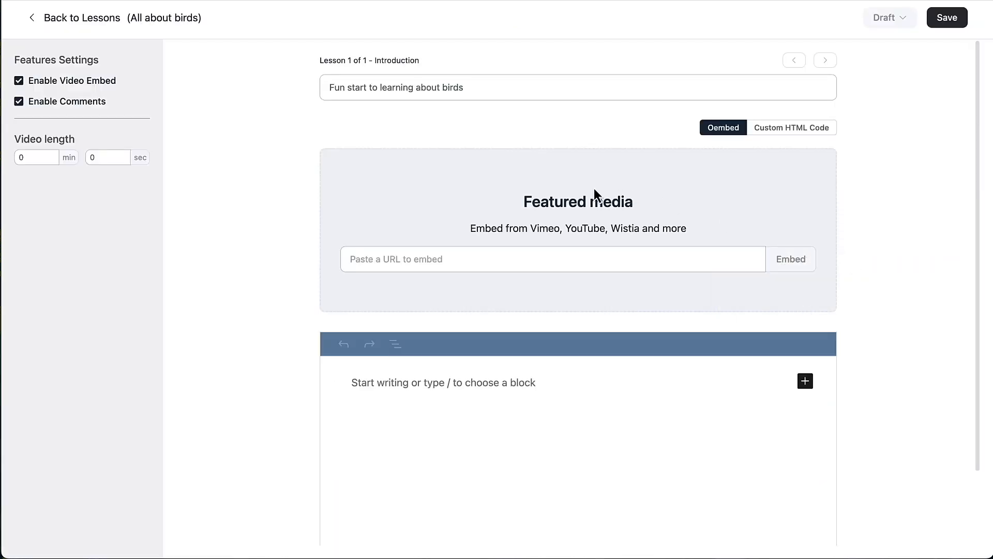
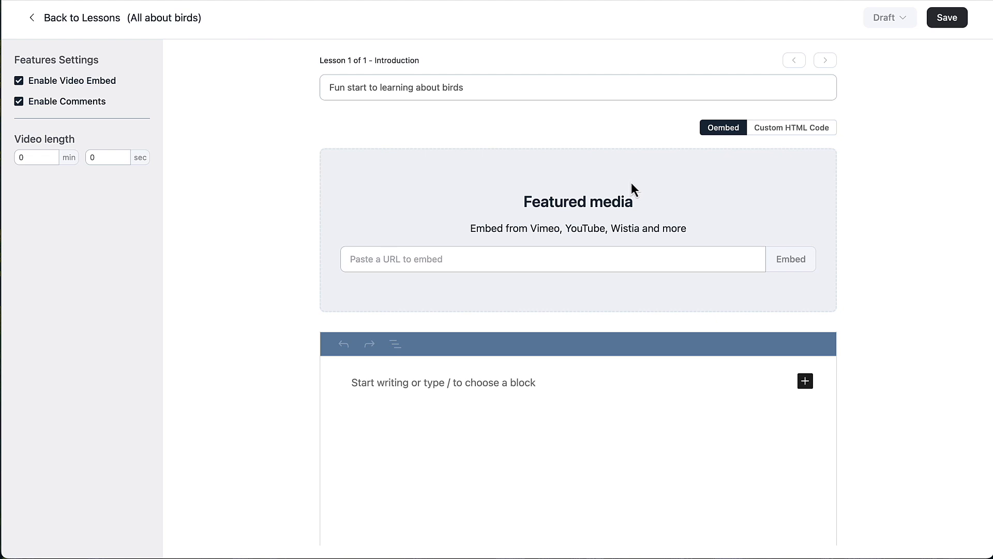
click(553, 259)
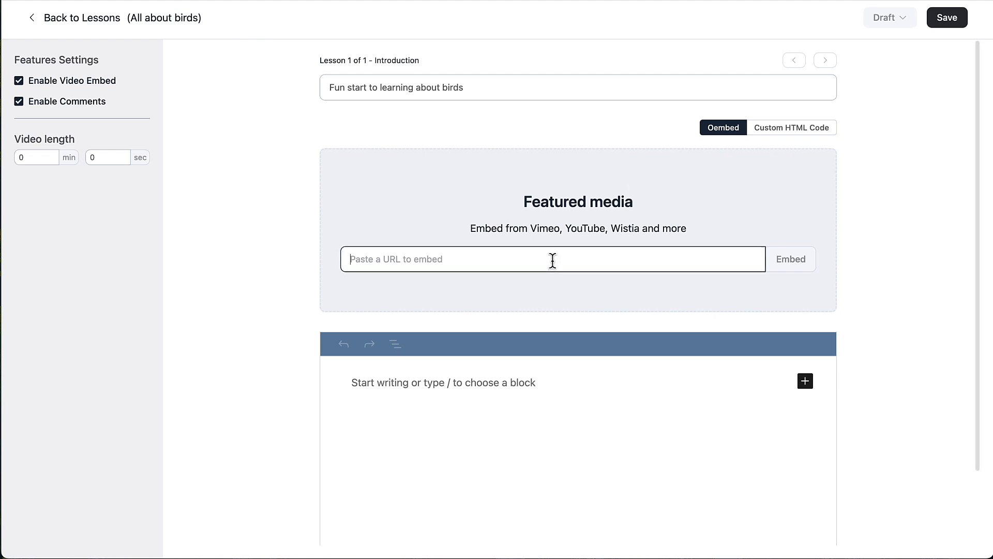
text(https://youtu.be/jF0Id-hH9y4)
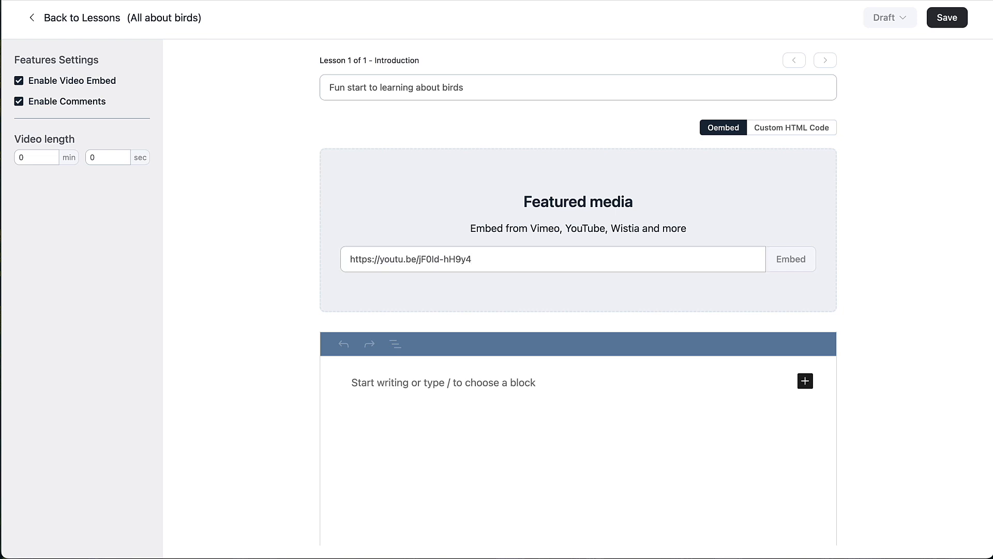
click(787, 263)
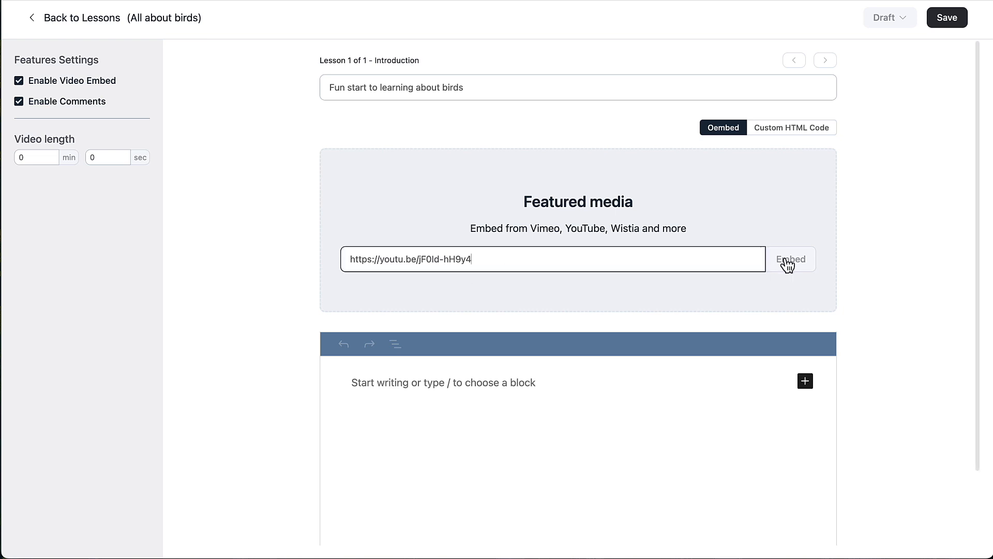
click(787, 263)
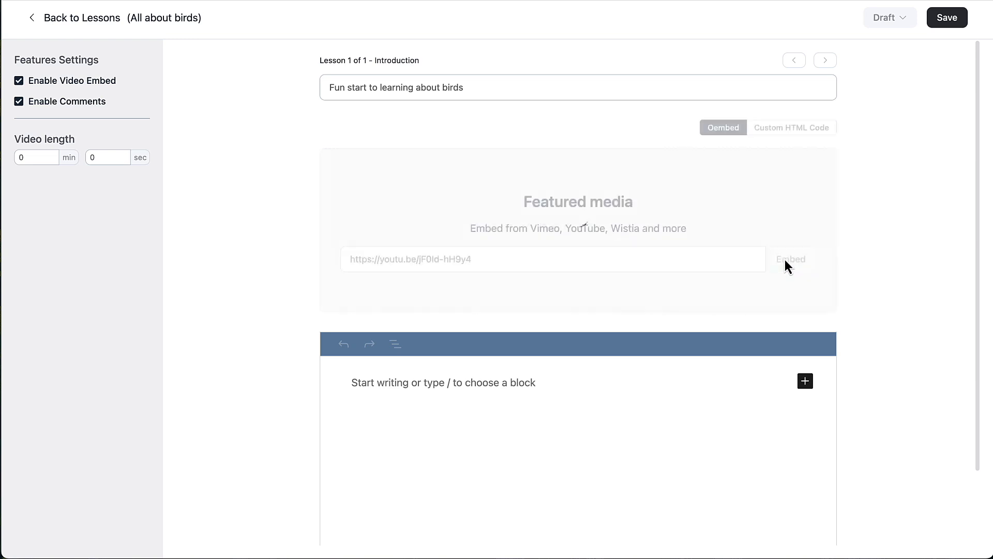
- Set the lesson's video length to 4 minutes 19 seconds
click(28, 157)
drag(28, 157, 17, 157)
text(4)
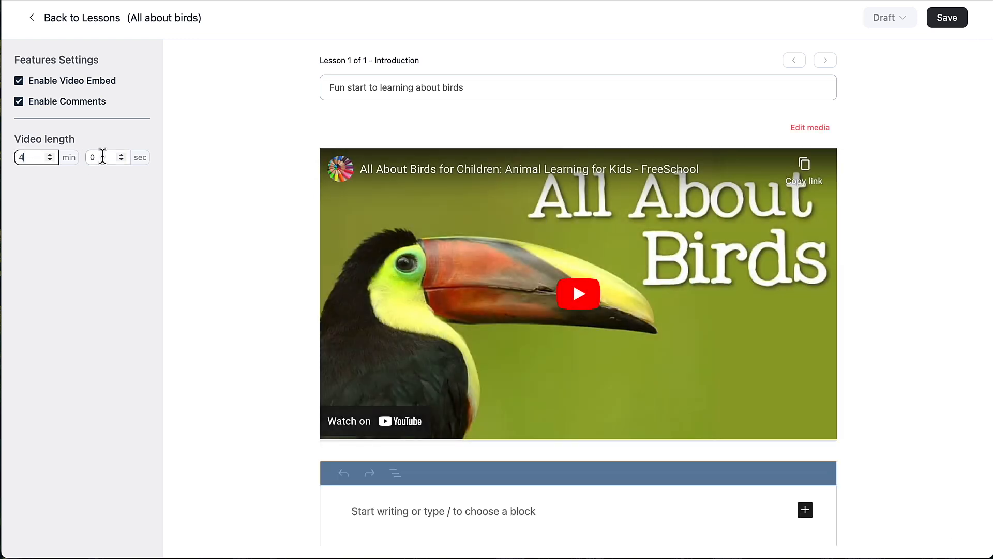
drag(100, 157, 80, 159)
text(19)
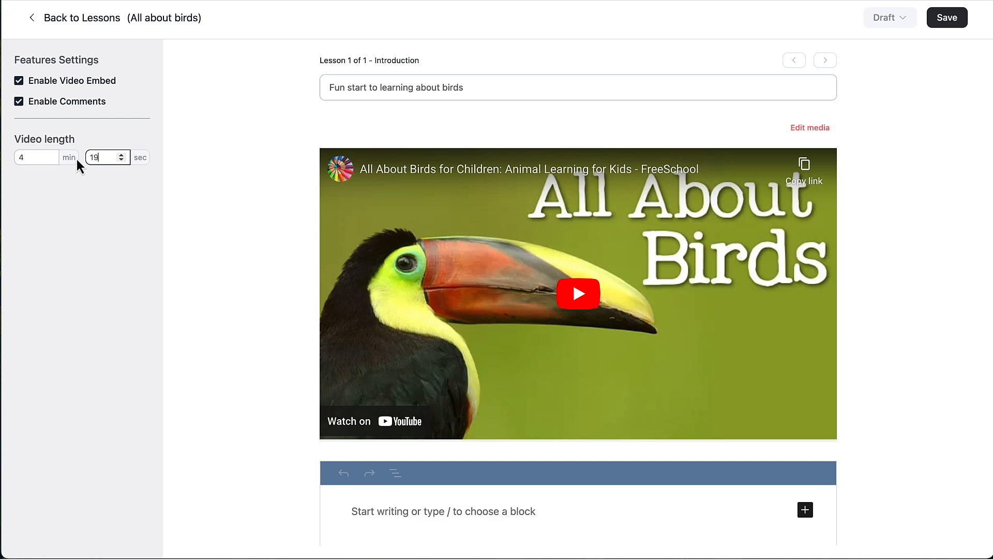
click(194, 151)
- Write the heading "Fun Video About Birds" in the lesson body with a paragraph of Lorem ipsum text below it
scroll(212, 132, down, 1)
scroll(350, 435, down, 3)
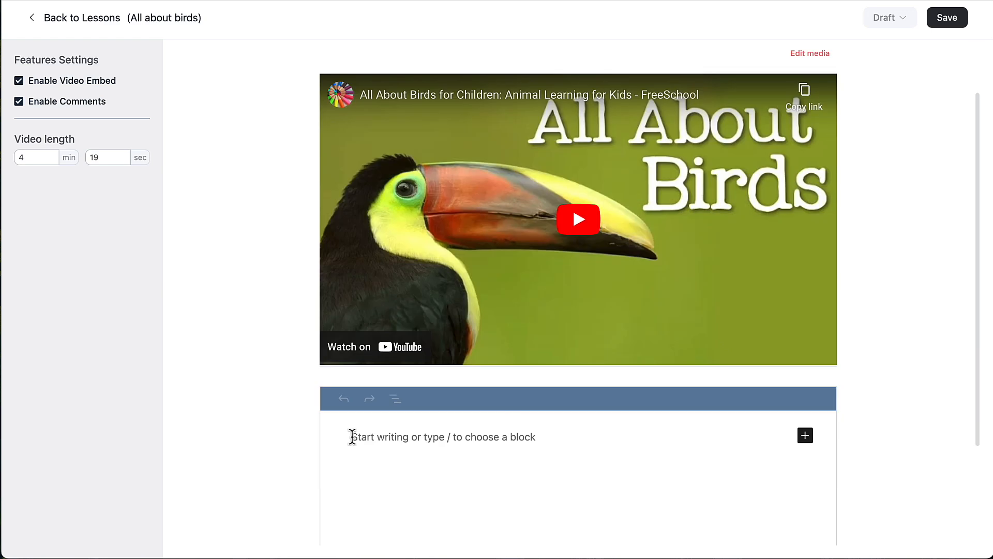
click(350, 435)
scroll(274, 404, down, 4)
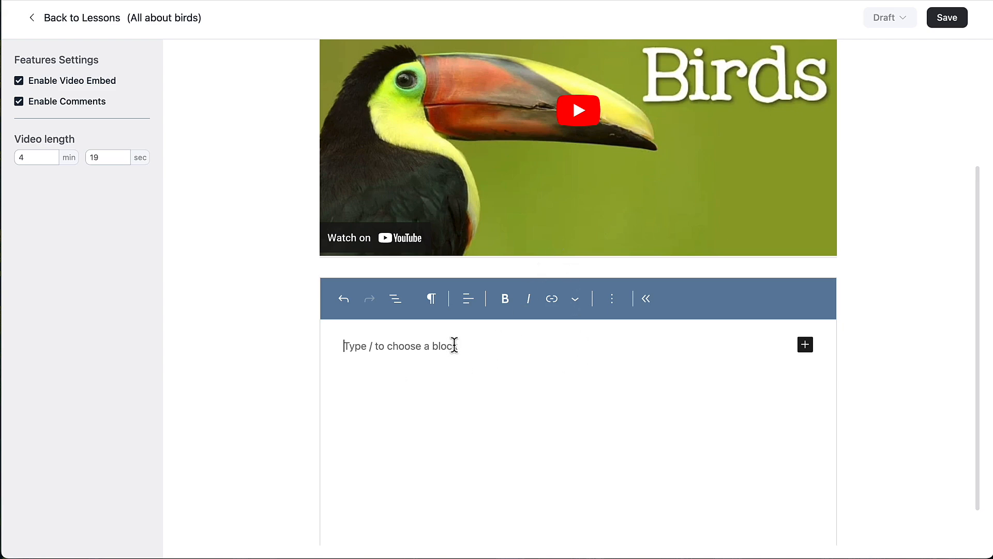
text(/)
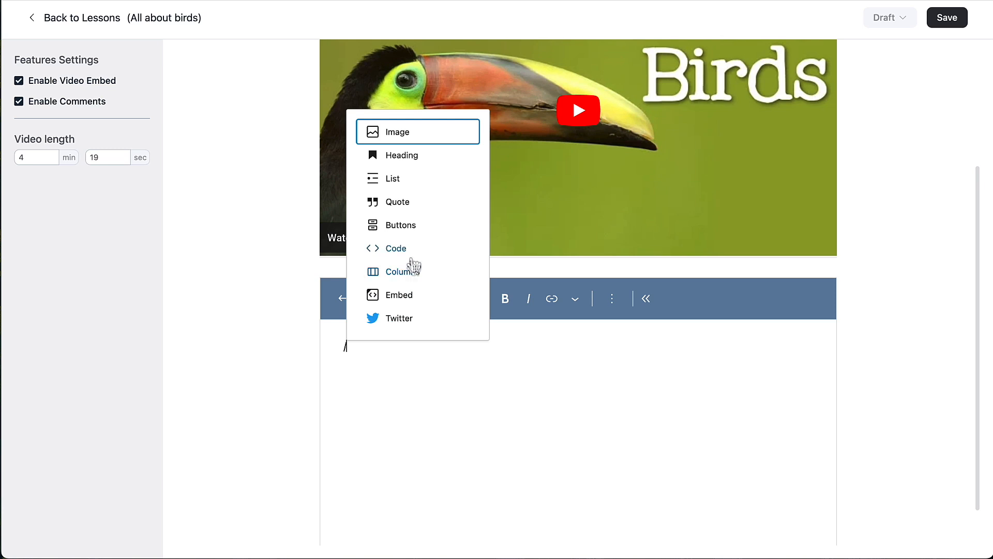
click(401, 162)
text(Fun )
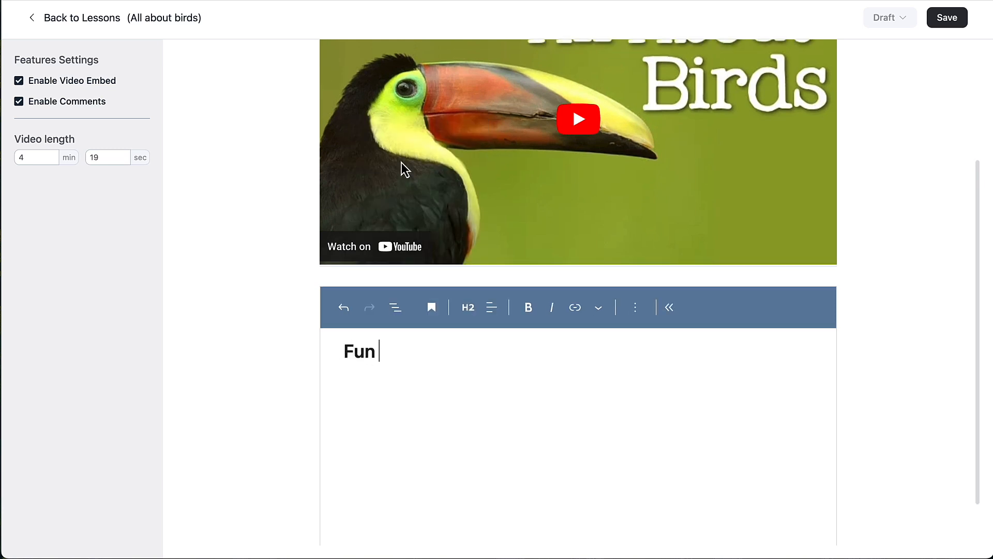
text(Video About)
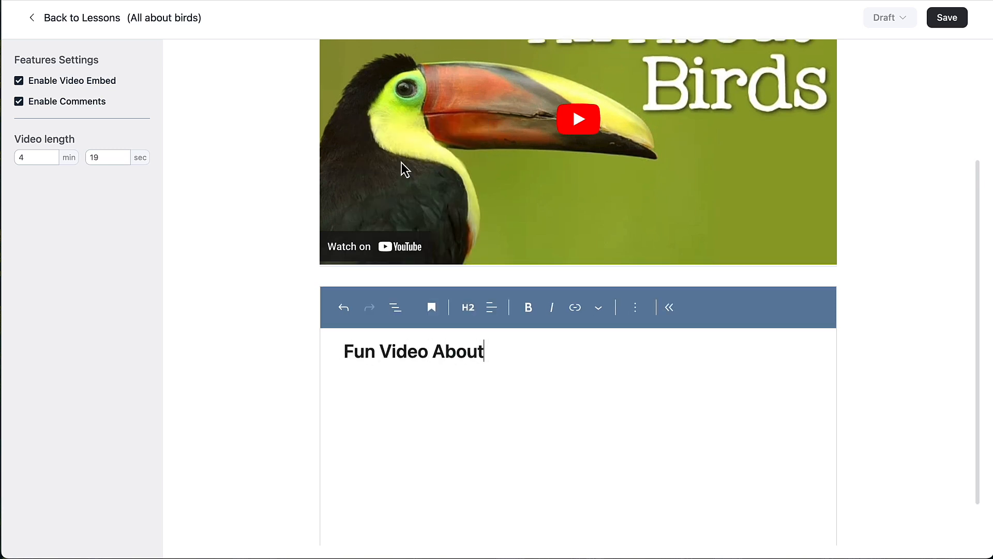
text( Birds)
key(Return)
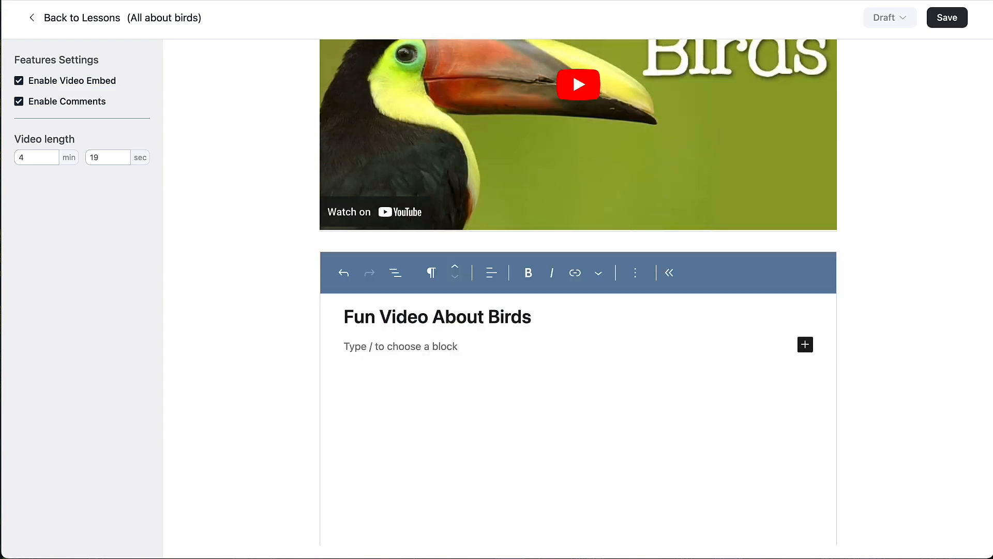
text(Lorem ipsum dolor sit amet, consectetur adipiscing elit, sed do eiusmod tempor incididunt ut labore et dolore magna aliqua. Ut enim ad minim veniam, quis nostrud exercitation ullamco laboris nisi ut aliquip ex ea commodo consequat. Duis aute irure dolor in reprehenderit in voluptate velit esse cillum dolore eu fugiat nulla pariatur. Excepteur sint occaecat cupidatat non proident, sunt in culpa qui officia deserunt mollit anim id est laborum.)
- Change the lesson's status to Published, save it and look over its content
scroll(518, 331, up, 4)
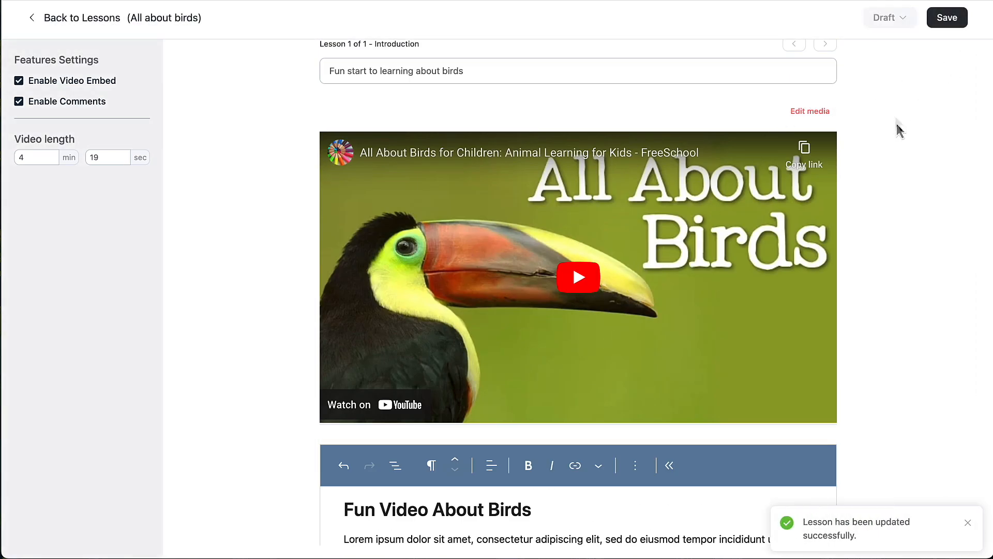
click(907, 22)
click(883, 72)
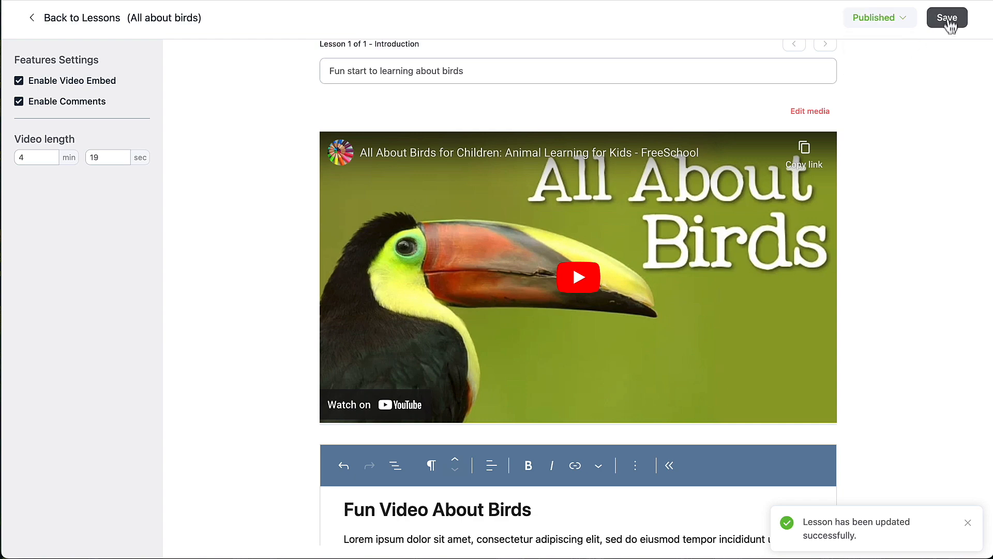
click(947, 19)
scroll(901, 177, down, 2)
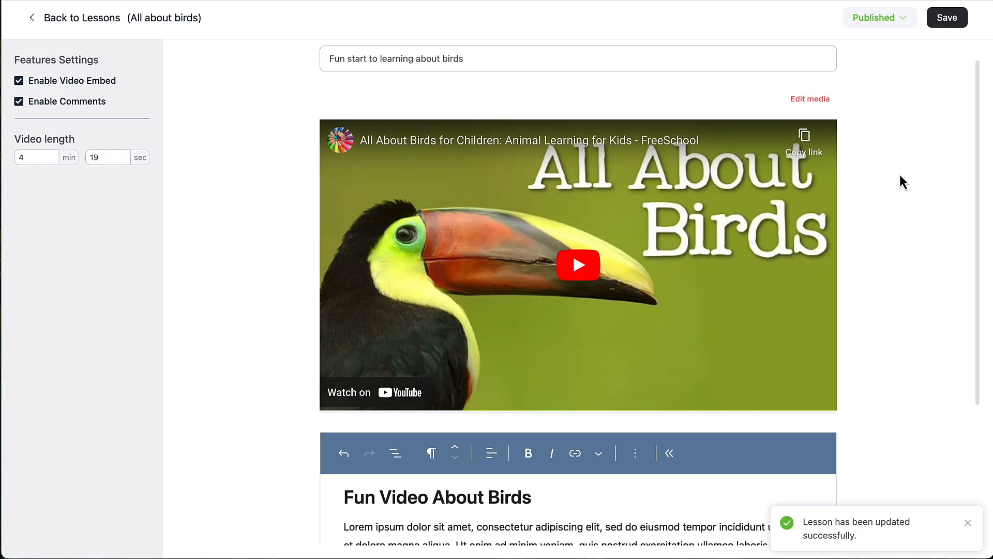
scroll(900, 175, down, 4)
scroll(900, 177, up, 5)
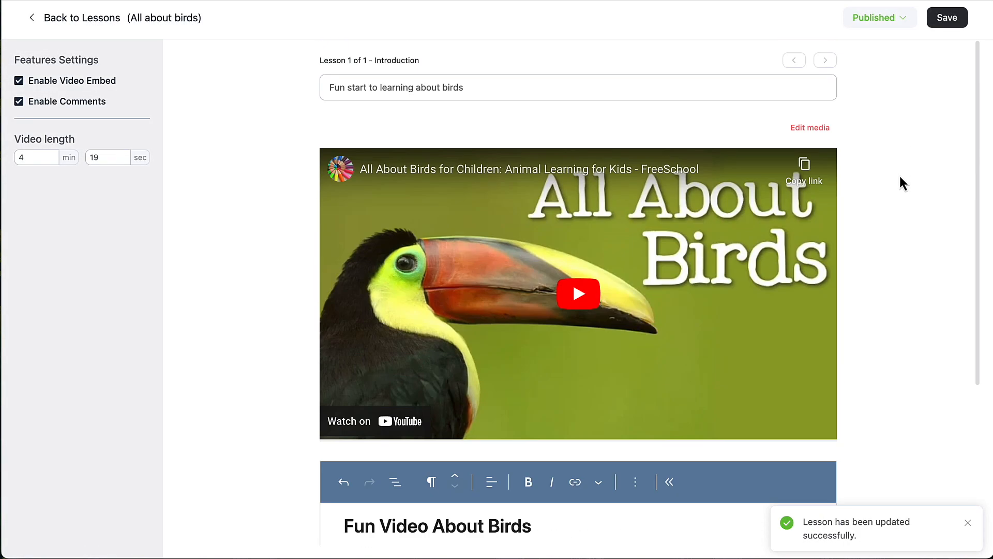
- Return to the course's lessons, add "Fun facts about birds" to the Introduction section and open it for editing
click(89, 18)
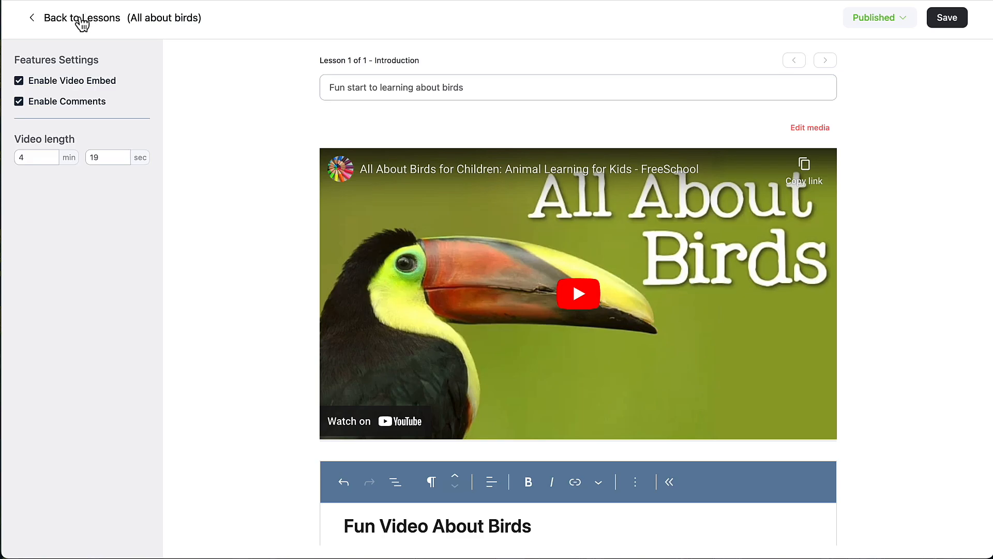
click(839, 215)
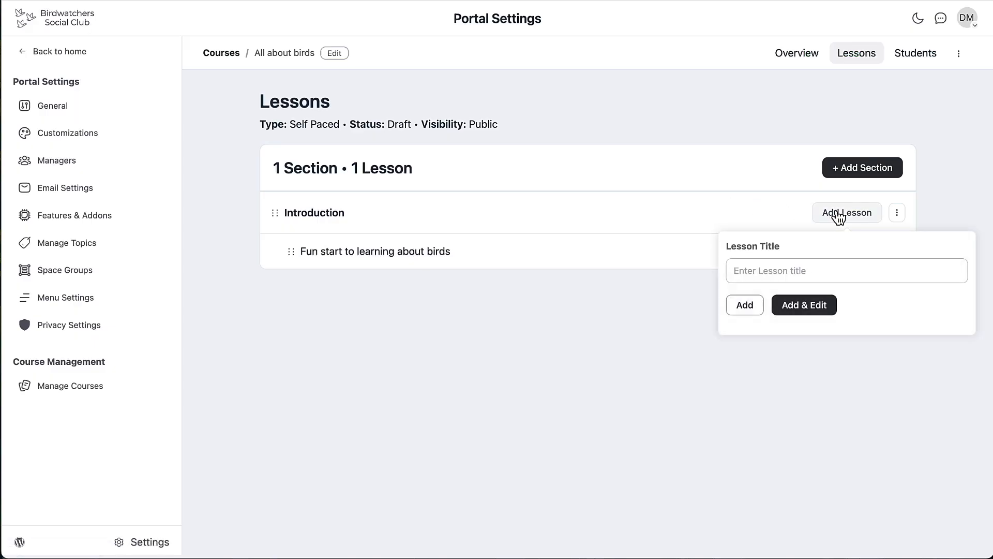
click(827, 268)
text(F)
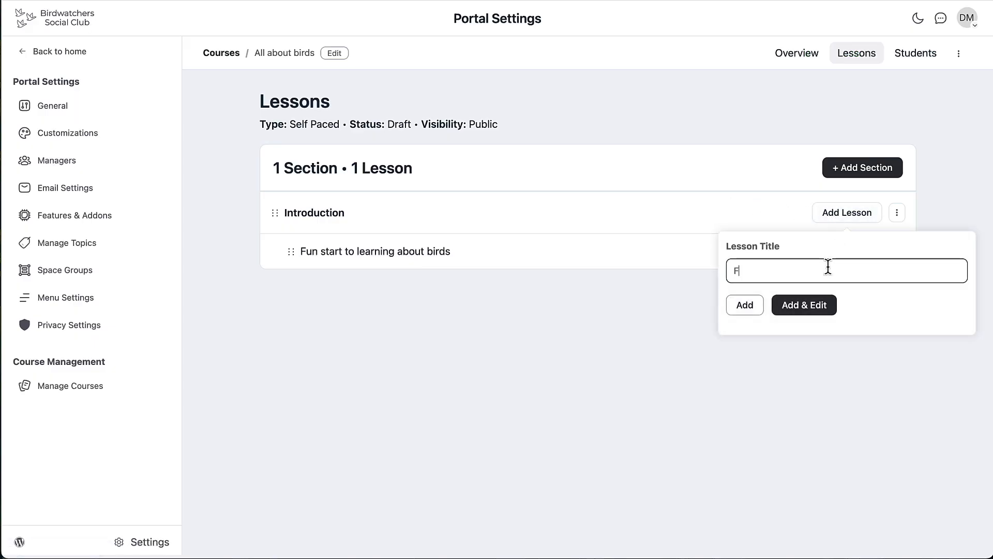
text(un Fact About)
key(BackSpace)
text(facts about birds)
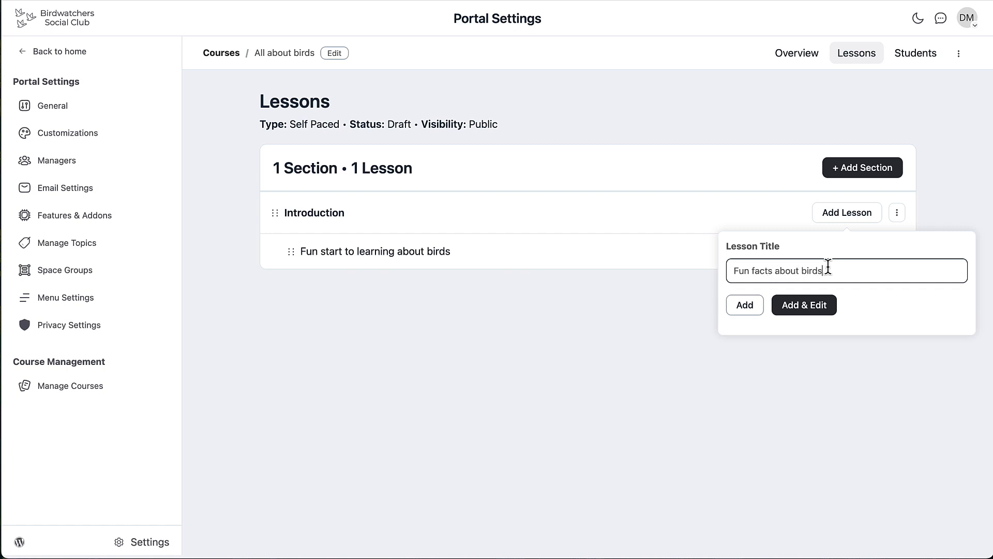
click(814, 308)
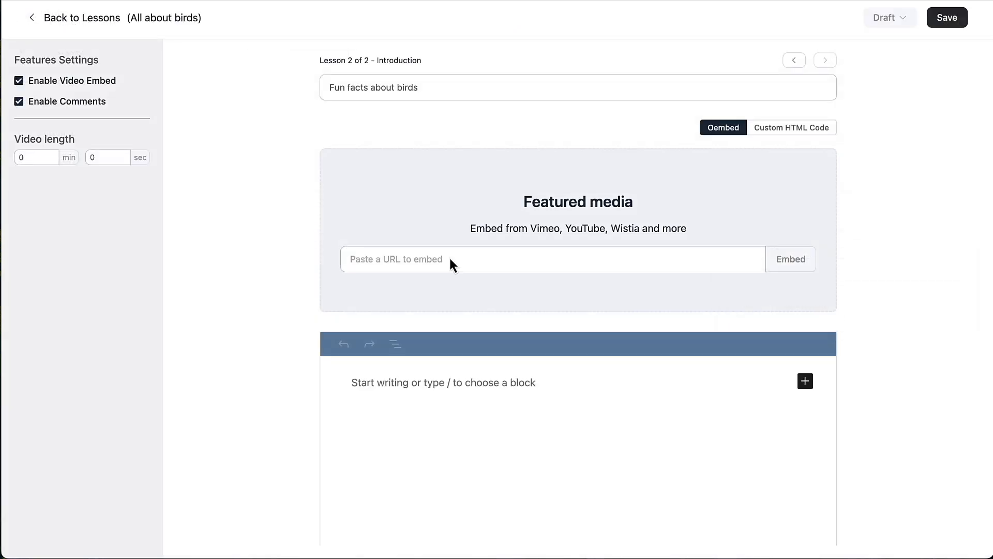
click(449, 256)
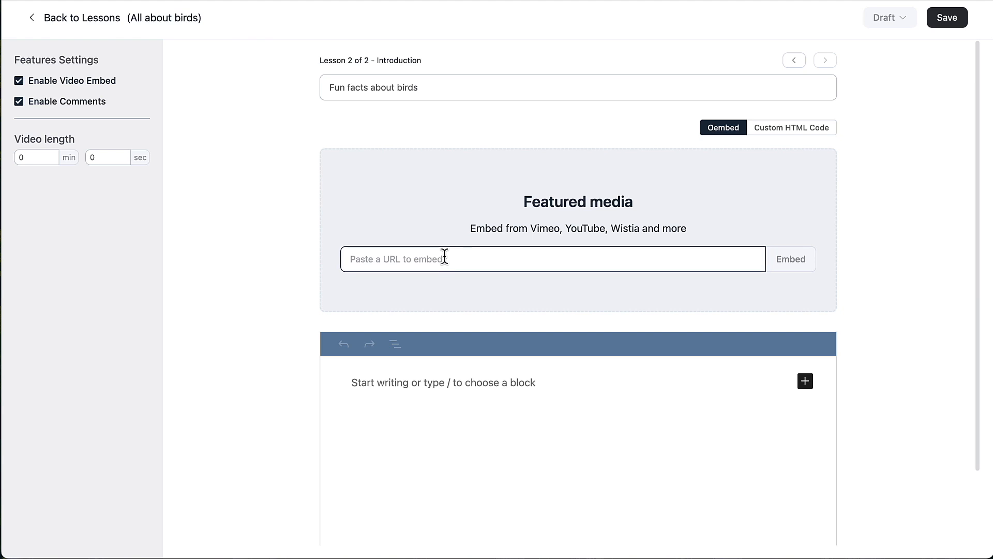
text(https://youtu.be/Ak_JHJ38d08)
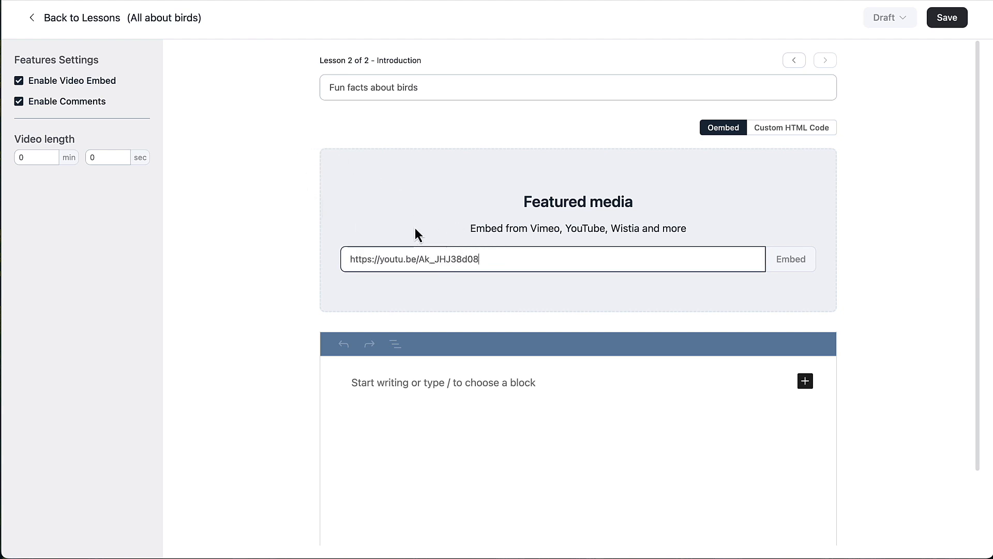
click(790, 263)
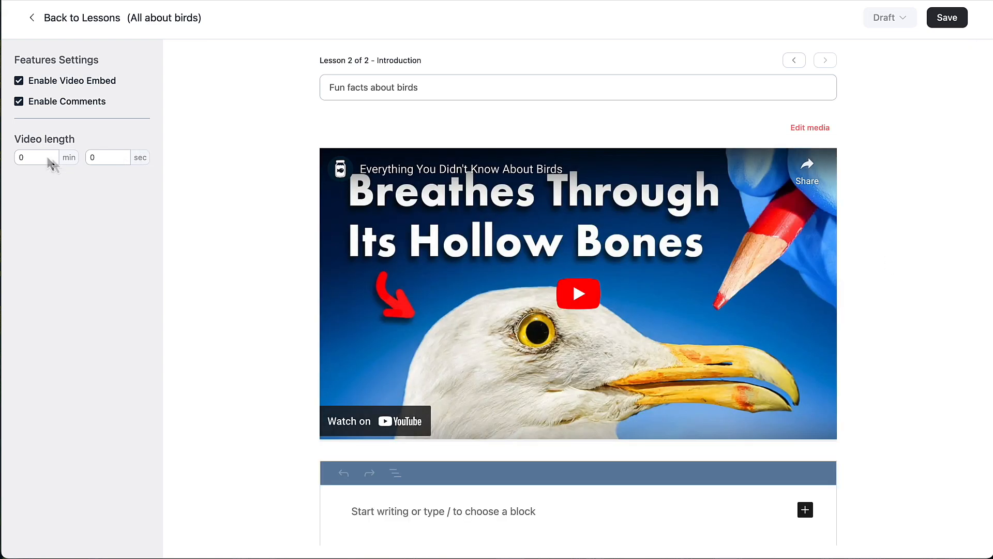
drag(32, 158, 15, 159)
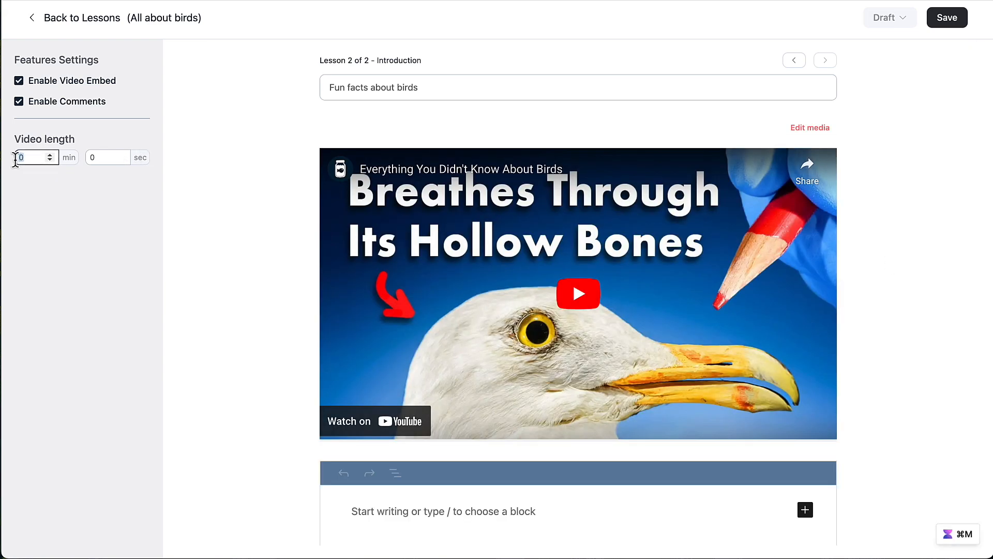
text(10)
key(Tab)
text(15)
- Write the heading "Did You Know All of These Facts?" in the lesson body with a Lorem ipsum paragraph below it, and save the lesson
scroll(215, 181, down, 4)
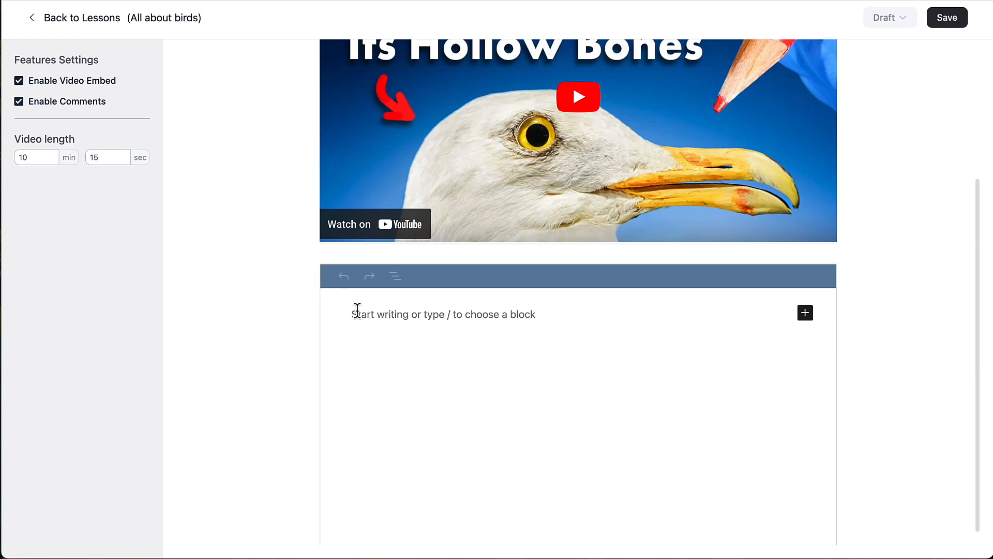
click(357, 308)
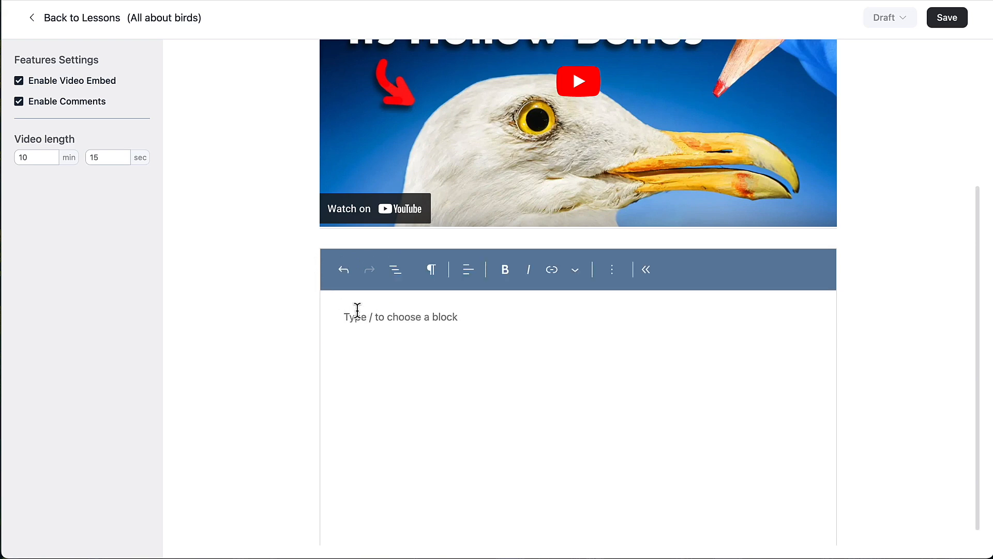
text(##)
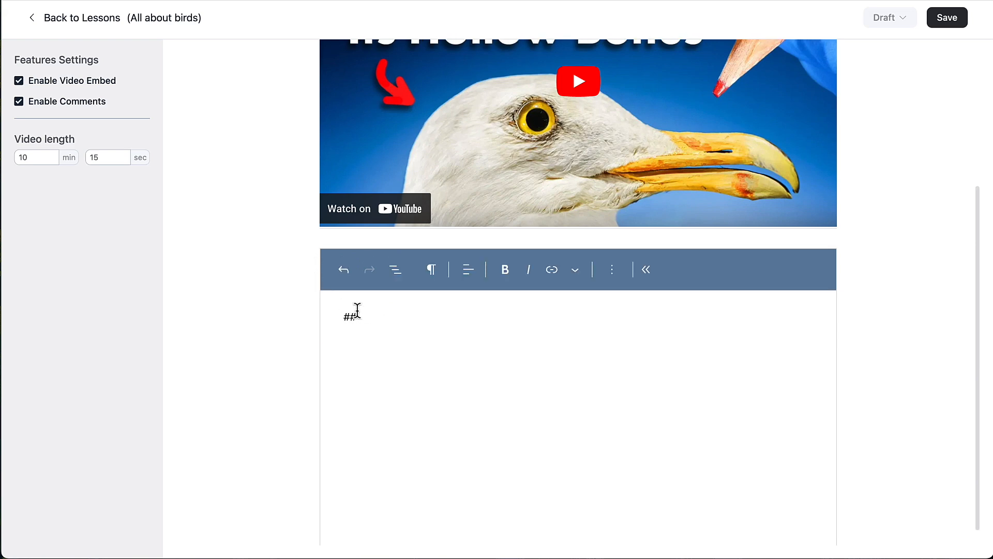
key(space)
text(Did You Know All of These Facts)
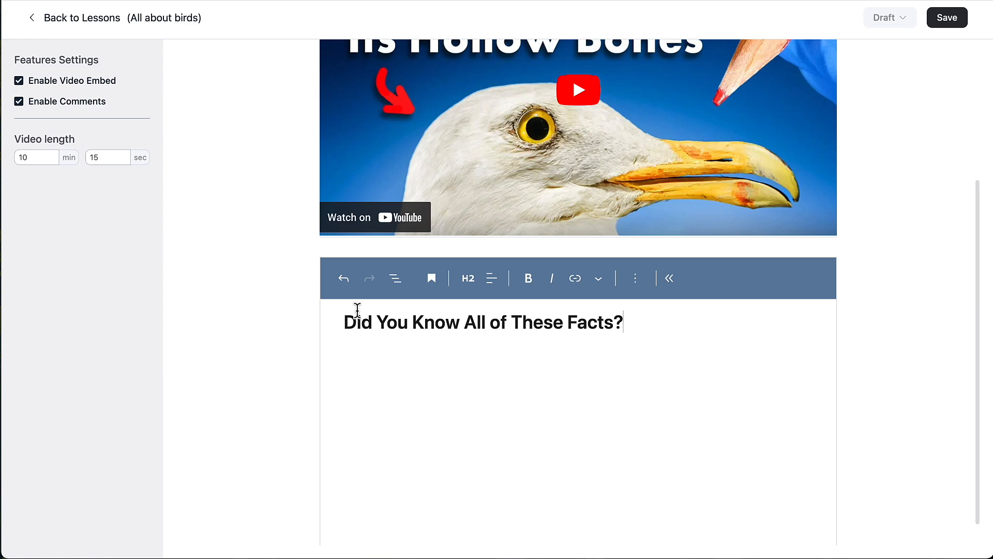
text(?)
key(Return)
text(Lorem ipsum dolor sit amet, consectetur adipiscing elit, sed do eiusmod tempor incididunt ut labore et dolore magna aliqua. Ut enim ad minim veniam, quis nostrud exercitation ullamco laboris nisi ut aliquip ex ea commodo consequat. Duis aute irure dolor in reprehenderit in voluptate velit esse cillum dolore eu fugiat nulla pariatur. Excepteur sint occaecat cupidatat non proident, sunt in culpa qui officia deserunt mollit anim id est laborum.)
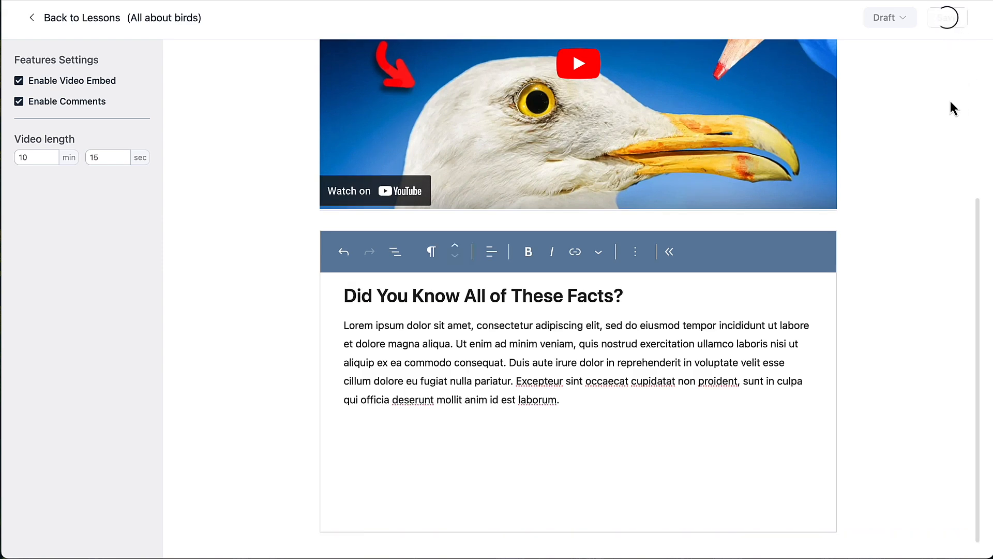
- Return to the course's lessons and look over the options for the Introduction section and the first lesson
click(40, 21)
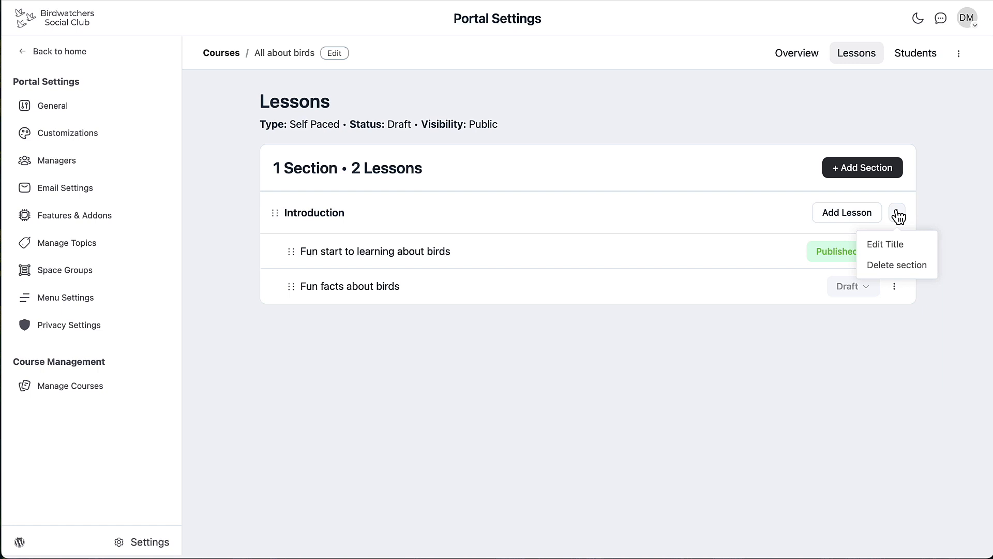
click(899, 214)
click(894, 253)
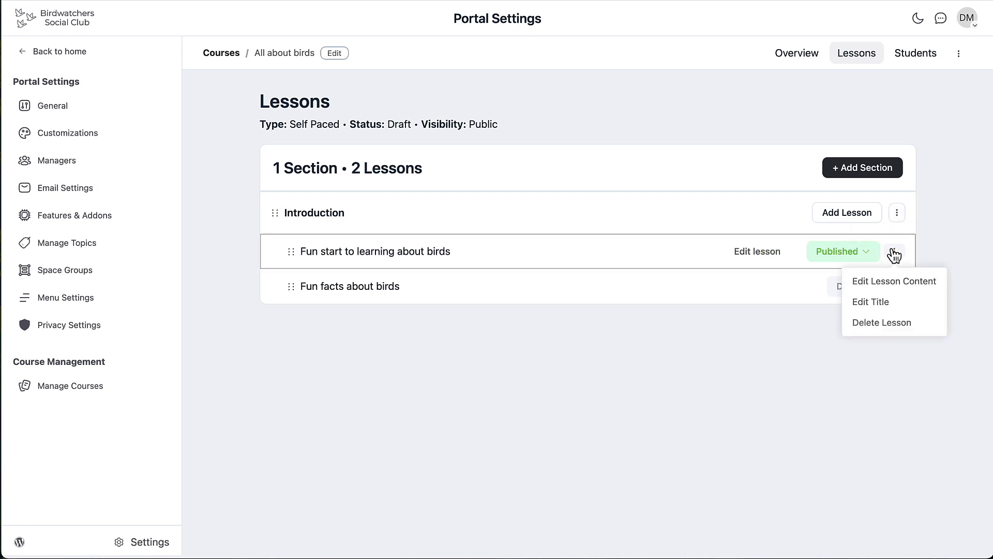
click(894, 253)
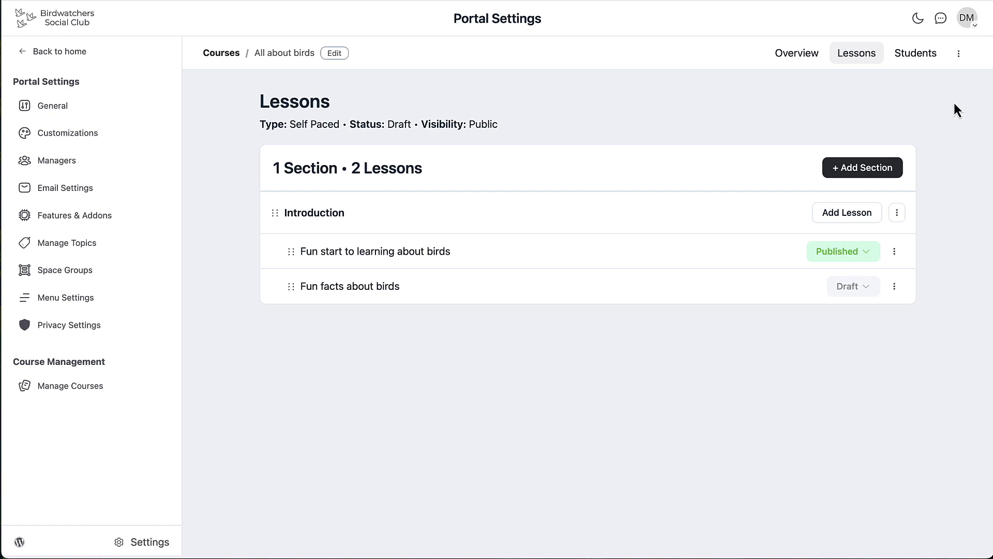
- Review the course's overview, its course options and its student list, and go back to the portal to view the course page
click(805, 64)
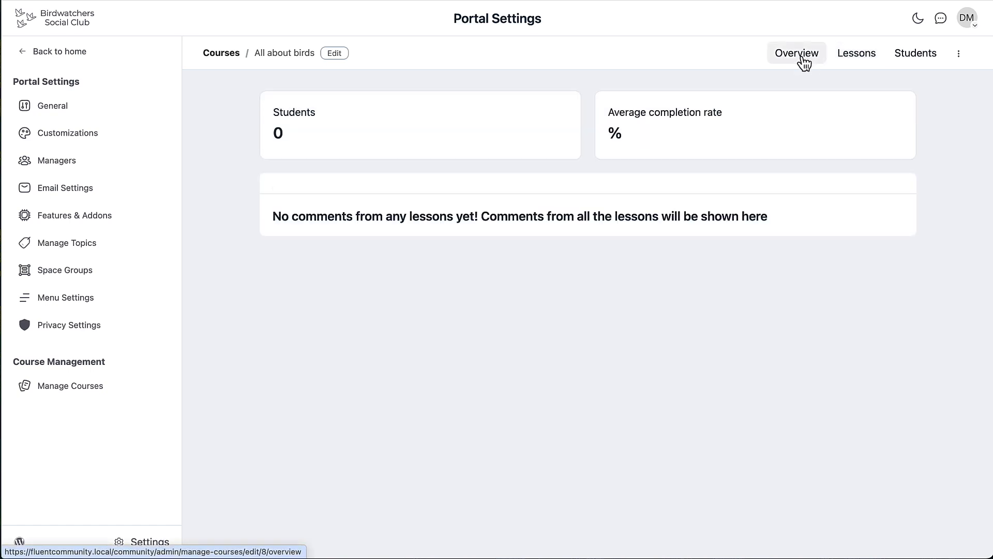
click(960, 56)
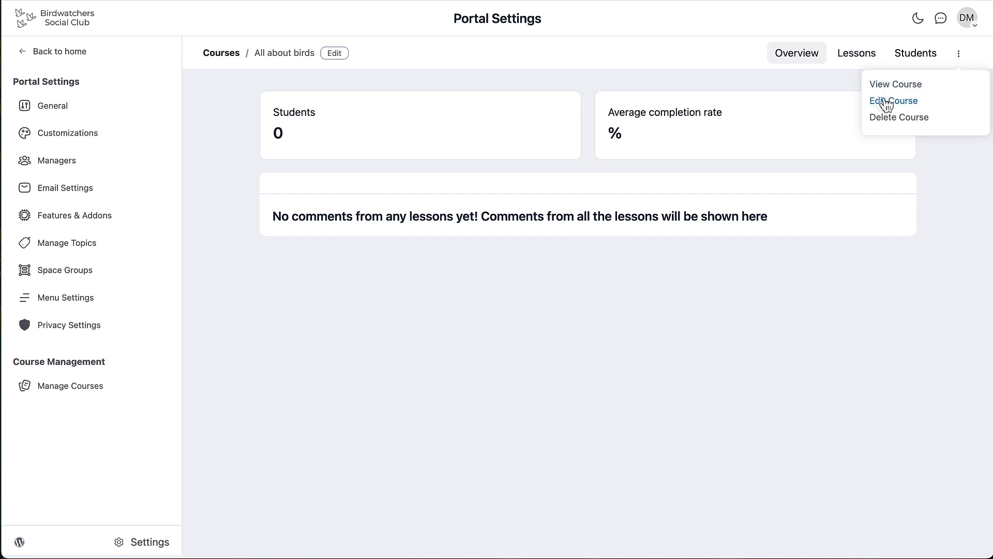
click(840, 80)
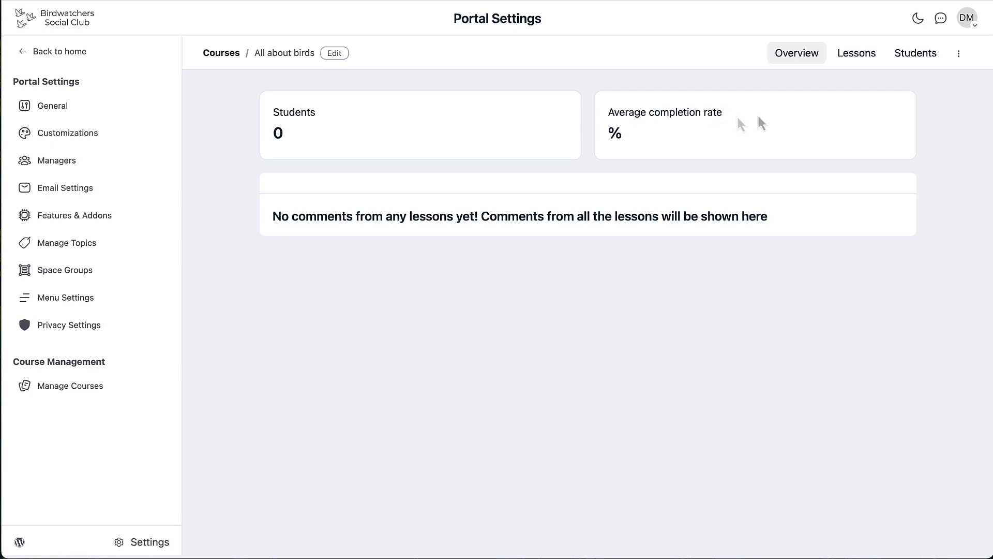
click(911, 56)
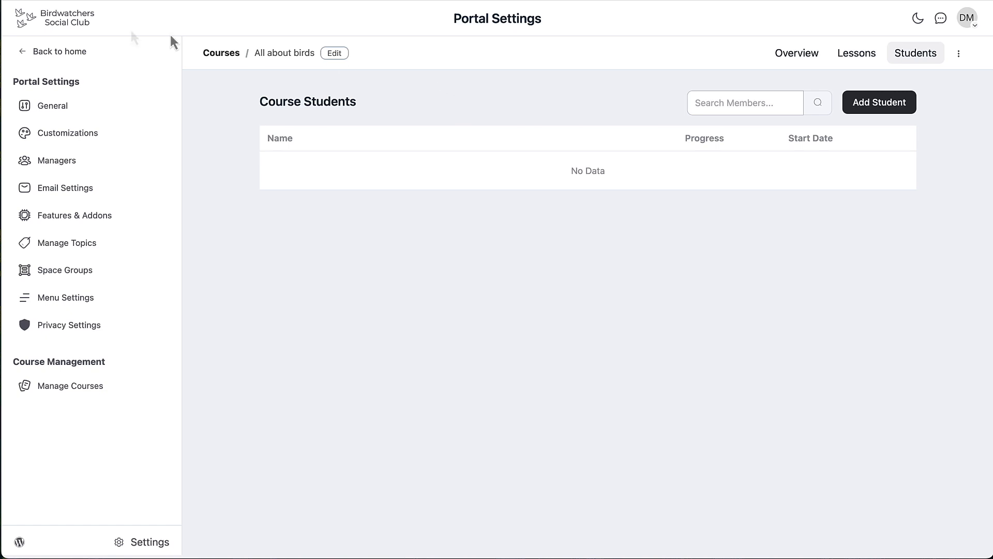
click(71, 52)
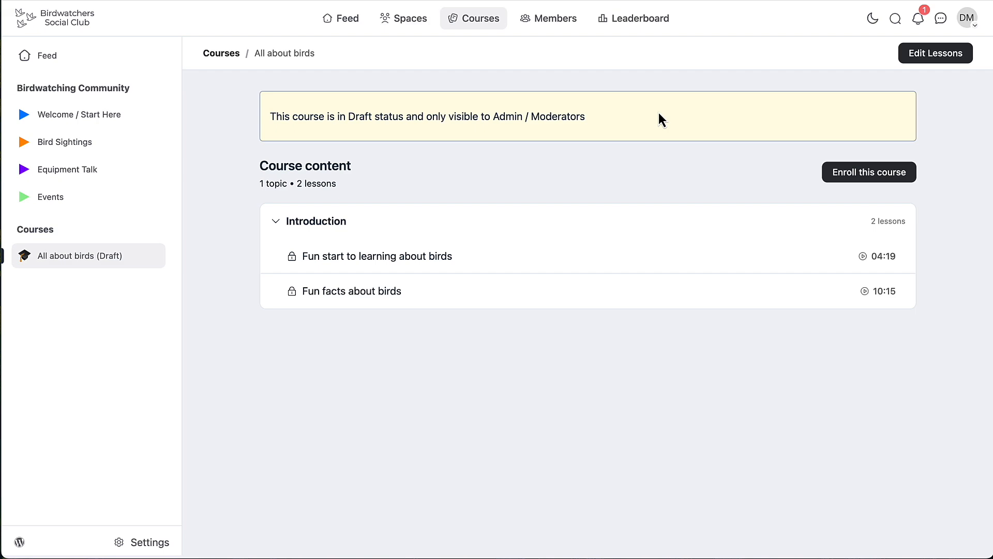
- Open the All about birds course for editing from course management, set its status to Published and save the changes
click(141, 548)
click(96, 394)
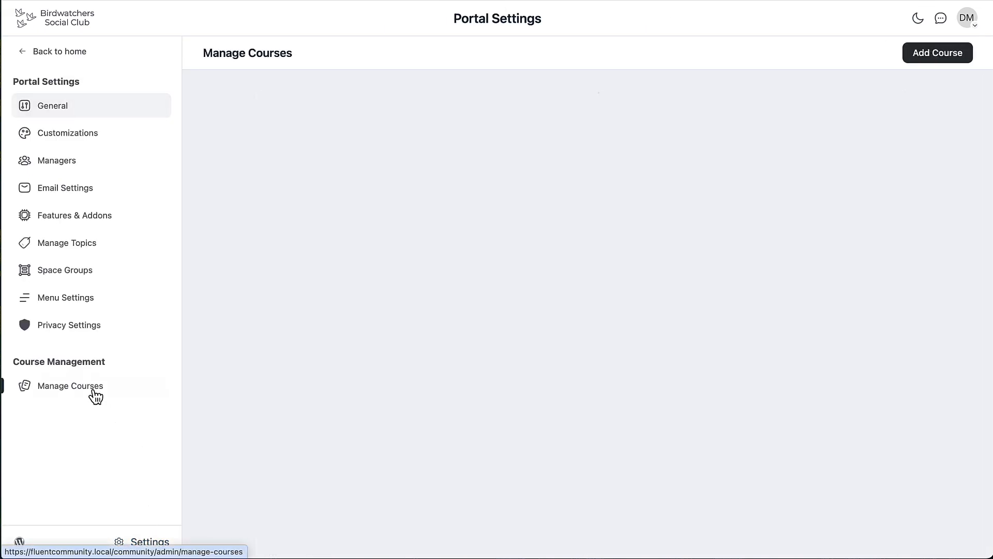
click(368, 308)
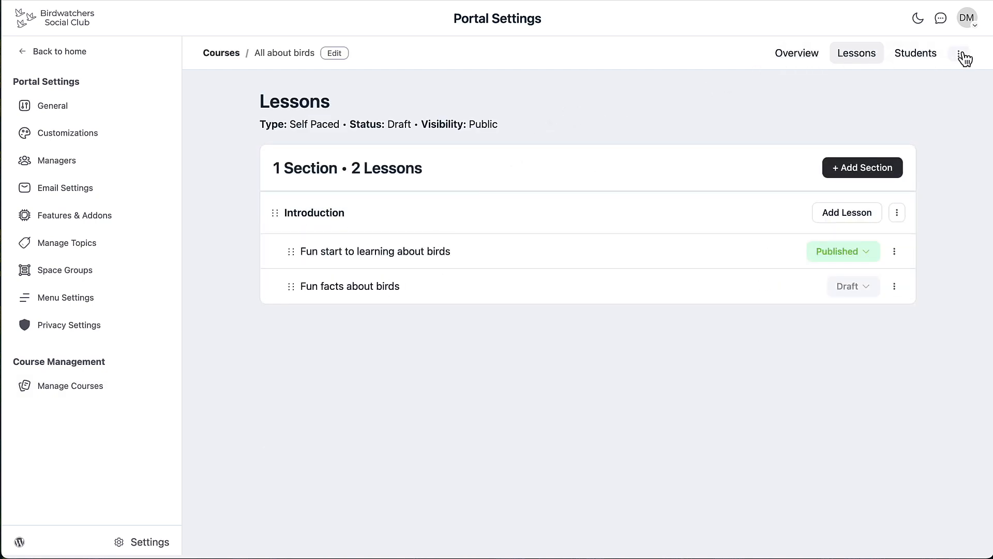
click(960, 53)
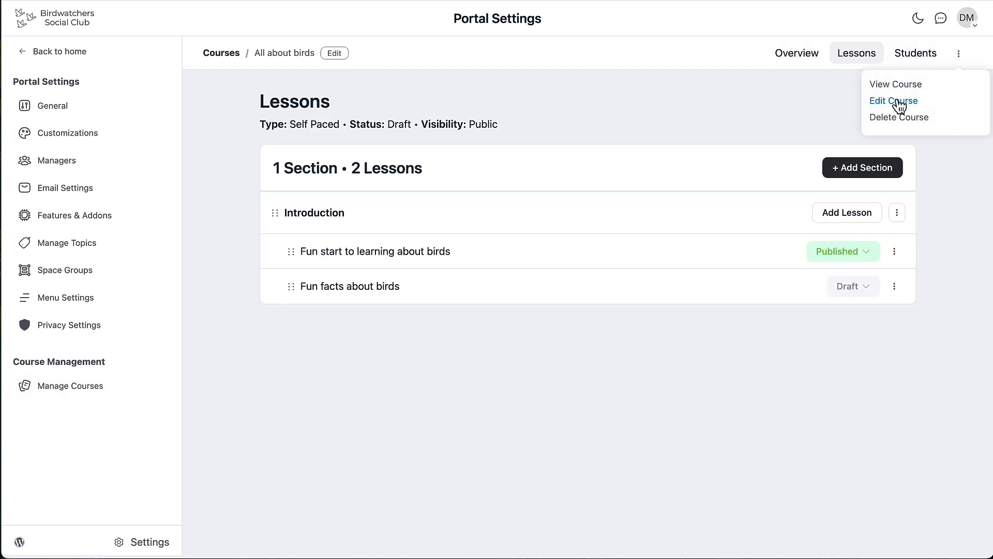
click(895, 102)
scroll(190, 382, down, 3)
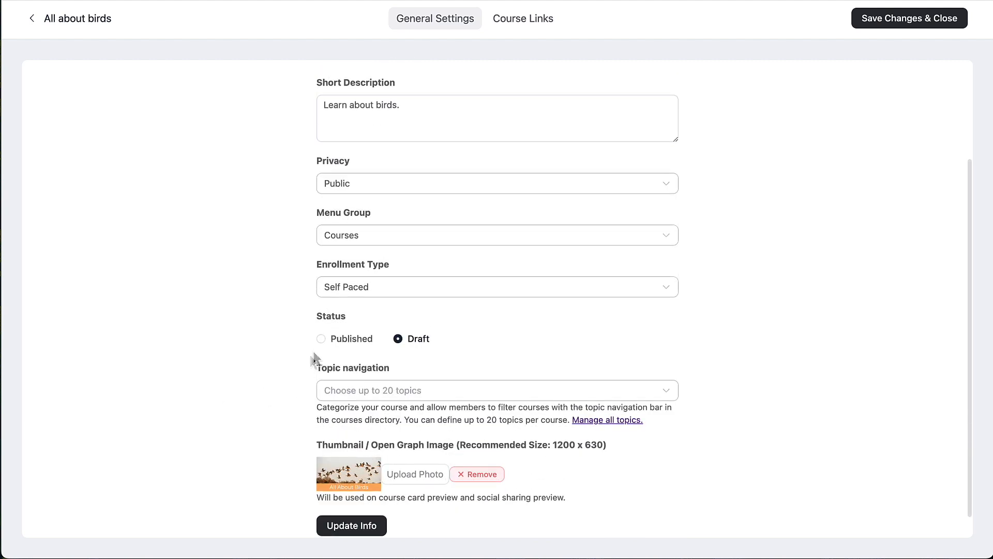
click(322, 340)
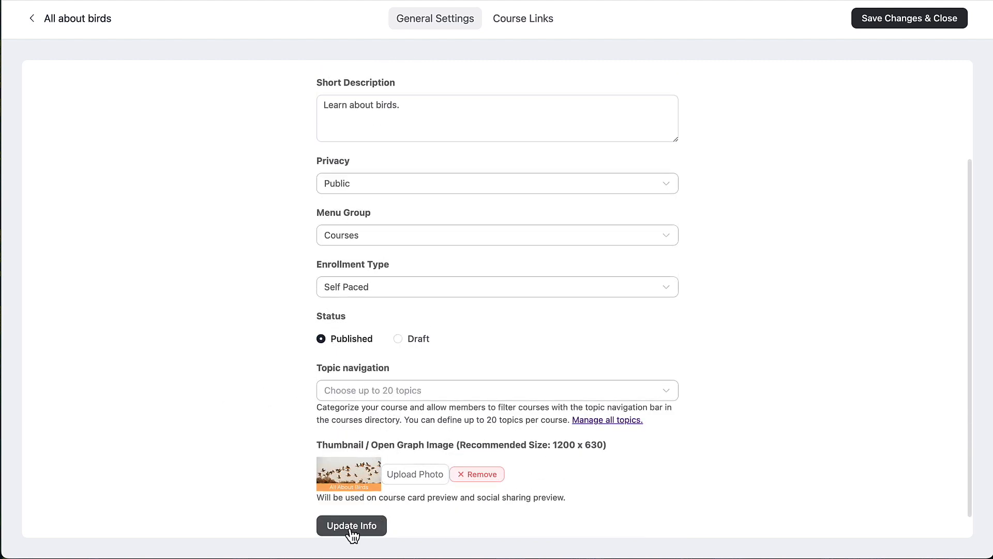
click(900, 24)
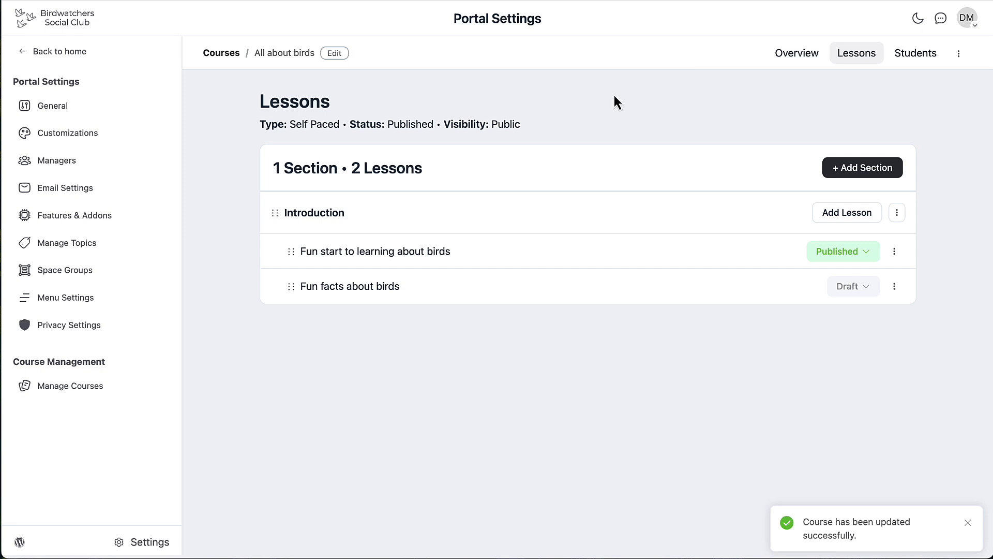
- Return to the portal feed, look at the unread notifications and mark them all as read
click(66, 52)
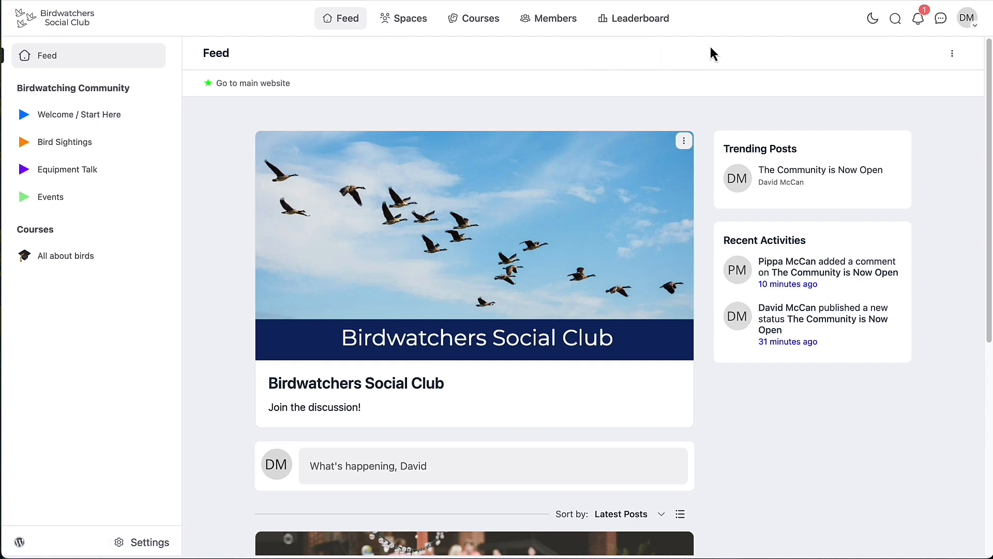
click(919, 27)
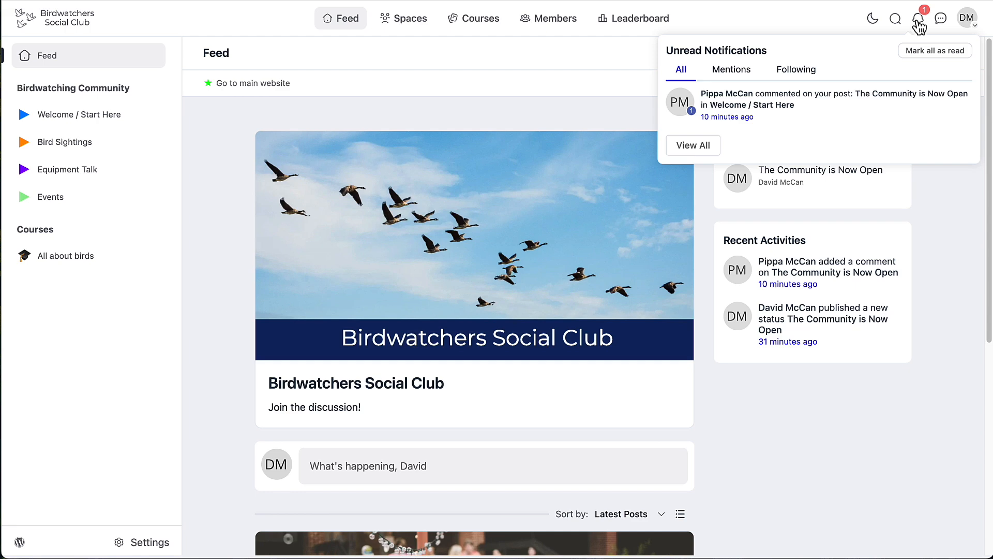
click(919, 54)
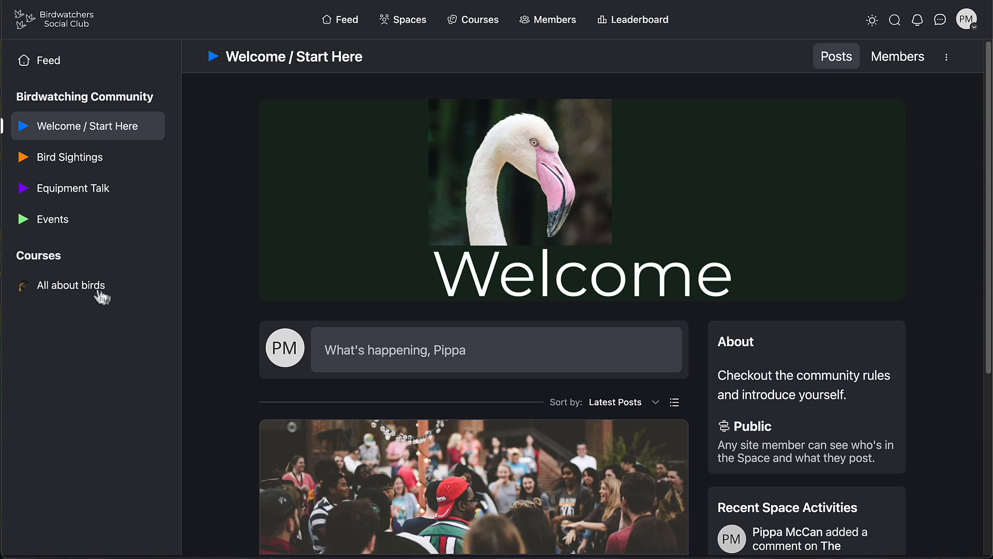
- Switch to the test member's session, open the All about birds course and enroll in it
click(78, 287)
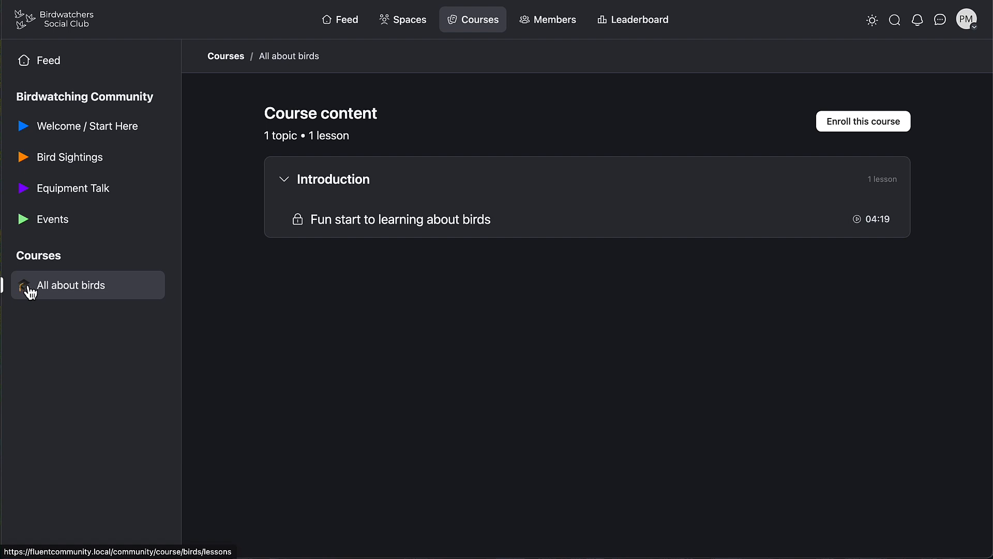
click(855, 125)
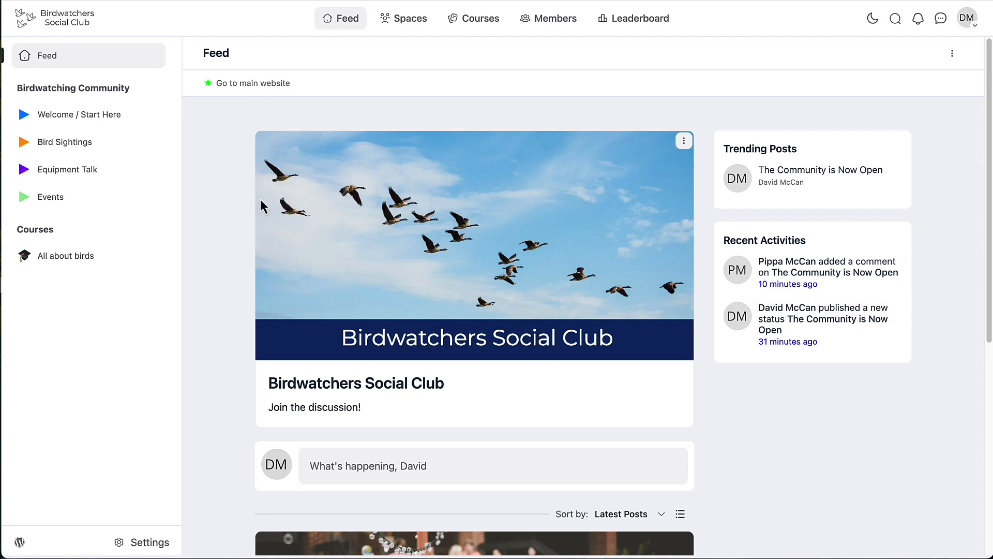
- Back in the admin session, open the lessons of All about birds for editing and set "Fun facts about birds" to Published
click(78, 258)
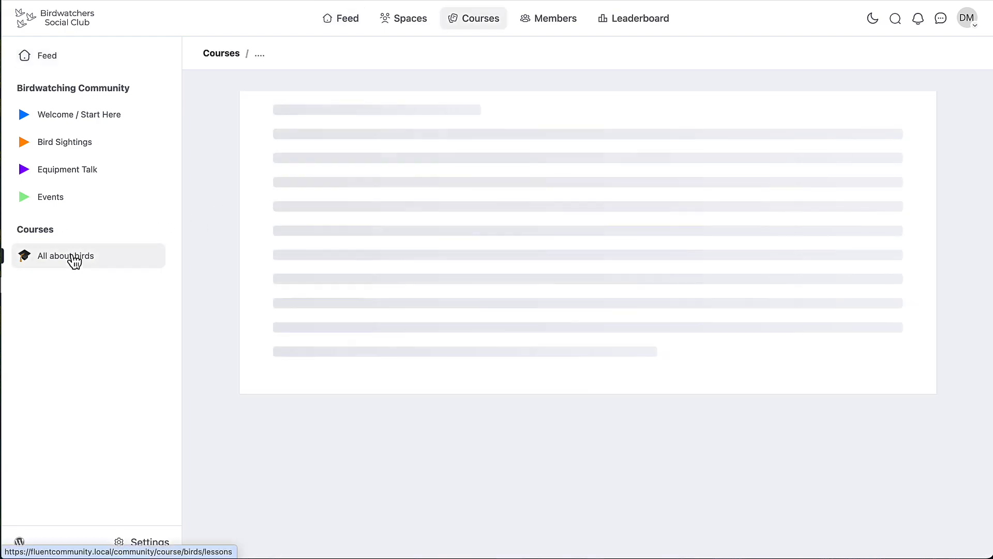
click(948, 58)
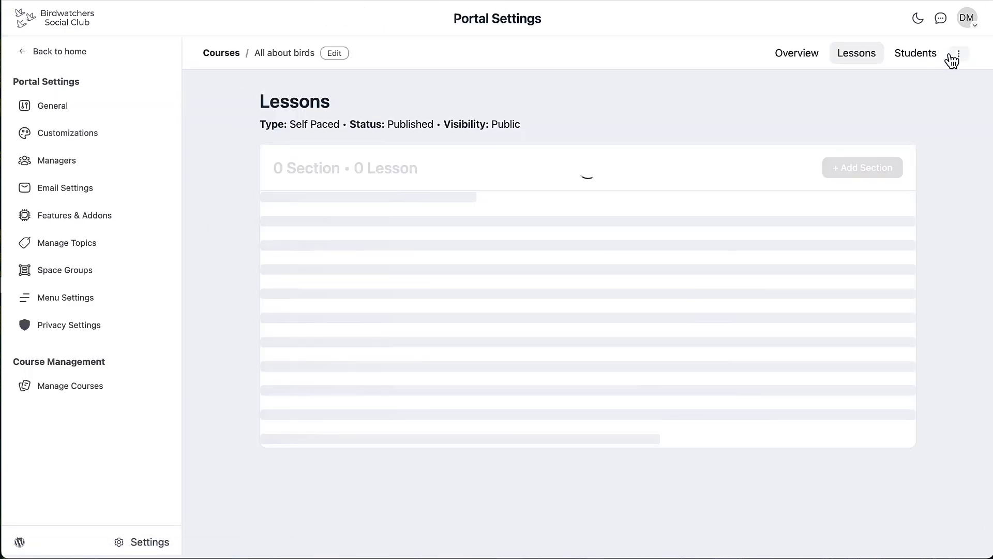
click(871, 286)
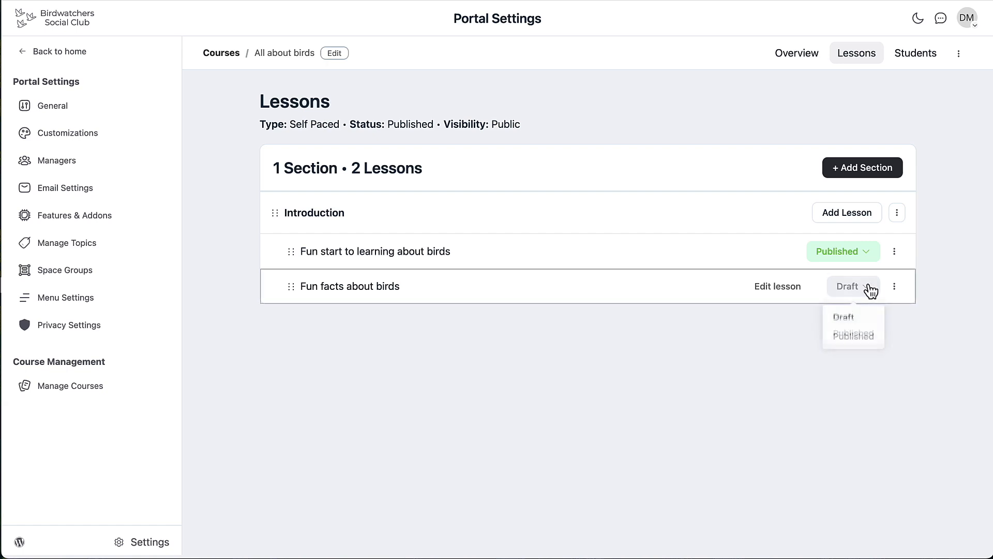
click(850, 337)
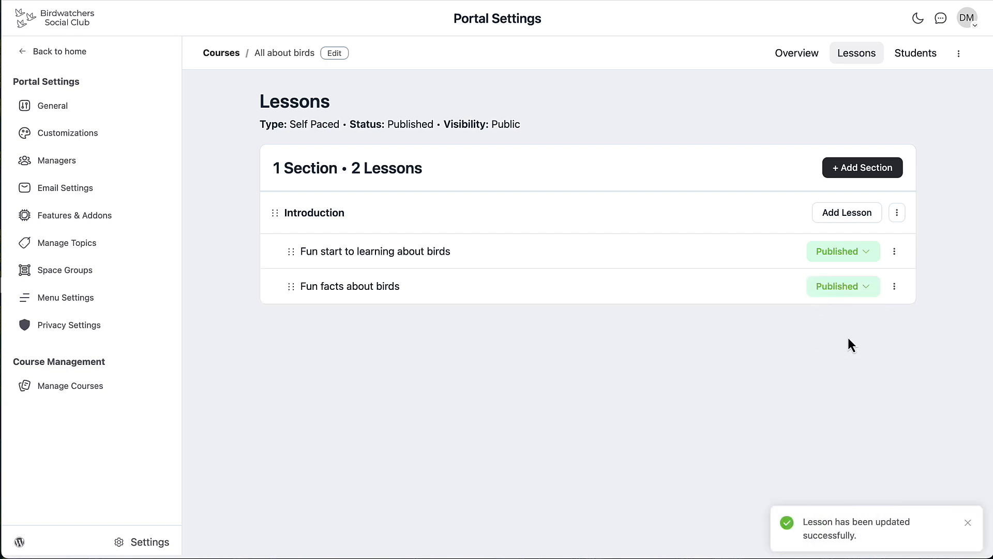
- Edit the All about birds course to use a red star shape as its icon, save the changes and return to the portal home
click(797, 55)
click(960, 55)
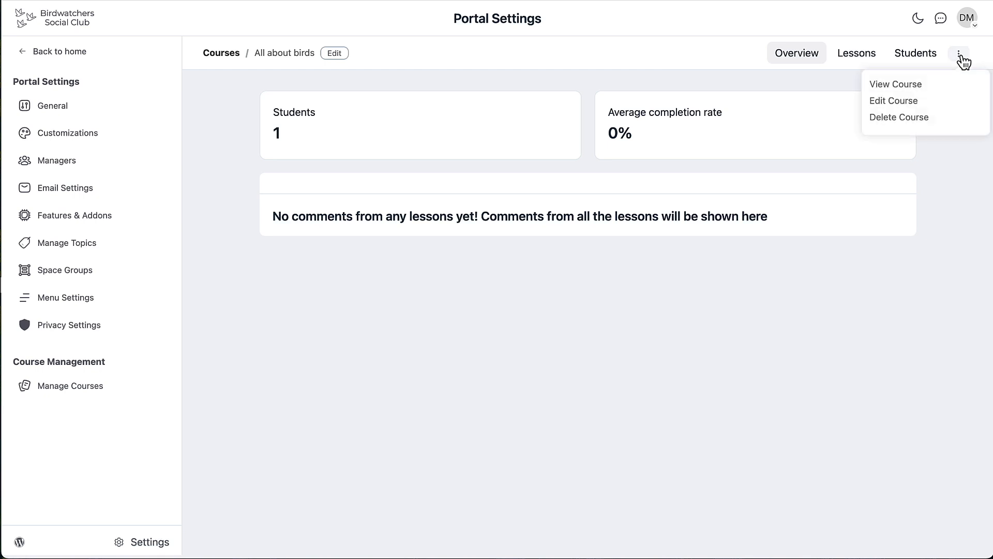
click(909, 107)
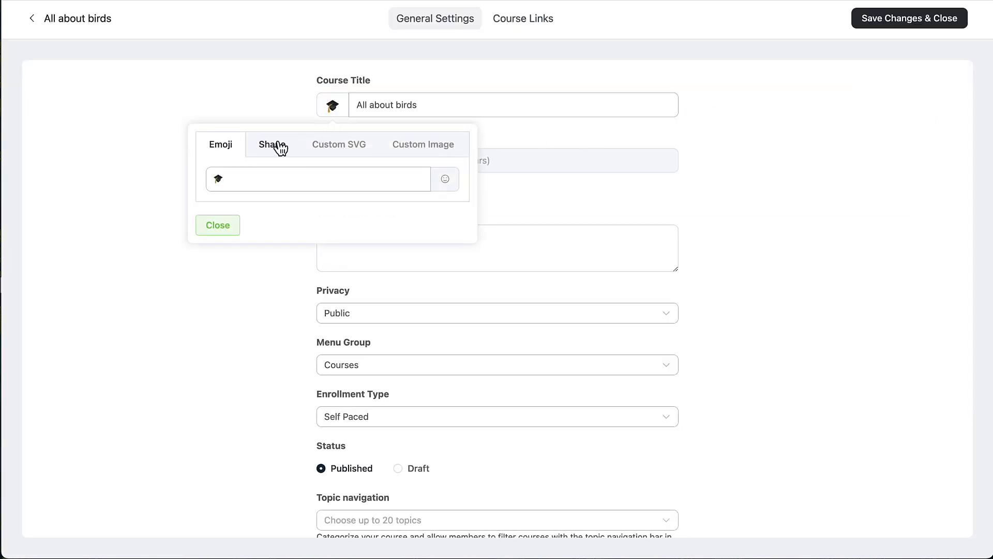
click(278, 146)
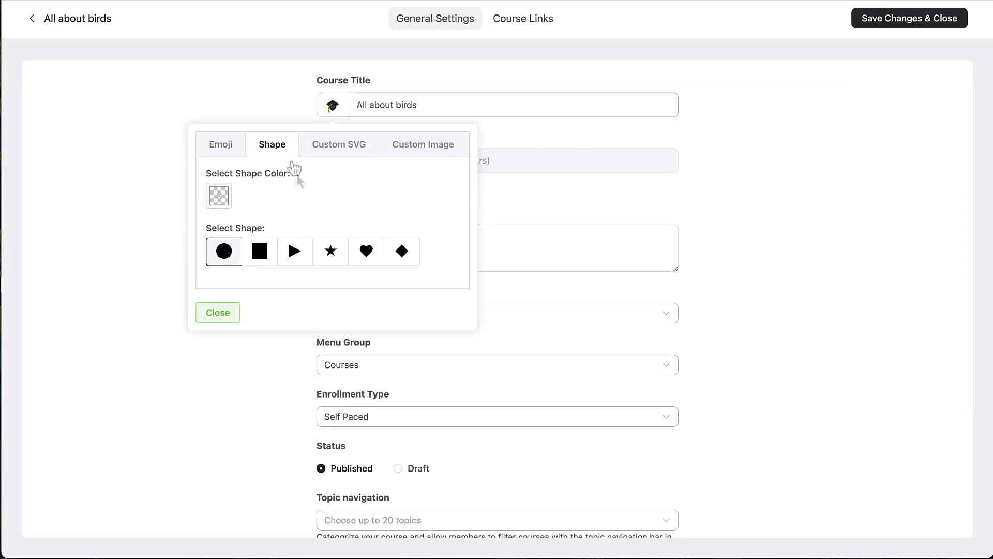
click(334, 254)
click(219, 196)
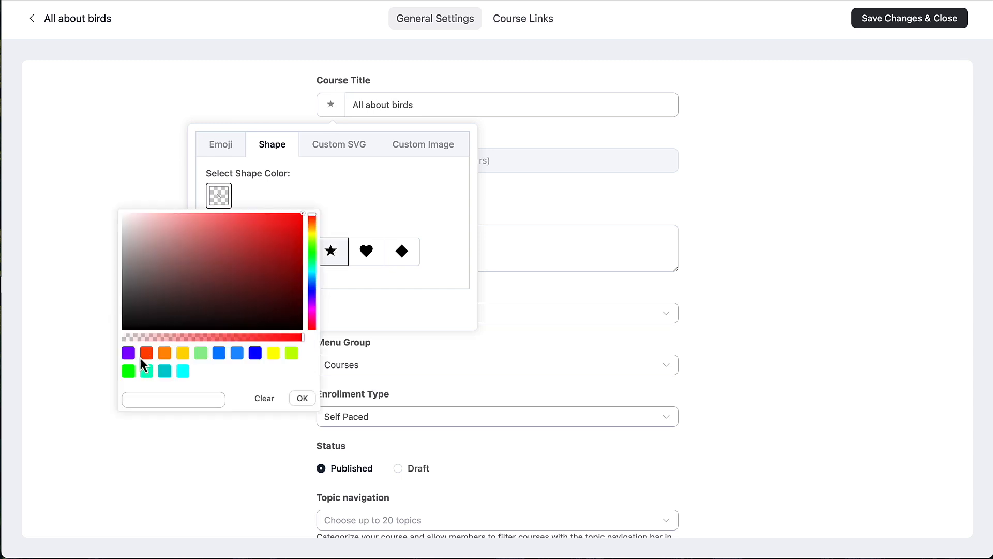
click(147, 353)
click(302, 398)
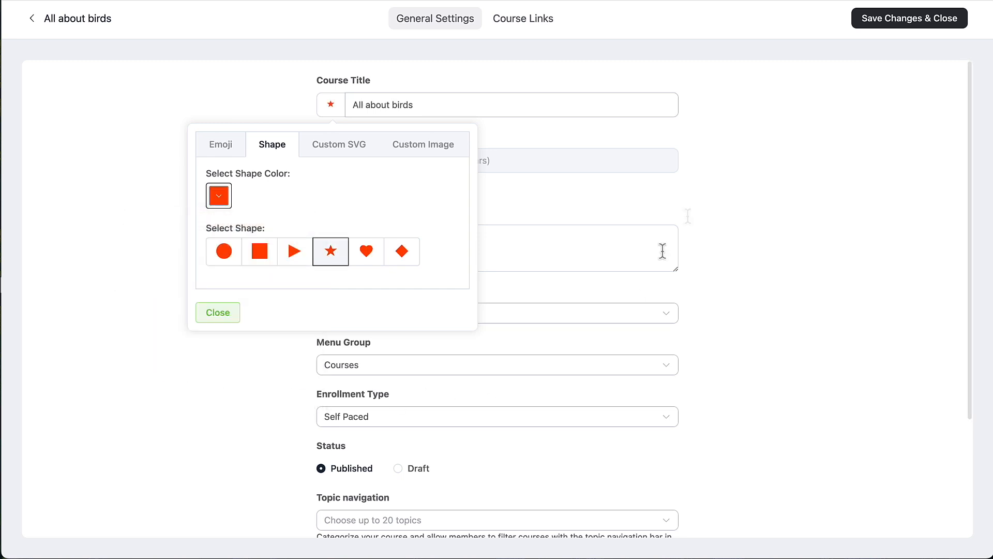
click(211, 316)
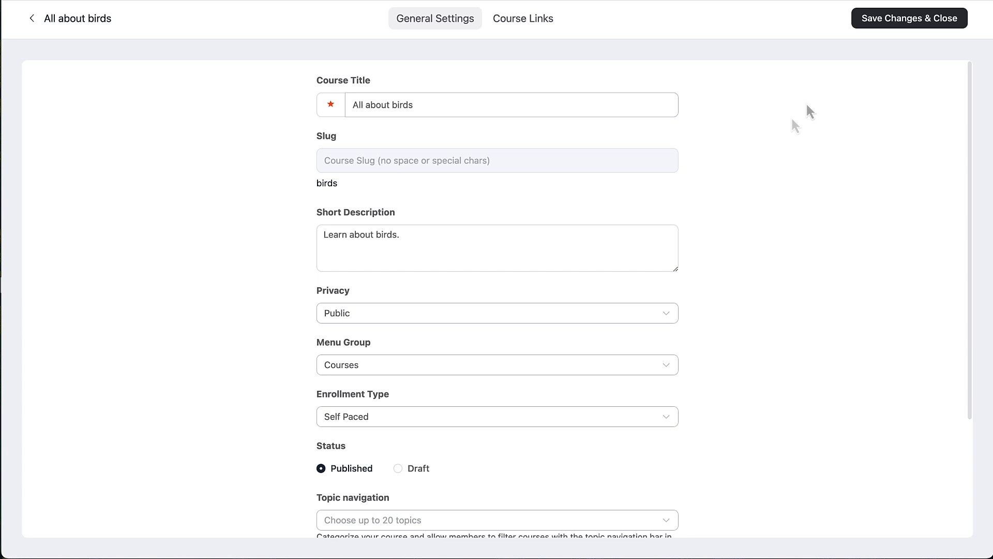
click(886, 21)
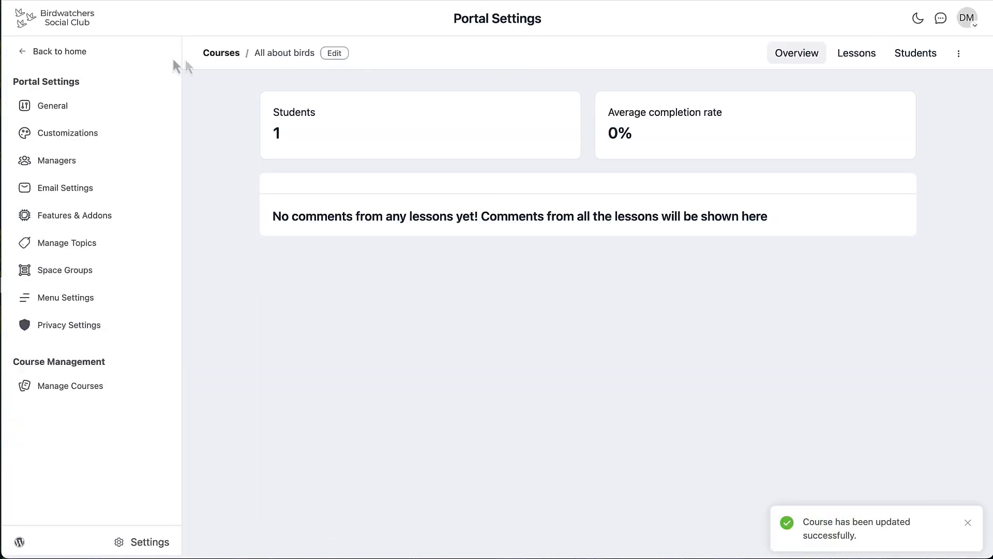
click(92, 53)
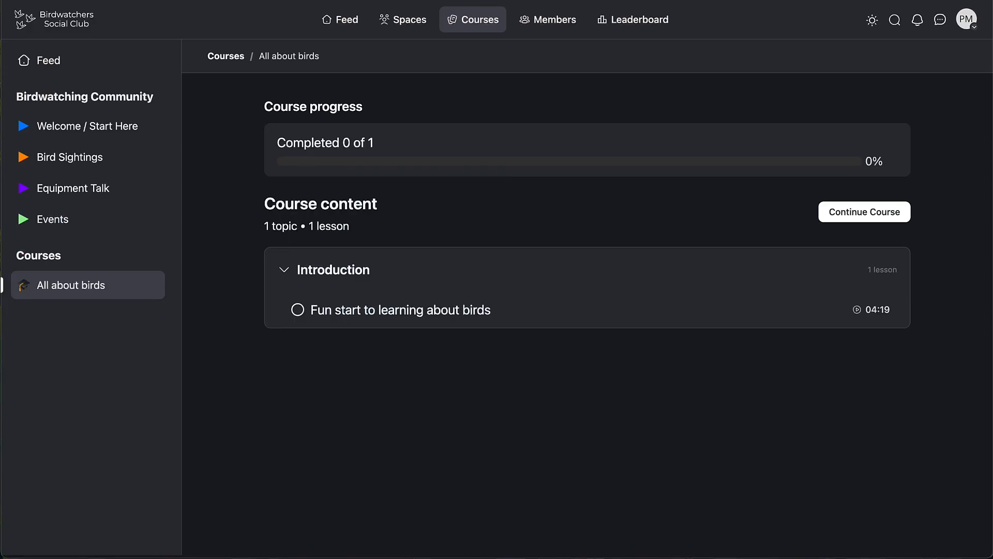
- In the test member's session, reload the All about birds course, open "Fun start to learning about birds" and look through its content and lesson navigation
key(super+r)
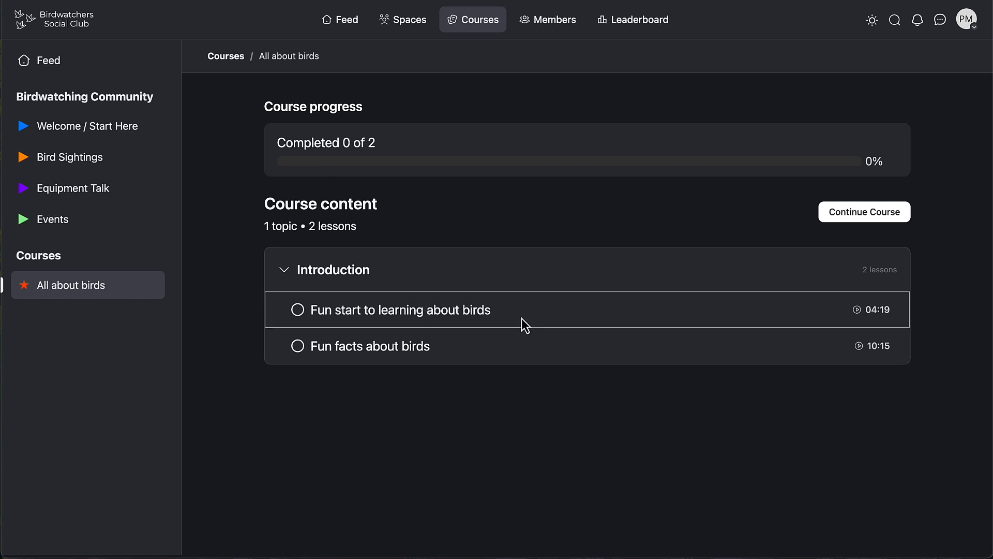
click(448, 316)
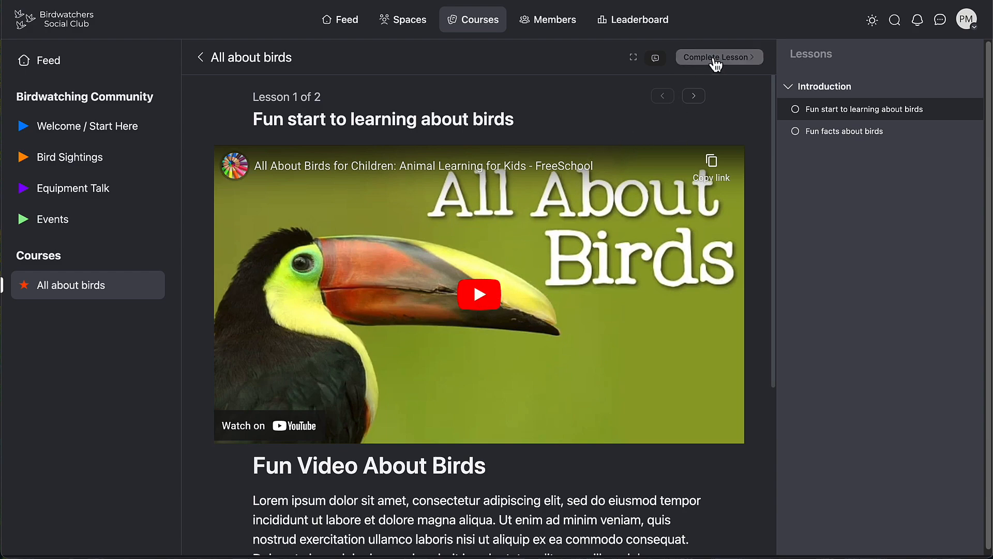
scroll(600, 218, down, 5)
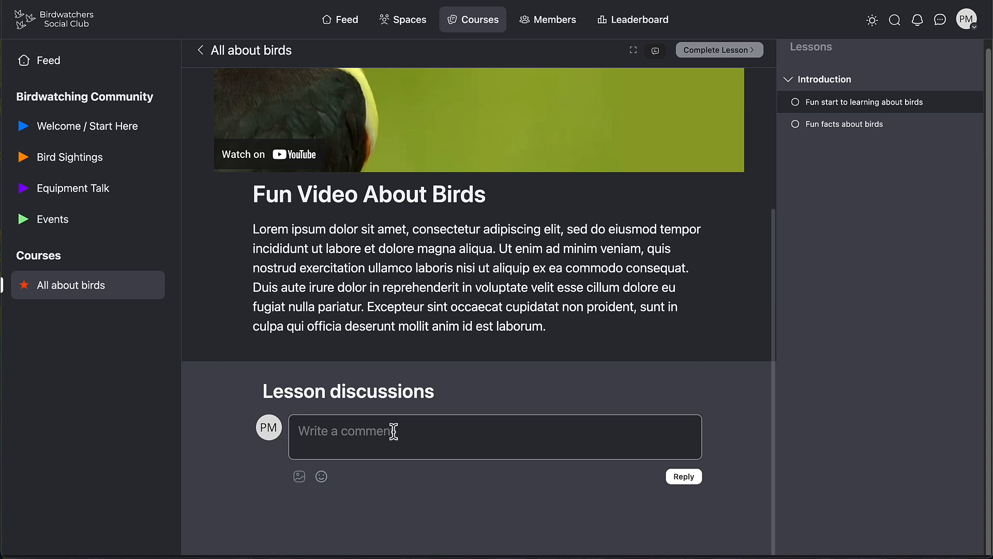
scroll(406, 433, up, 6)
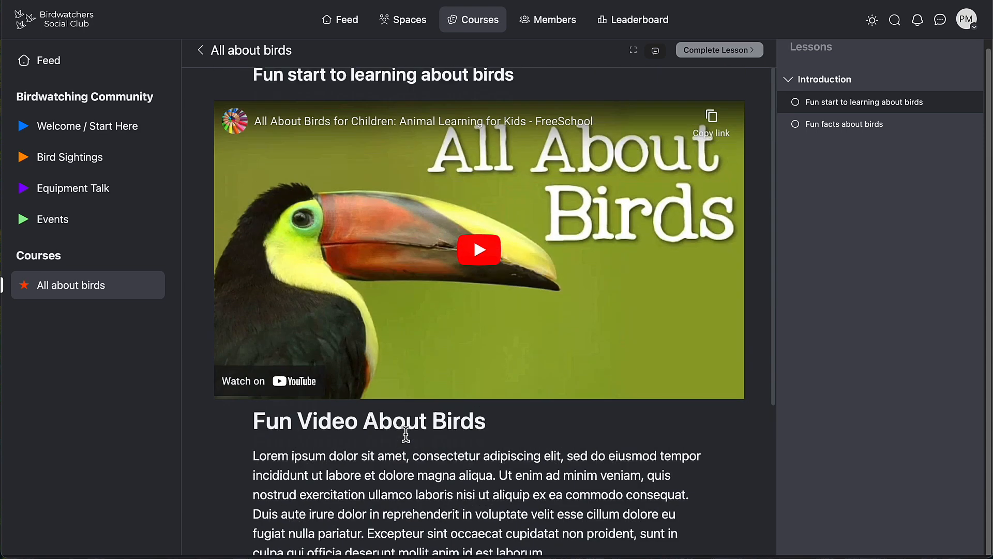
click(691, 94)
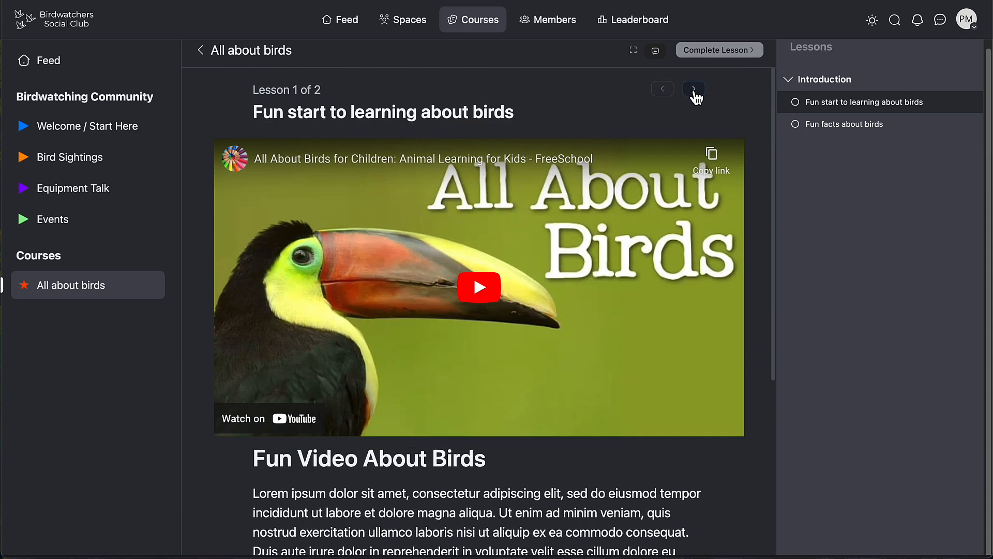
click(661, 97)
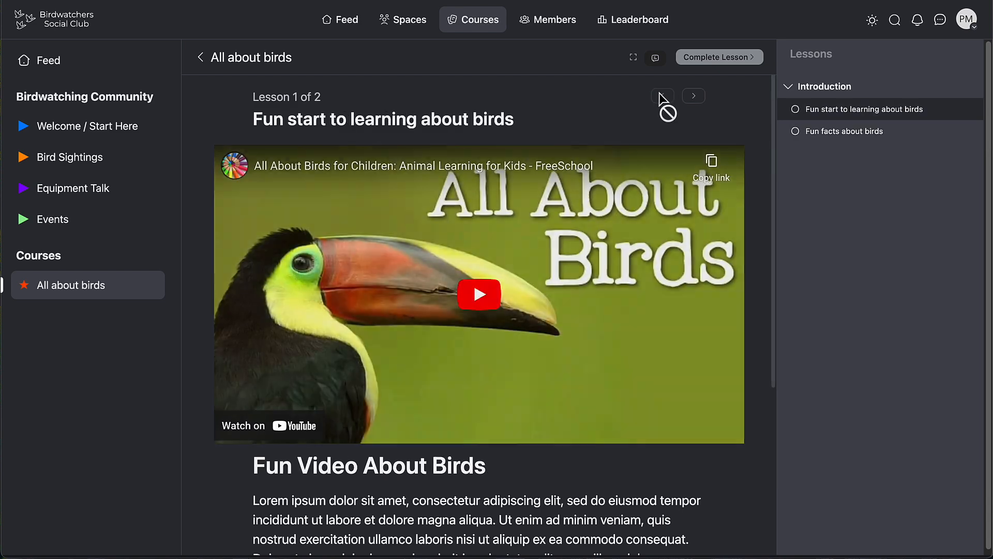